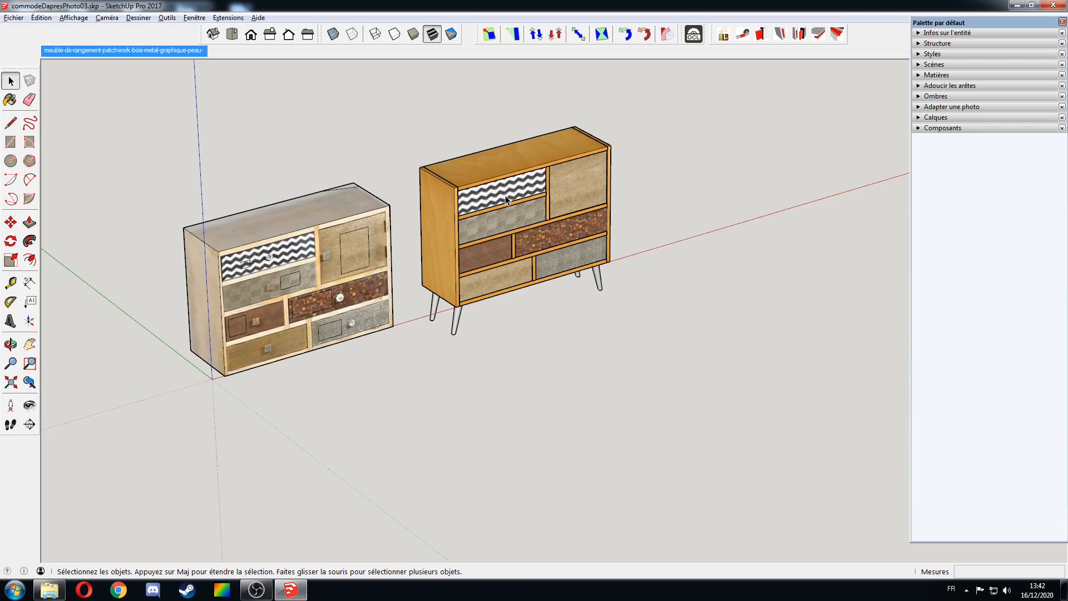
- Draw a rectangle over the square knob pictured on the grey second drawer of the photo-textured chest
scroll(506, 199, "up", 2)
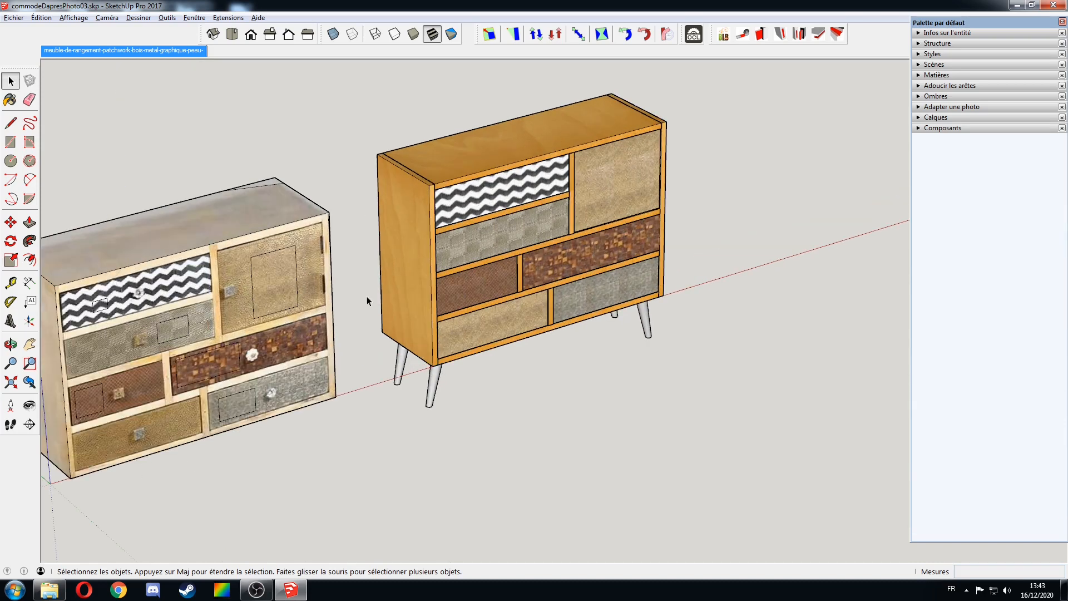
middle_click_drag(366, 296, 532, 343, "shift")
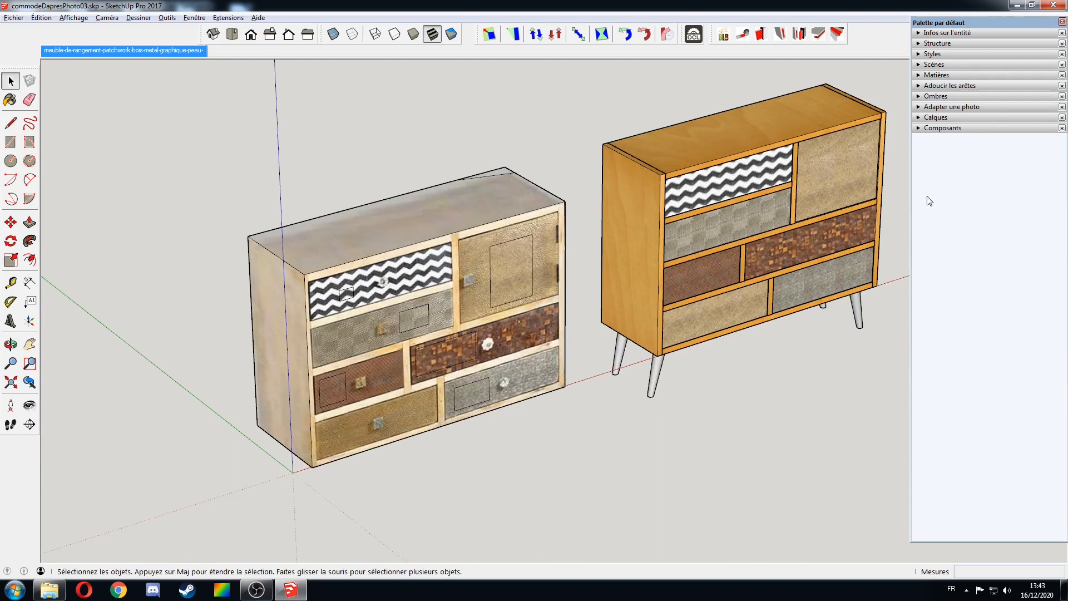
scroll(393, 324, "up", 10)
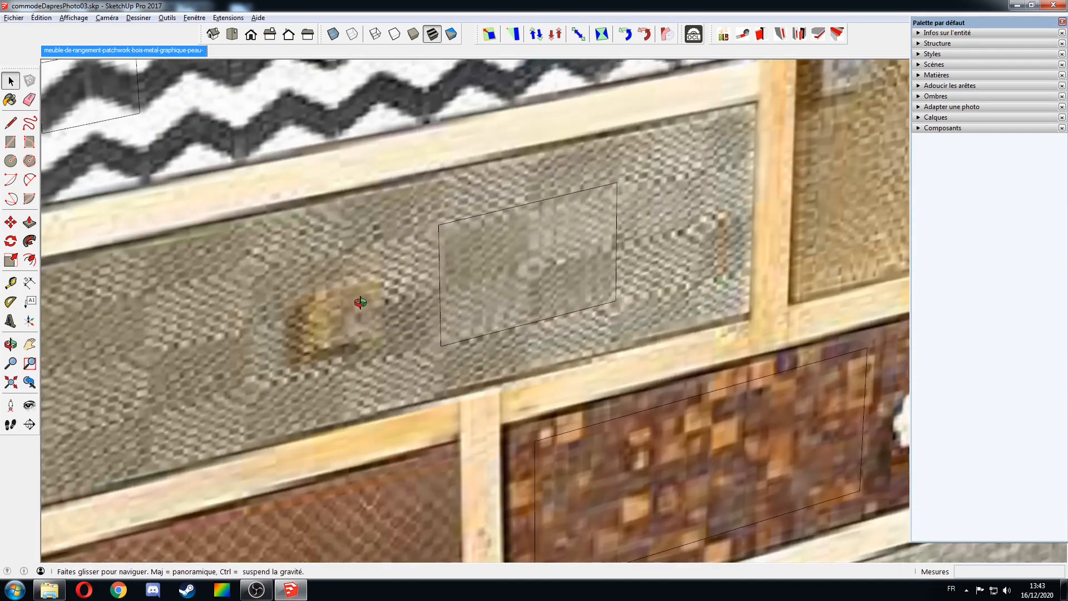
middle_click_drag(360, 302, 305, 227)
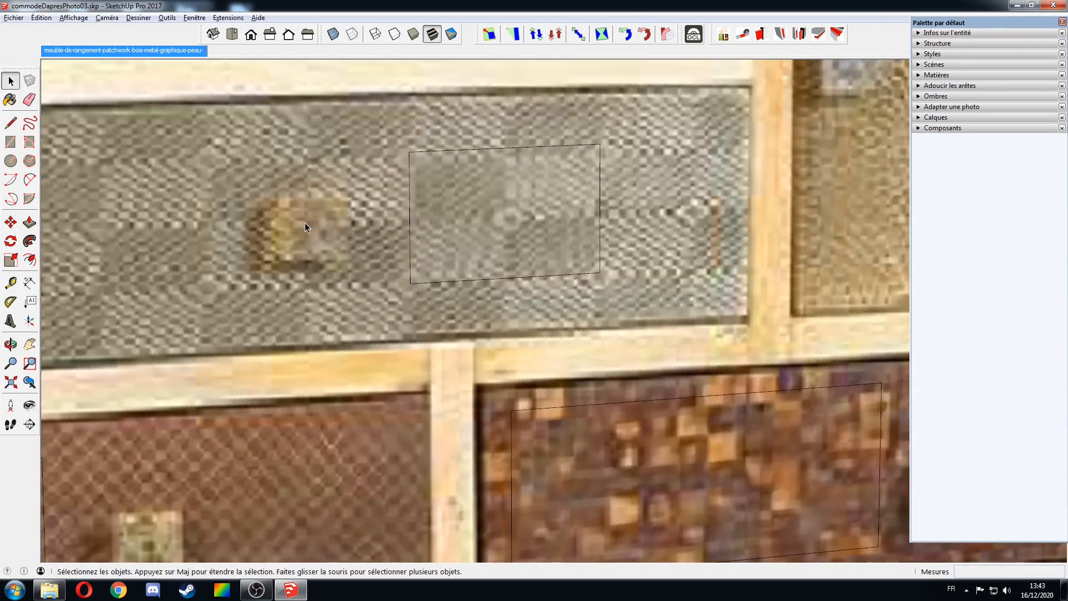
key("r")
left_click(273, 201)
left_click(363, 266)
key("space")
- Push/Pull the knob rectangle outward by 25 mm to form a block
middle_click_drag(362, 266, 394, 269)
key("p")
left_click(350, 250)
left_click(386, 262)
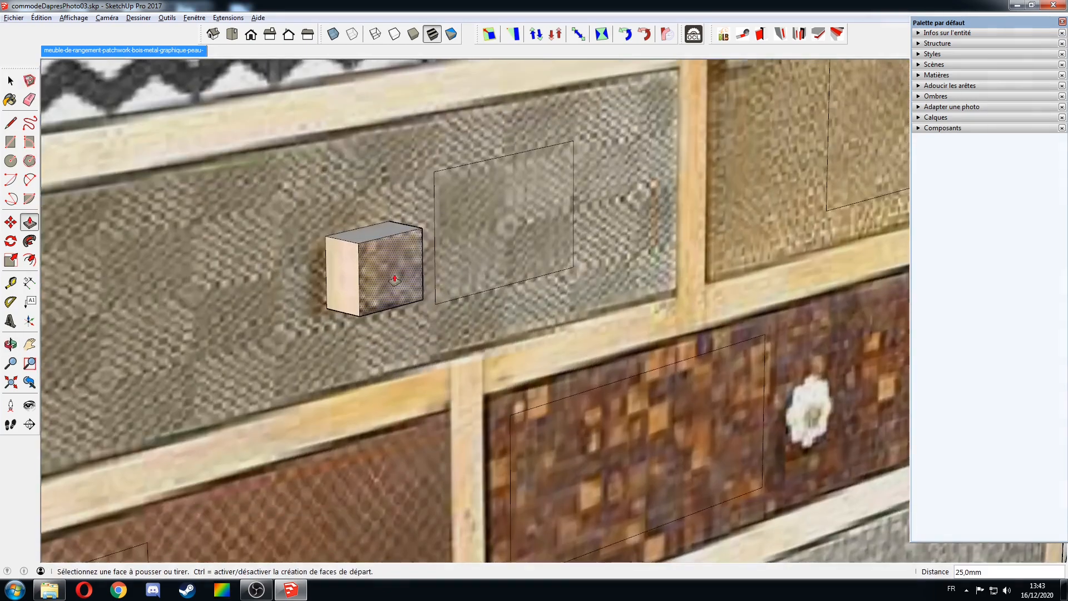
- Cut the knob block from the photo chest and paste it inside the matching grey drawer of the modelled chest
scroll(394, 267, "down", 3)
key("space")
left_click_drag(343, 231, 412, 309)
key("ctrl+x")
scroll(512, 294, "down", 4)
middle_click_drag(884, 172, 851, 303, "shift")
double_click(648, 194)
scroll(674, 245, "up", 3)
key("ctrl+v")
scroll(690, 233, "down", 2)
- Turn the pasted knob block into a component
left_click(680, 164)
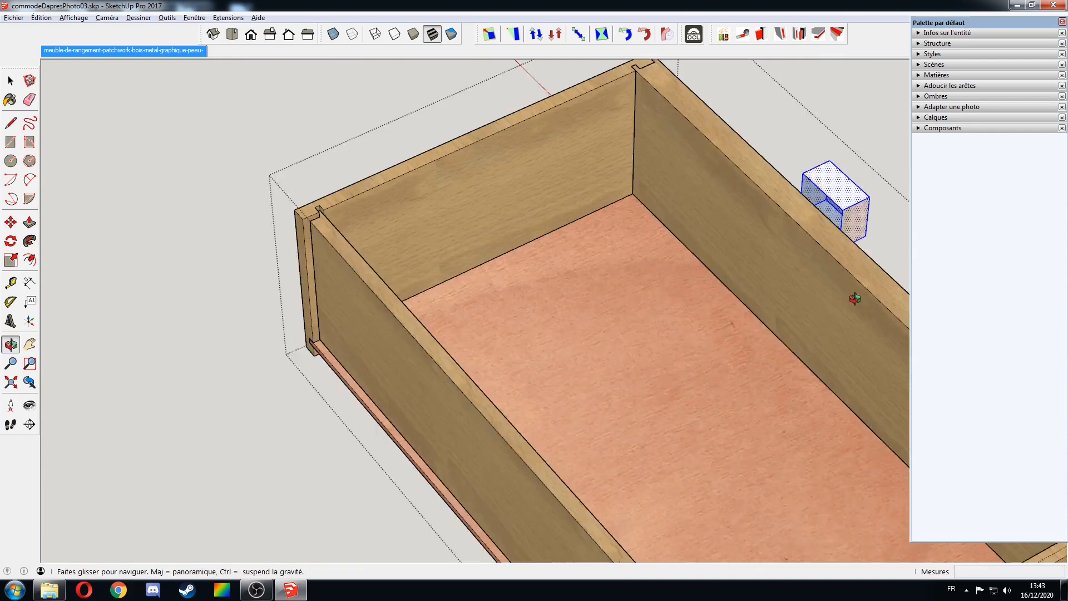
scroll(858, 167, "up", 4)
key("space")
key("g")
key("Return")
- Open the knob component for editing and close its open back with a face by tracing one edge
double_click(840, 159)
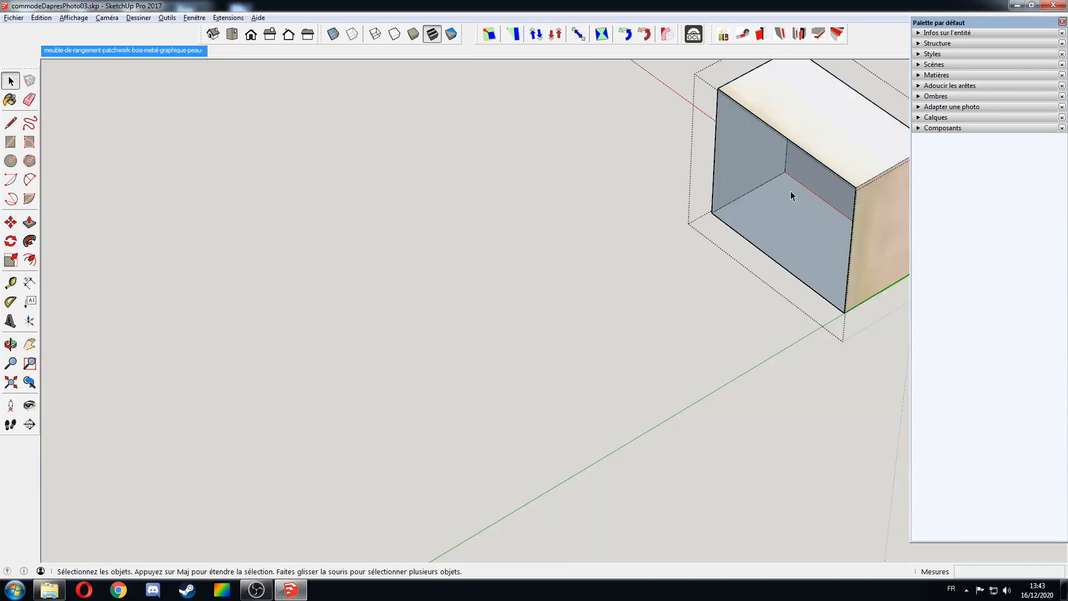
middle_click_drag(840, 155, 734, 208)
key("l")
left_click(806, 143)
left_click(692, 89)
key("space")
- Offset the knob's back face inward about 12.6 mm and Push/Pull the inner rectangle outward as a smaller mounting stem
left_click(780, 191)
key("f")
left_click(814, 144)
left_click(797, 176)
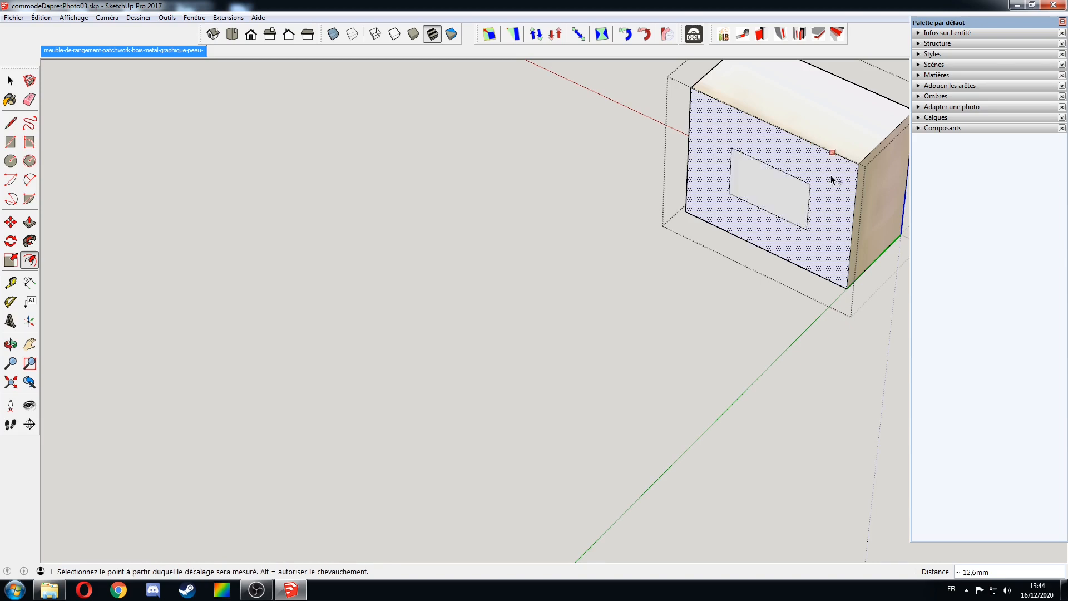
key("p")
left_click(828, 178)
left_click(856, 131)
- Paint all the knob's untextured faces at once with the furniture photo material, using the replace-matching option of the Paint tool
middle_click_drag(857, 132, 316, 143)
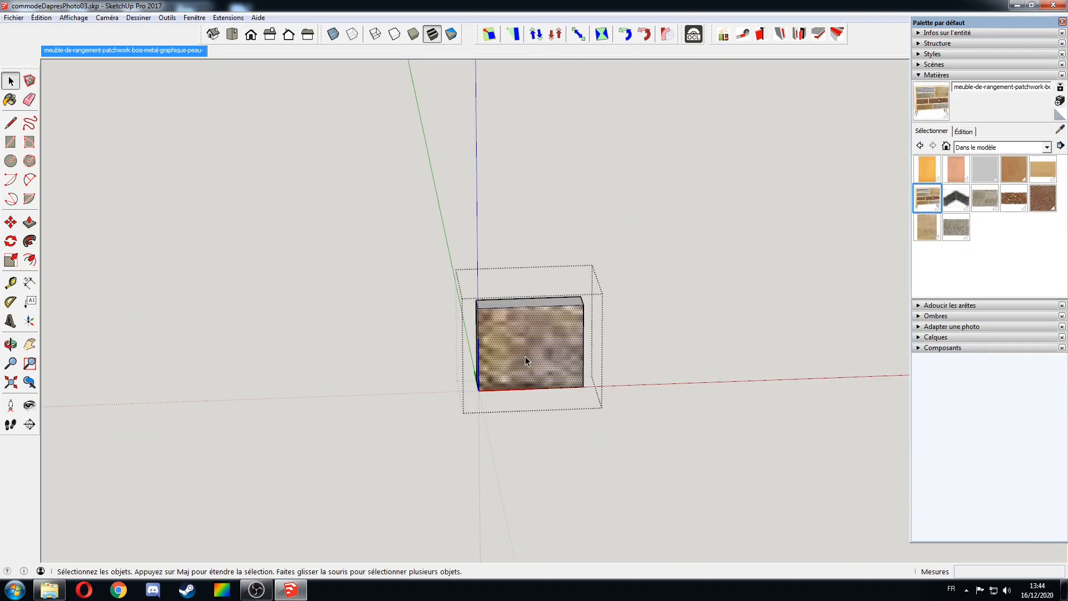
middle_click_drag(525, 356, 552, 299, "shift")
scroll(553, 299, "up", 3)
scroll(553, 299, "up", 3)
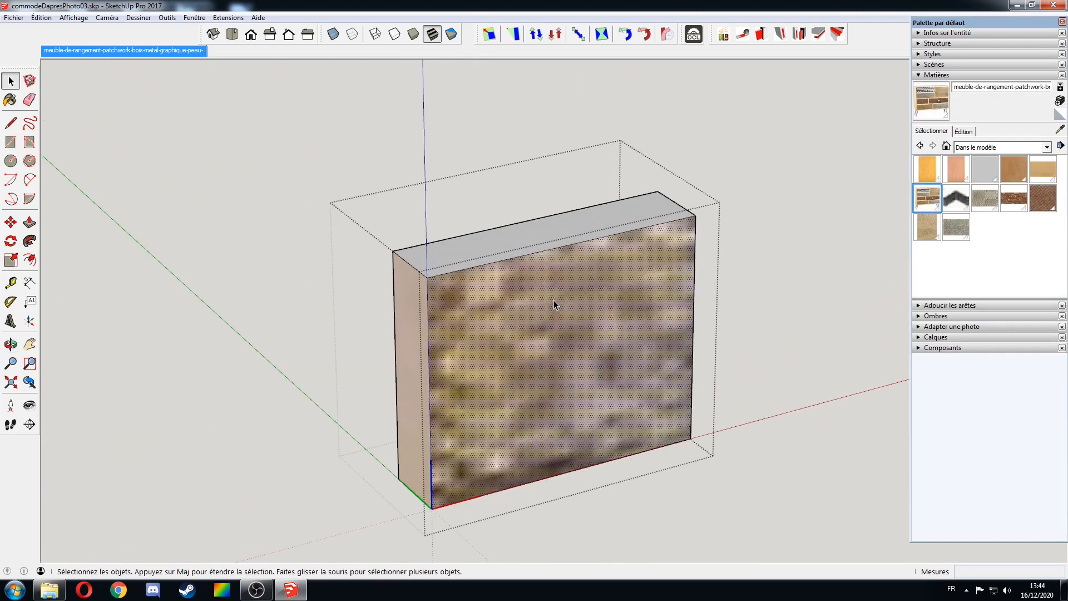
mouse_move(577, 316)
middle_mouse_down()
mouse_move(619, 298)
mouse_move(586, 319)
middle_mouse_up()
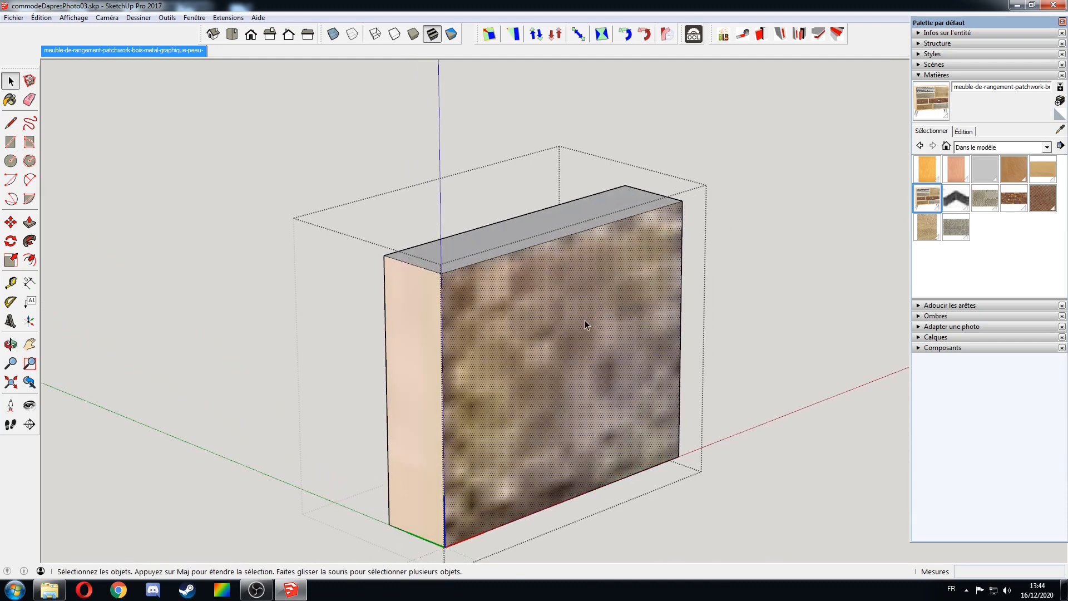
key("b")
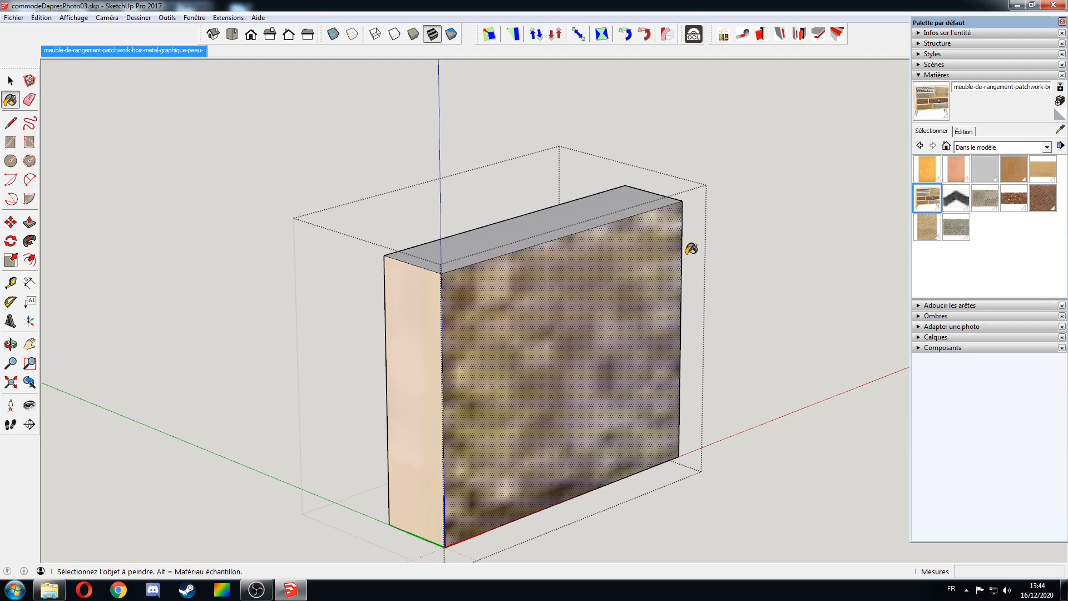
key("alt")
mouse_move(508, 233)
middle_mouse_down()
mouse_move(545, 256)
mouse_move(627, 259)
mouse_move(541, 246)
mouse_move(536, 206)
middle_mouse_up()
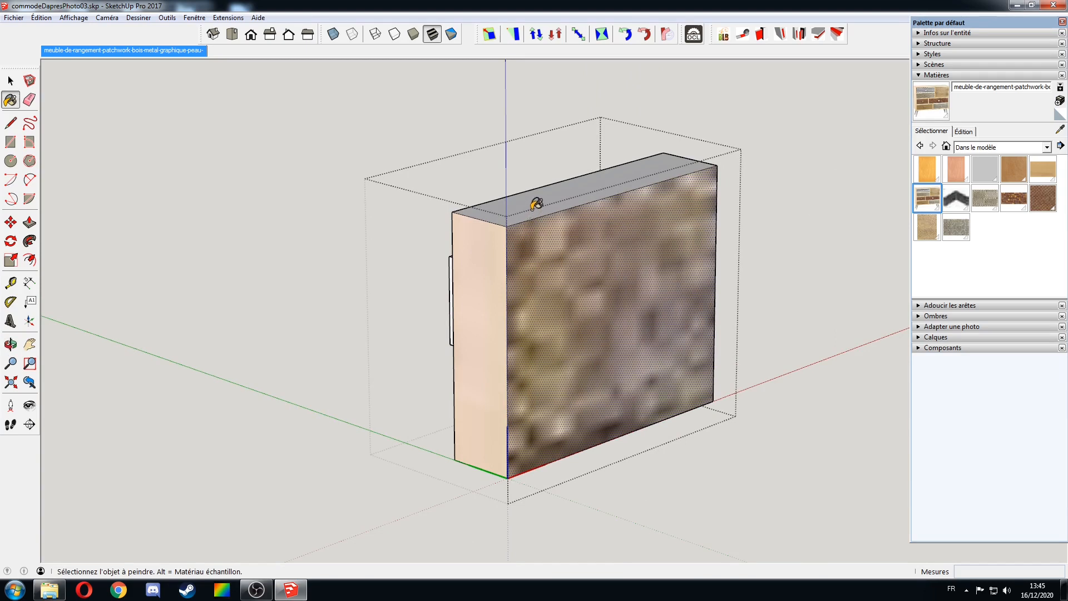
key("shift")
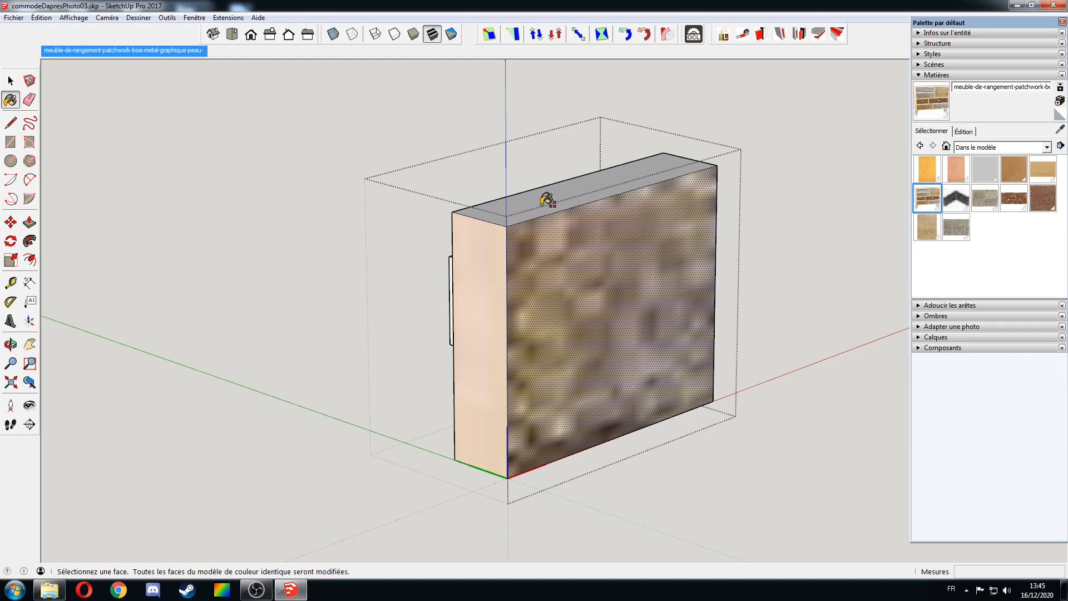
left_click(547, 199, "shift")
mouse_move(547, 199)
middle_mouse_down()
mouse_move(573, 250)
mouse_move(719, 265)
mouse_move(596, 207)
mouse_move(276, 228)
mouse_move(541, 295)
middle_mouse_up()
left_click(596, 209, "shift")
- Leave the knob component and move it so the back of its stem rests against the grey drawer's front face
key("space")
scroll(487, 256, "up", 5)
scroll(487, 256, "down", 3)
left_click(470, 241)
scroll(474, 242, "up", 3)
scroll(474, 241, "down", 2)
middle_click_drag(475, 218, 570, 383)
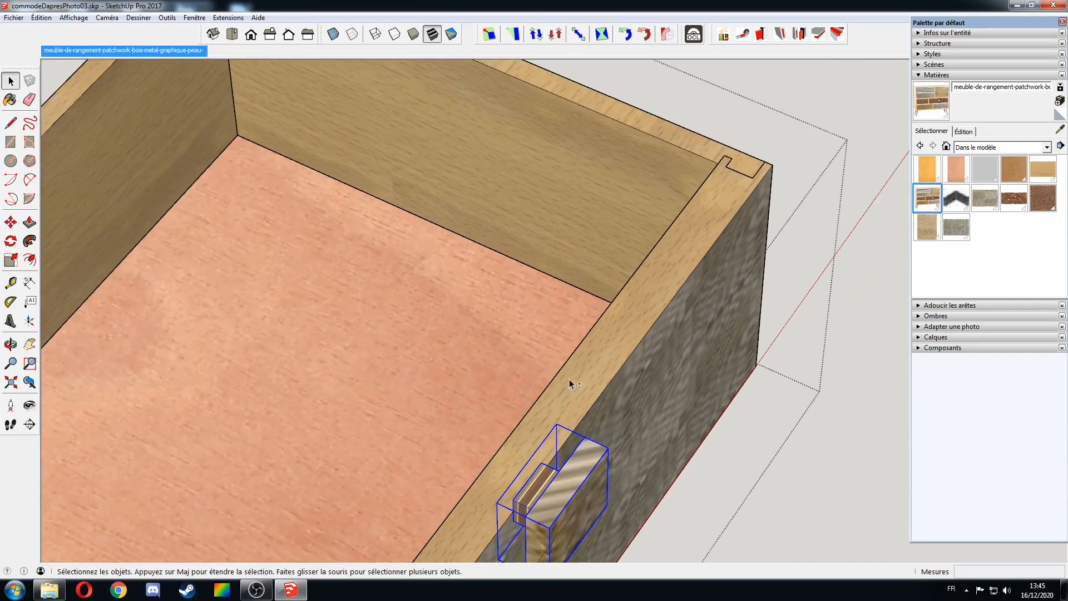
scroll(775, 219, "down", 5)
middle_click_drag(718, 362, 777, 284)
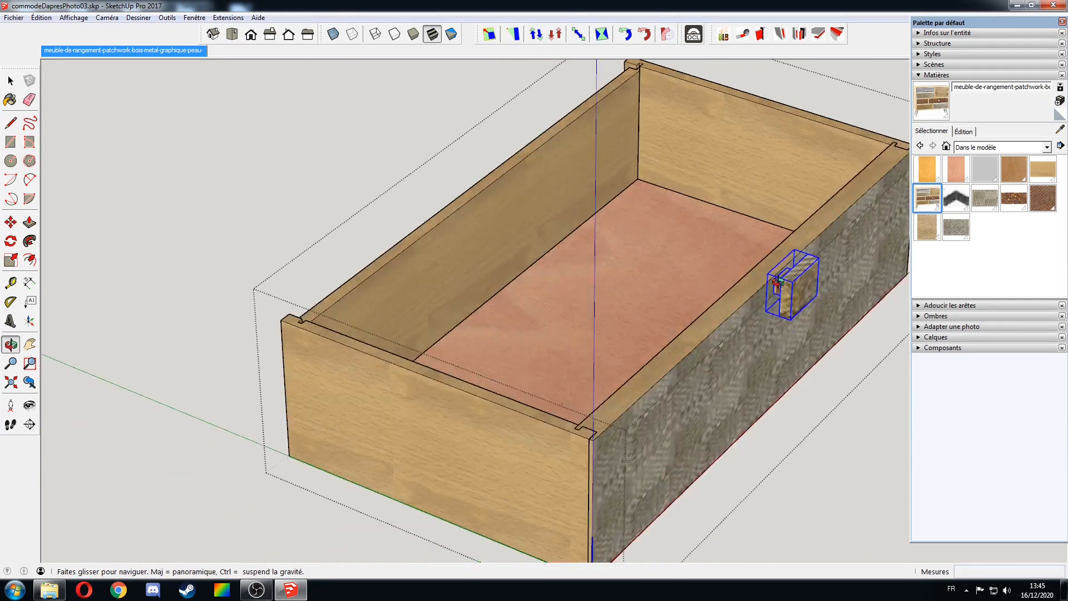
key("m")
left_click(777, 284)
scroll(785, 289, "up", 6)
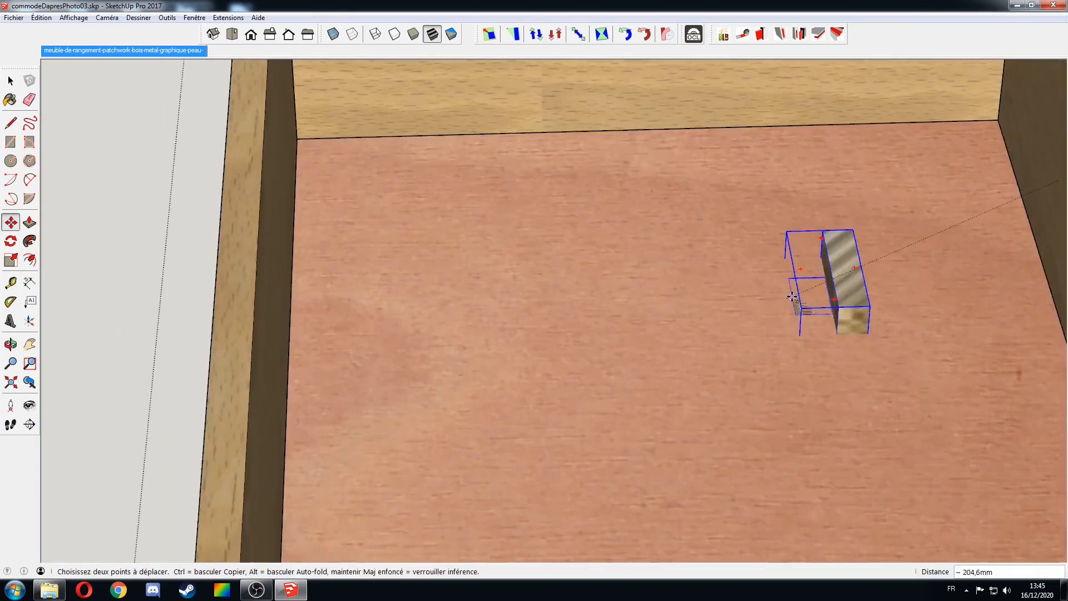
scroll(792, 297, "down", 6)
middle_click_drag(873, 201, 573, 183)
scroll(573, 183, "up", 5)
scroll(530, 384, "down", 2)
scroll(530, 403, "up", 3)
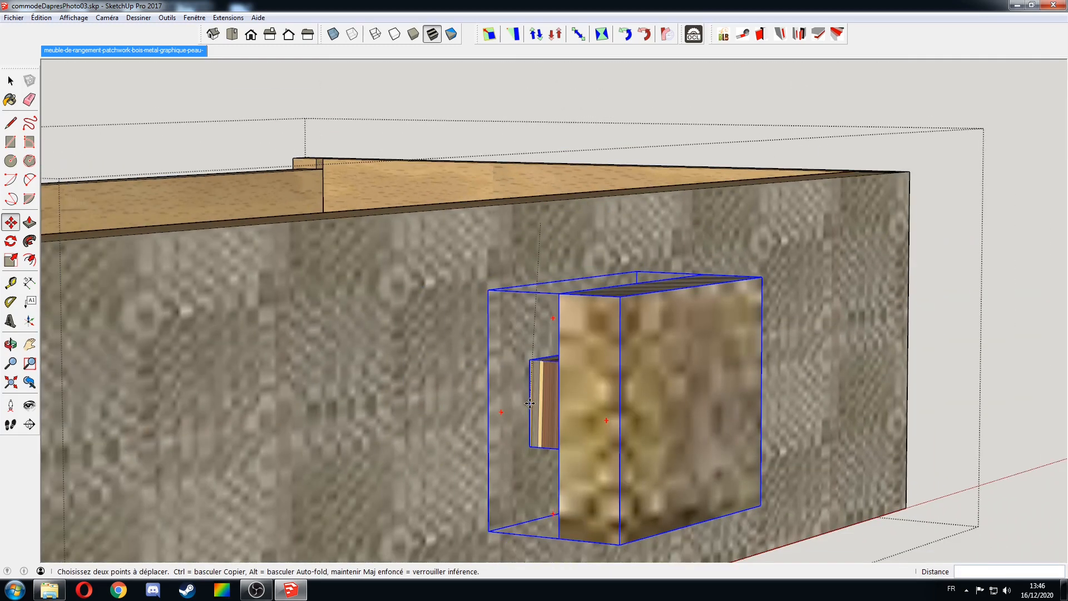
scroll(639, 388, "down", 5)
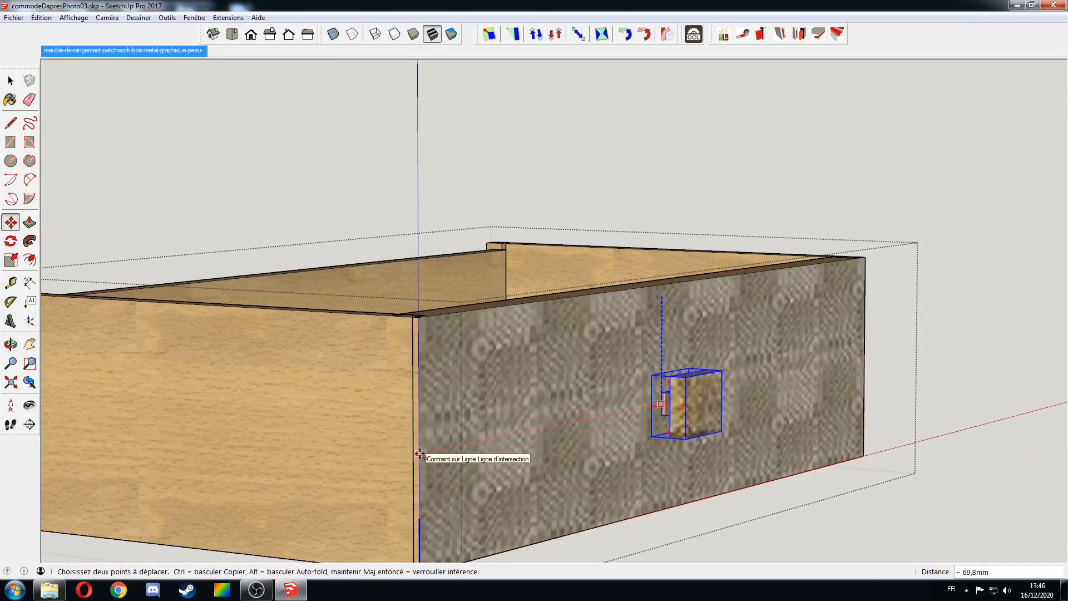
scroll(420, 453, "down", 3)
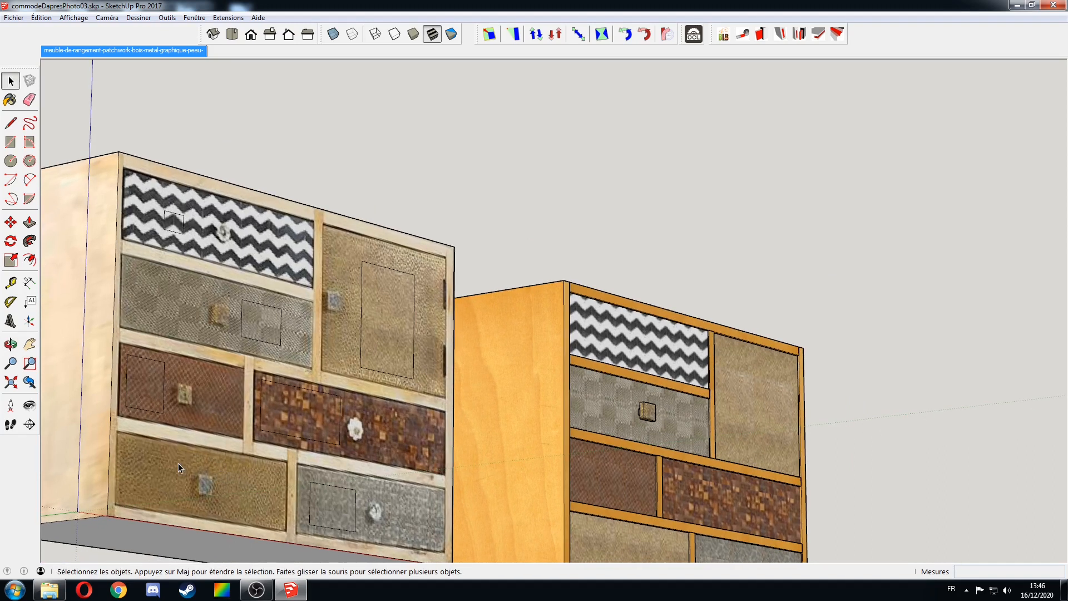
- Copy the knob from the grey drawer and paste it into the dark brown drawer below
scroll(506, 422, "down", 5)
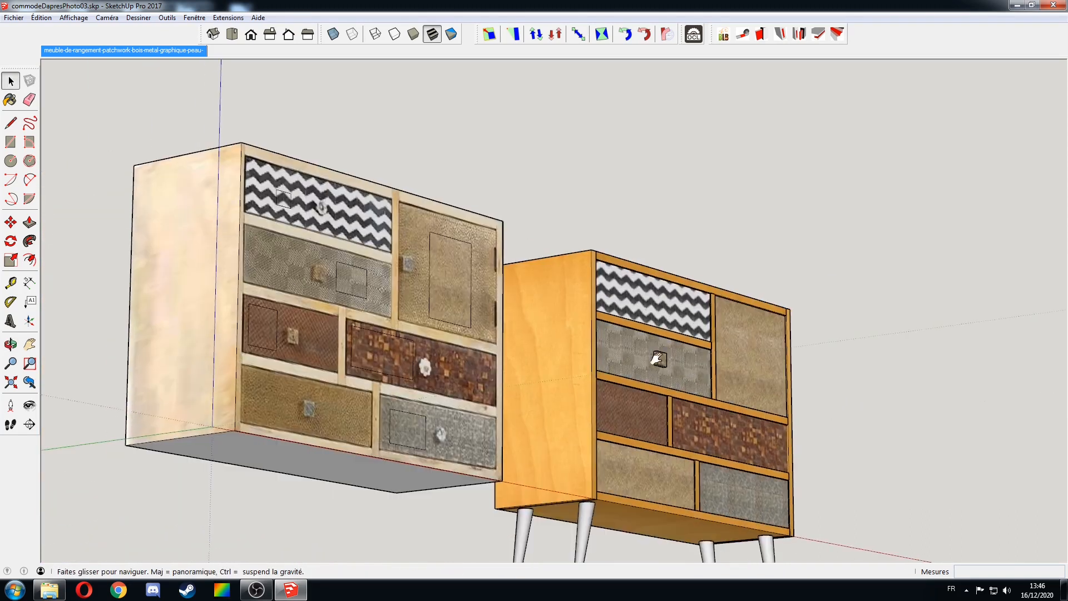
double_click(660, 358)
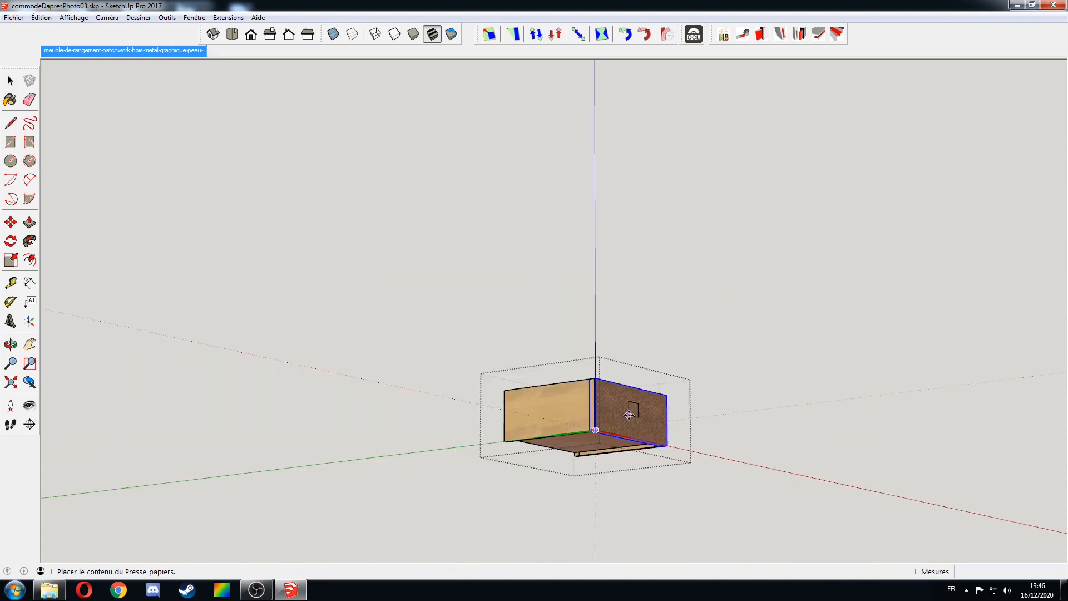
scroll(646, 406, "up", 5)
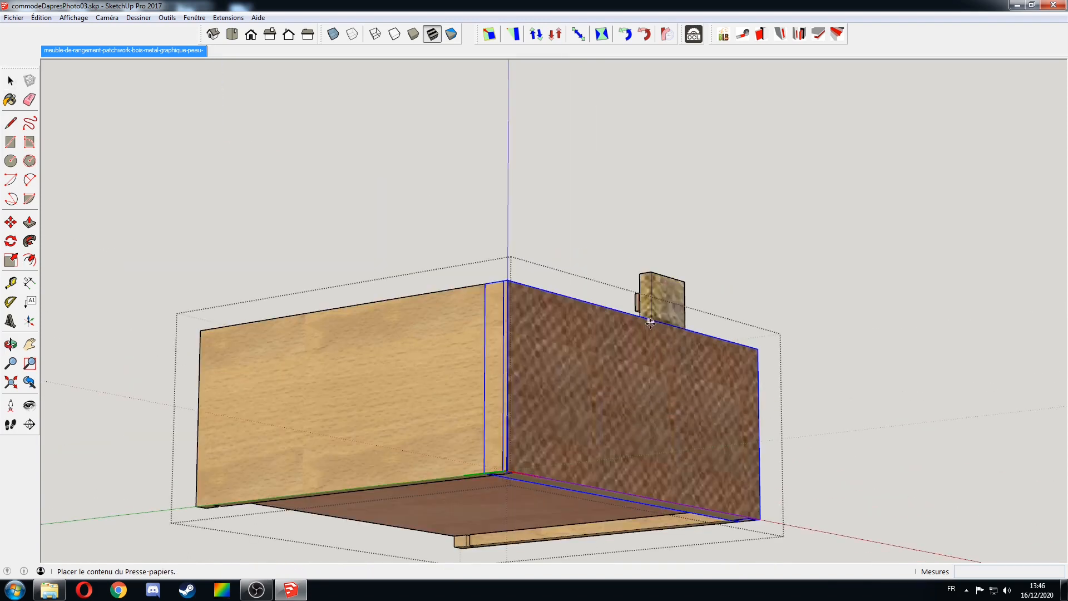
- Move the pasted knob so the back of its stem sits flush on the dark brown drawer's front
key("m")
middle_click_drag(701, 485, 804, 368)
scroll(805, 368, "up", 3)
left_click(826, 373)
middle_click_drag(937, 467, 647, 260)
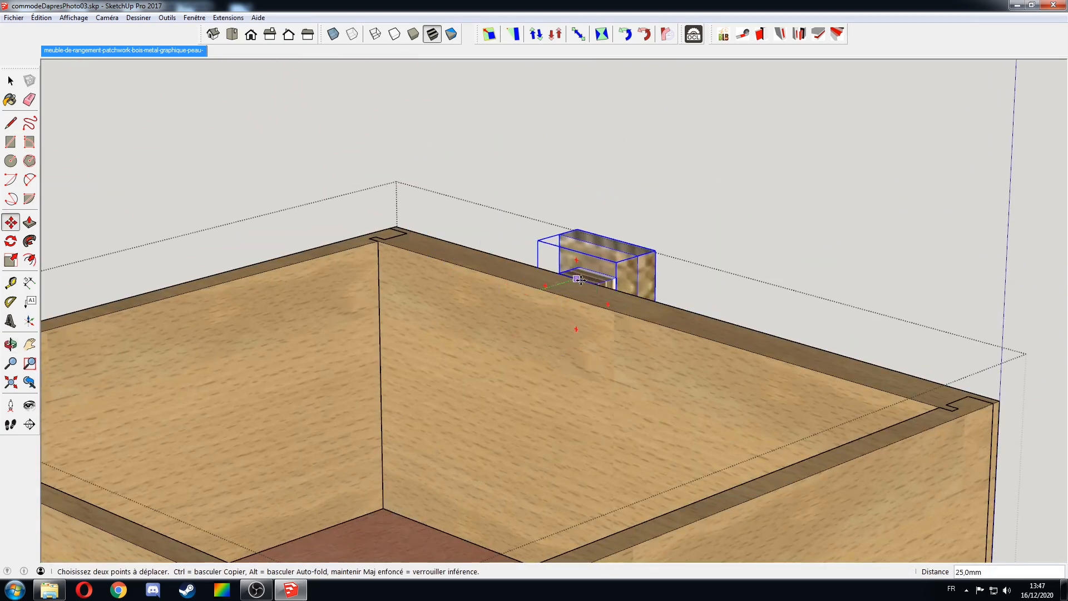
middle_click_drag(638, 305, 478, 345)
scroll(487, 359, "up", 3)
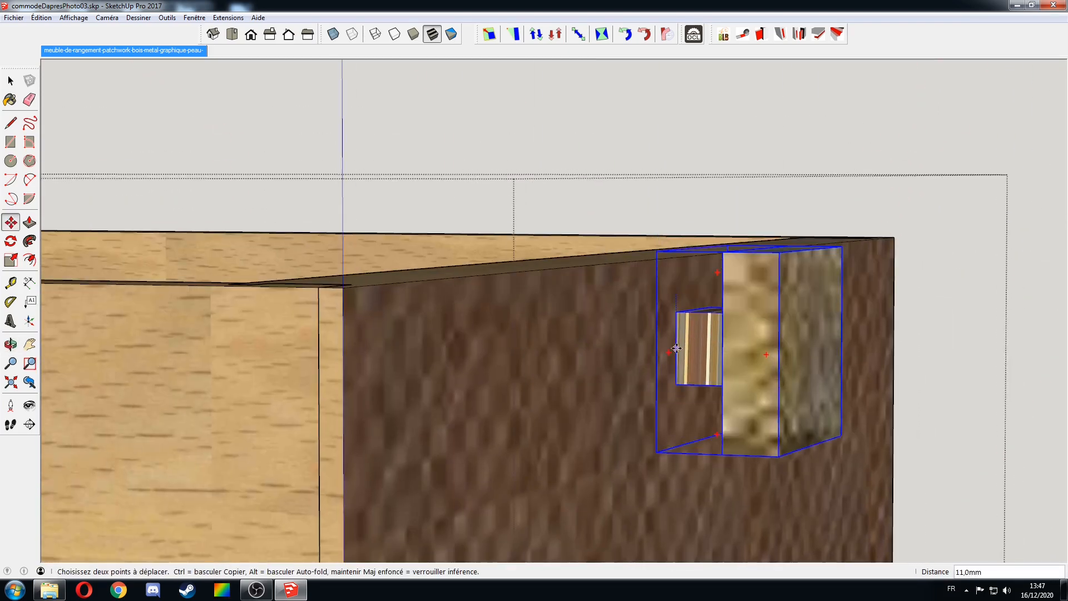
scroll(487, 359, "down", 3)
left_click(372, 380)
key("space")
- Leave the dark brown drawer and paste another knob into the gold-patterned drawer on the bottom row
scroll(523, 389, "down", 5)
left_click(732, 413)
middle_click_drag(732, 413, 614, 430)
scroll(534, 423, "down", 3)
scroll(534, 424, "up", 5)
double_click(549, 467)
key("ctrl+v")
left_click(544, 450)
- Move the knob onto the gold-patterned drawer's front with its stem touching the front face
scroll(615, 430, "up", 5)
scroll(614, 430, "up", 3)
left_click(614, 431)
left_click(717, 406)
middle_click_drag(718, 406, 539, 363)
middle_click_drag(357, 317, 549, 348, "shift")
scroll(549, 348, "down", 3)
left_click(531, 339)
left_click(521, 419)
scroll(556, 439, "down", 4)
middle_click_drag(698, 445, 639, 468)
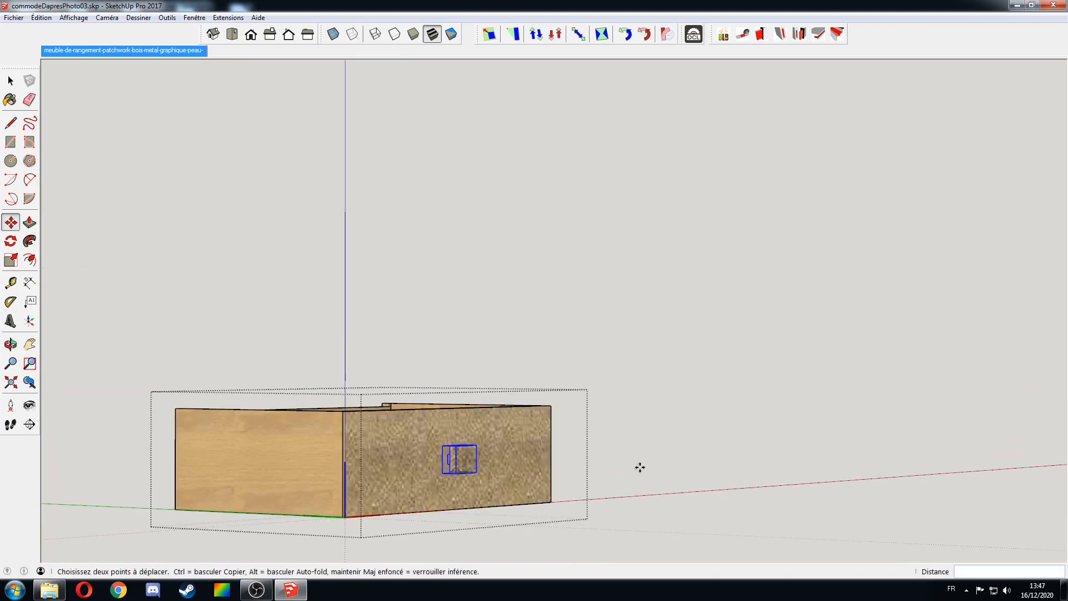
- Leave the gold-patterned drawer and paste another copy of the knob into the chest's door
key("space")
left_click(639, 467)
scroll(303, 473, "down", 1)
scroll(532, 389, "up", 5)
left_click(424, 267)
double_click(591, 257)
key("ctrl+v")
- Place the knob on the door's front near its left edge and leave the door's editing mode
middle_click_drag(601, 216, 412, 95)
scroll(557, 167, "up", 2)
middle_click_drag(426, 270, 506, 319)
key("space")
left_click(728, 413)
scroll(445, 329, "down", 6)
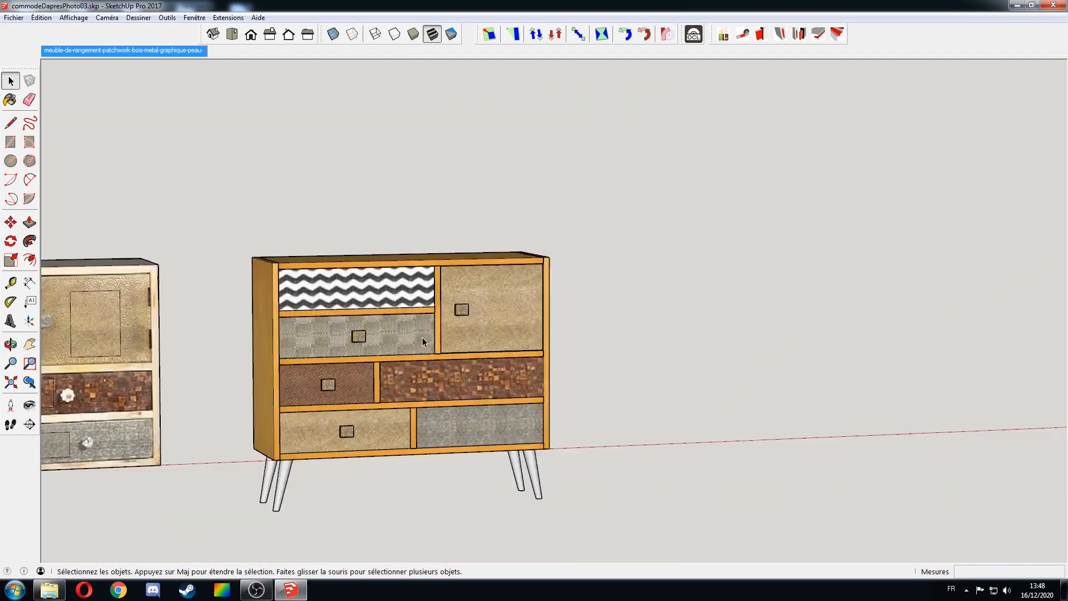
- Collapse the materials browser and review which sections of the default tray are enabled
middle_click_drag(387, 360, 446, 390)
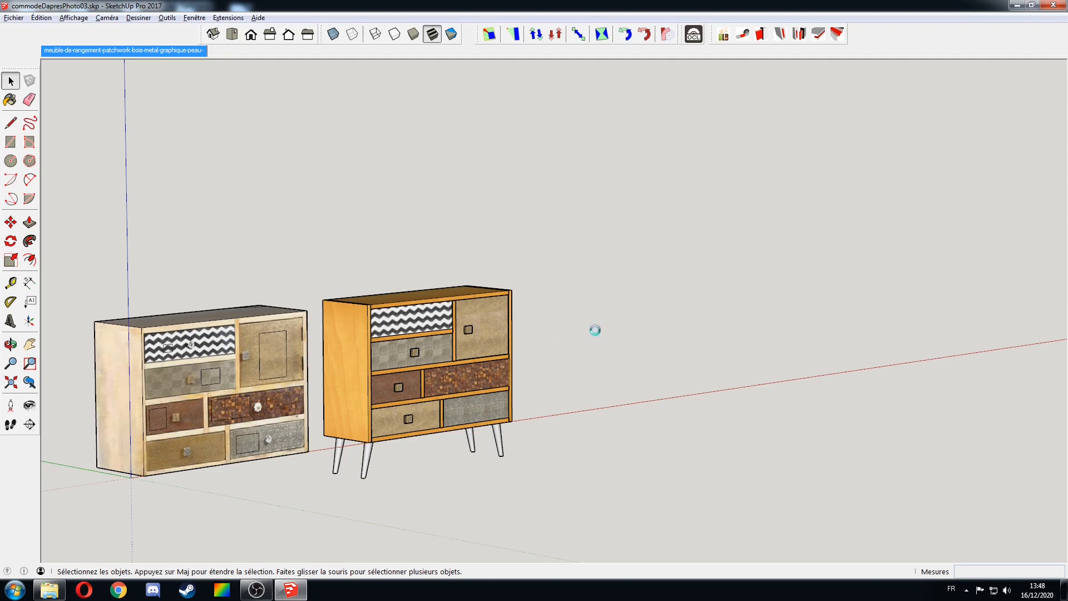
left_click(919, 75)
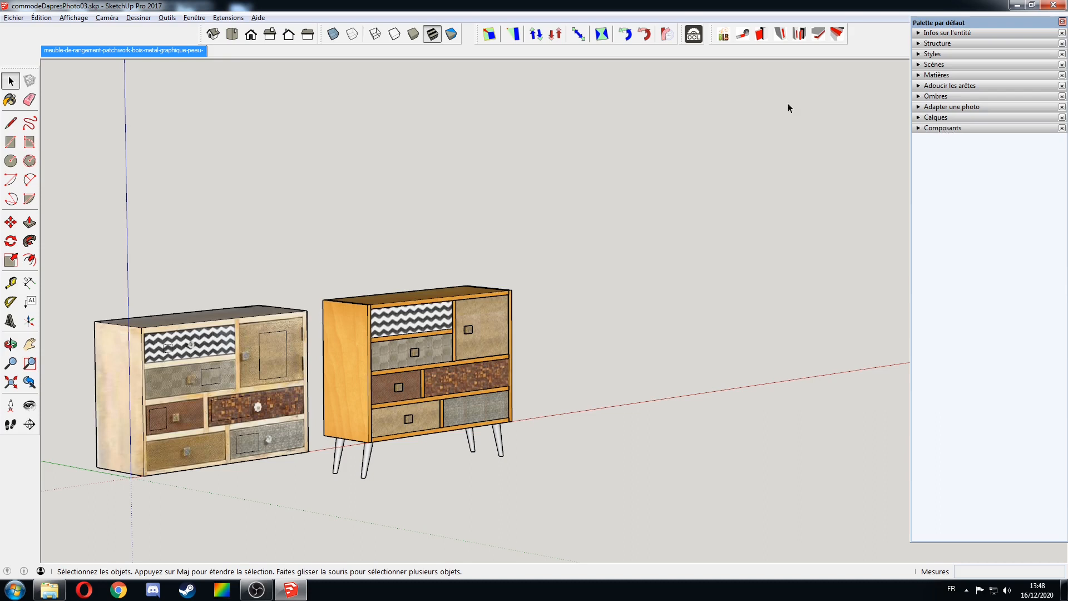
left_click(194, 17)
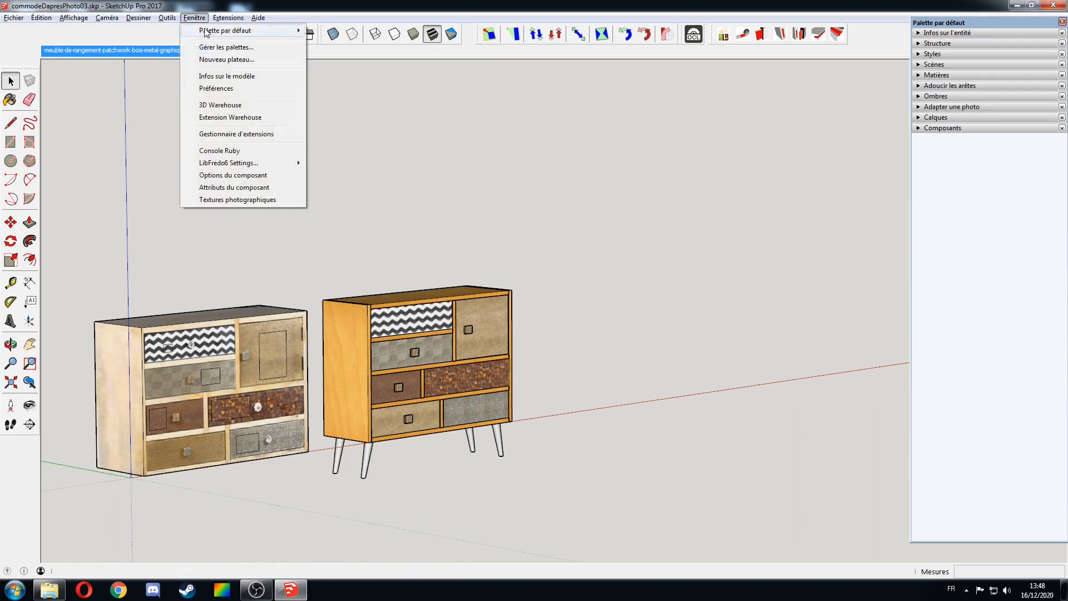
mouse_move(209, 31)
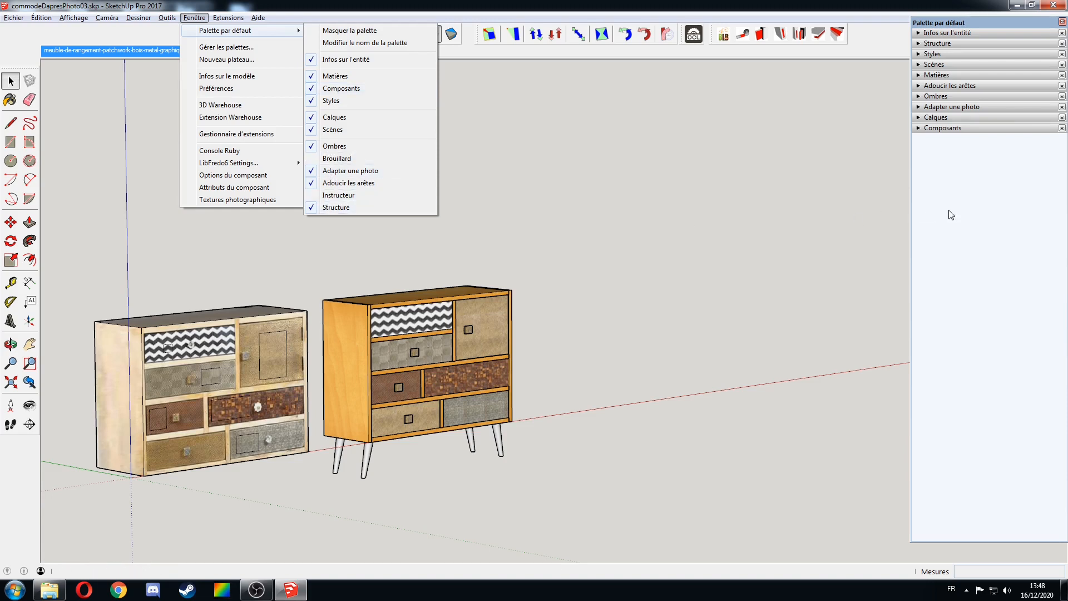
left_click(954, 164)
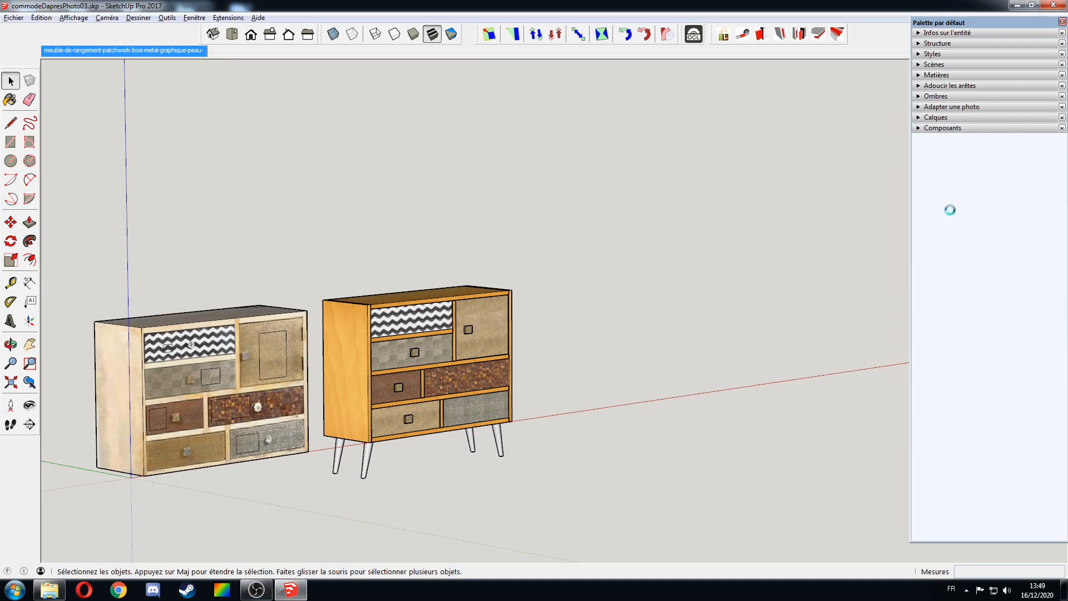
- Open the knob folder inside the Components directory as a local component collection
left_click(1057, 198)
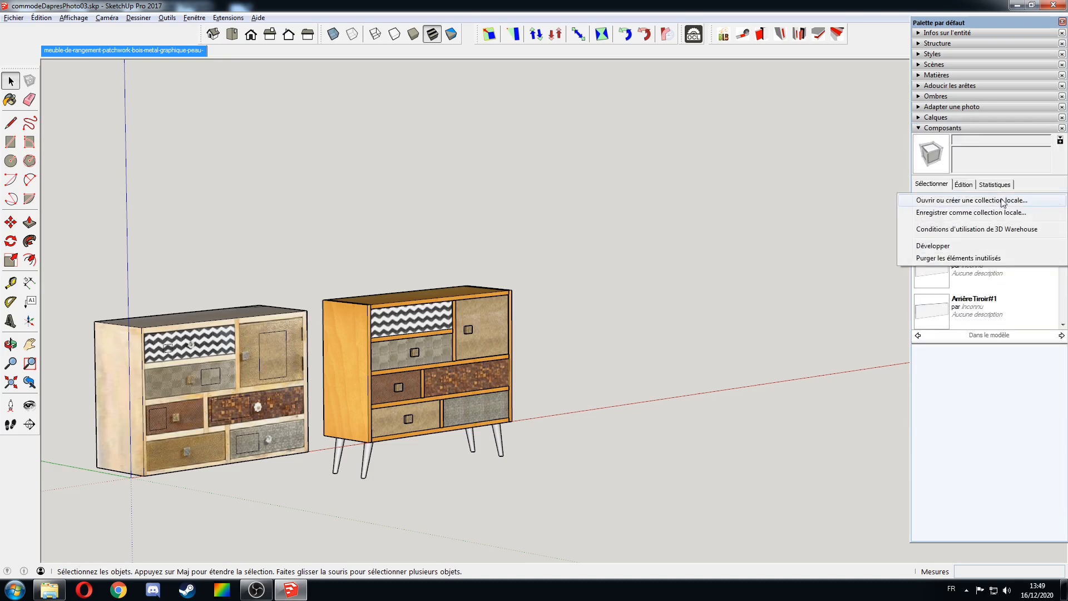
left_click(972, 201)
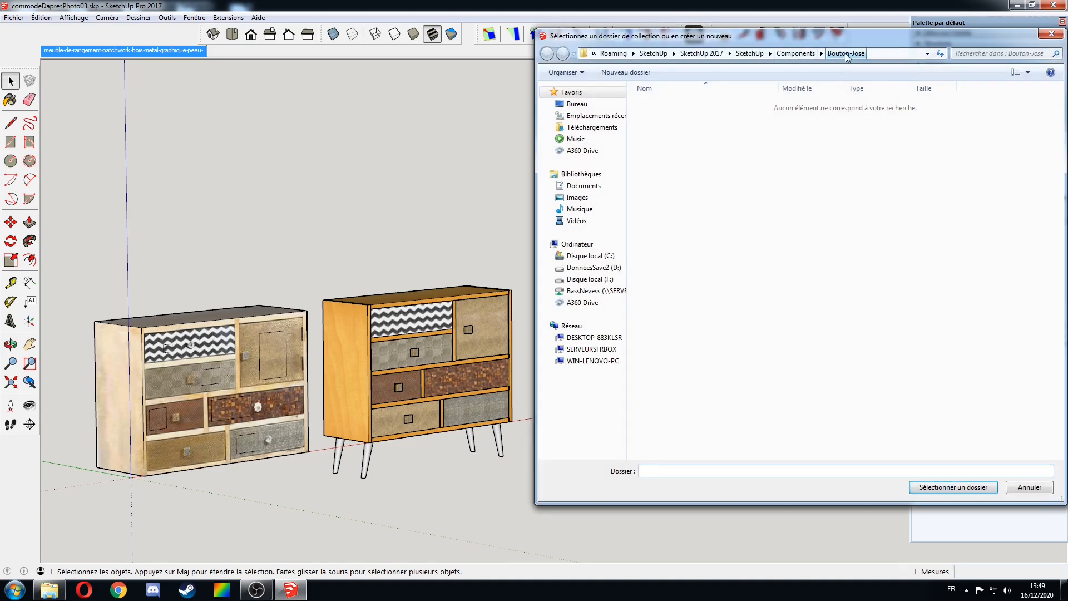
left_click(954, 487)
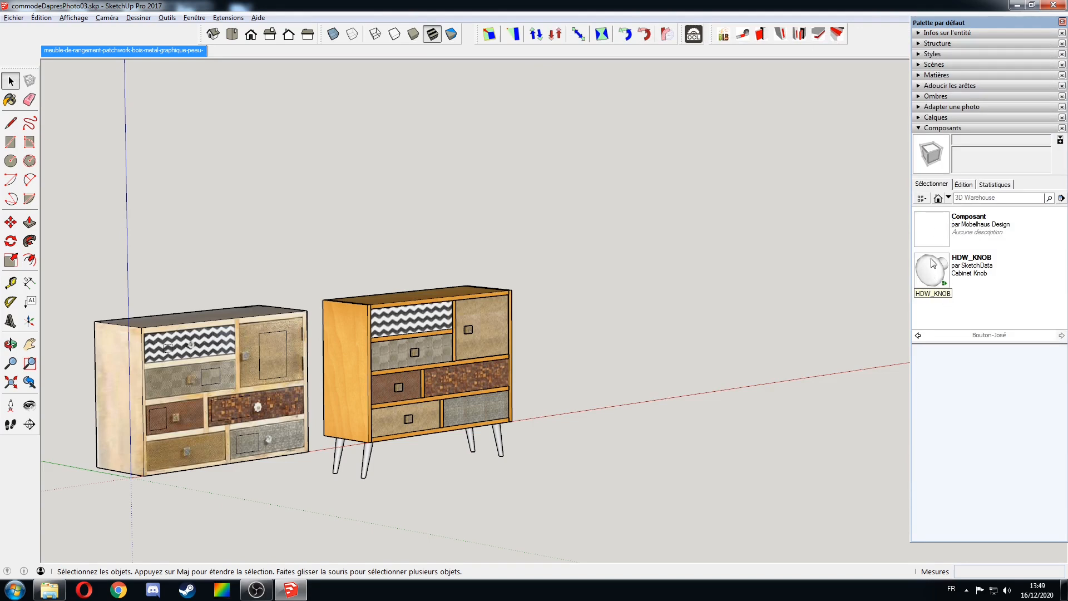
left_click(936, 229)
left_click(410, 316)
scroll(410, 315, "up", 2)
scroll(410, 316, "up", 3)
key("Delete")
key("space")
- Open the chevron-patterned drawer for editing and insert the faceted knob "Composant" from the knob collection on its front face
double_click(433, 315)
left_click(941, 227)
left_click(433, 315)
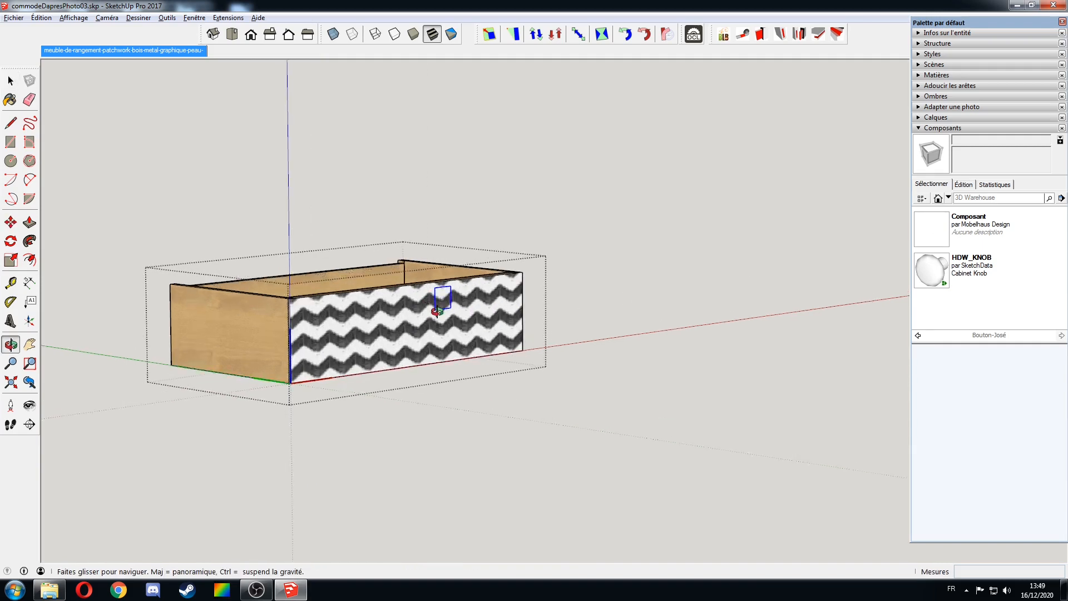
scroll(436, 298, "up", 10)
scroll(667, 198, "down", 10)
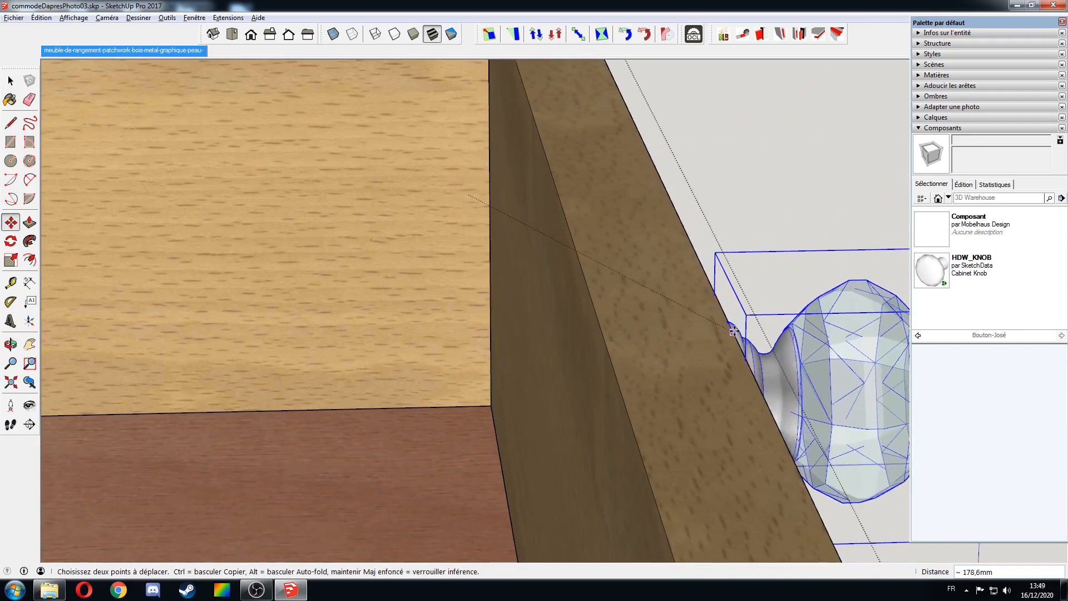
middle_click_drag(758, 334, 440, 182)
scroll(525, 162, "up", 3)
key("q")
key("m")
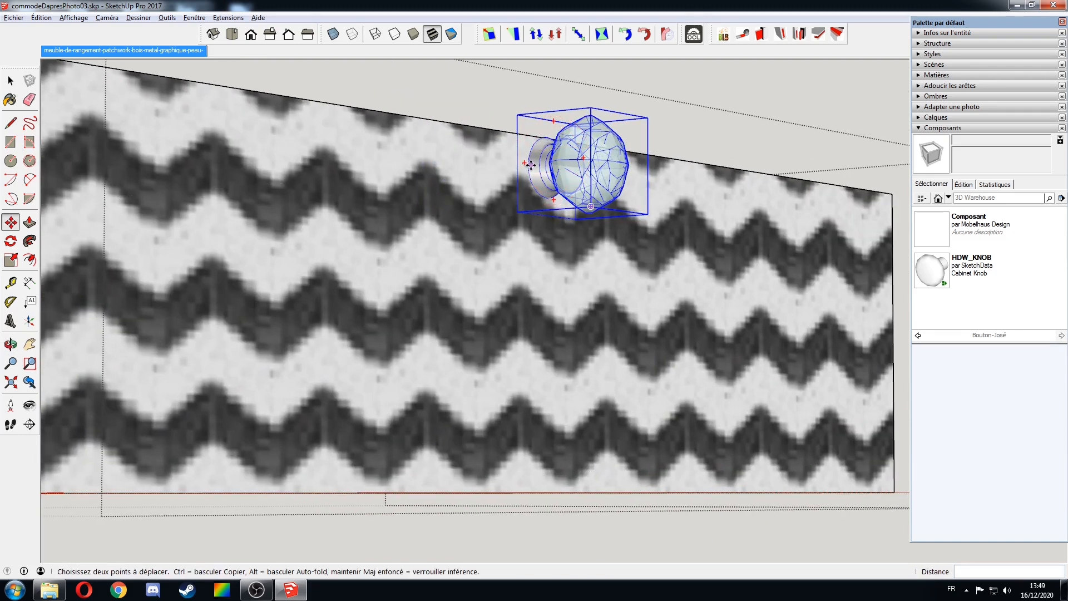
- Move the faceted knob down to the middle of the chevron drawer's front and leave the drawer's editing mode
left_click(527, 165)
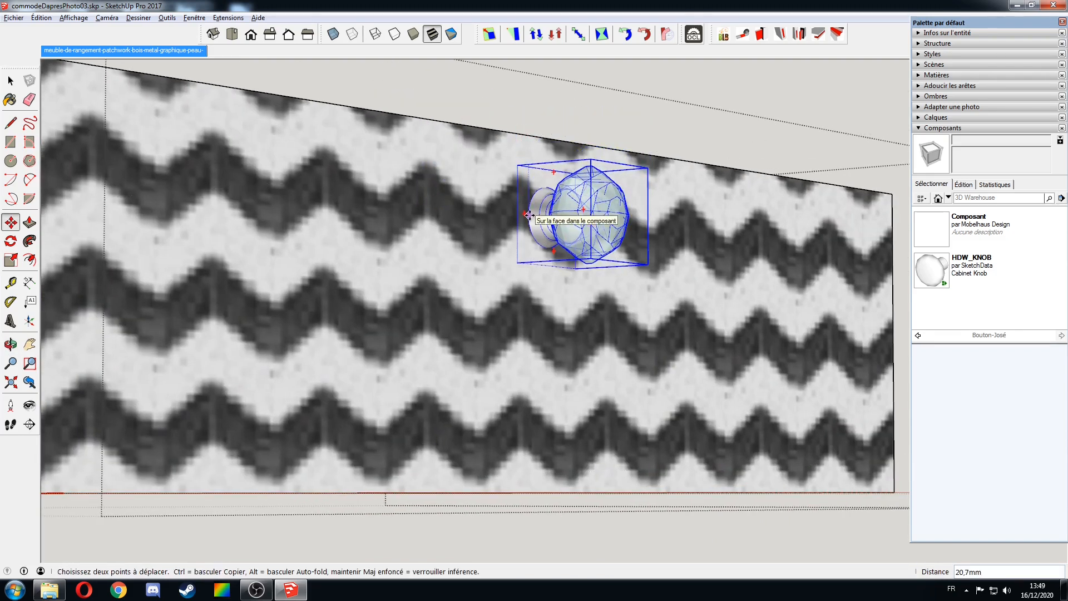
scroll(372, 252, "down", 3)
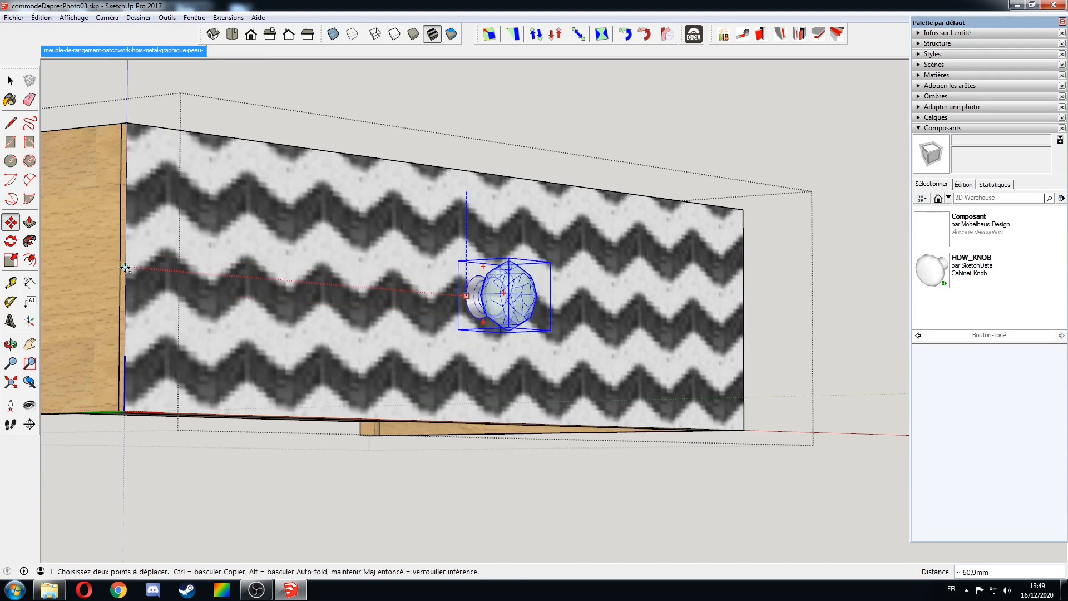
scroll(409, 333, "down", 2)
left_click(344, 287)
key("space")
left_click(724, 327)
middle_click_drag(389, 245, 99, 241)
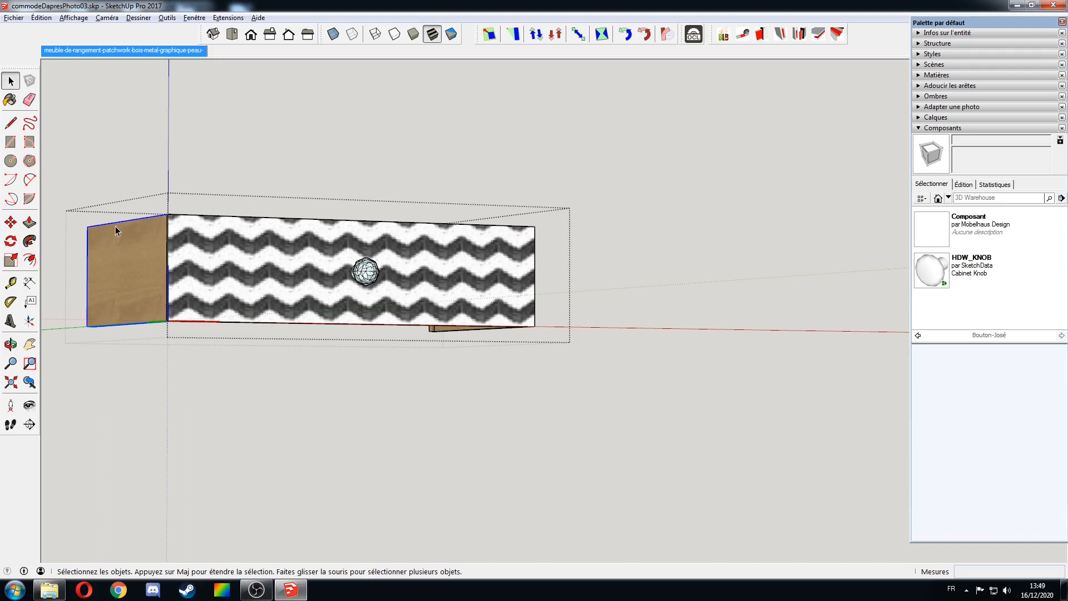
scroll(105, 226, "down", 4)
left_click(75, 185)
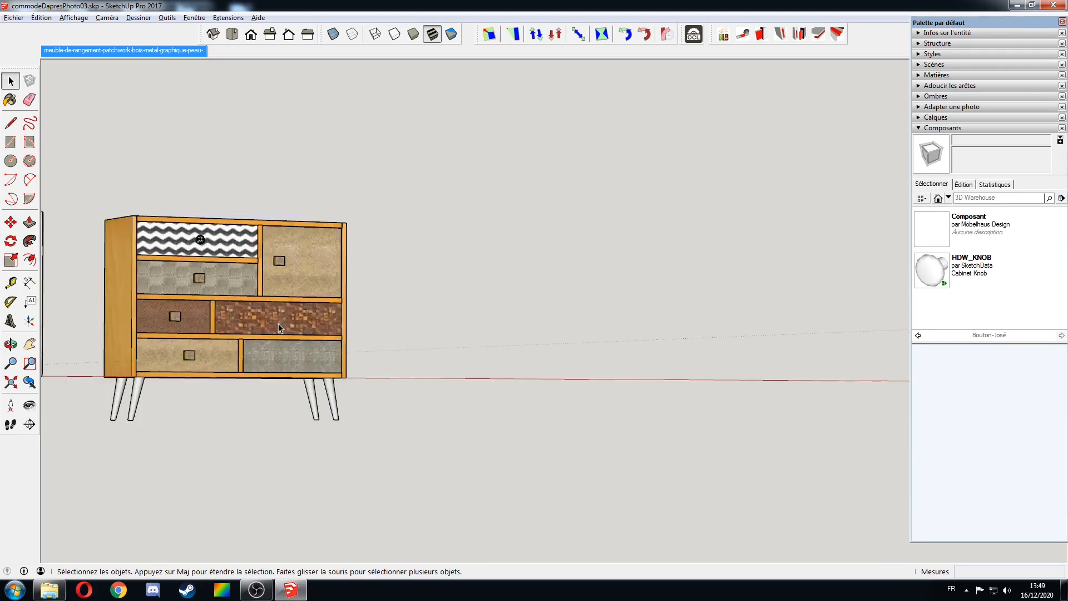
- Search 3D Warehouse for "knob" components
middle_click_drag(278, 325, 551, 339)
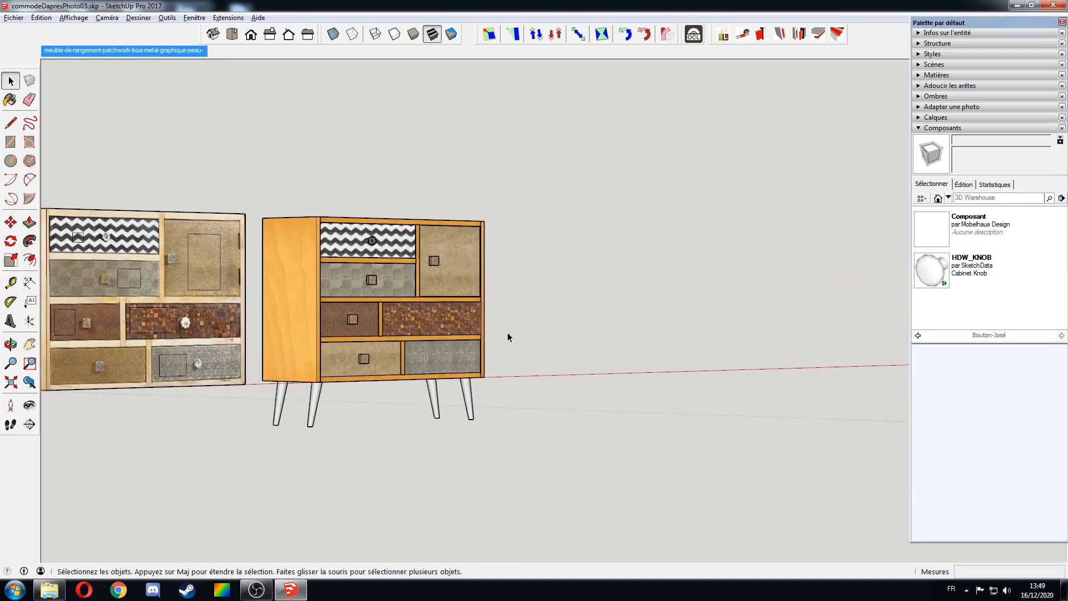
scroll(453, 320, "up", 2)
scroll(453, 325, "up", 2)
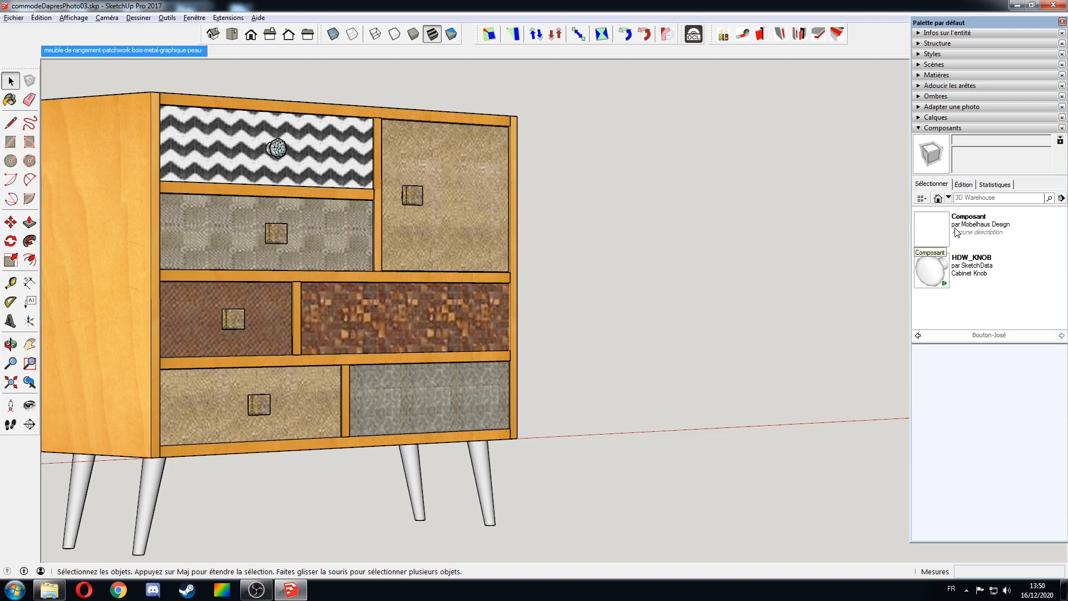
left_click(981, 198)
type("b")
key("Return")
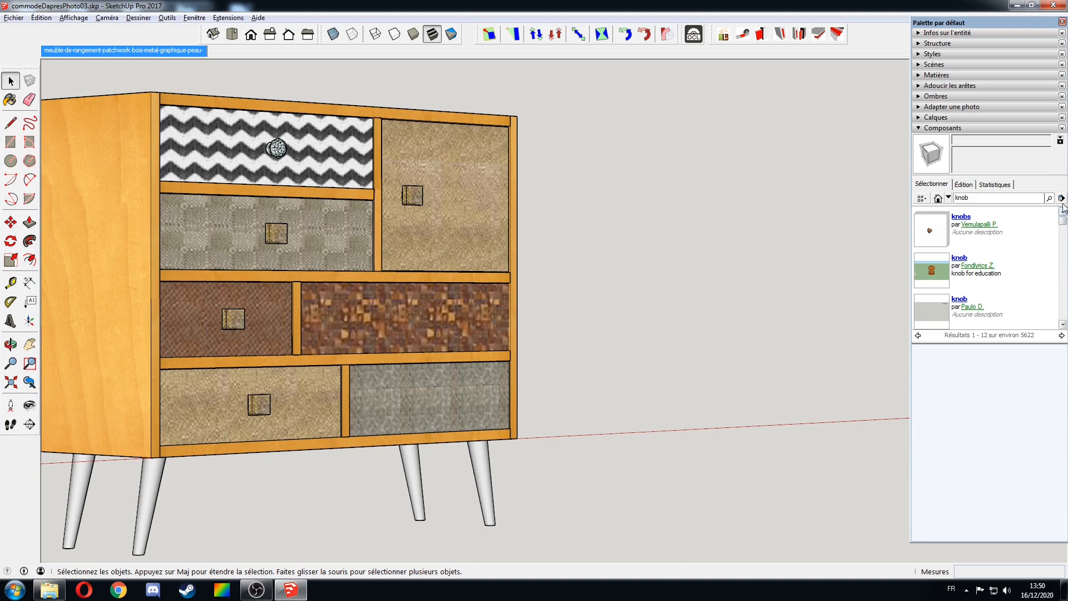
- Browse the components used in the model and reopen the knob folder inside Components as the local collection
left_click(938, 199)
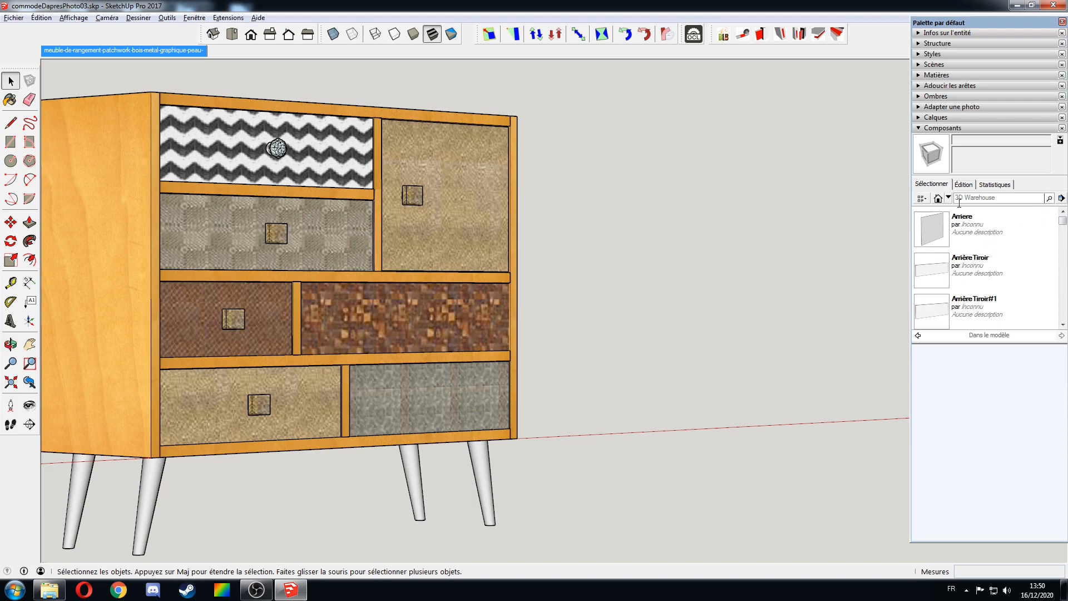
left_click(1063, 234)
mouse_move(1063, 230)
left_mouse_down()
mouse_move(1060, 263)
mouse_move(1062, 220)
left_mouse_up()
left_click(1062, 196)
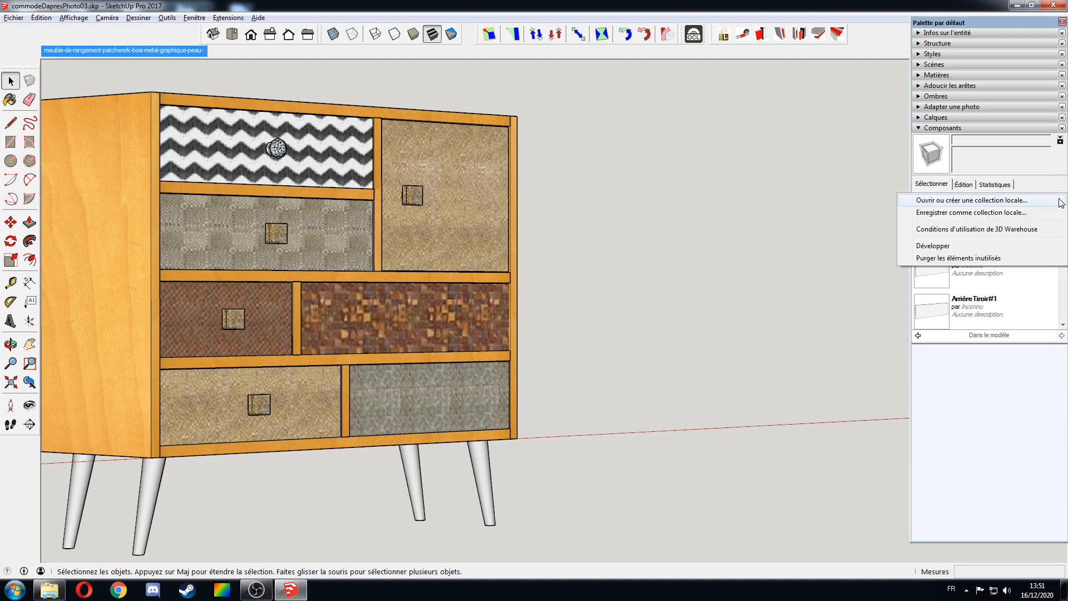
left_click(995, 200)
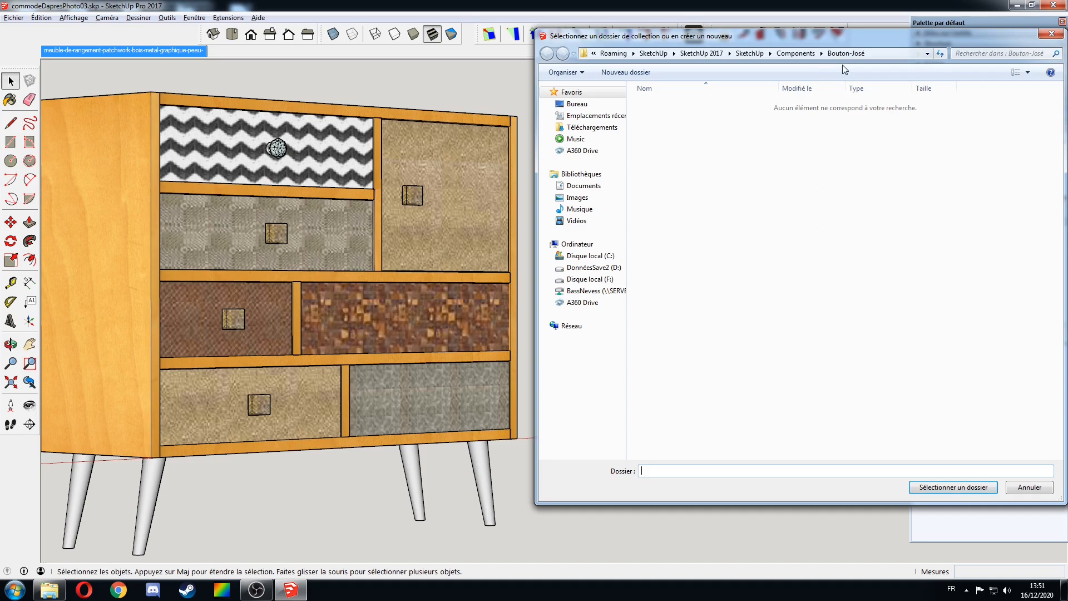
left_click(936, 491)
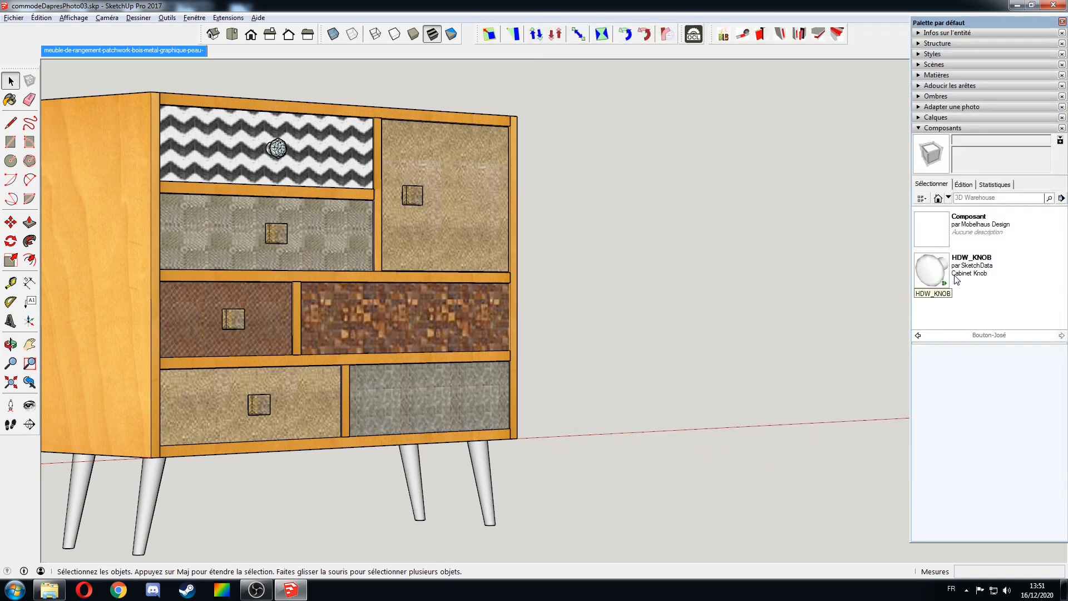
- Open the mosaic-patterned drawer for editing and place the HDW_KNOB component on its front face
left_click(934, 272)
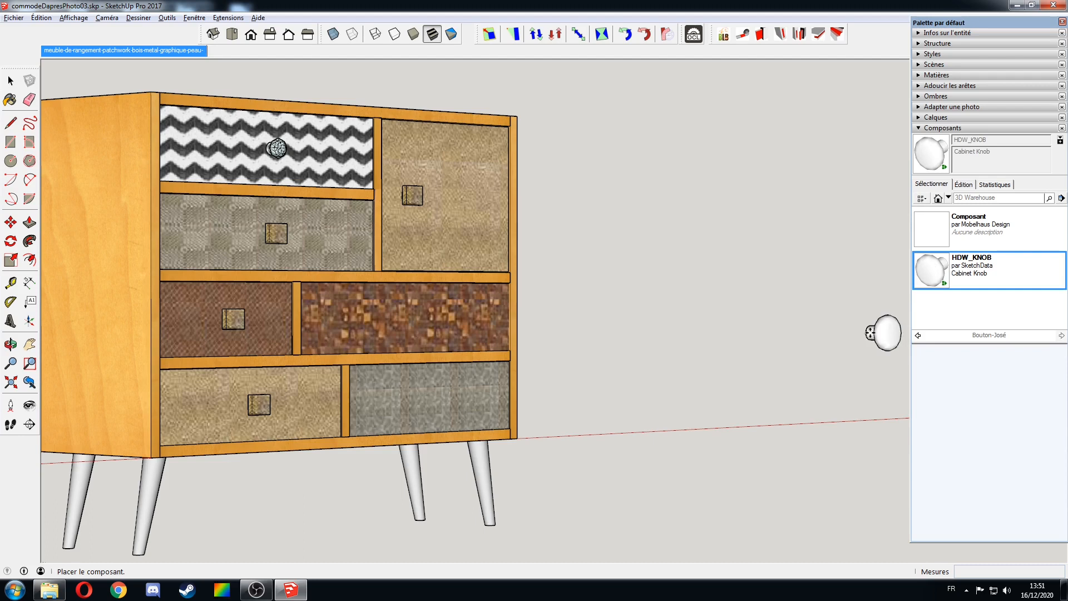
key("Escape")
double_click(395, 322)
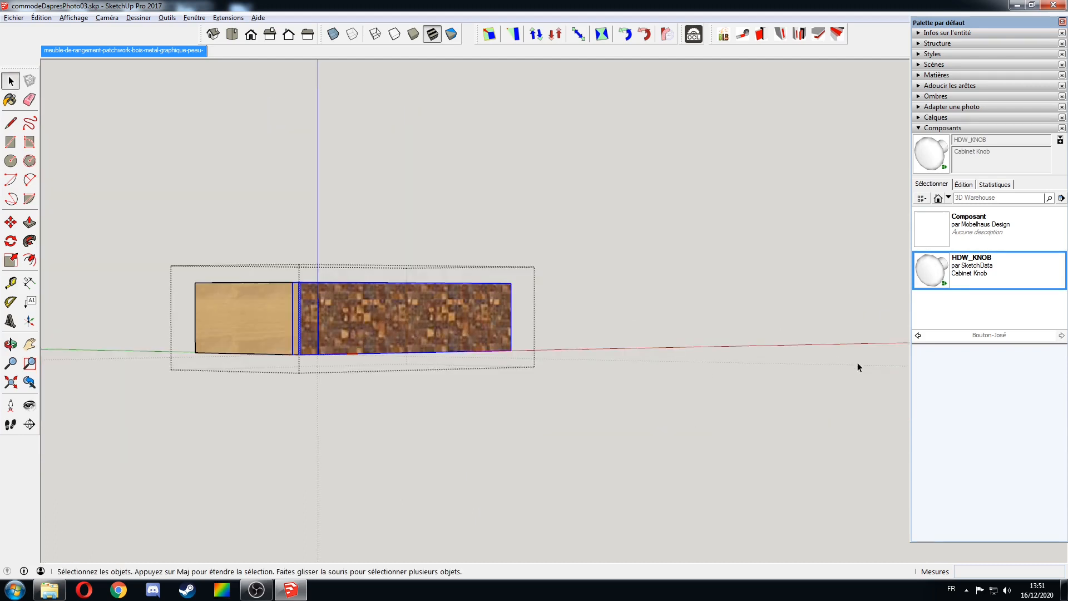
left_click(934, 272)
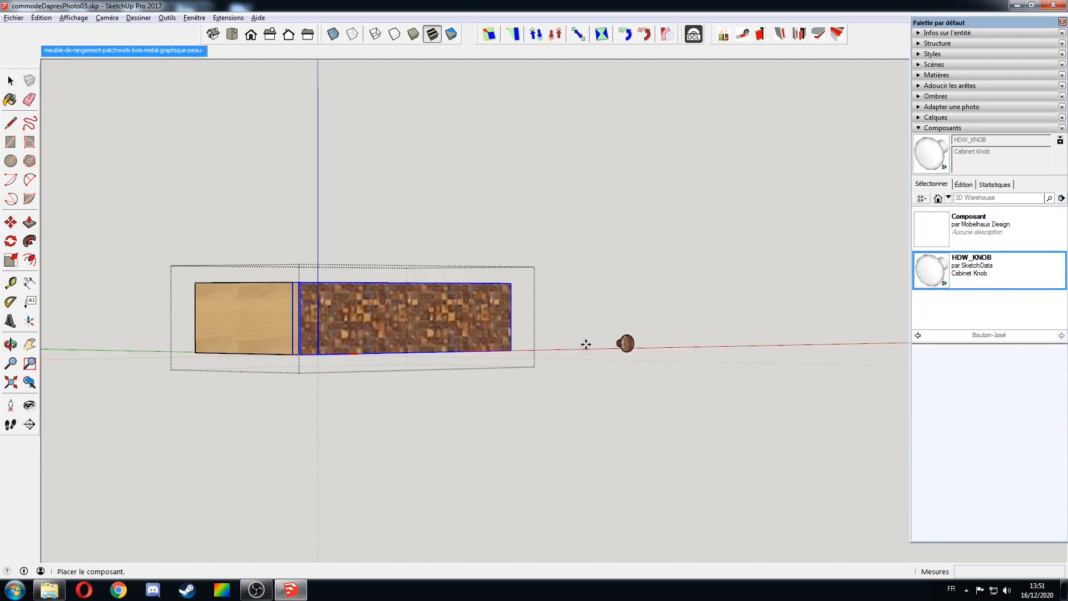
left_click(430, 316)
scroll(499, 360, "up", 5)
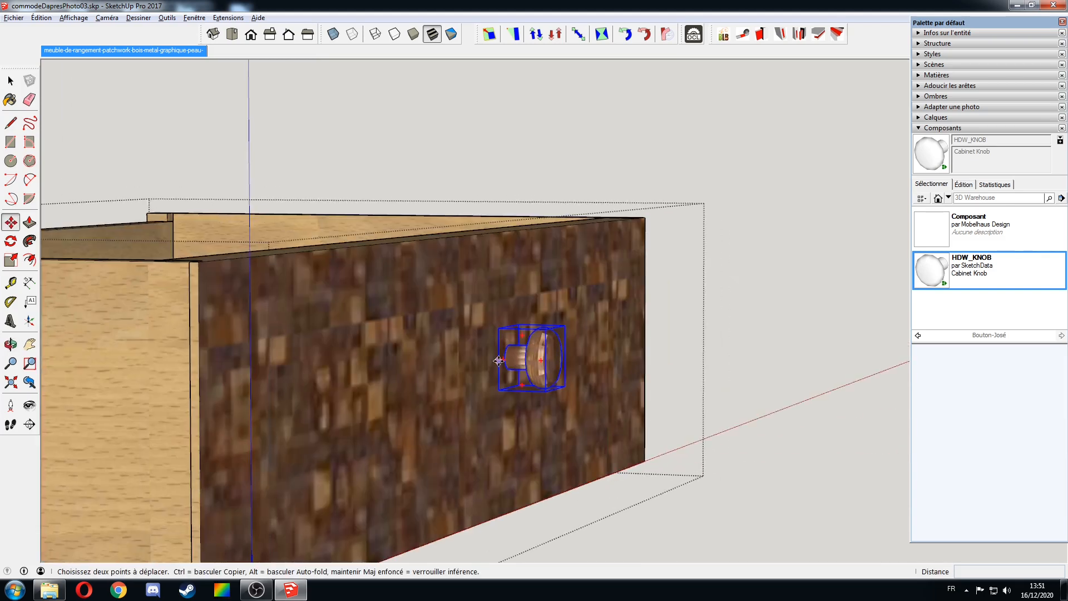
middle_click_drag(498, 360, 508, 401)
left_click(522, 375)
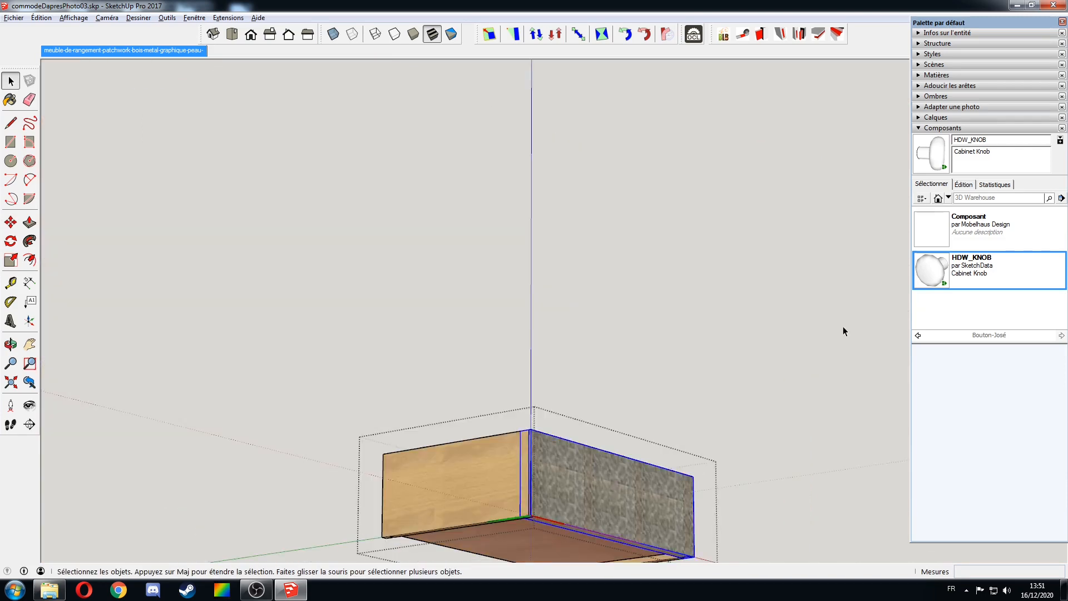
- Place an HDW_KNOB component on the grey stone-patterned drawer and move its base onto the drawer's front face
left_click(629, 481)
scroll(634, 480, "up", 6)
middle_click_drag(619, 458, 695, 534)
left_click(688, 383)
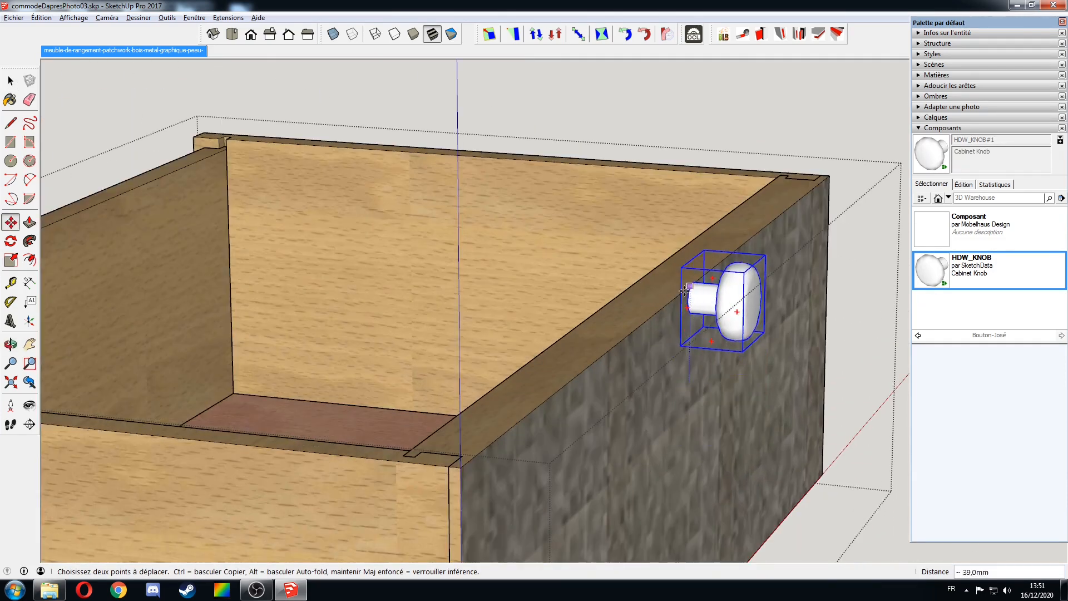
middle_click_drag(829, 273, 767, 289)
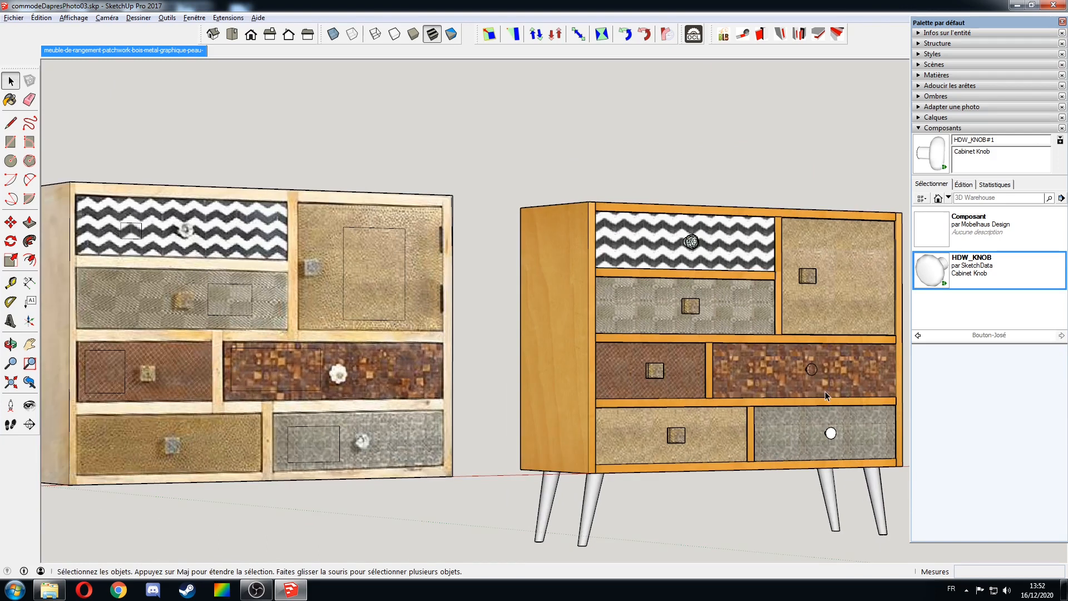
- Draw a circle over the photo's knob on the grey drawer and make that circular face's texture unique
scroll(813, 373, "up", 8)
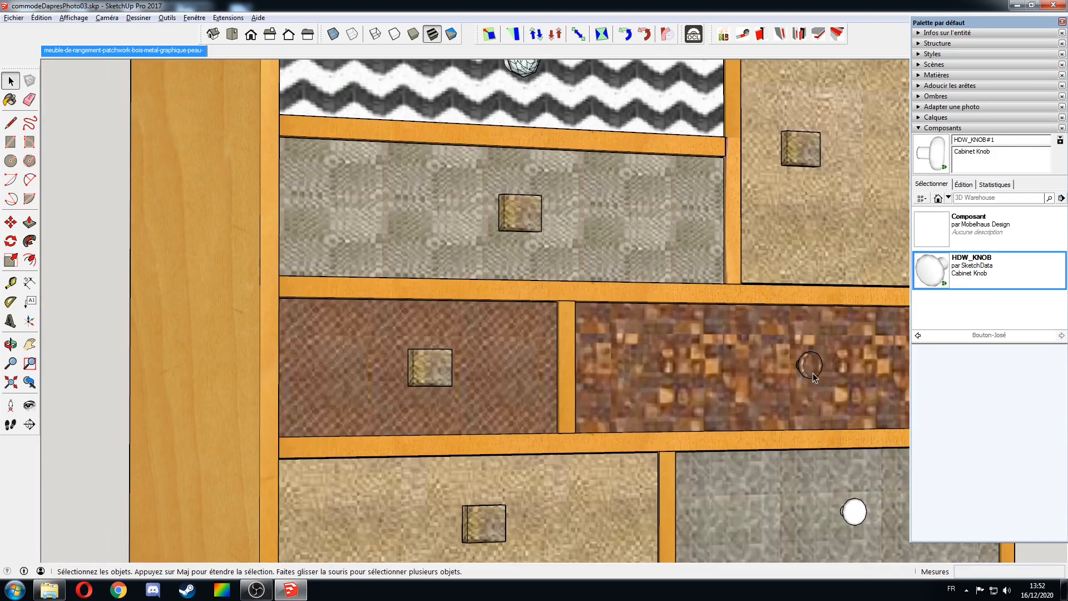
scroll(813, 377, "down", 8)
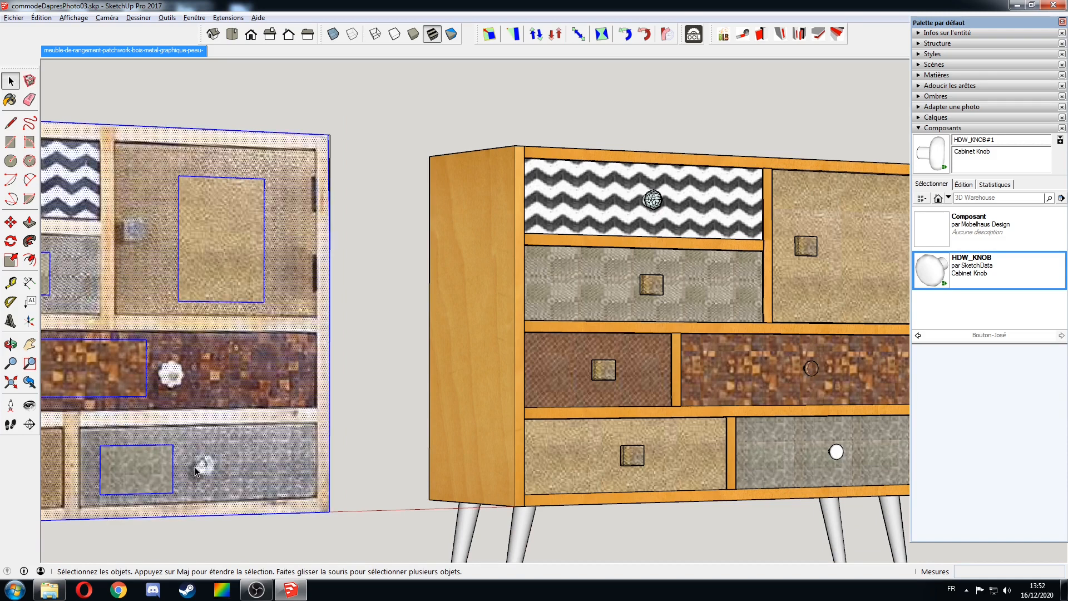
scroll(196, 467, "up", 6)
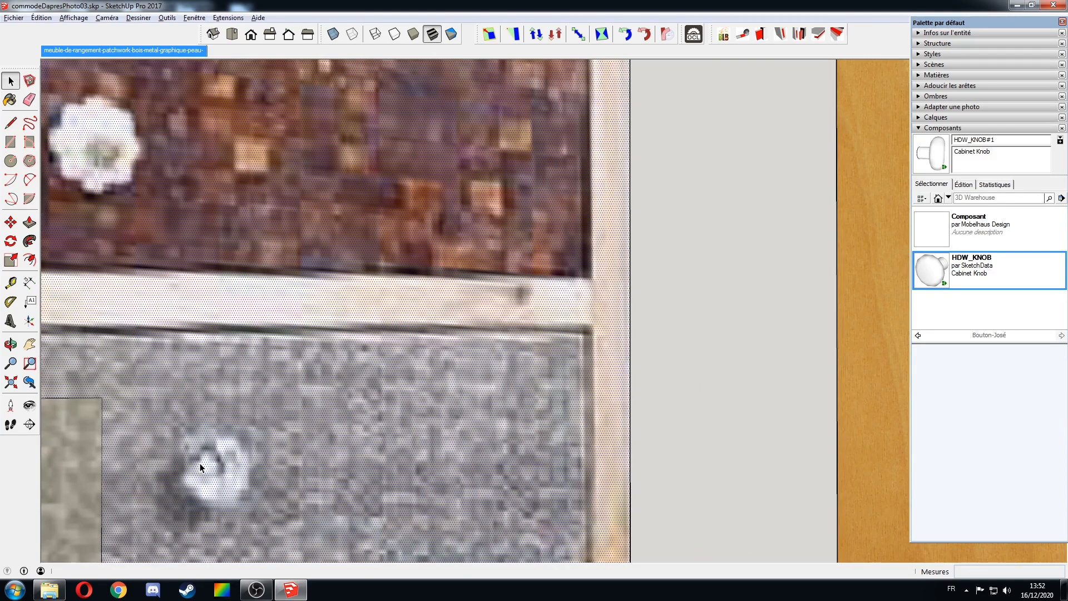
key("c")
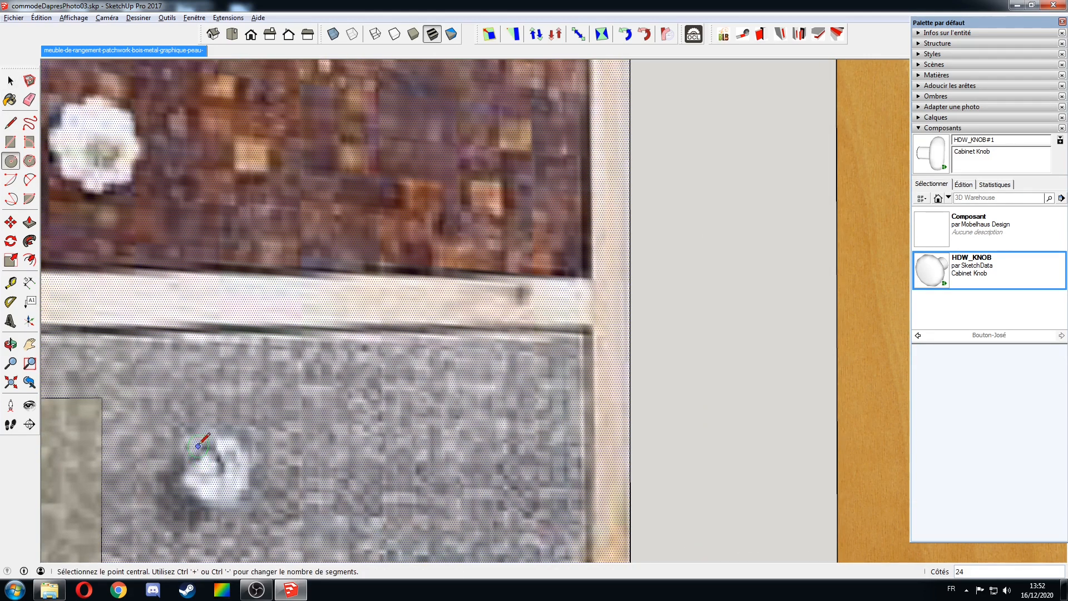
left_click(217, 478)
left_click(217, 453)
key("space")
right_click(221, 473)
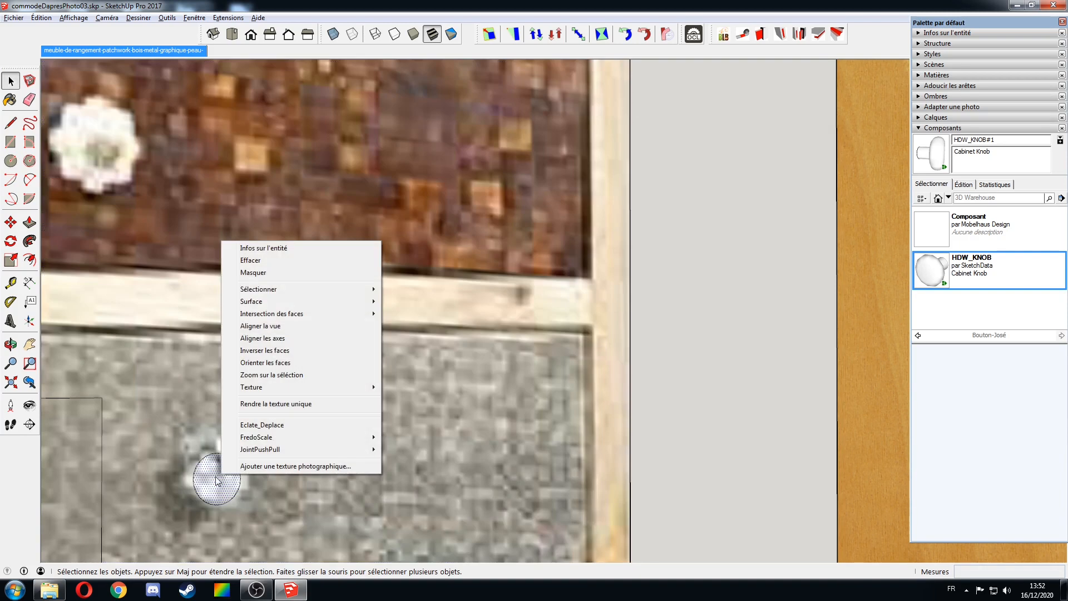
left_click(262, 403)
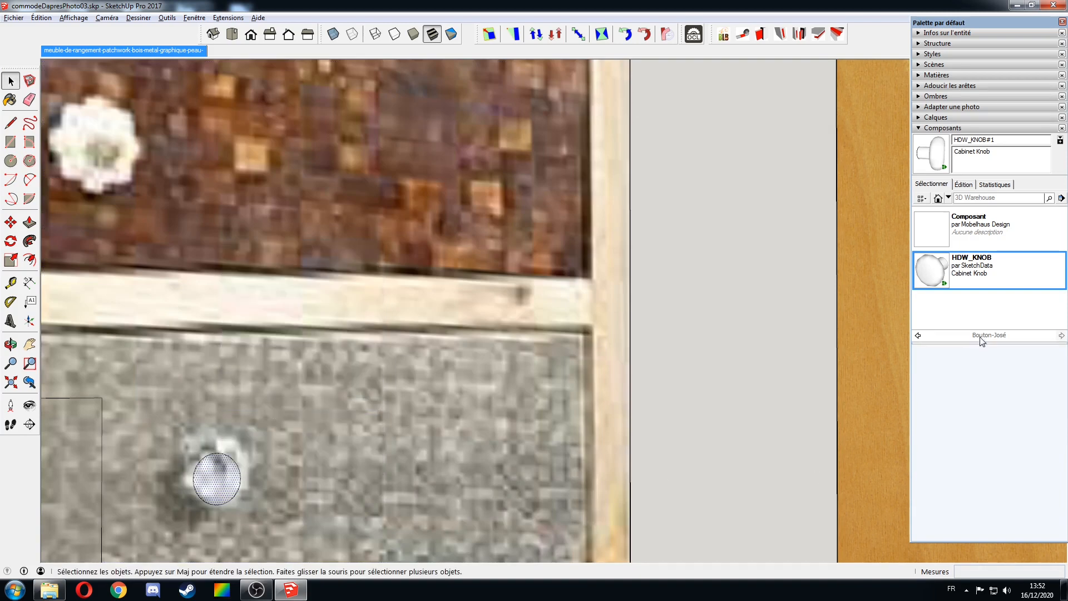
- Collapse the components browser and open the white knob on the modelled grey drawer for editing
left_click(921, 129)
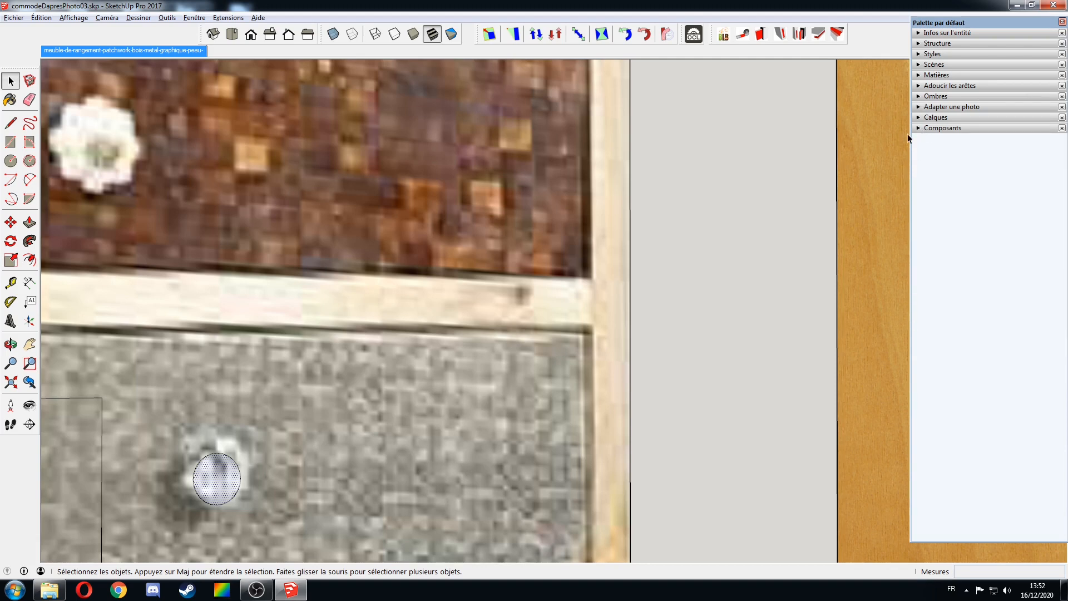
left_click(863, 233)
scroll(856, 282, "down", 3)
middle_click_drag(855, 282, 411, 345, "shift")
mouse_move(639, 342)
middle_mouse_down("shift")
mouse_move(374, 329)
mouse_move(328, 312)
middle_mouse_up("shift")
middle_click_drag(743, 353, 443, 325, "shift")
scroll(541, 352, "down", 10)
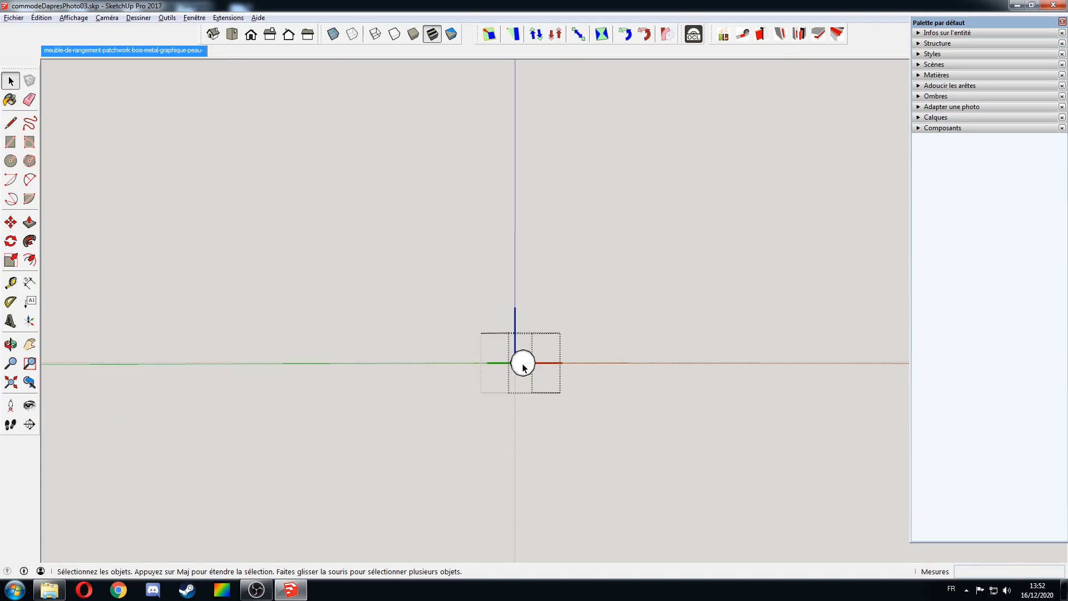
middle_click_drag(540, 365, 744, 417)
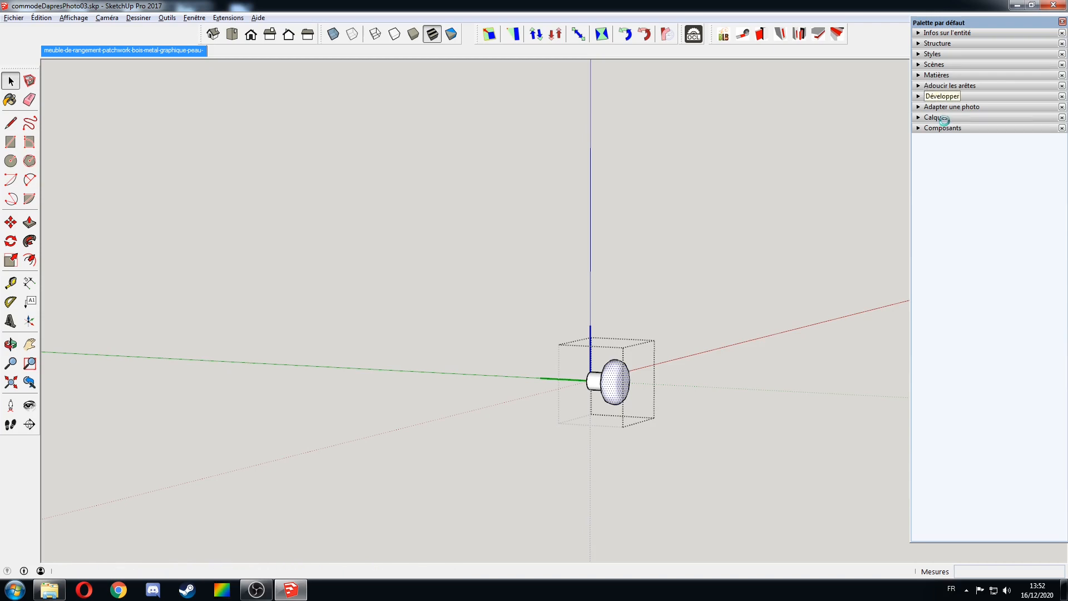
- Paint the rounded head of the knob with the unique knob texture taken from the photo, replacing its matching material
left_click(936, 74)
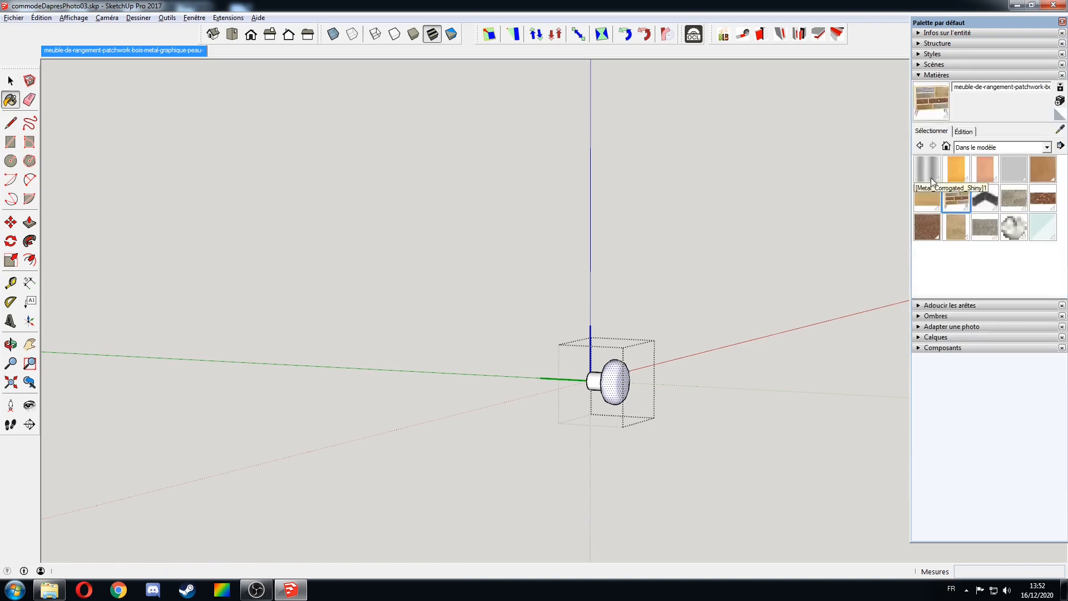
left_click(1017, 227)
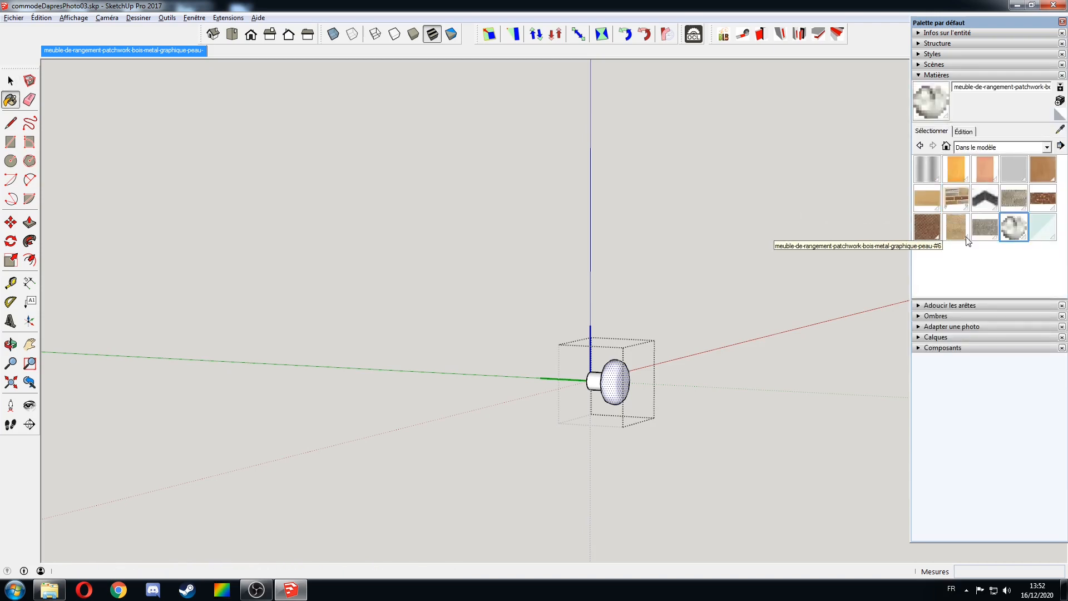
left_click(617, 373, "shift")
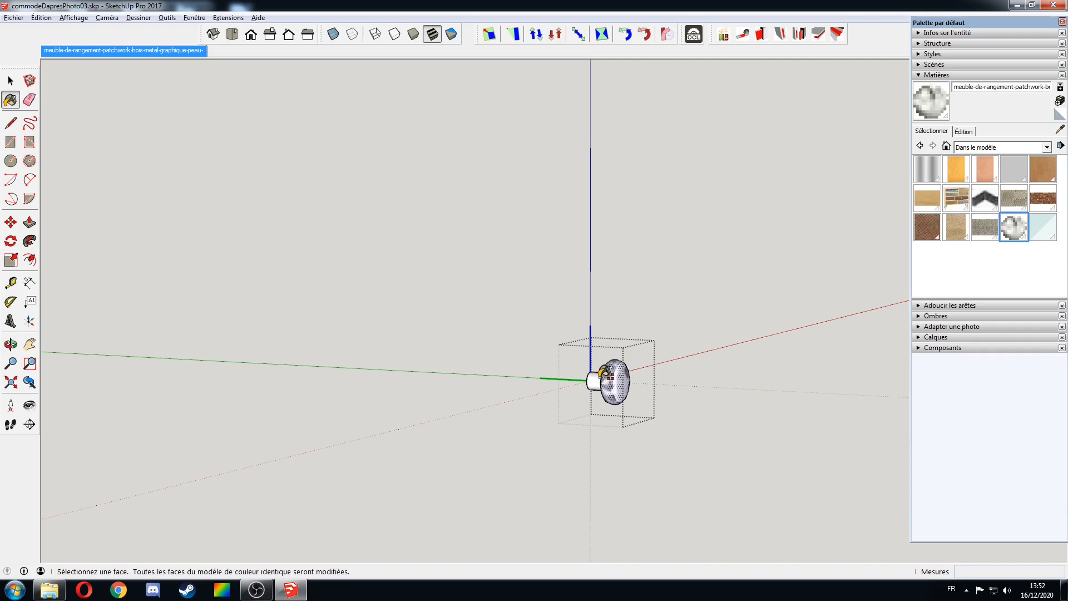
key("o")
left_click_drag(890, 384, 804, 395)
scroll(615, 368, "up", 5)
key("b")
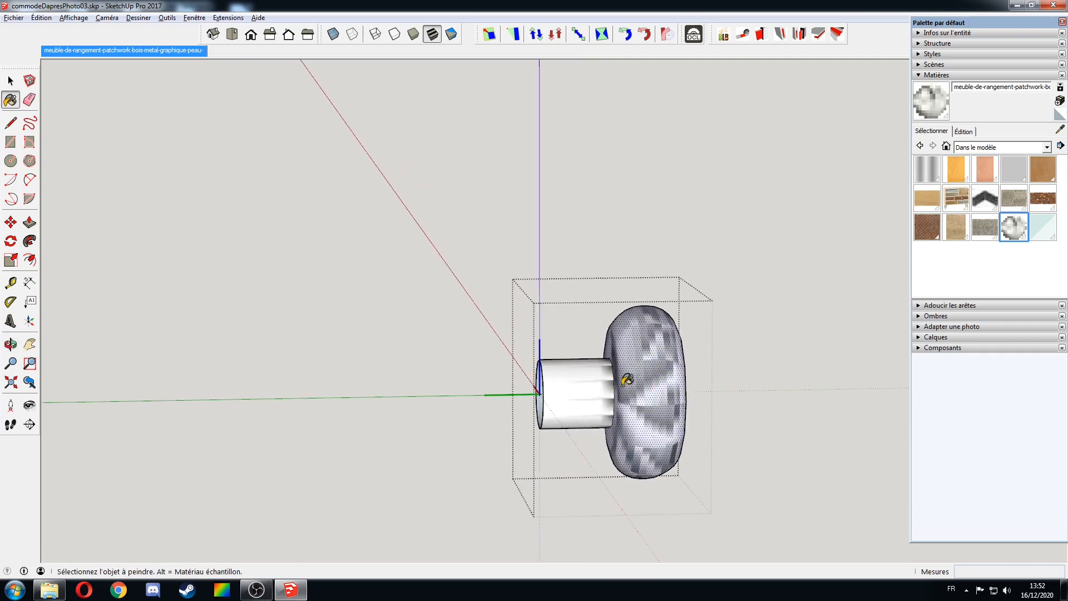
scroll(627, 379, "down", 3)
scroll(658, 382, "up", 10)
key("space")
scroll(647, 359, "down", 10)
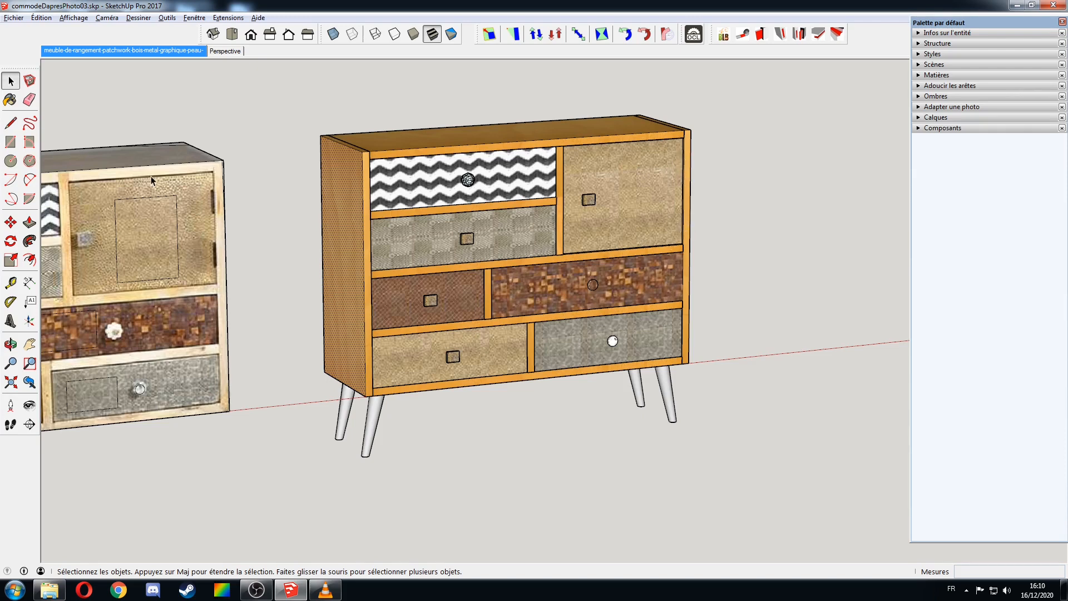
- Search the 3D Warehouse for "hinge" and download the Door Hinge model into the drawing
left_click(13, 17)
mouse_move(24, 156)
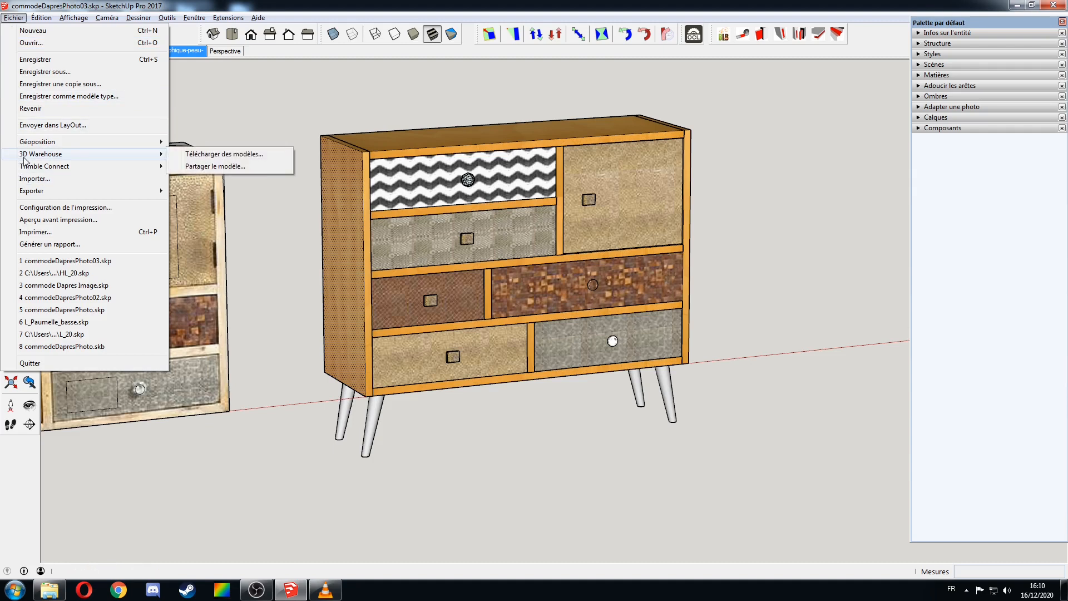
left_click(230, 156)
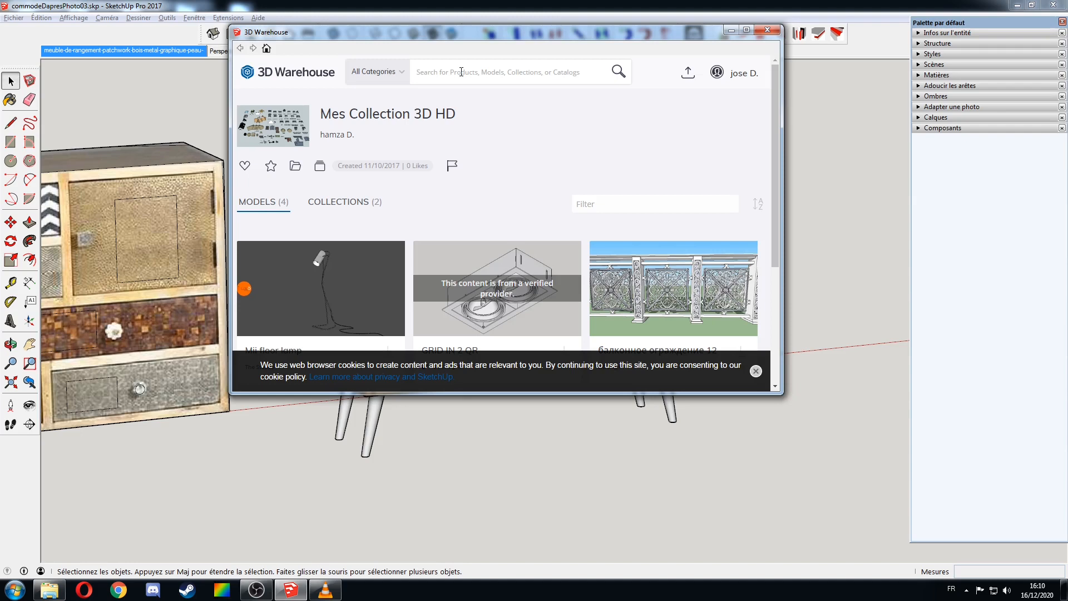
type("hinge")
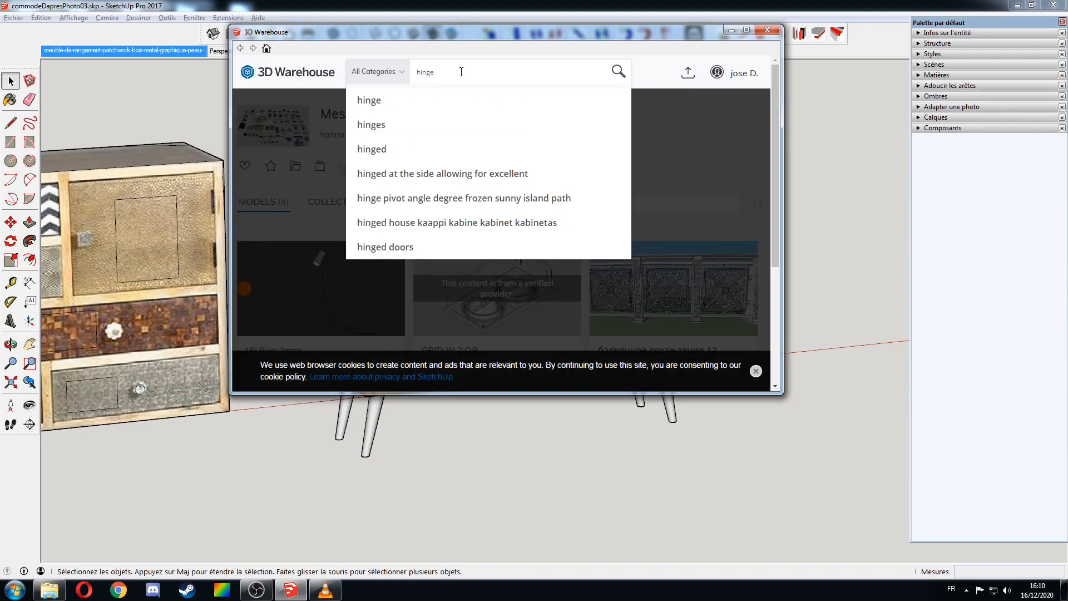
key("Return")
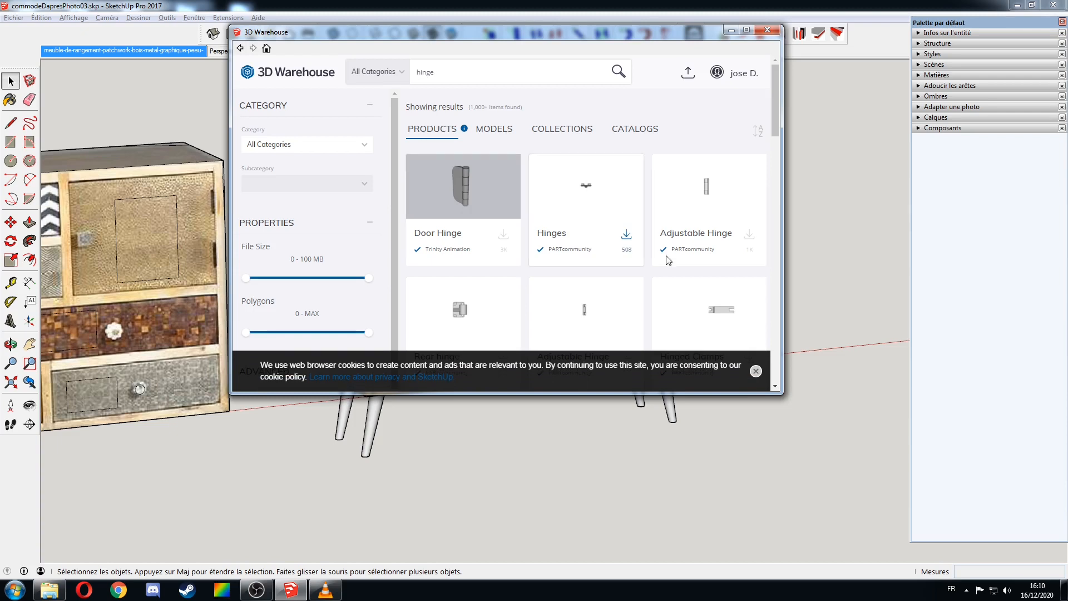
left_click(456, 205)
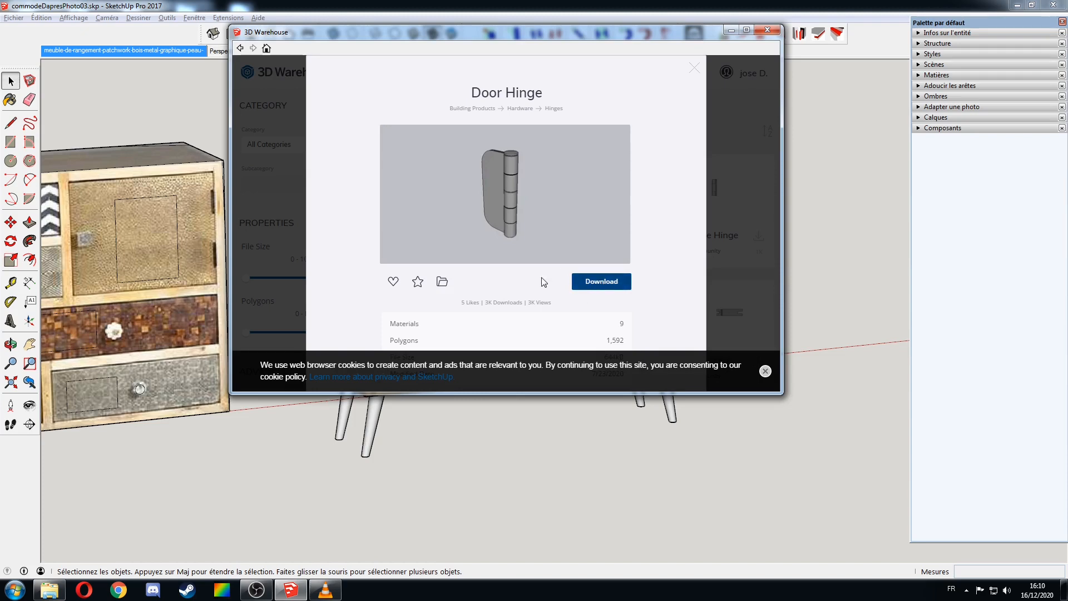
left_click(493, 242)
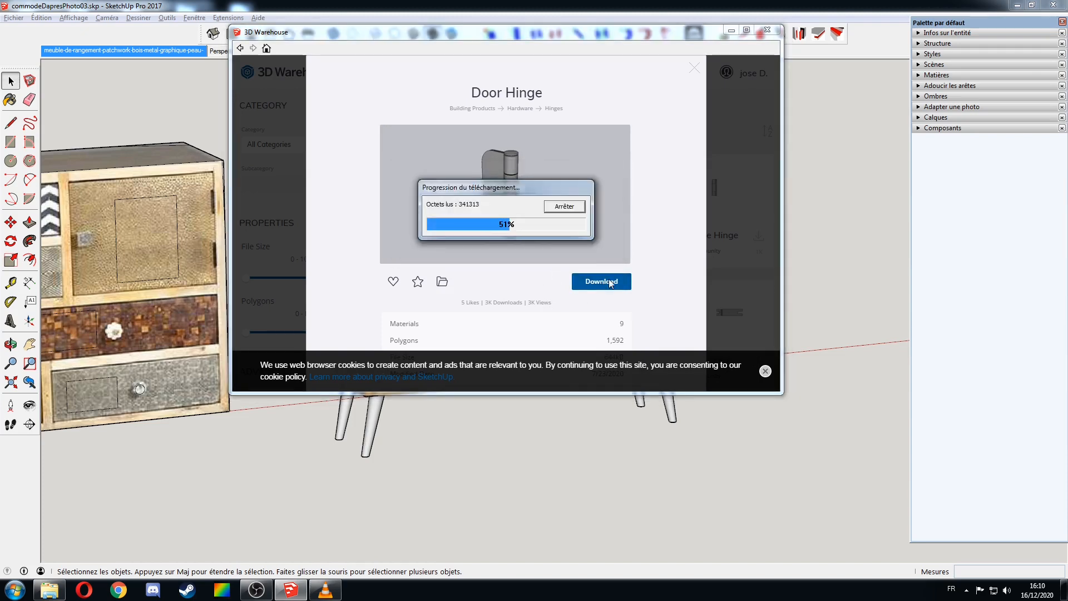
- Place the hinge on the door's upper right edge and scale it down along the red and green axes
scroll(678, 187, "up", 3)
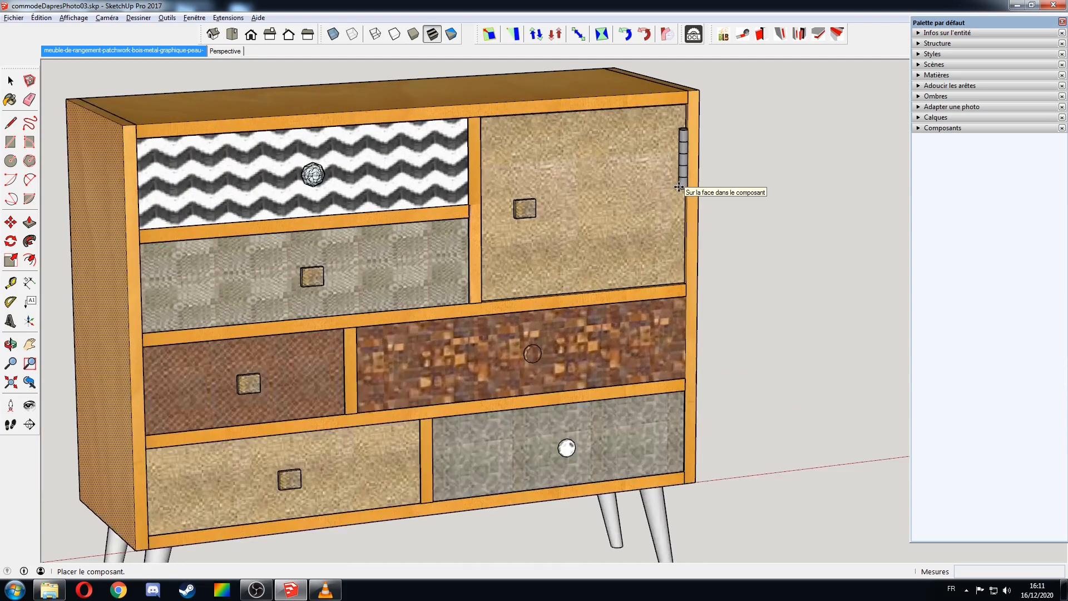
left_click(679, 187)
middle_click_drag(679, 188, 675, 310)
scroll(671, 229, "up", 5)
key("s")
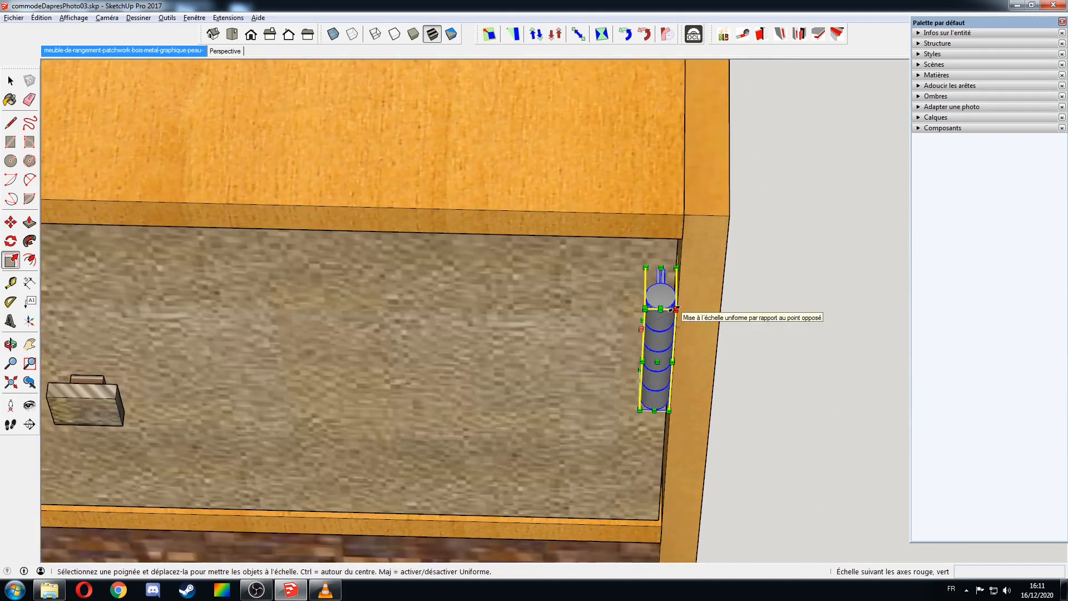
left_click_drag(675, 308, 666, 311)
middle_click_drag(667, 312, 682, 130)
- Check the hinges in the photo scene and stretch the placed hinge along the blue axis to lengthen it
left_click(146, 52)
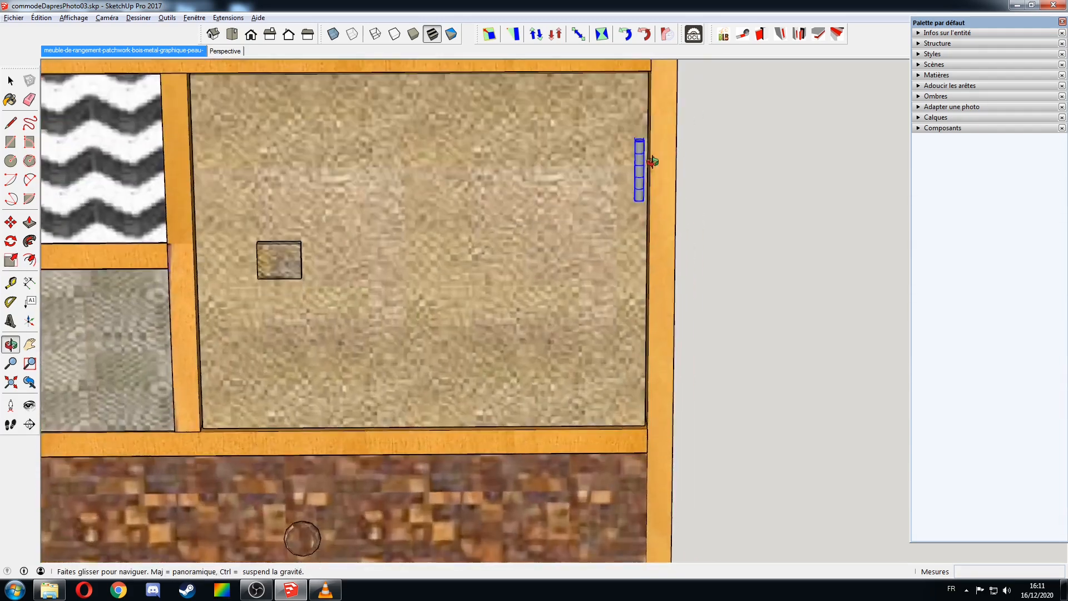
key("s")
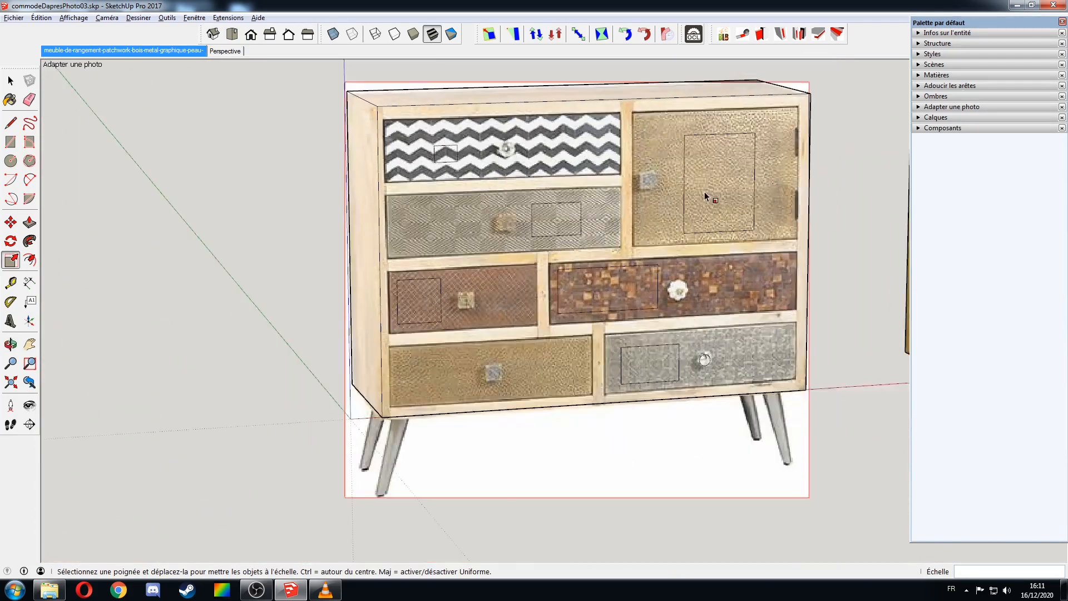
scroll(698, 144, "up", 7)
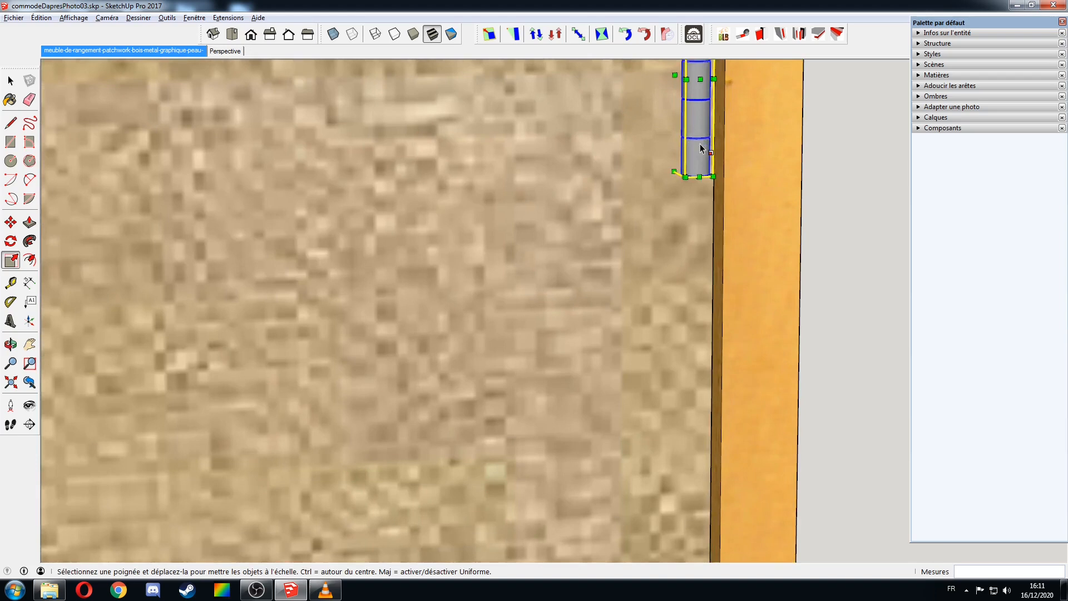
middle_click_drag(699, 146, 704, 156)
left_click_drag(703, 162, 697, 216)
scroll(698, 216, "down", 4)
middle_click_drag(696, 217, 640, 290)
scroll(640, 289, "down", 2)
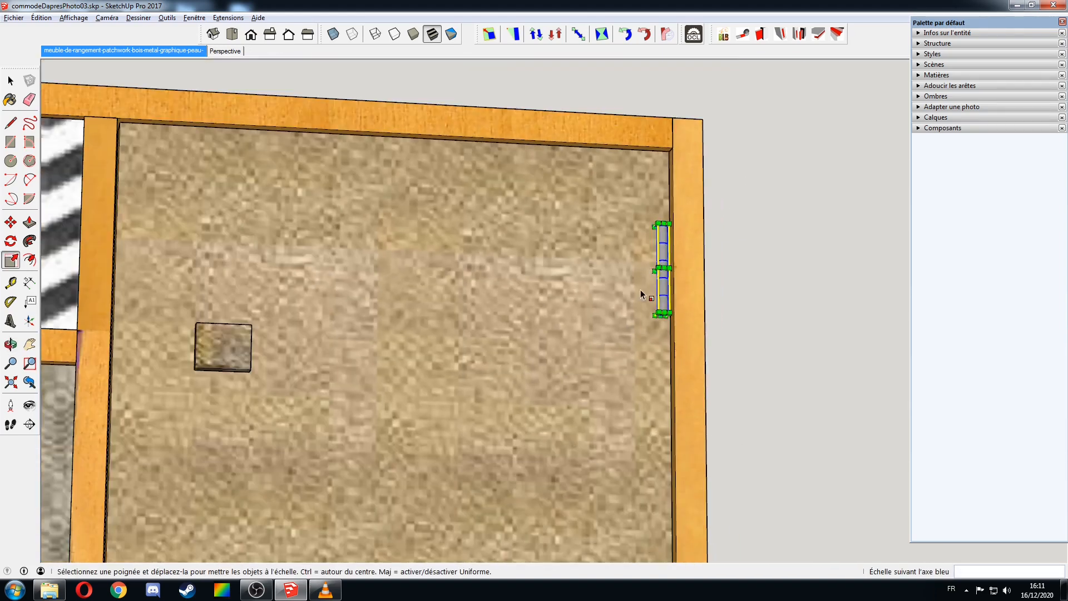
- Move the hinge against the joint between the door and the chest's right side panel
scroll(659, 239, "up", 5)
key("m")
middle_click_drag(659, 239, 615, 377)
scroll(615, 377, "up", 3)
scroll(621, 339, "down", 6)
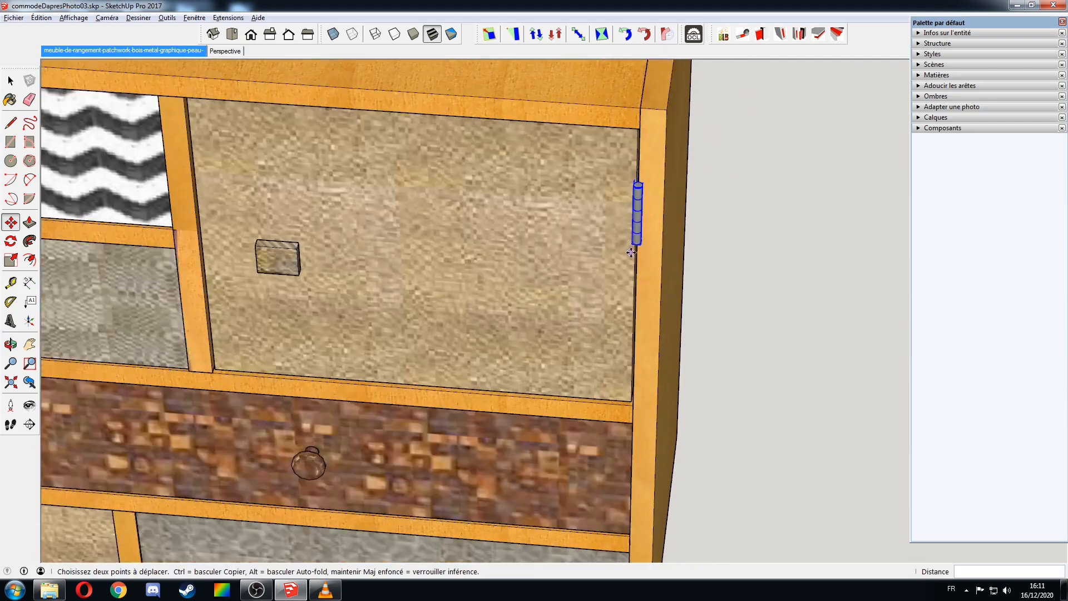
- Copy the hinge straight down to the lower part of the door's right edge and clear the selection
middle_click_drag(631, 252, 689, 245)
key("ctrl")
left_click(691, 238)
left_click(690, 430)
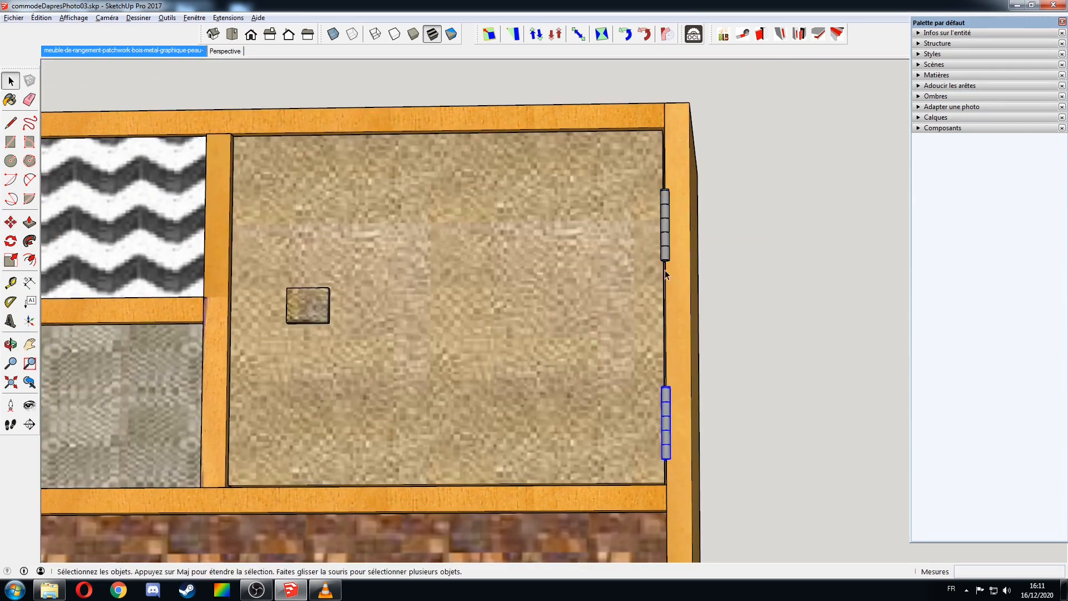
key("space")
left_click(620, 268)
- Hide the whole photo-textured chest and turn off the display of the drawing axes
scroll(619, 268, "down", 2)
scroll(620, 271, "down", 5)
middle_click_drag(770, 372, 476, 187)
scroll(435, 229, "down", 2)
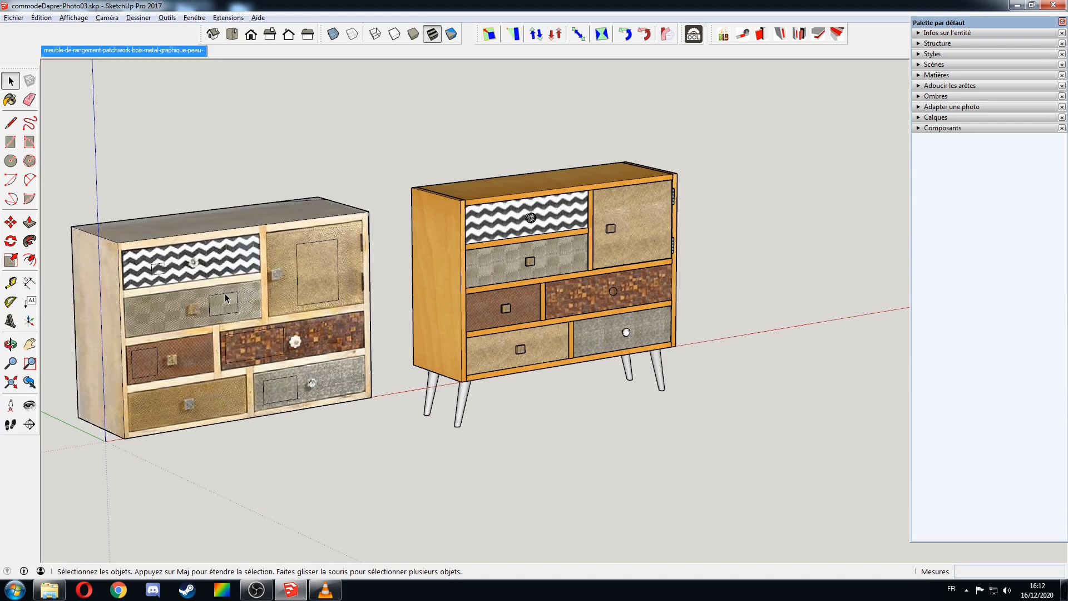
left_click_drag(398, 165, 35, 495)
right_click(160, 340)
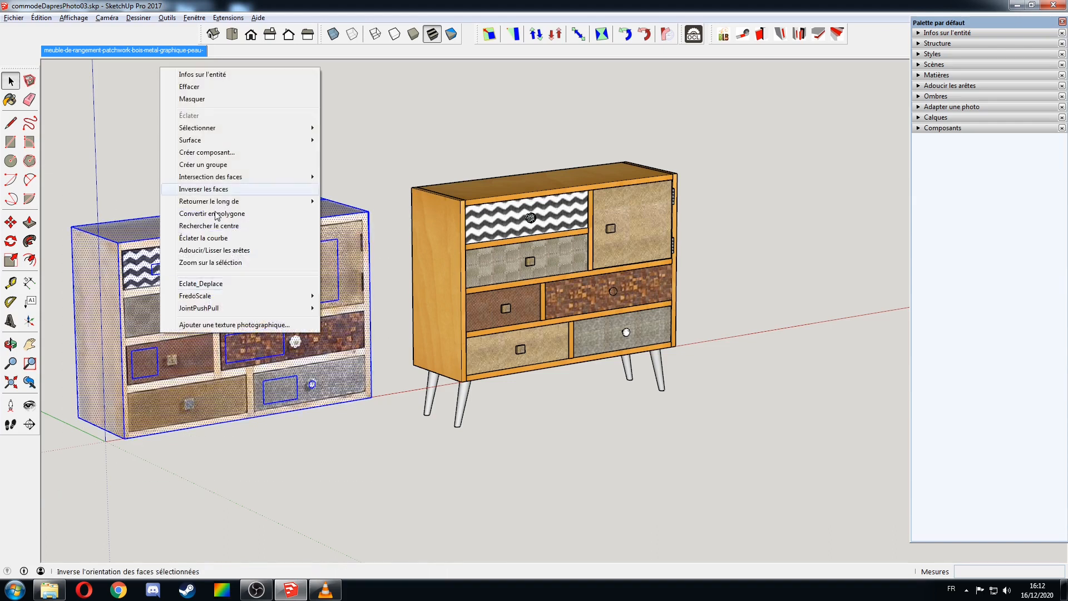
left_click(195, 99)
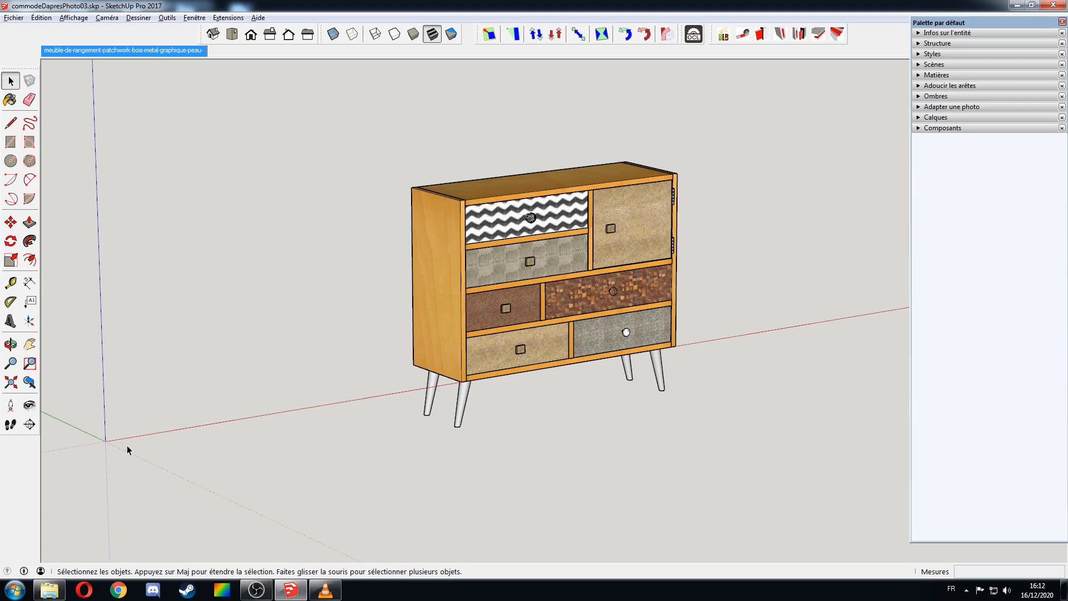
left_click(74, 17)
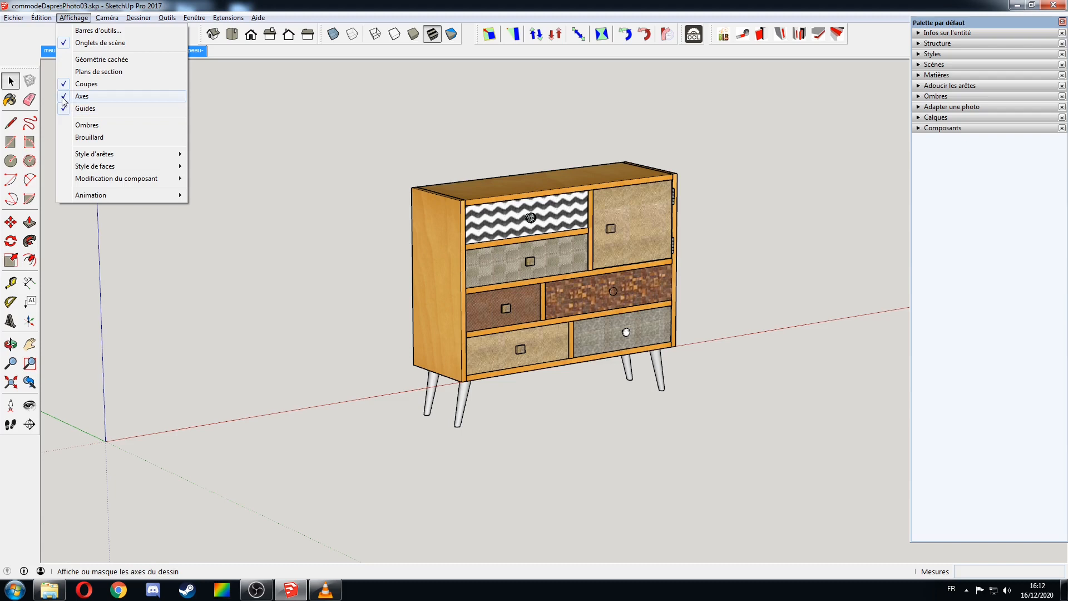
left_click(67, 98)
- Frame the modelled chest in perspective and save this view as a new scene
scroll(633, 268, "up", 3)
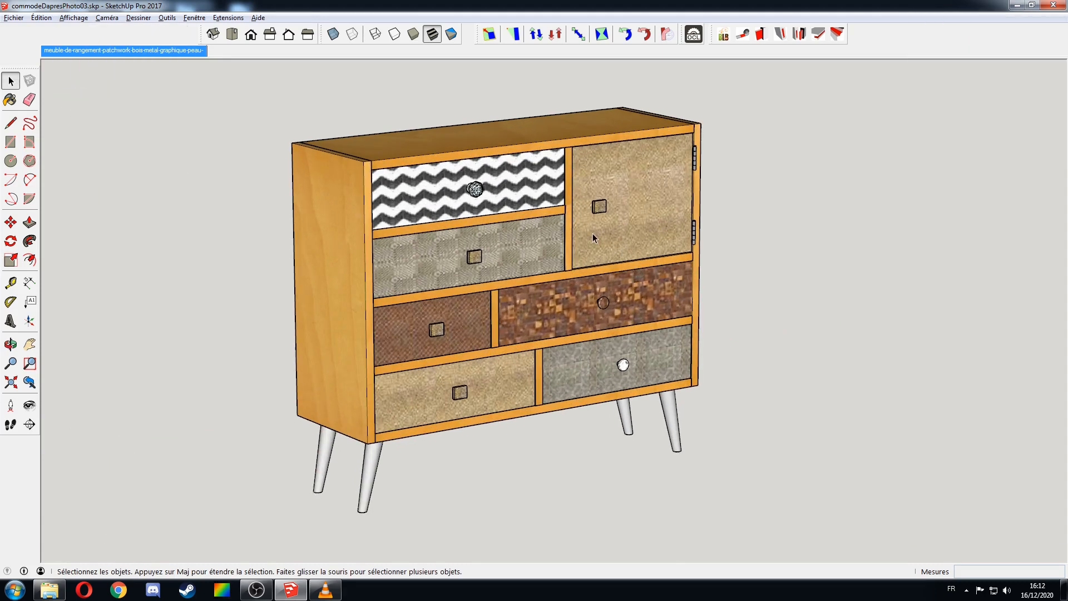
middle_click_drag(592, 238, 616, 259)
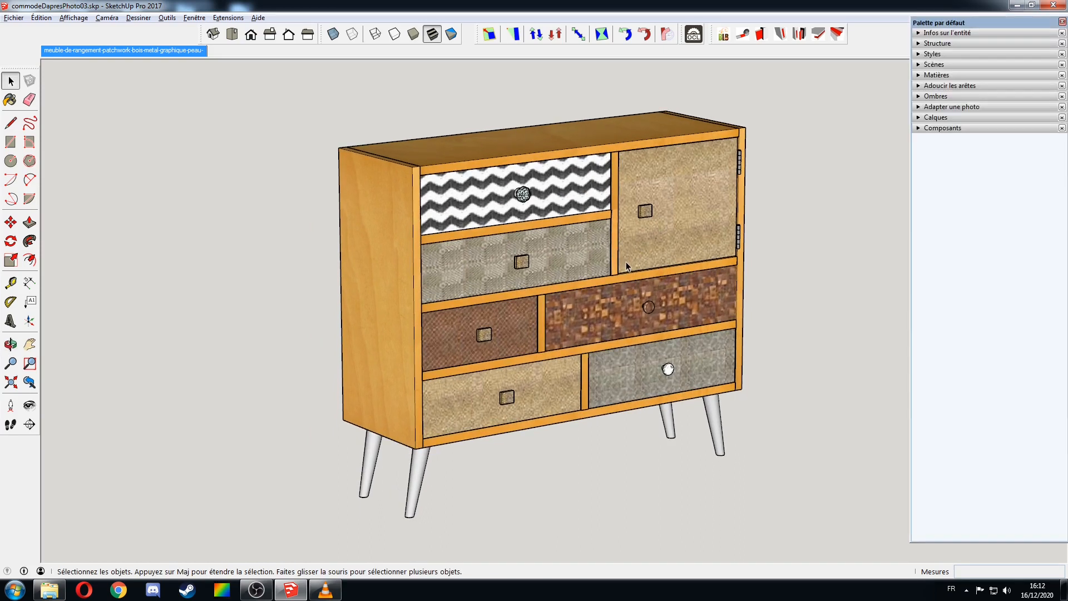
left_click(926, 65)
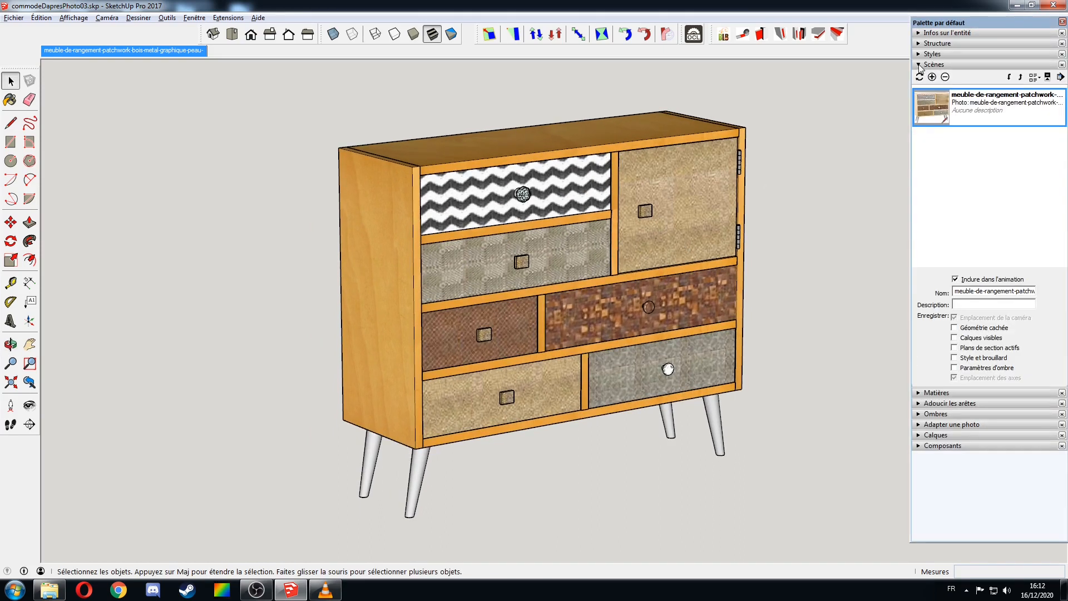
left_click(932, 78)
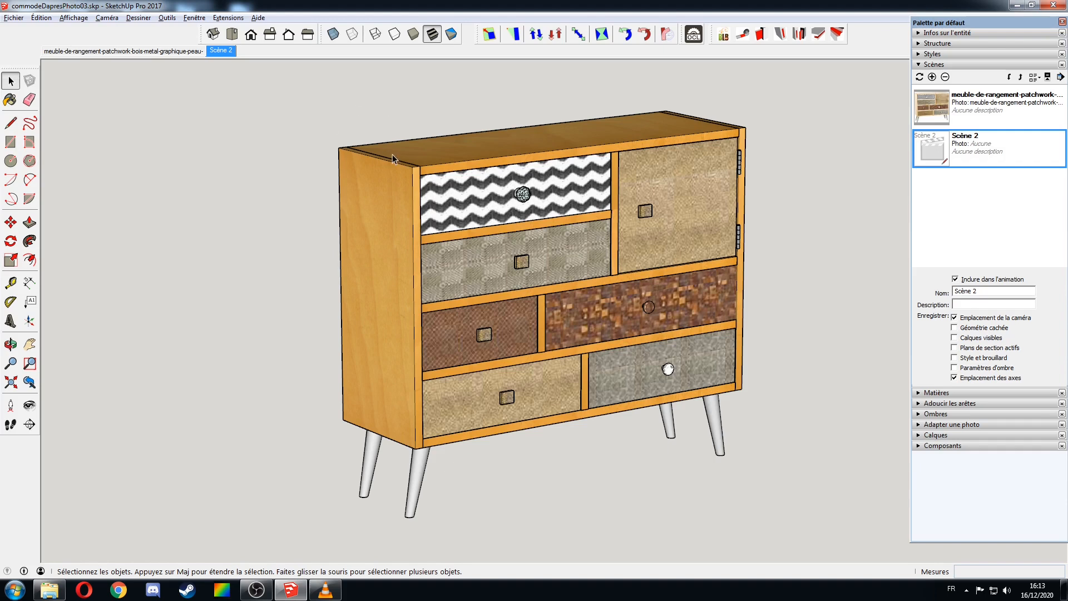
- Widen the camera's field of view to 26.55 degrees and update the new scene with it
left_click(107, 17)
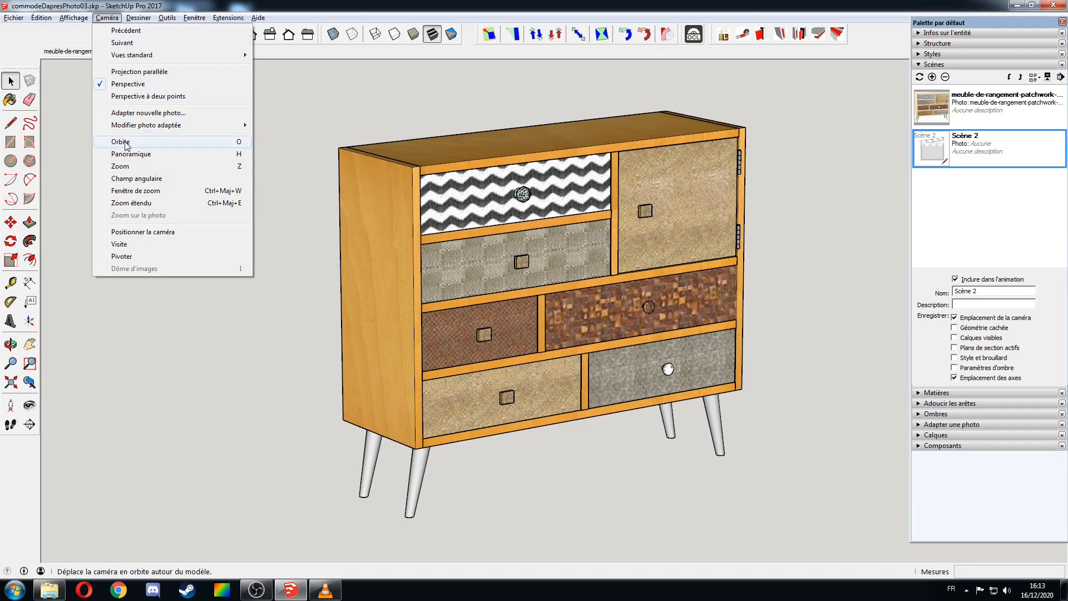
left_click(136, 179)
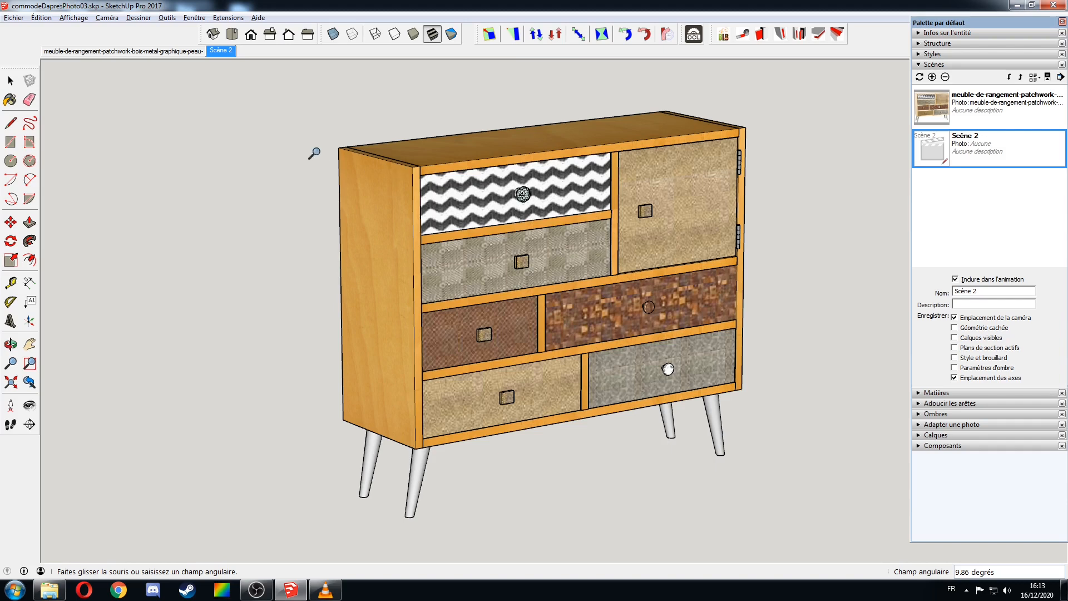
left_click_drag(266, 122, 267, 374)
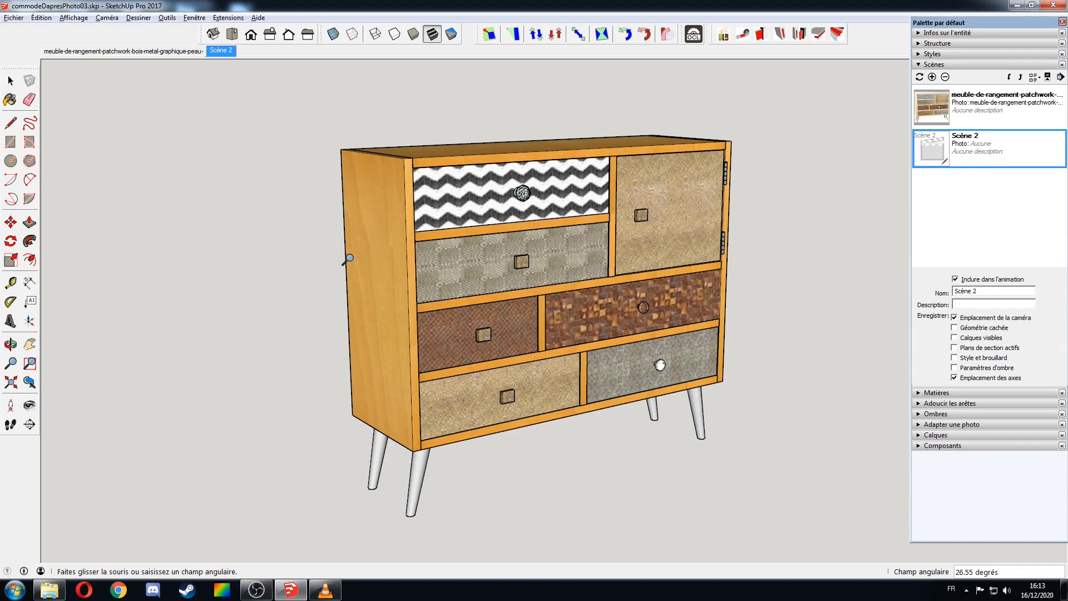
right_click(220, 51)
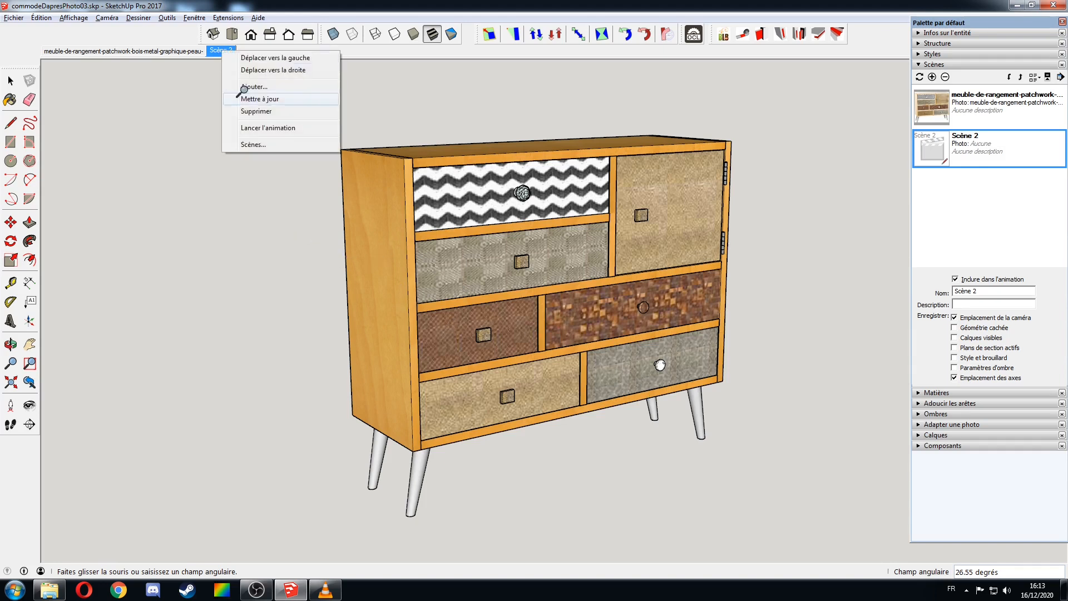
left_click(267, 99)
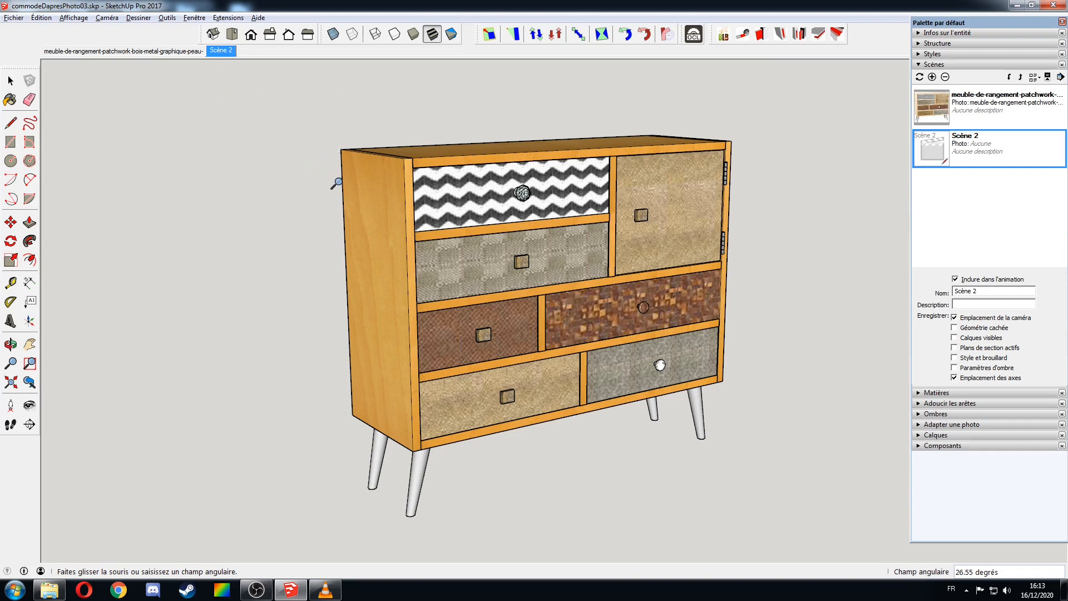
key("space")
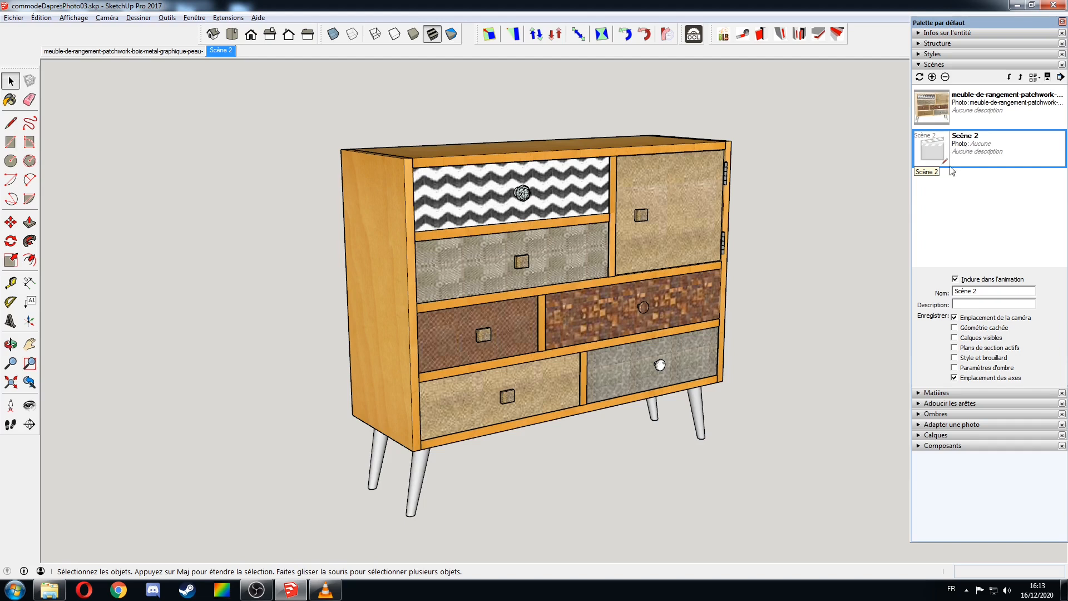
- Include style and fog in the scene's saved properties and rename the scene Perspective01
left_click(954, 358)
left_click(984, 291)
type("Perspective01")
key("Return")
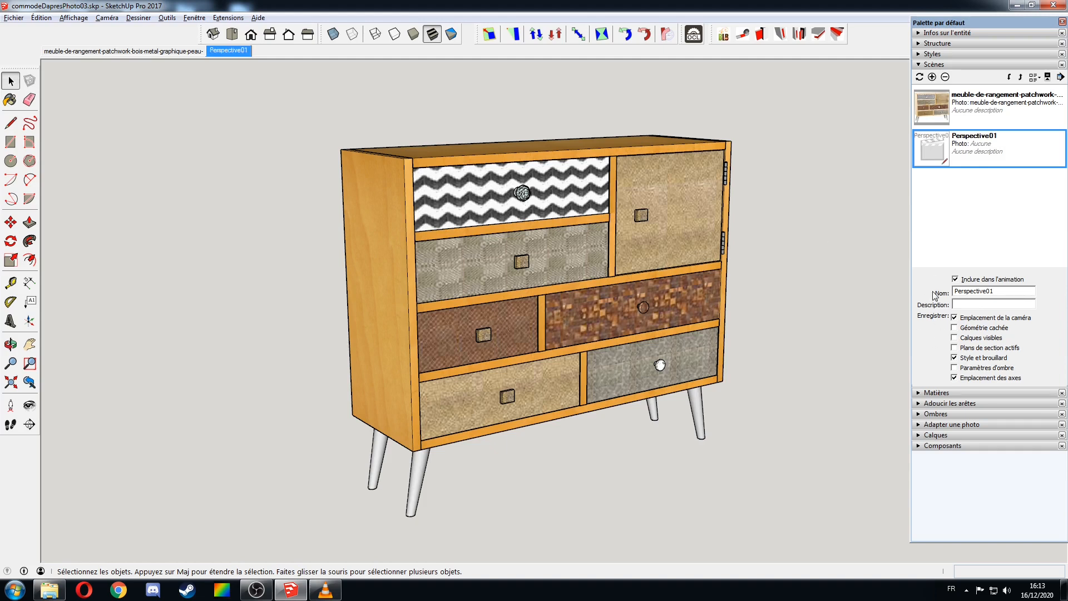
- Add another scene, saving the style changes as a new style, name it Croquis01 and update it
right_click(211, 51)
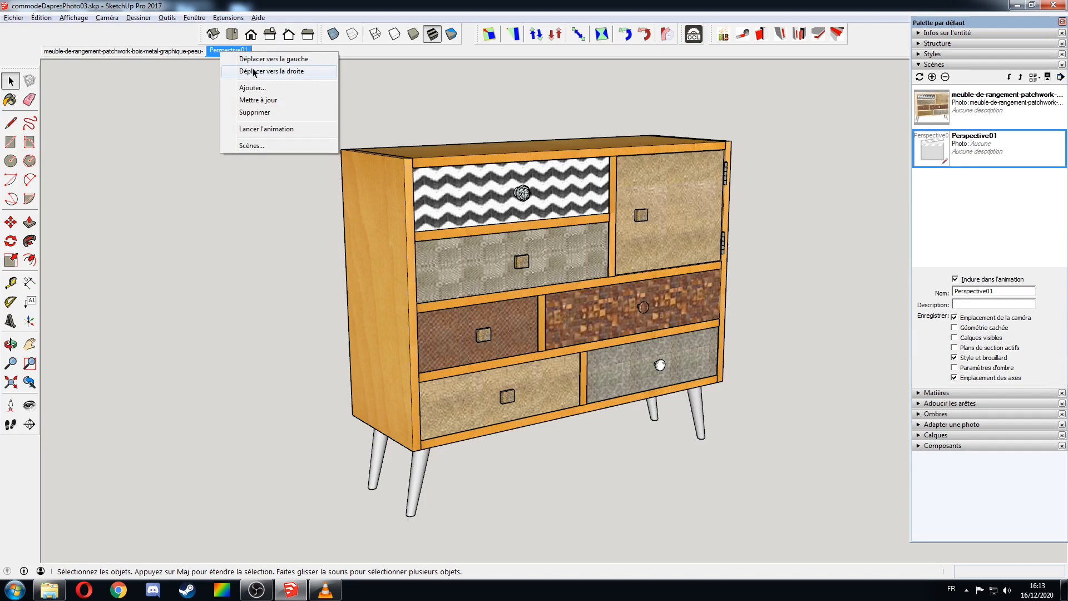
left_click(252, 88)
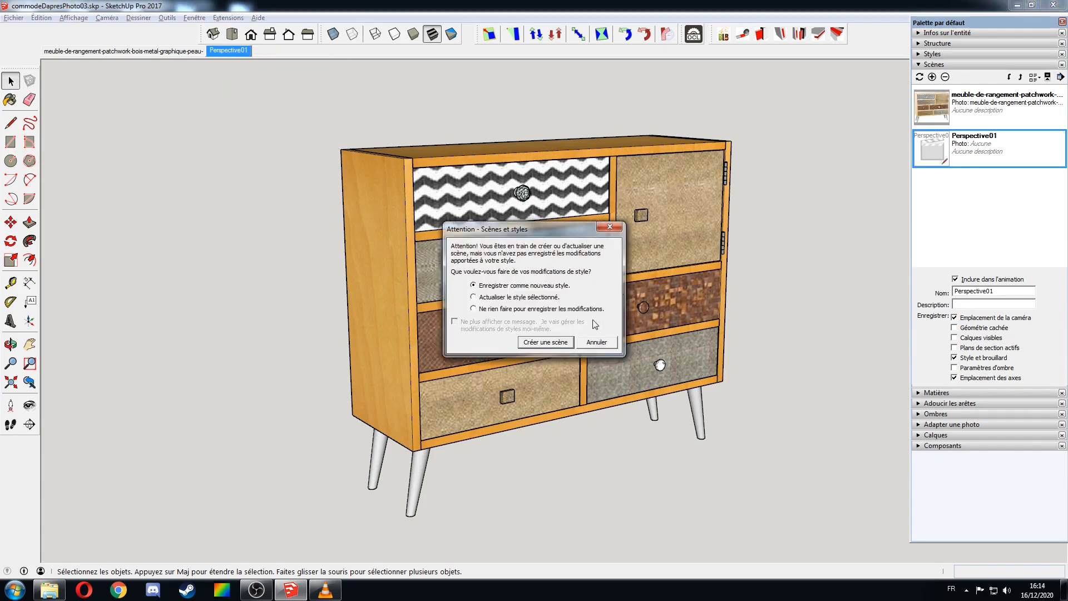
left_click(545, 342)
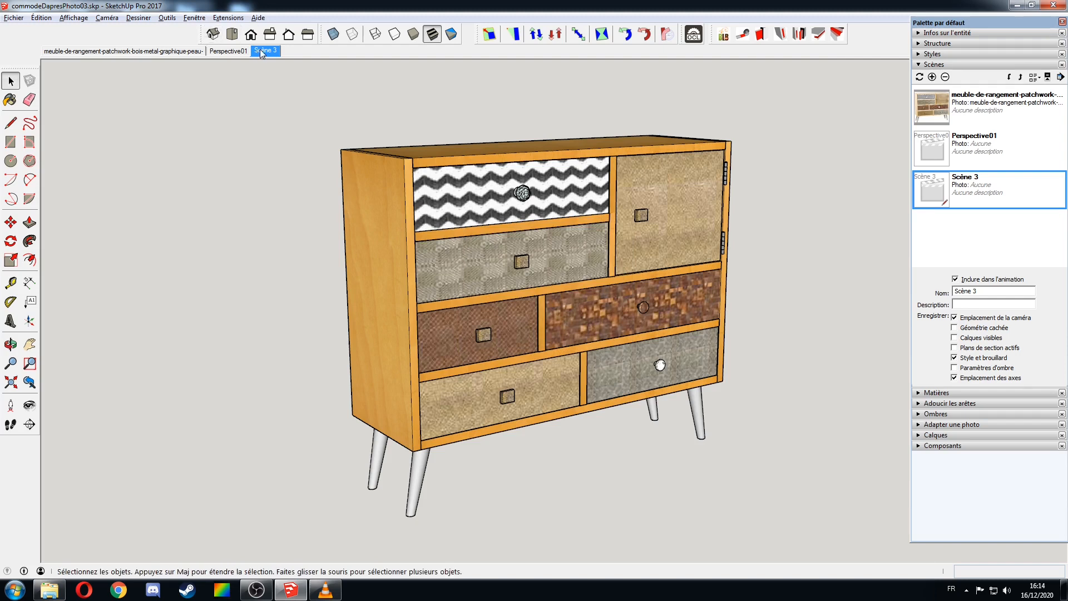
left_click(954, 294)
type("Cr")
right_click(262, 49)
left_click(285, 97)
- Activate the Perspective01 scene and exclude the axes location from its saved properties
left_click(233, 55)
left_click(264, 53)
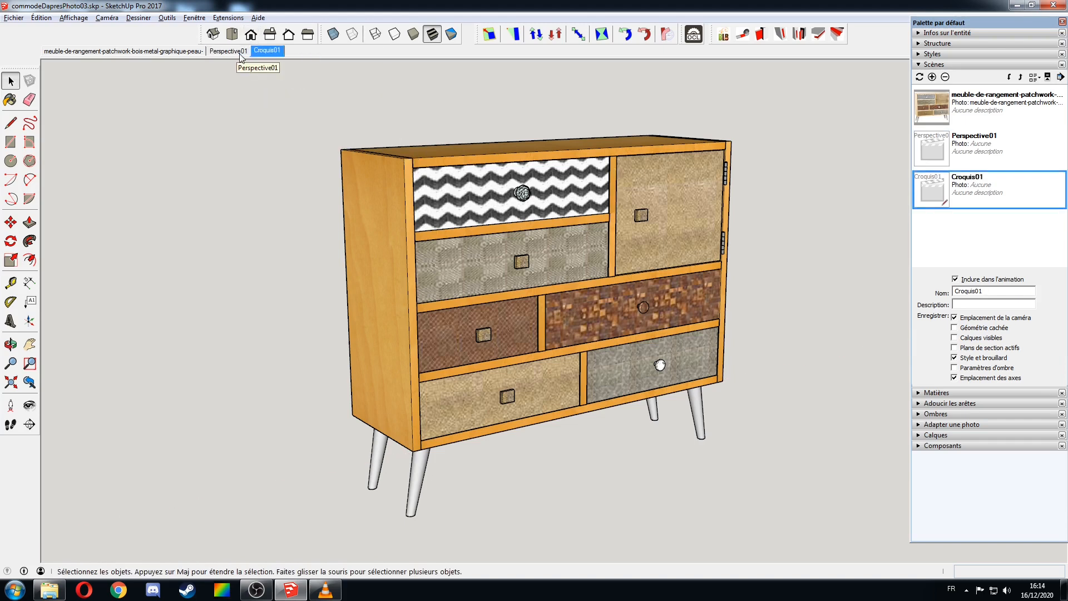
left_click(241, 54)
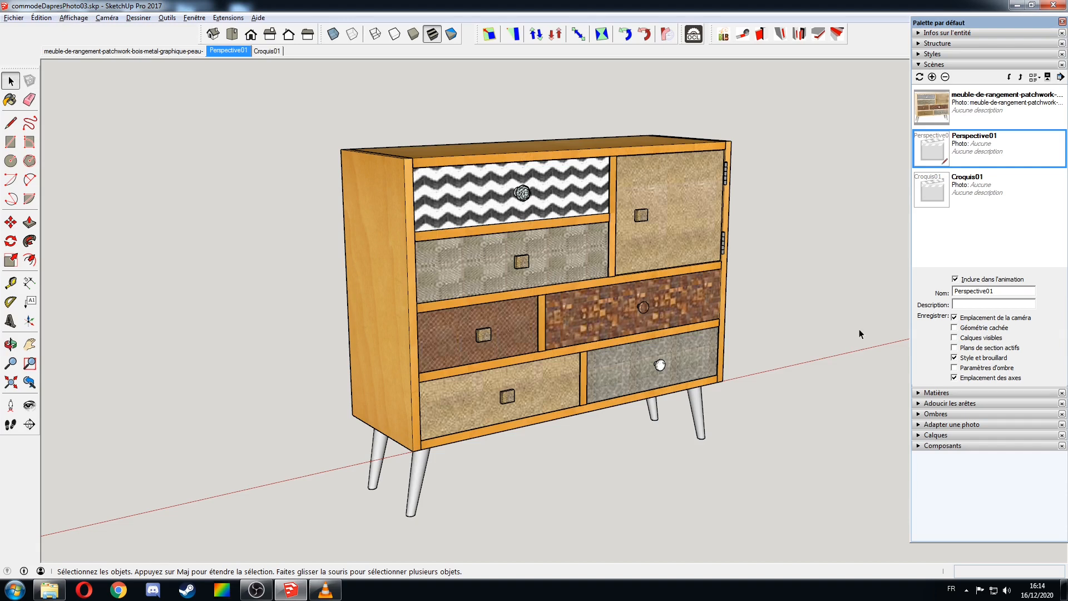
left_click(954, 378)
- Hide the model axes and update the Perspective01 scene, saving the style changes as a new style
left_click(74, 17)
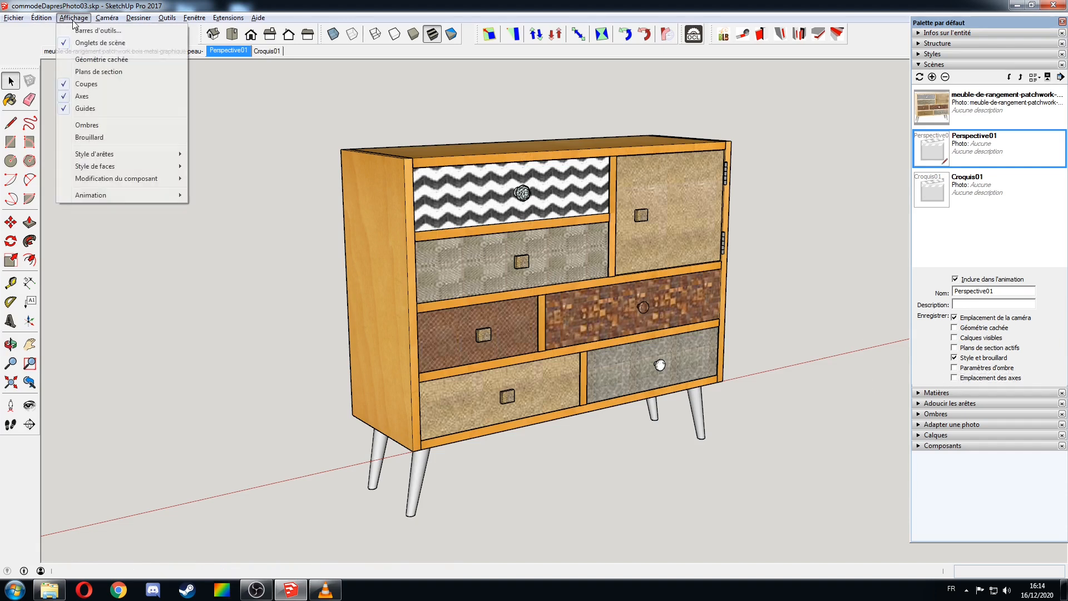
left_click(66, 98)
right_click(227, 52)
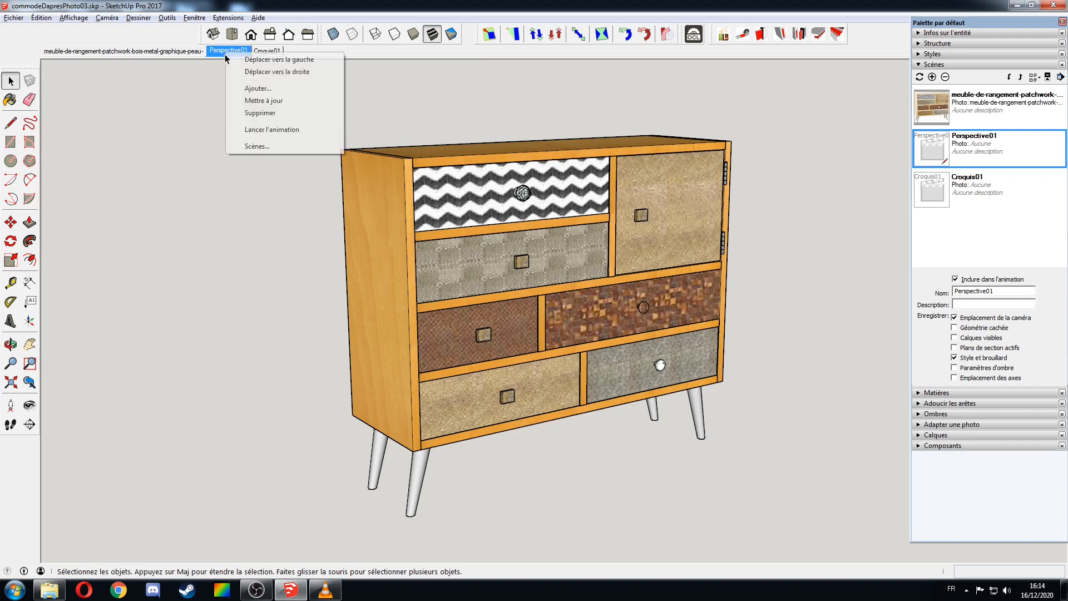
left_click(252, 99)
left_click(534, 346)
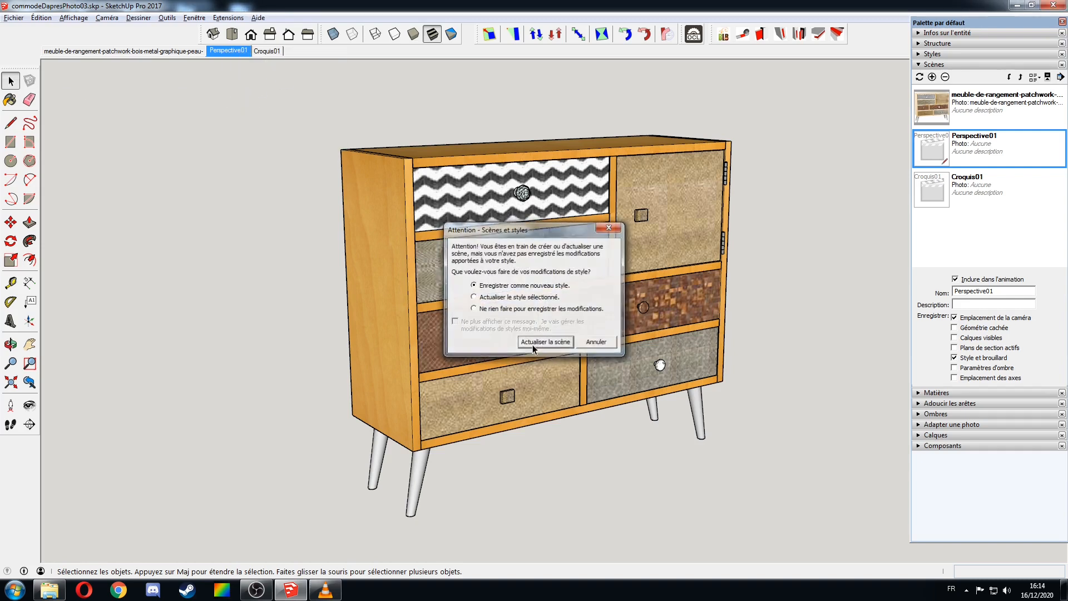
- Return to the Croquis01 scene and bring up the style settings in place of the scene settings
left_click(270, 55)
key("Page_Up")
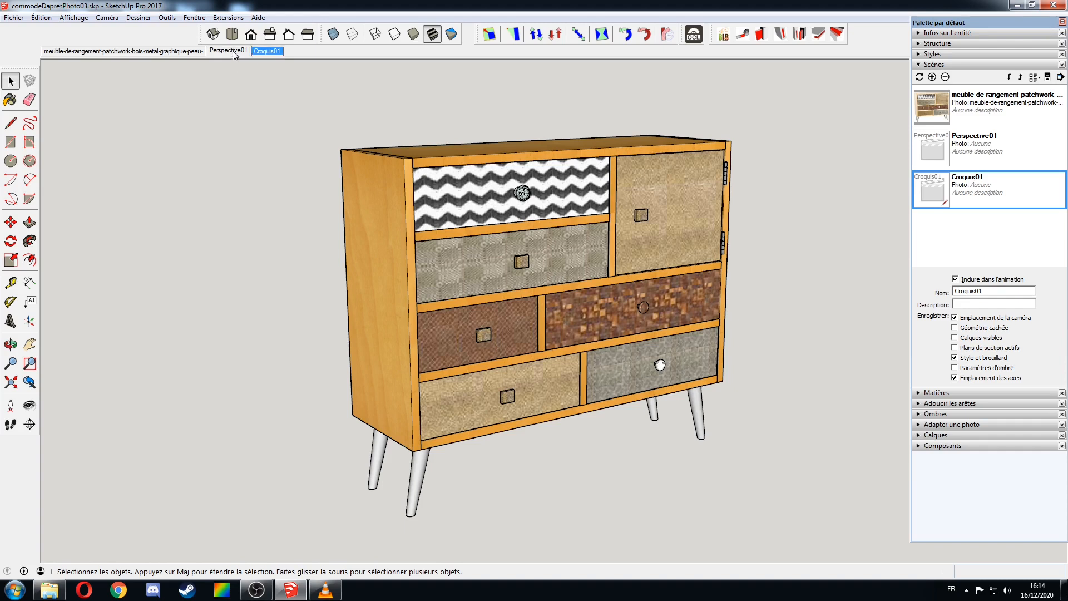
left_click(268, 53)
left_click(924, 65)
left_click(923, 54)
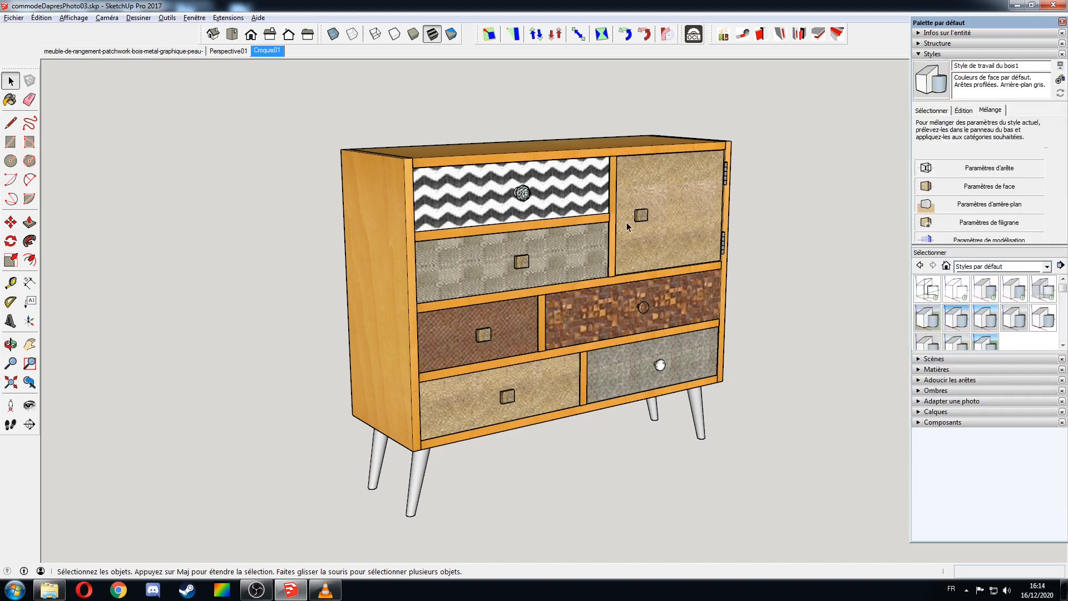
- Try the Aérographe avec extrémités style from the Arêtes de croquis collection on the chest
left_click(931, 110)
left_click(985, 126)
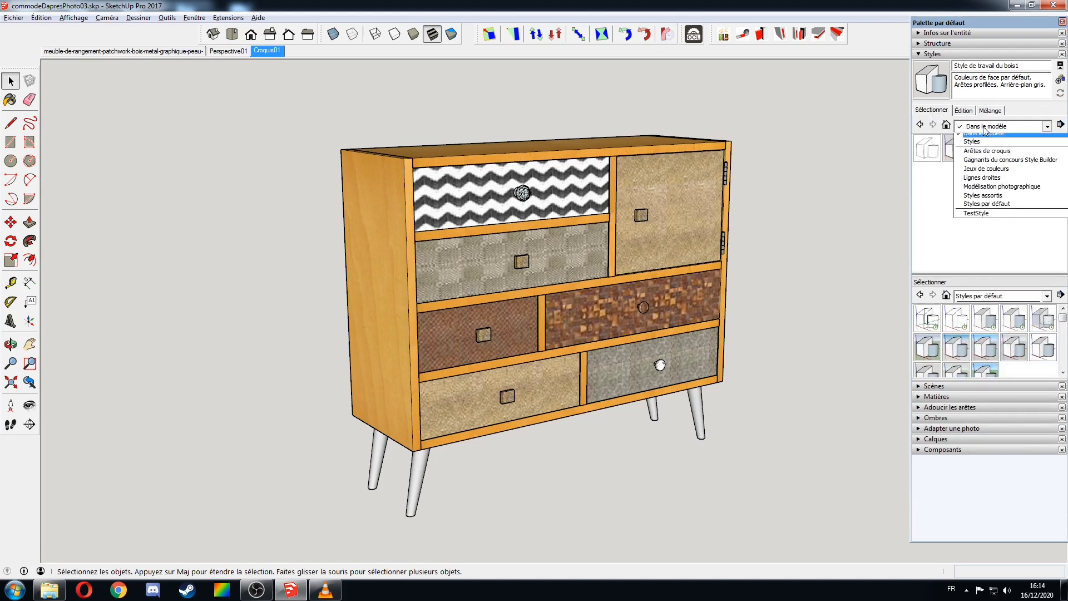
left_click(985, 156)
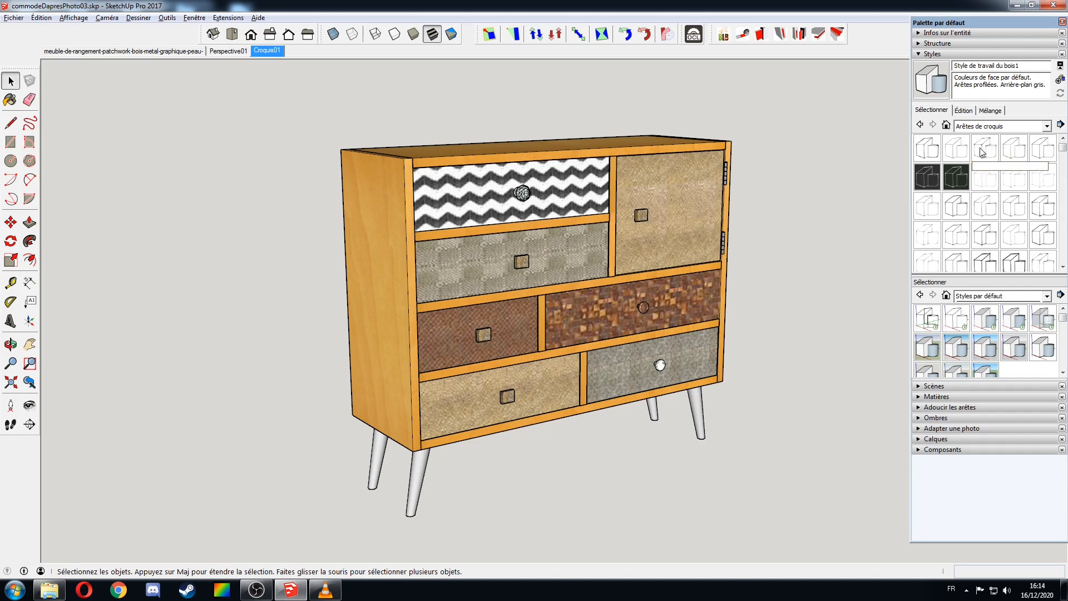
left_click(985, 148)
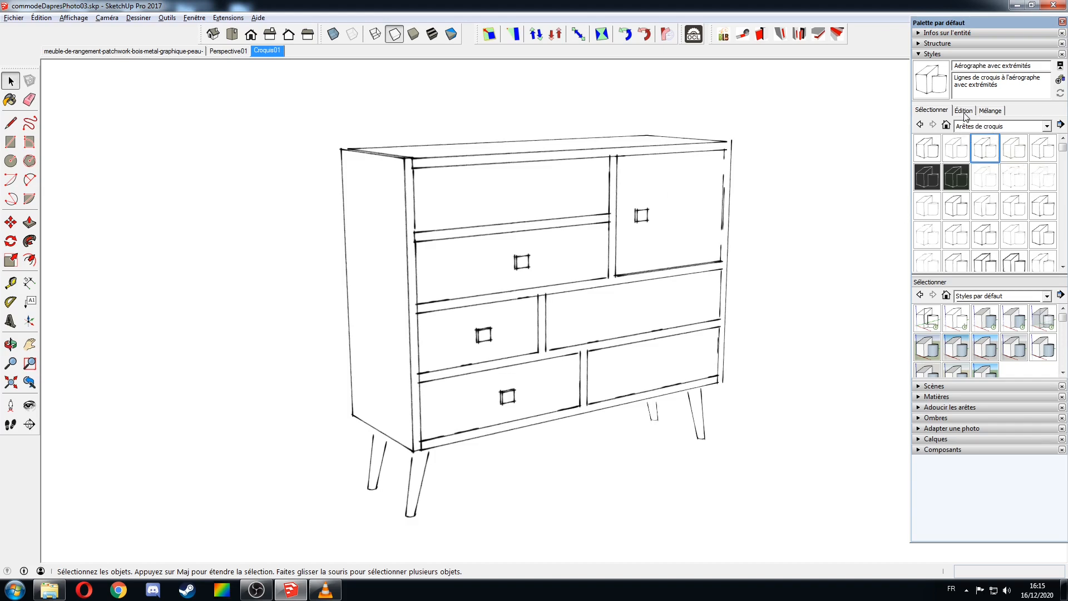
- Apply the Lignes droites de 03 pixels style from the Lignes droites collection to the chest
left_click(979, 127)
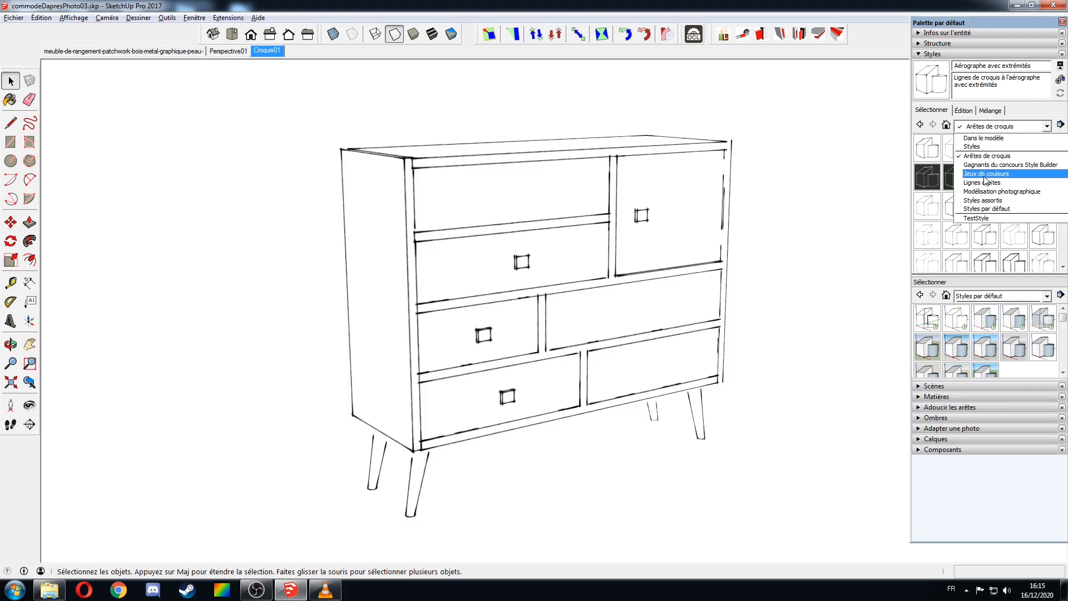
left_click(983, 183)
left_click(984, 147)
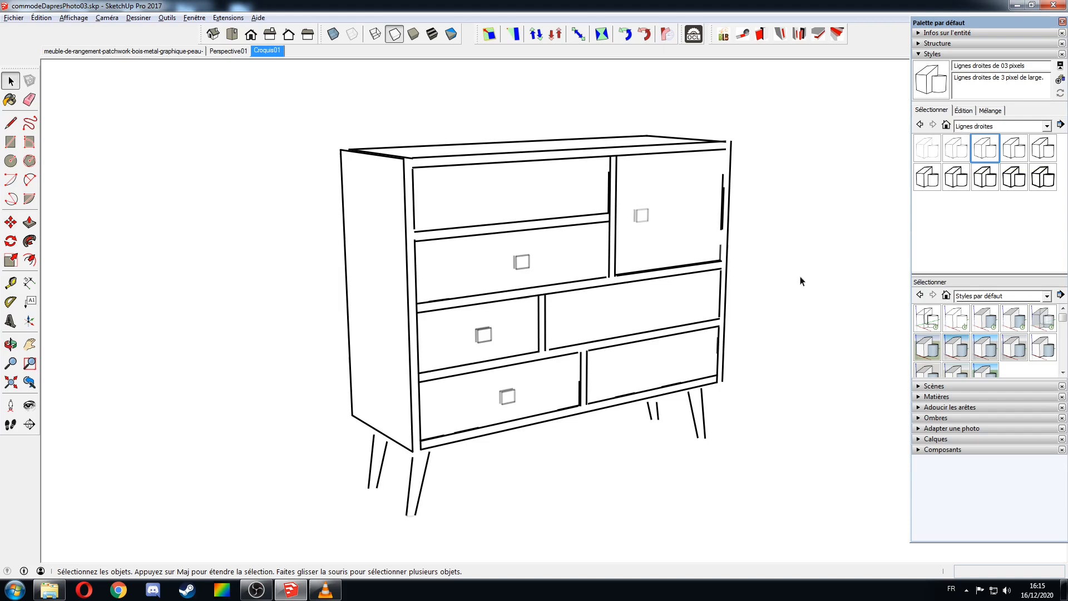
- Mix the edge settings of one of the default styles into the Lignes droites de 03 pixels style and update it
left_click(989, 110)
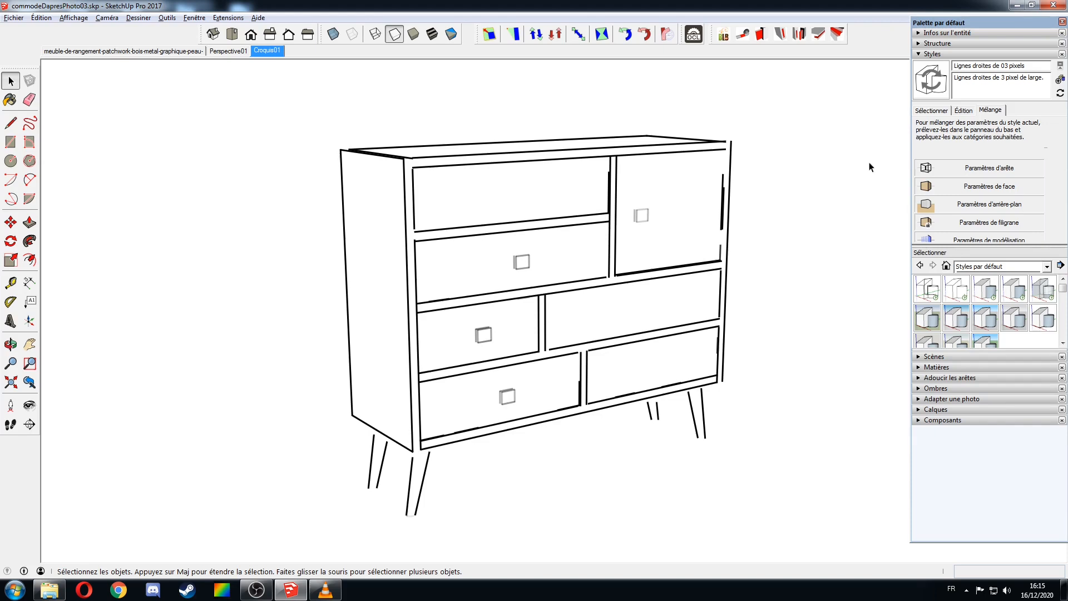
left_click(992, 343)
left_click(992, 165)
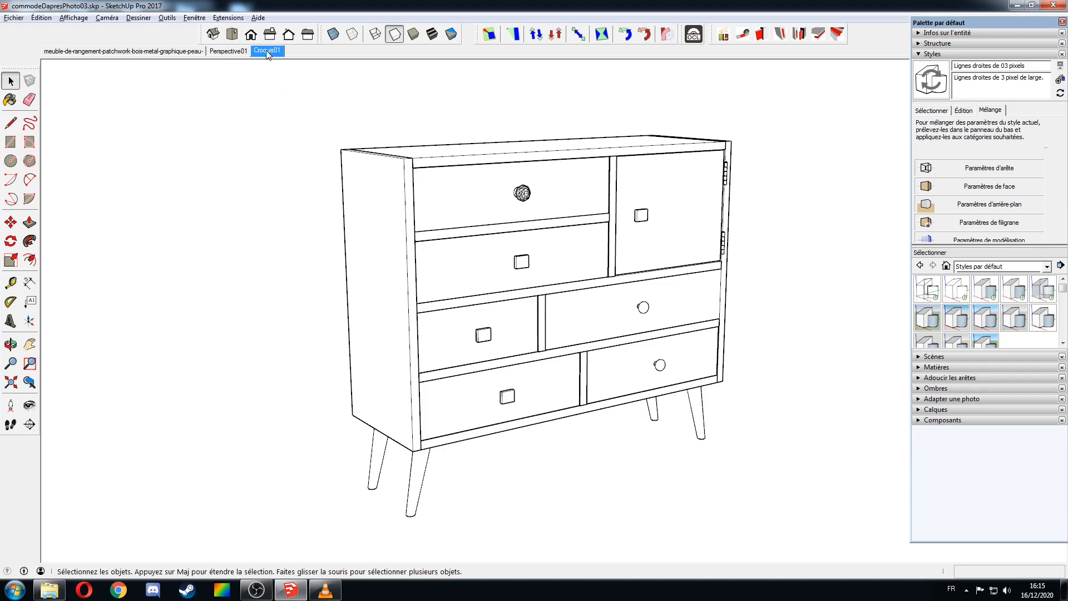
left_click(930, 85)
- Compare the Perspective01 and Croquis01 scenes, and add another scene based on Croquis01
left_click(233, 51)
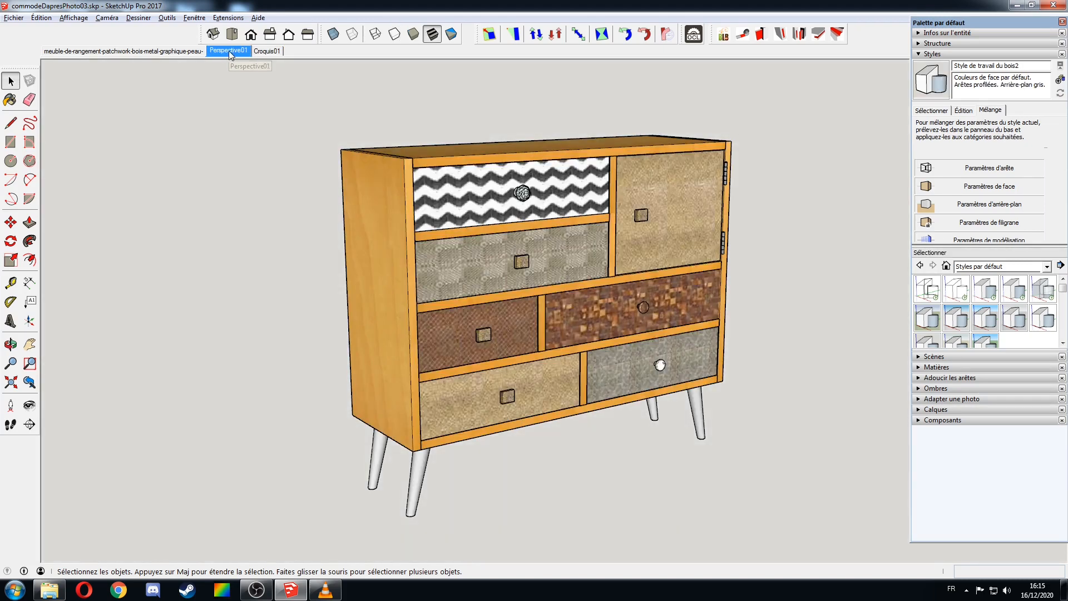
left_click(265, 50)
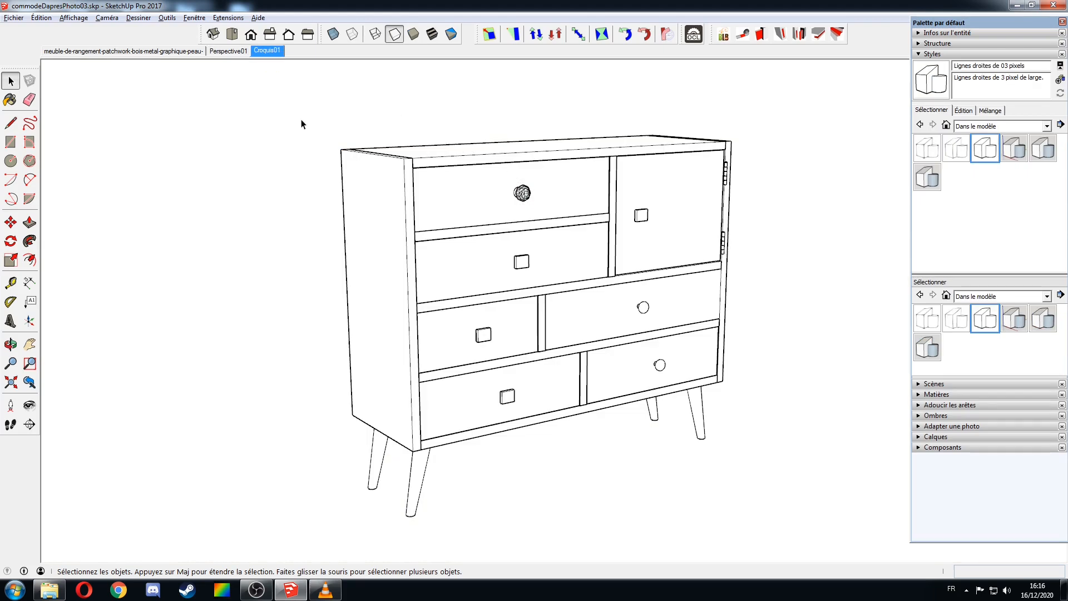
left_click(224, 53)
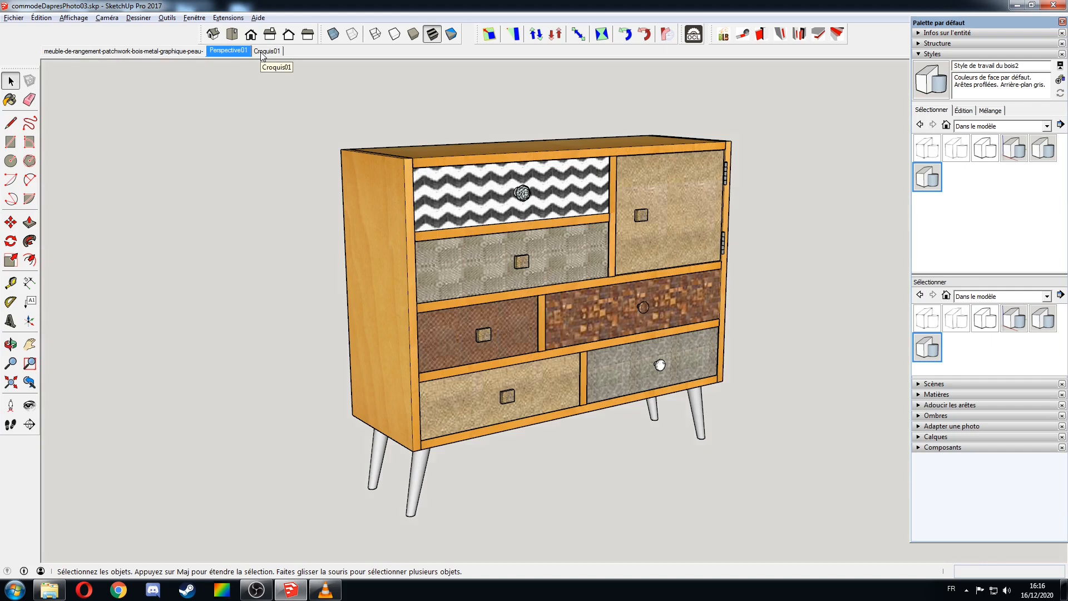
left_click(261, 52)
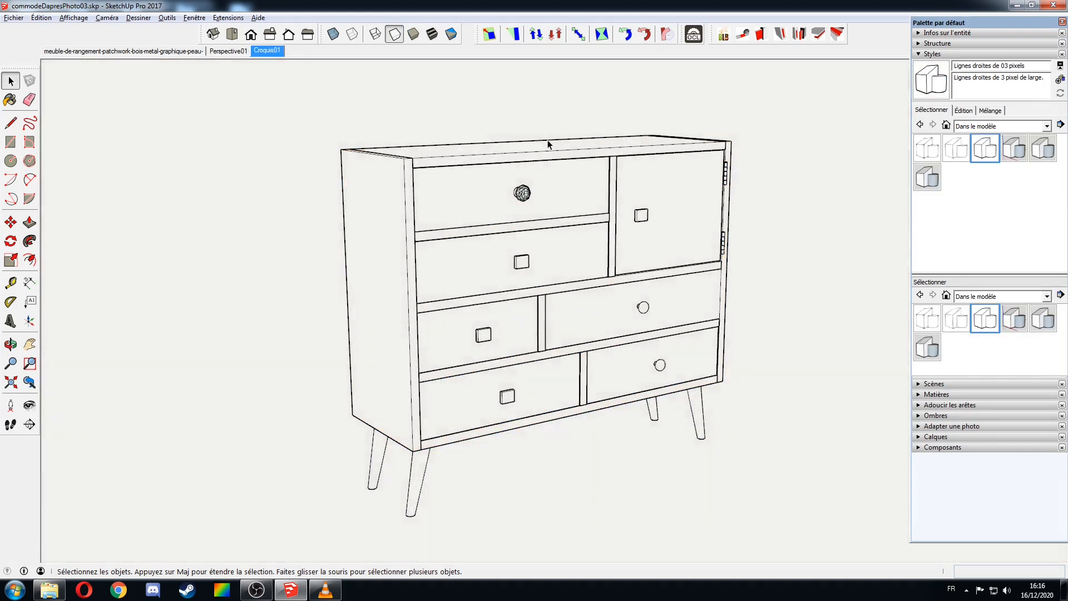
right_click(270, 53)
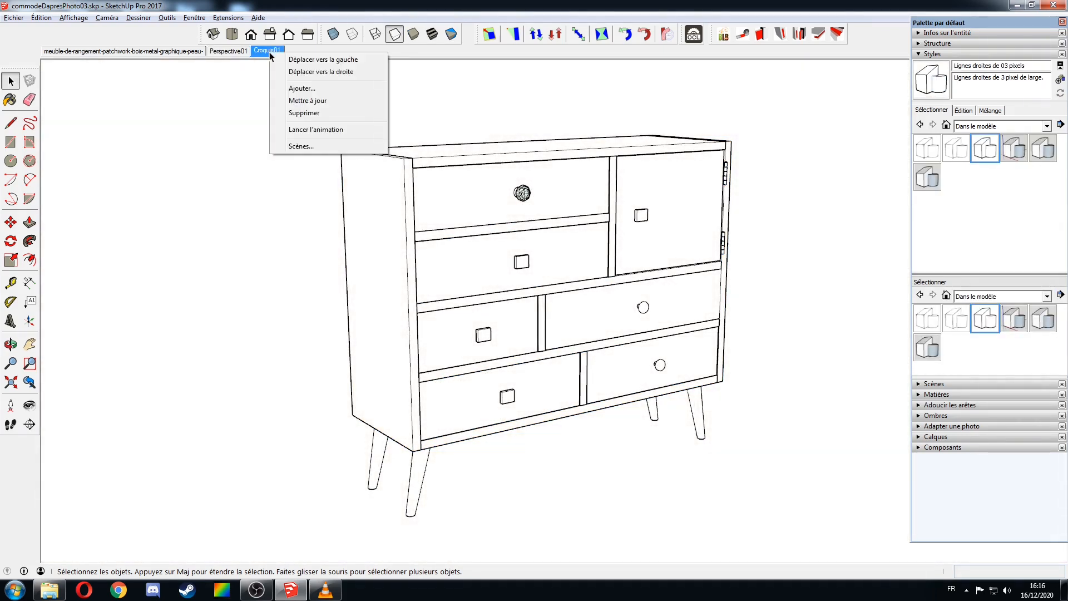
left_click(305, 89)
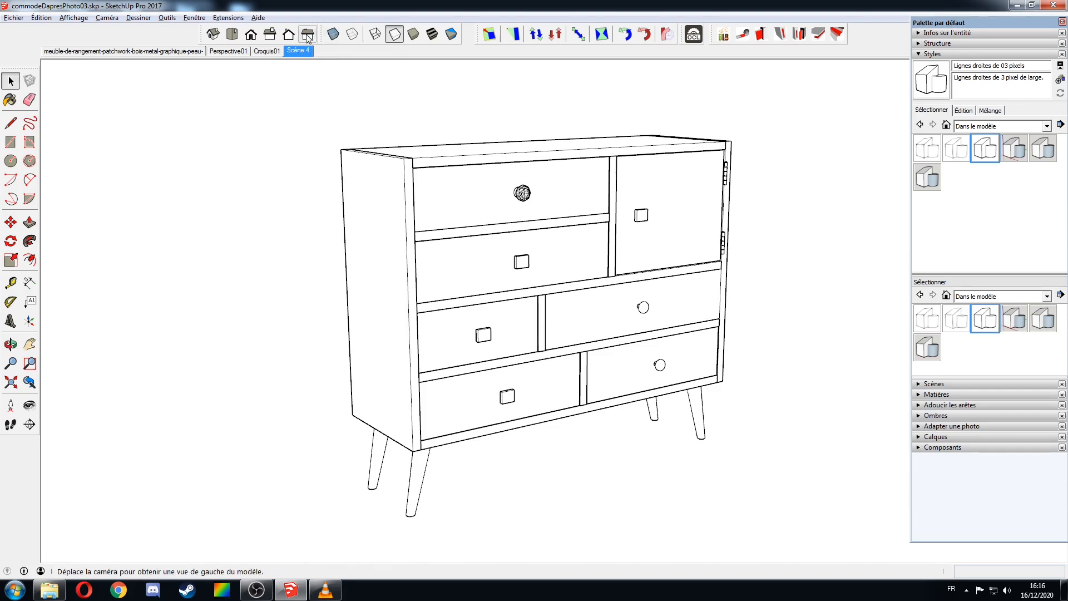
- Set the new scene to a front view in parallel projection and update it
left_click(269, 36)
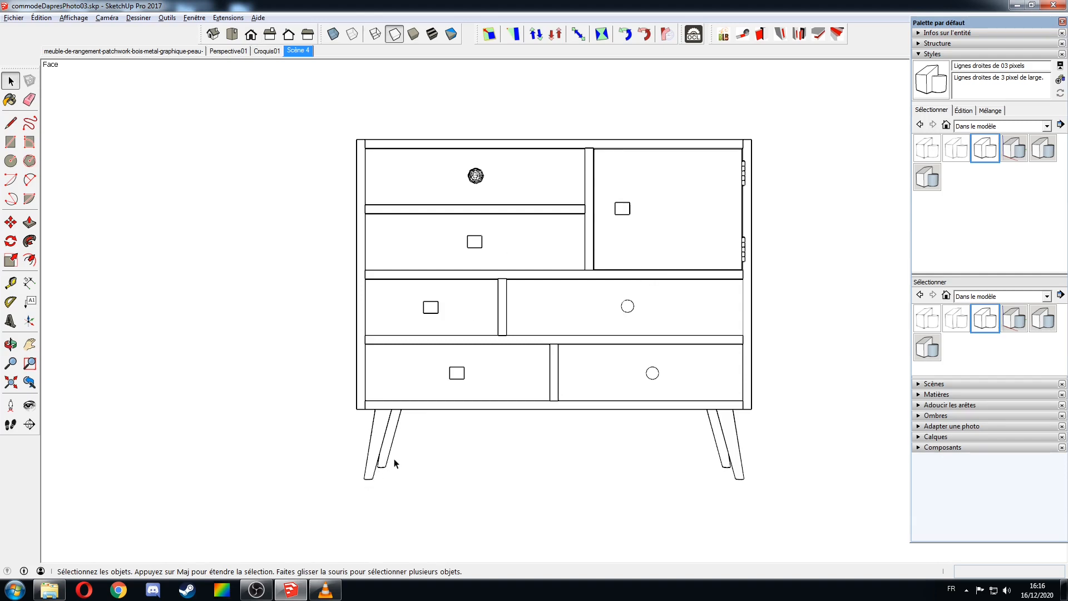
left_click(108, 21)
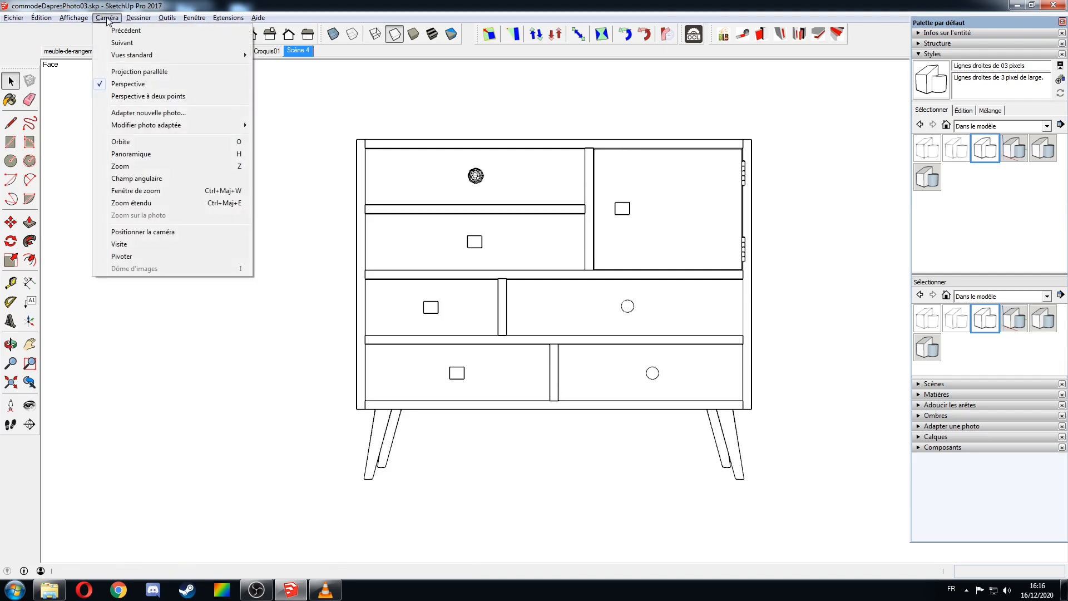
left_click(127, 72)
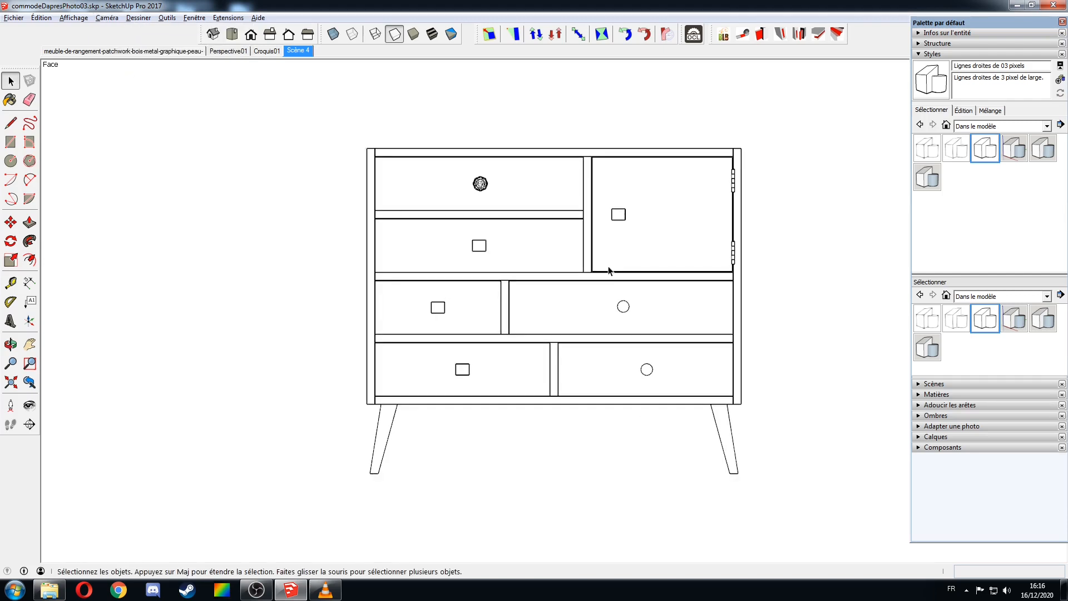
right_click(303, 58)
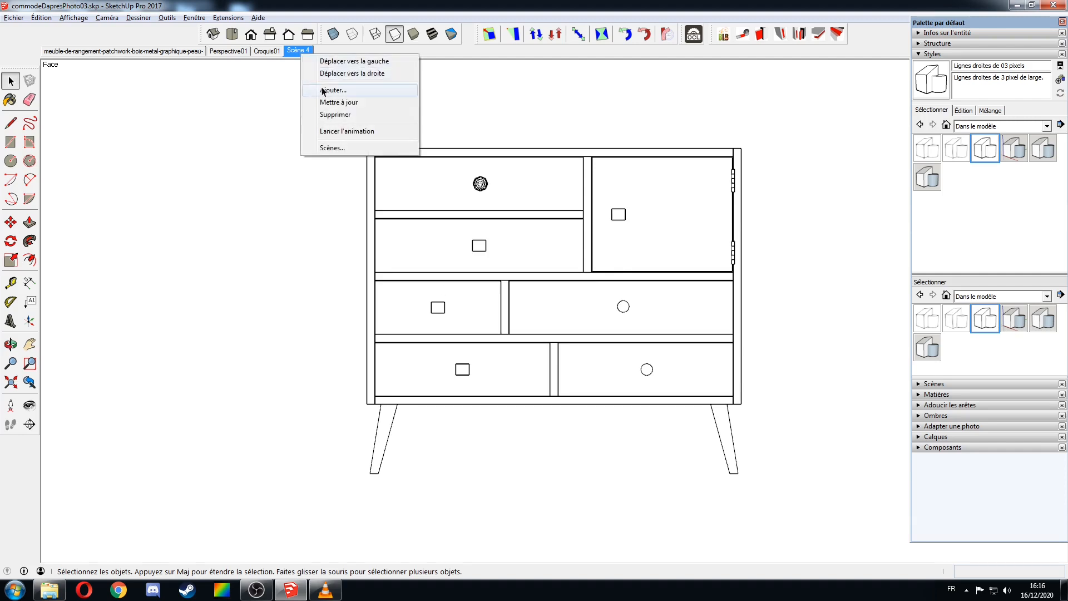
left_click(328, 103)
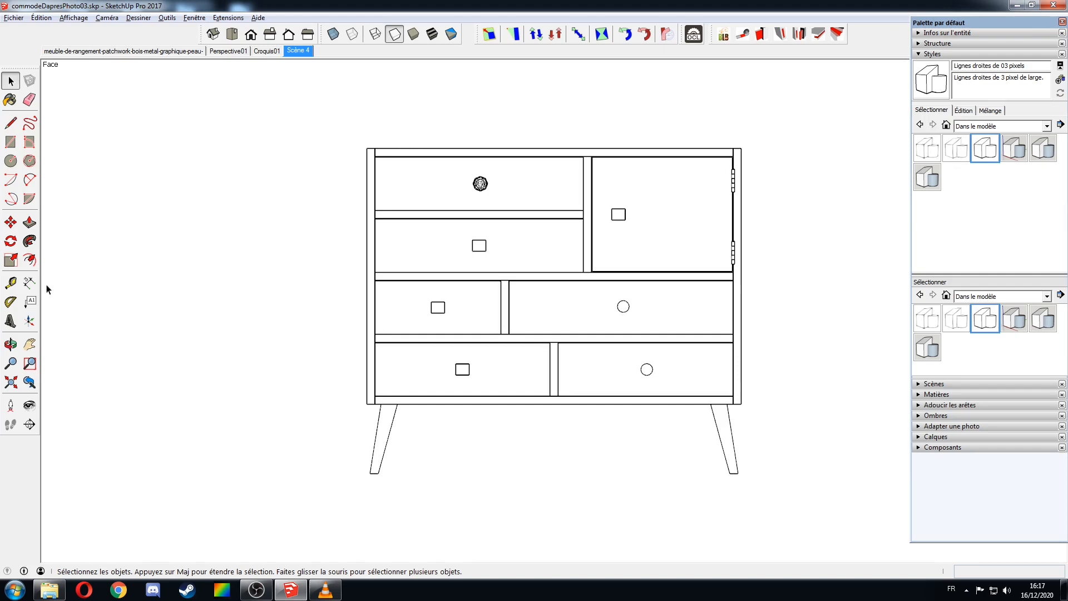
- Dimension the chest's overall width between its top outer corners, placing the dimension above the top panel
left_click(30, 282)
left_click(366, 148)
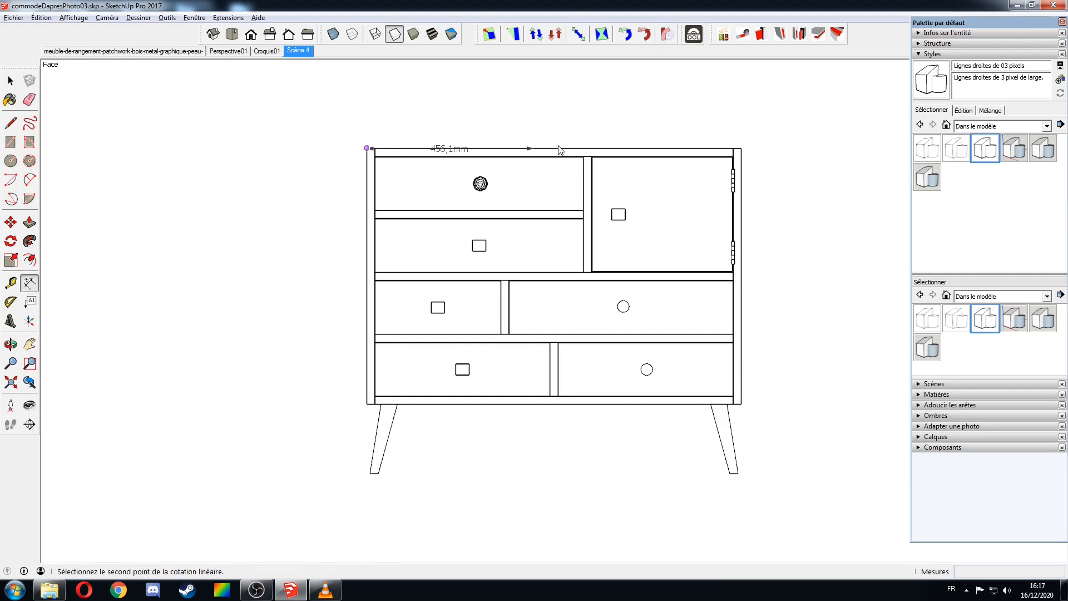
left_click(740, 148)
left_click(738, 144)
left_click(565, 138)
left_click(551, 111)
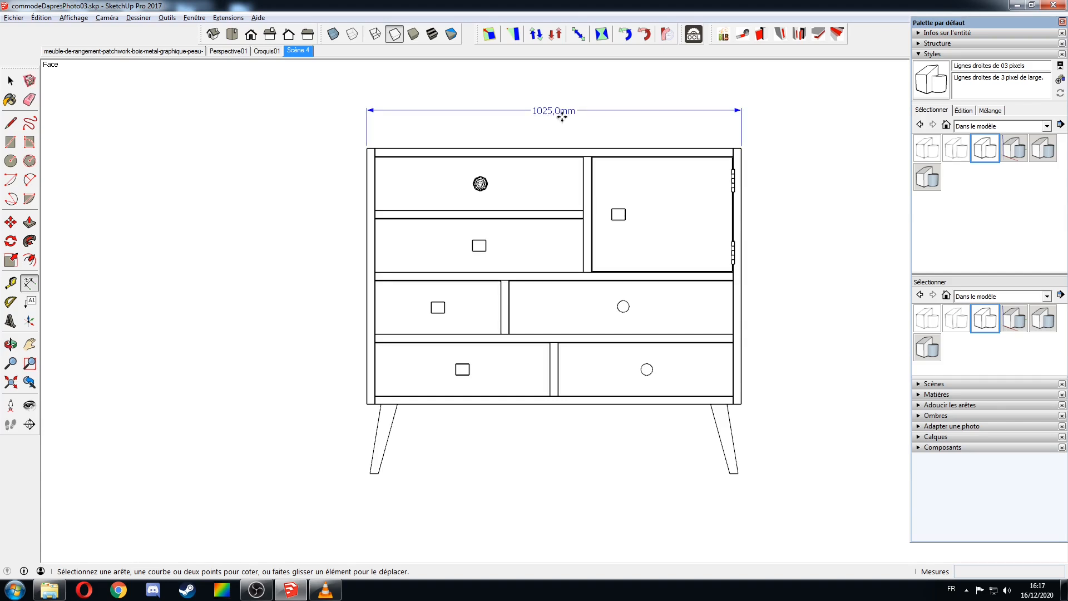
key("Escape")
- Set the model's length precision to 0 mm and turn off the display of the unit format
left_click(194, 18)
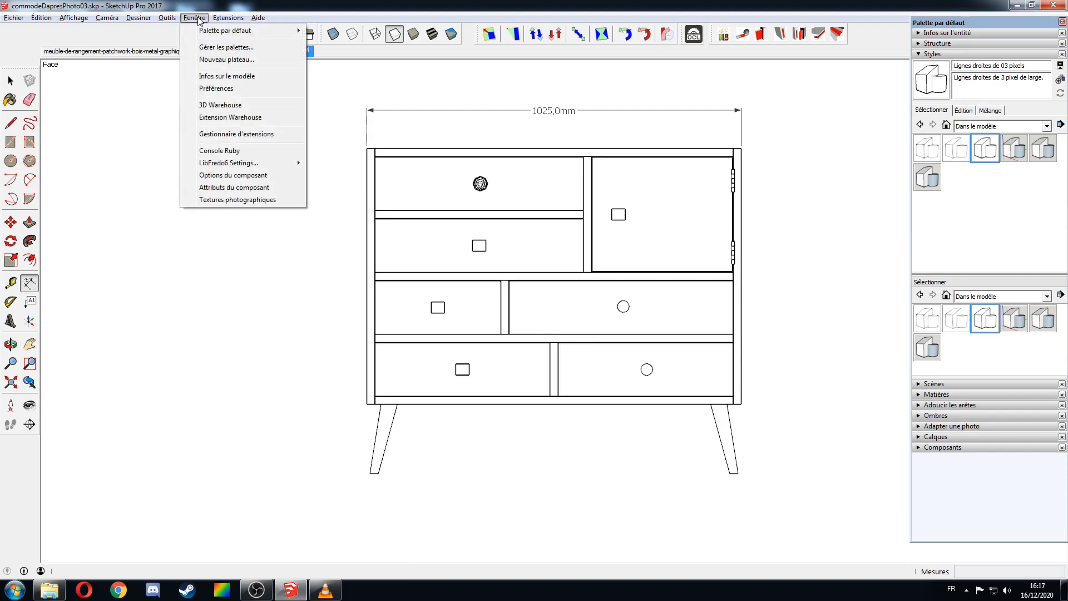
left_click(211, 77)
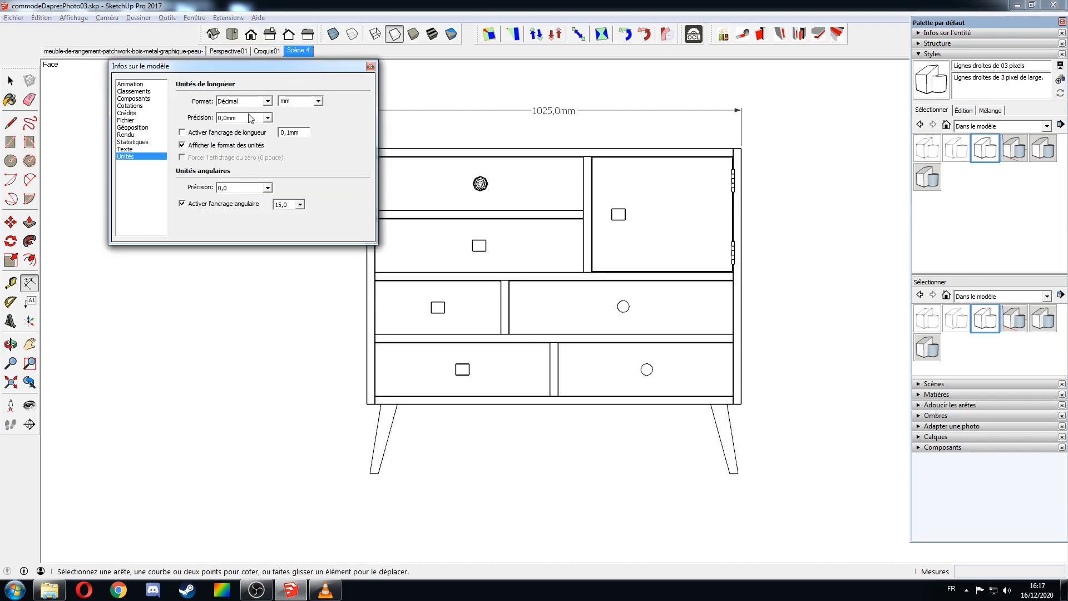
left_click(267, 118)
left_click(224, 125)
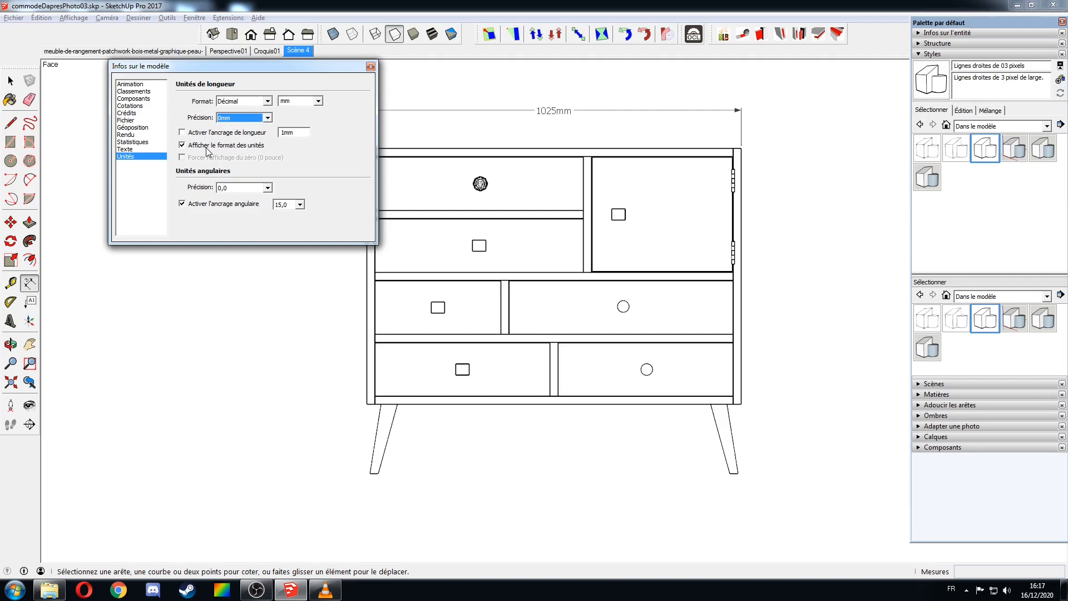
left_click(181, 145)
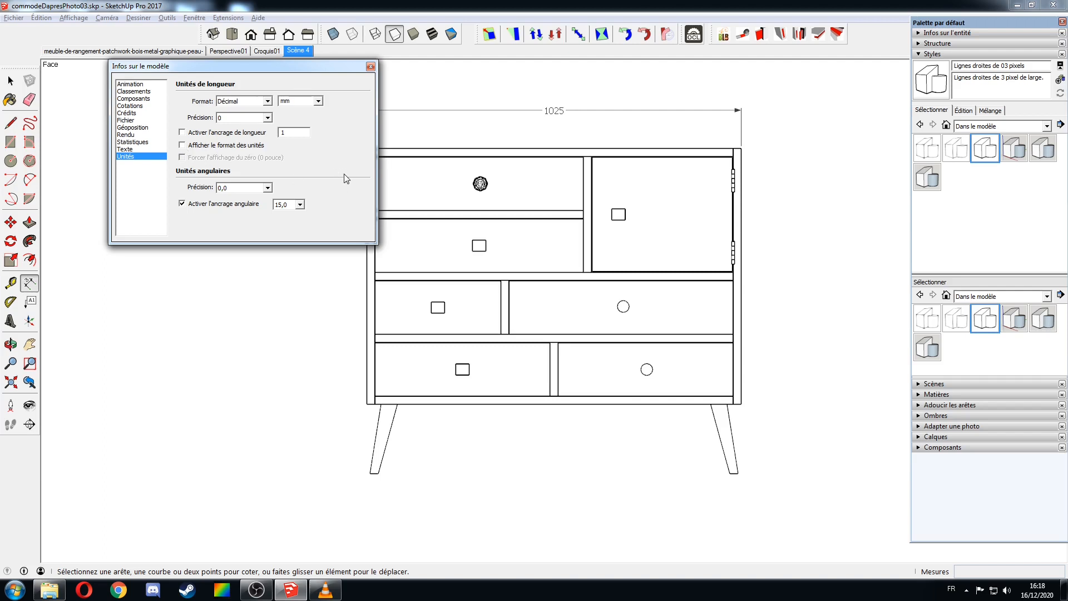
- Select all dimensions, review the advanced dimension settings, and update the selected dimensions with the current dimension style
left_click(140, 107)
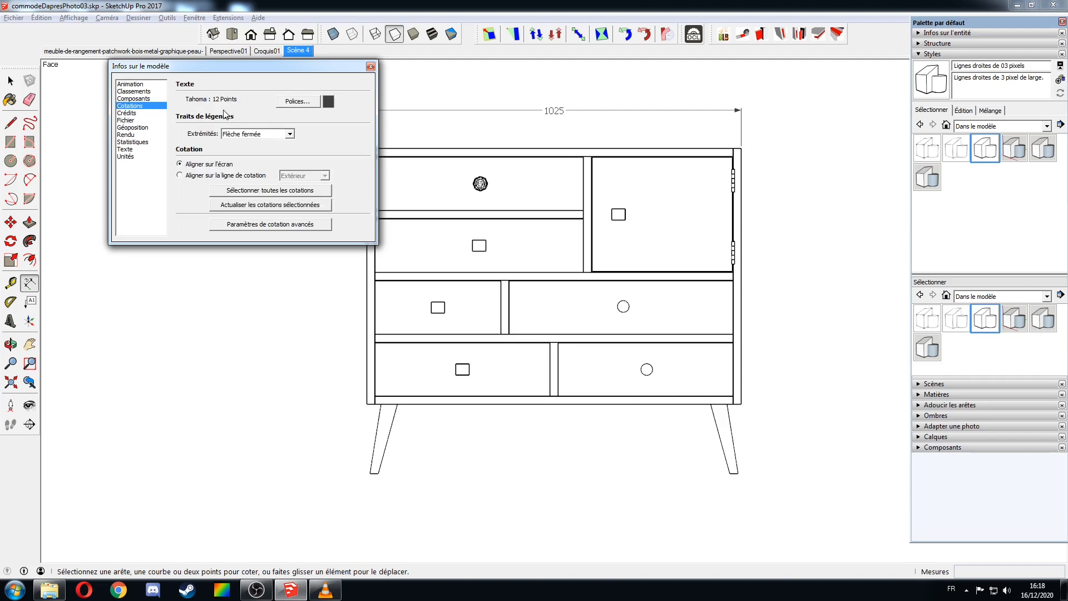
left_click(265, 195)
left_click(272, 224)
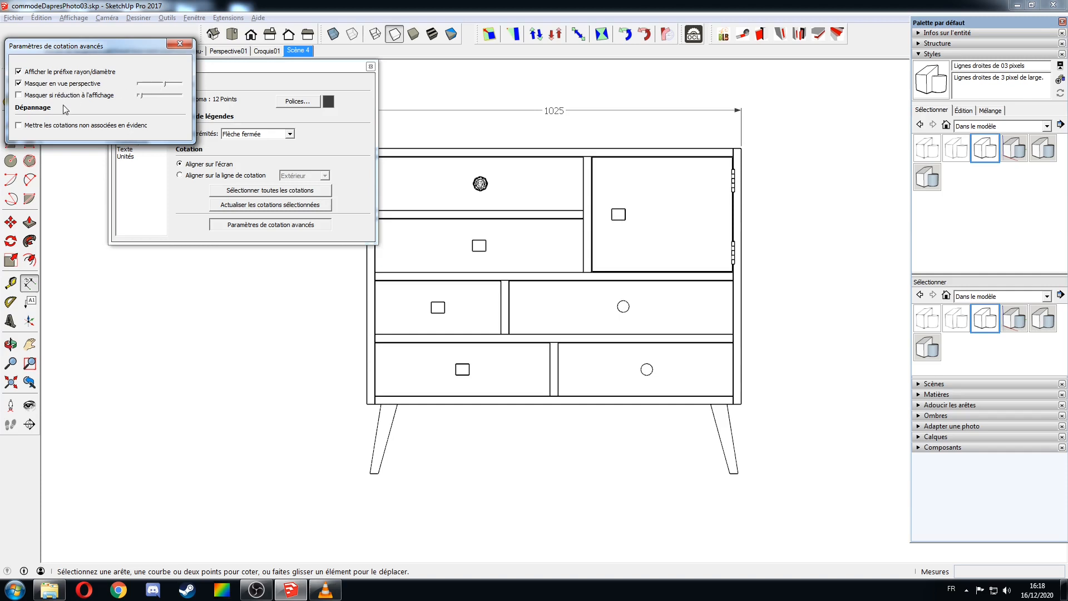
left_click(179, 44)
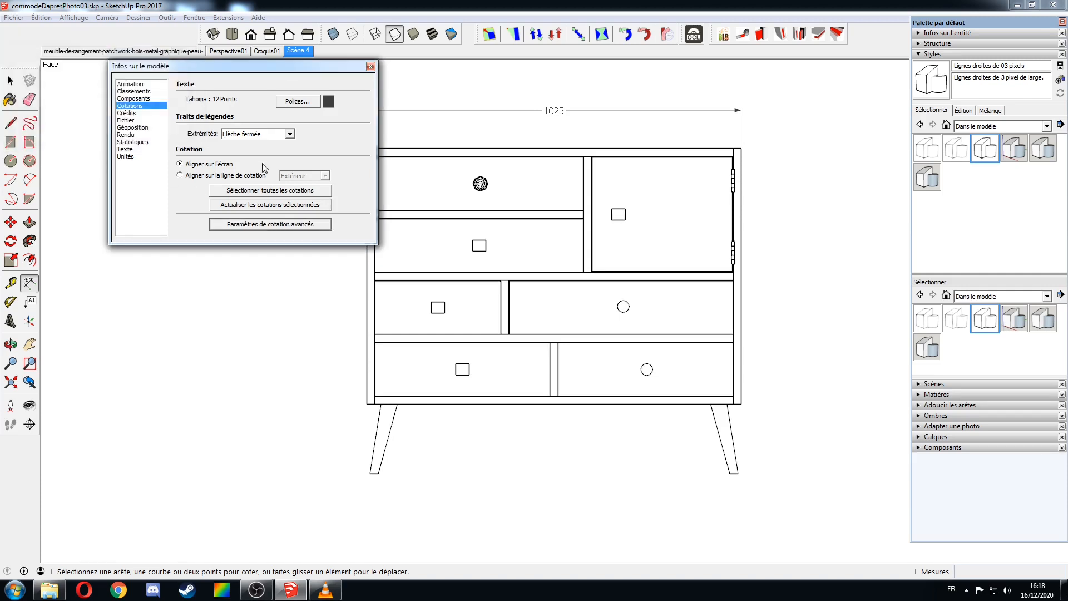
left_click(263, 206)
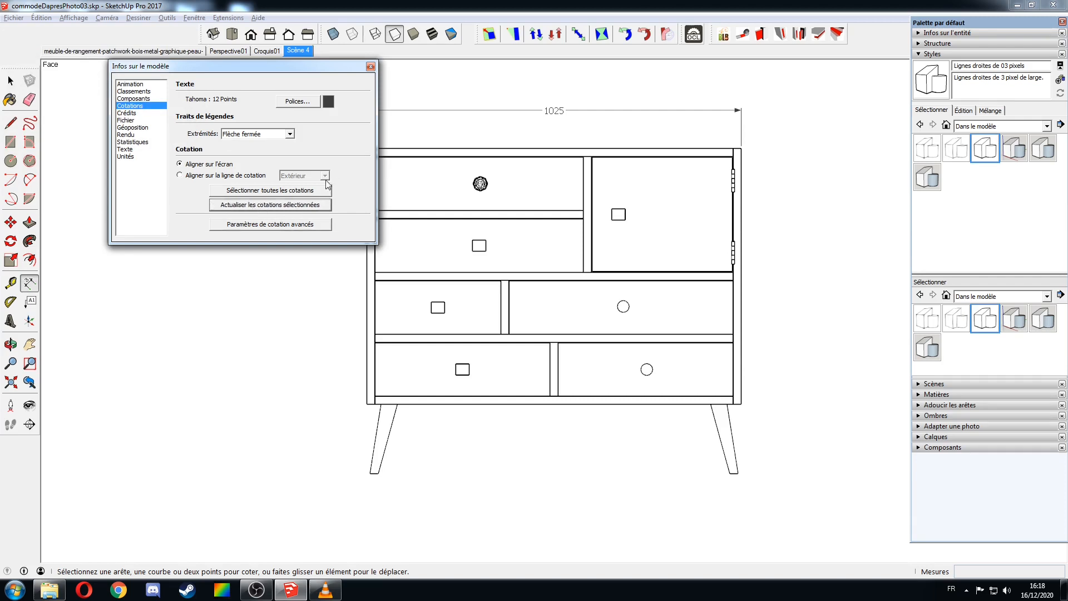
- Close the model information and review the width dimension's display in the Croquis01 and Perspective01 scenes
left_click(370, 67)
left_click(263, 51)
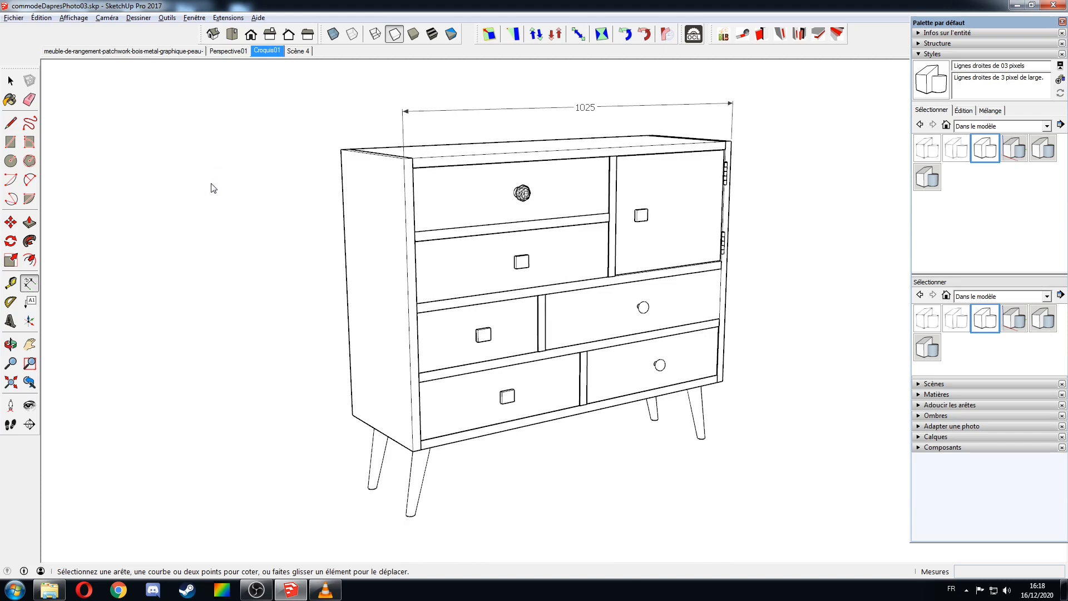
left_click(265, 51)
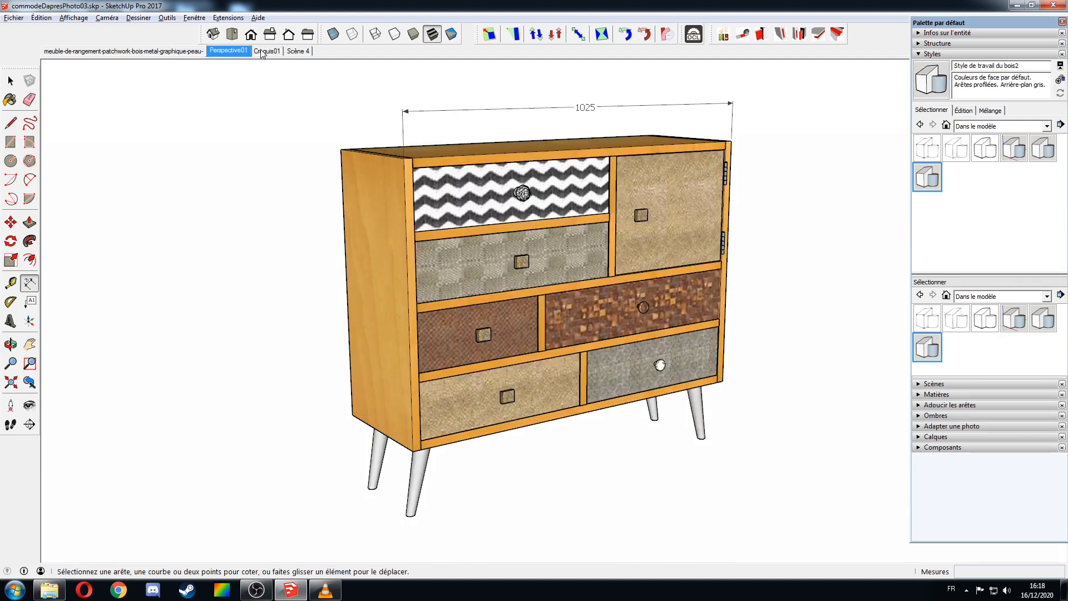
left_click(264, 50)
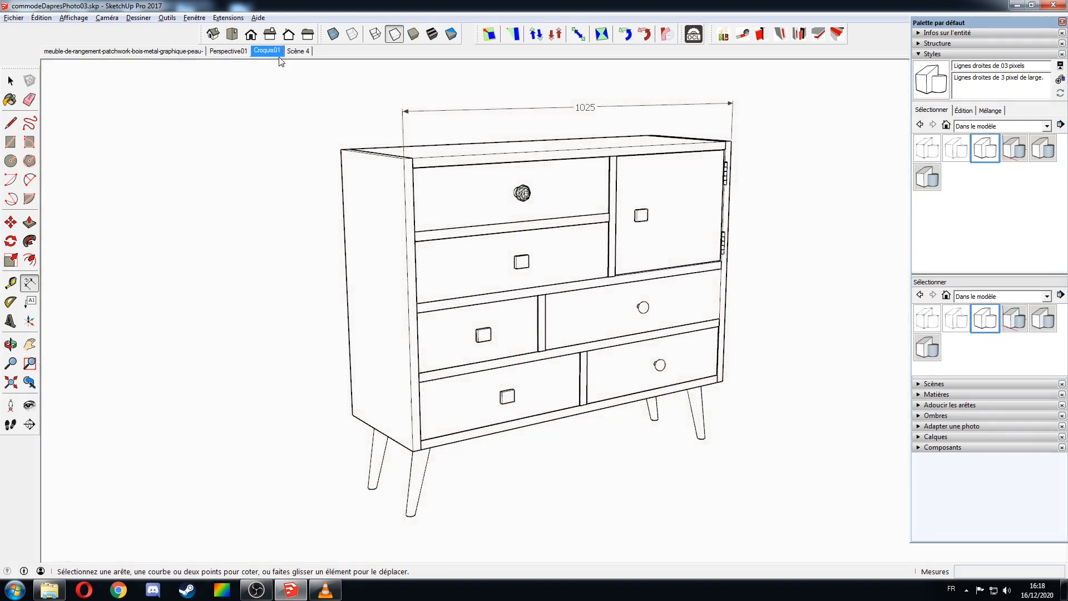
- In the advanced dimension settings, hide dimensions in perspective view and lower the foreshortening threshold to its minimum
left_click(194, 18)
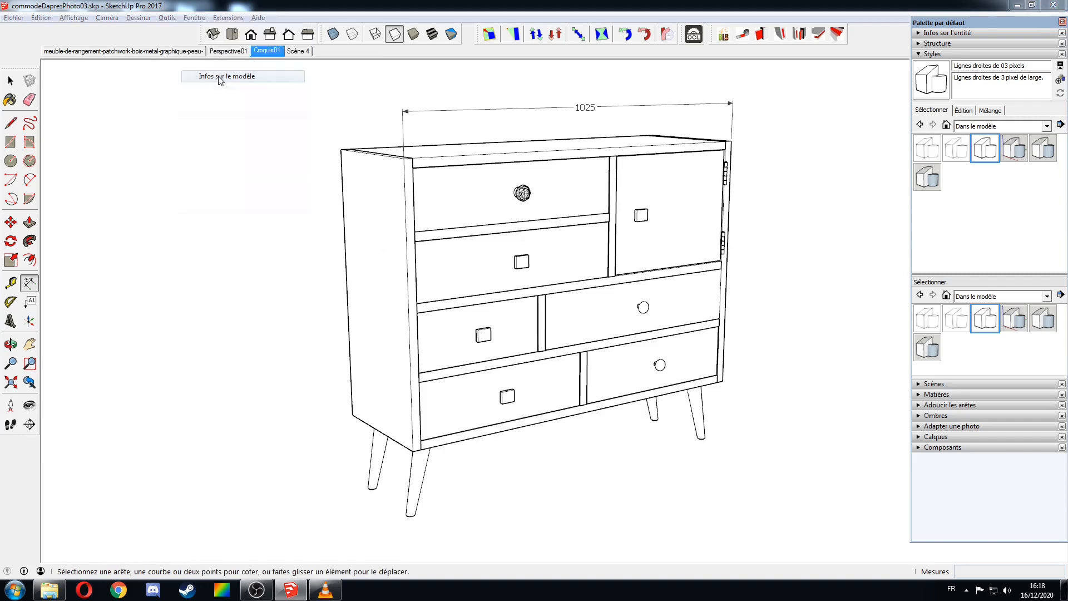
left_click(221, 78)
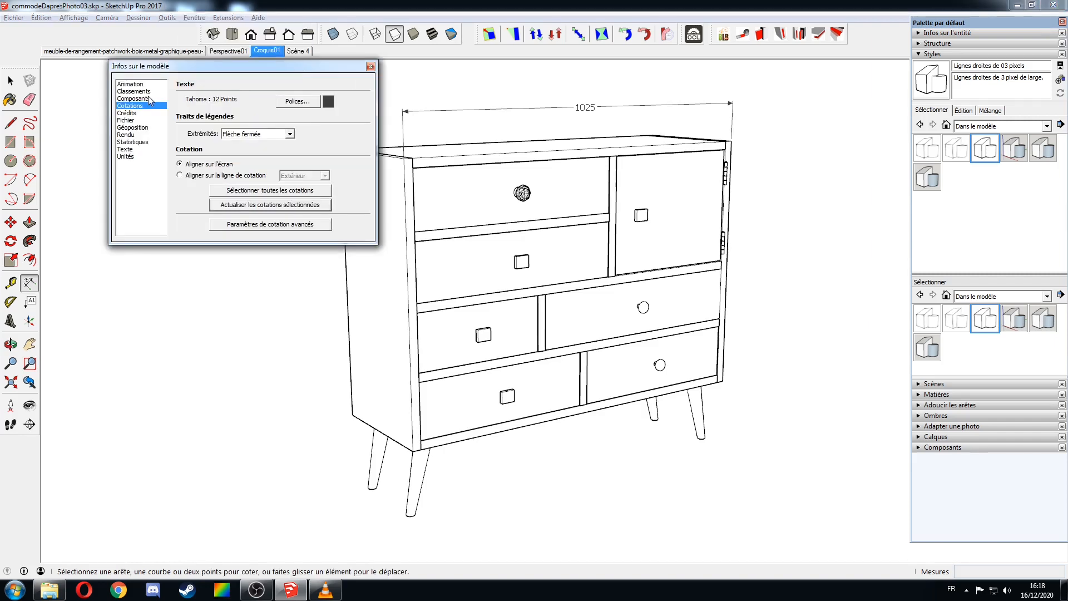
left_click(257, 224)
left_click_drag(164, 84, 142, 84)
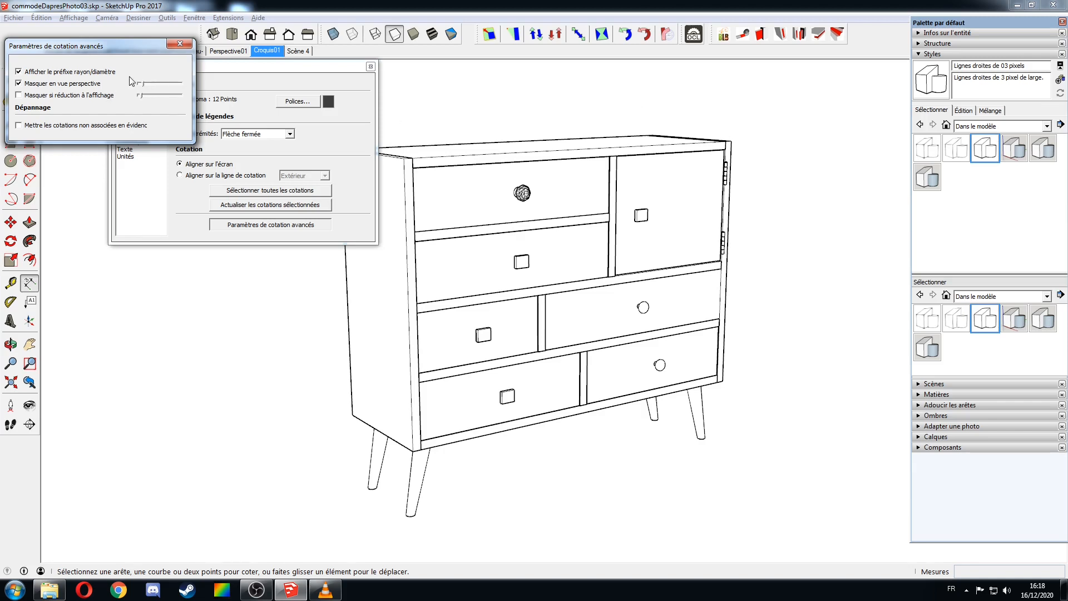
left_click(179, 43)
left_click(370, 67)
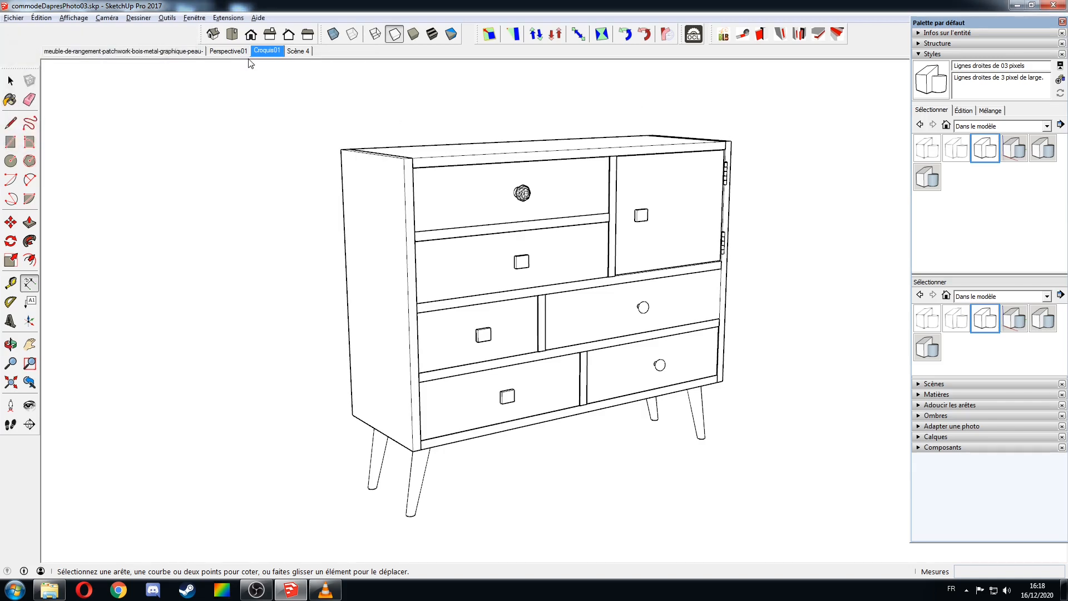
- Update the Croquis01 scene, check it against Scène 4, and return to the front view
right_click(263, 50)
left_click(286, 84)
left_click(298, 52)
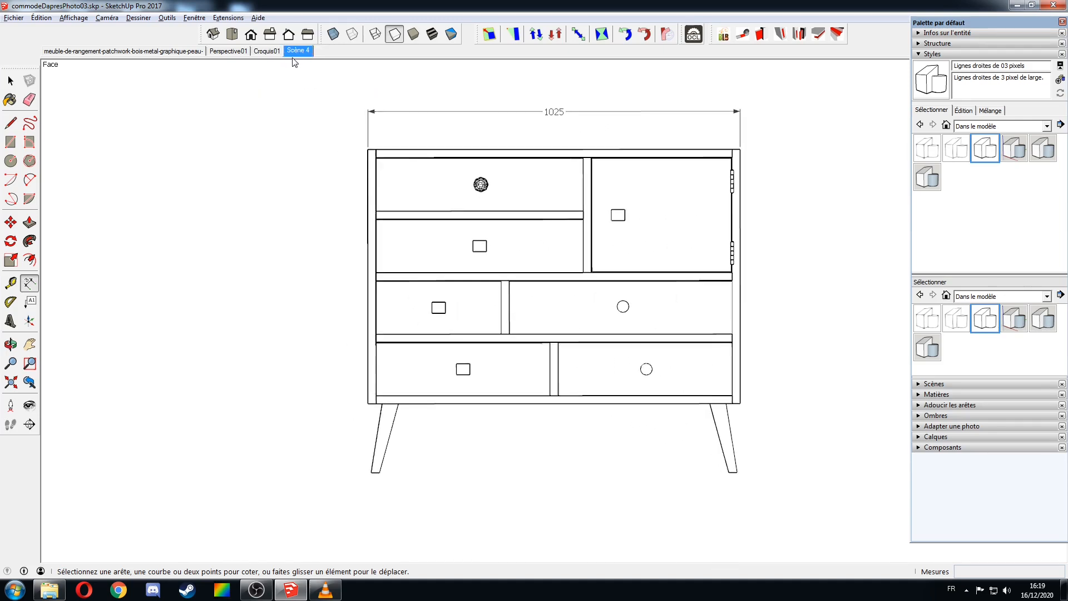
left_click(267, 51)
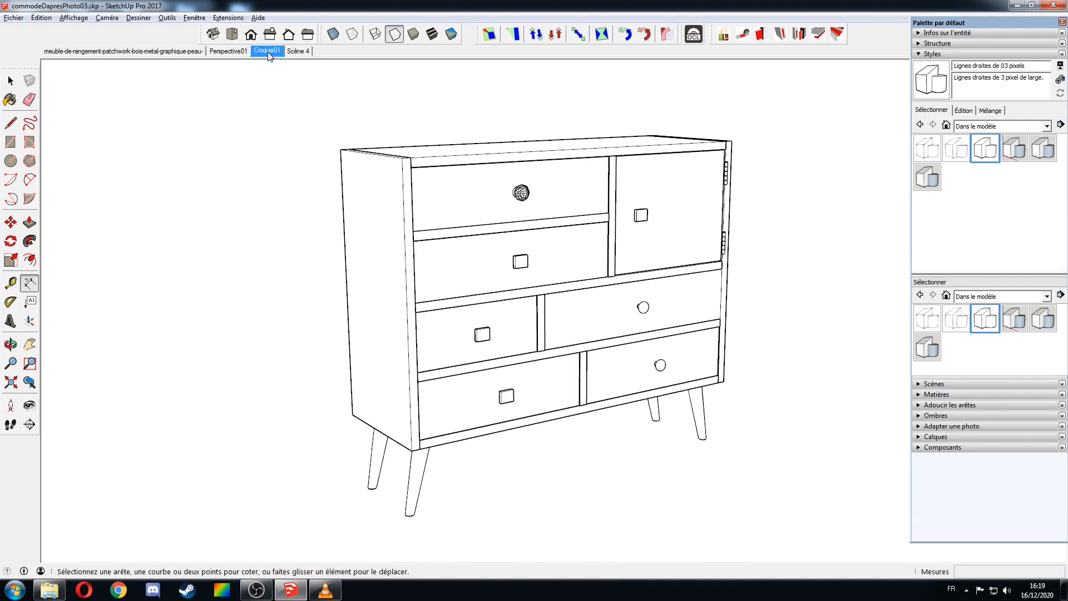
left_click(297, 51)
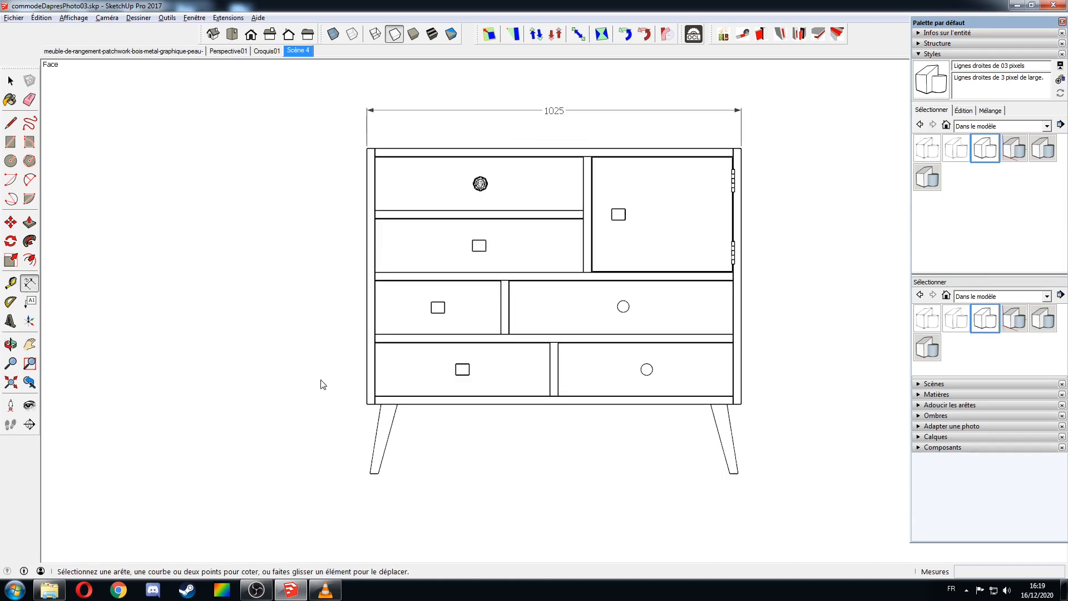
- Dimension the height of the chest's body along its left side, placing the dimension outside the left edge
left_click(367, 403)
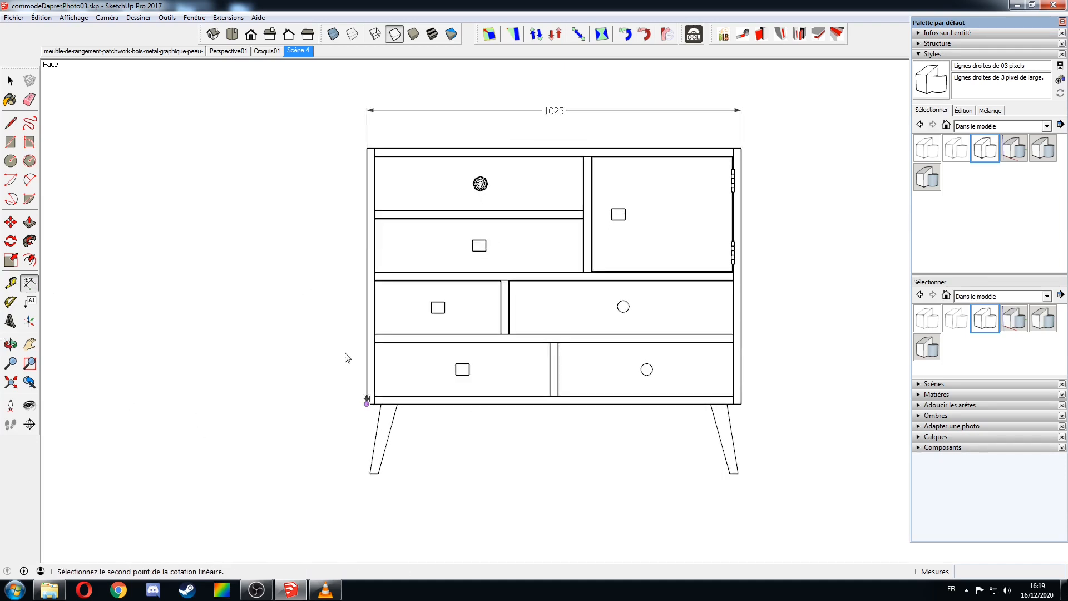
left_click(366, 148)
left_click(300, 158)
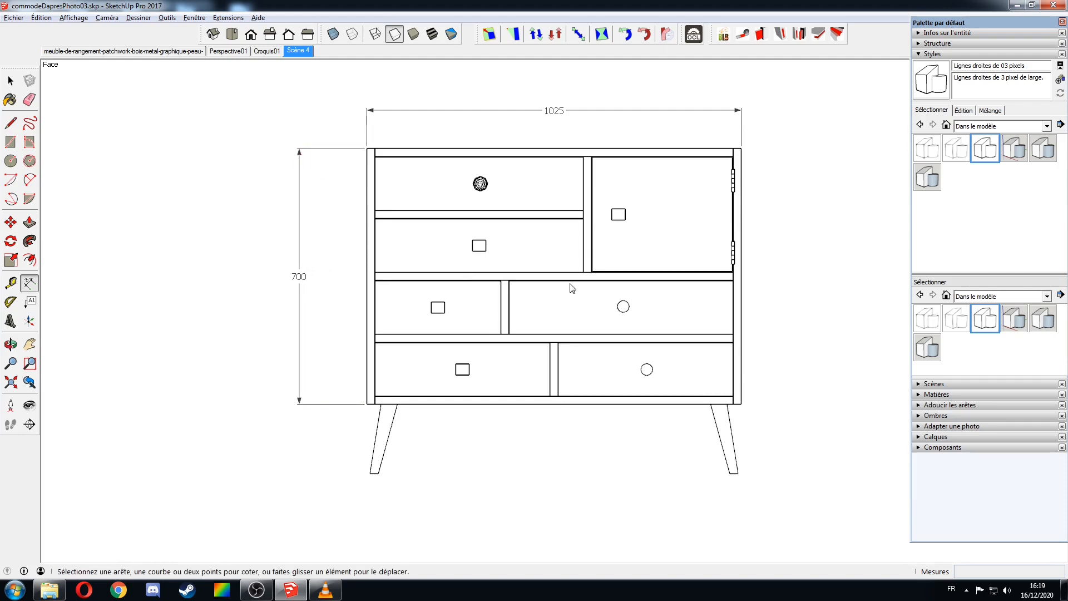
- Dimension the upper left drawer's width above the chest, and the third-row left drawer's width just below that drawer's top edge
left_click(375, 211)
left_click(582, 211)
left_click(581, 207)
left_click(479, 206)
left_click(479, 129)
left_click(501, 280)
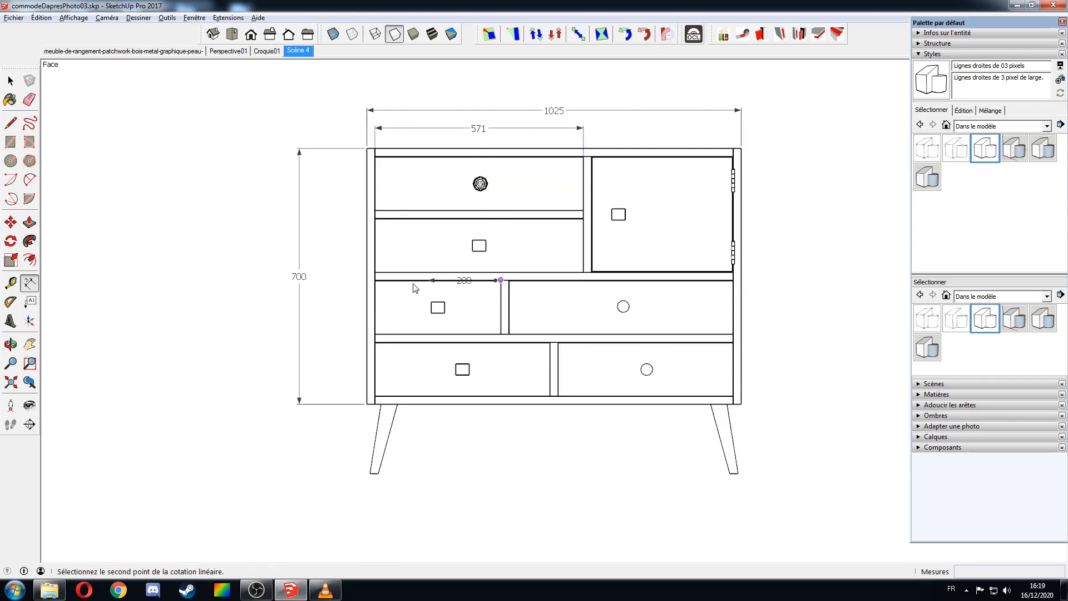
left_click(376, 281)
left_click(379, 289)
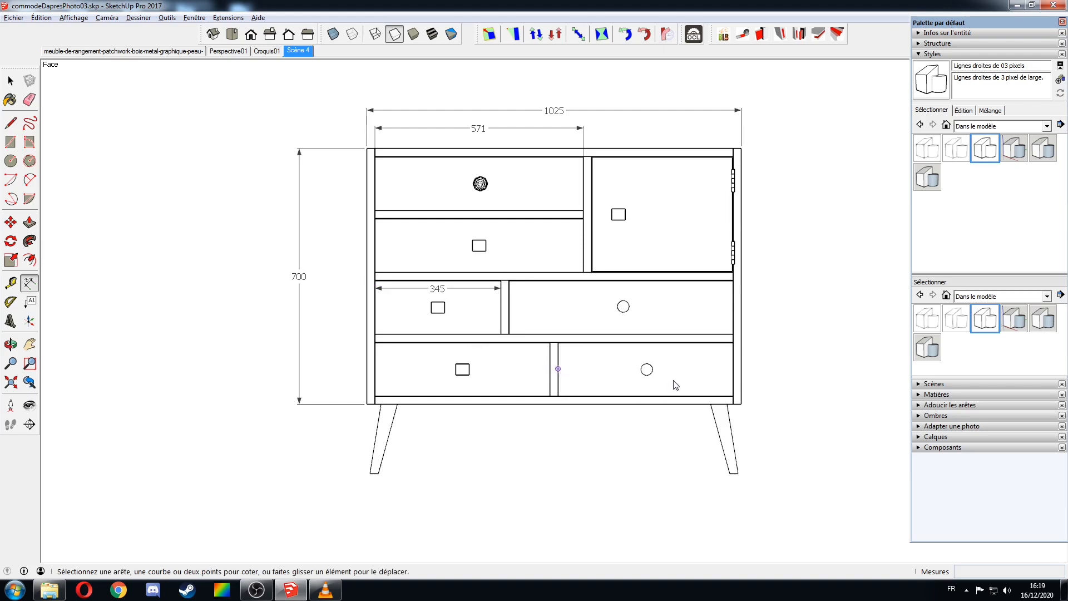
- Dimension the right leg's height from the body's lower corner to the foot, placing it outside the right side, and dismiss the system notification
left_click(741, 404)
left_click(737, 474)
left_click(792, 445)
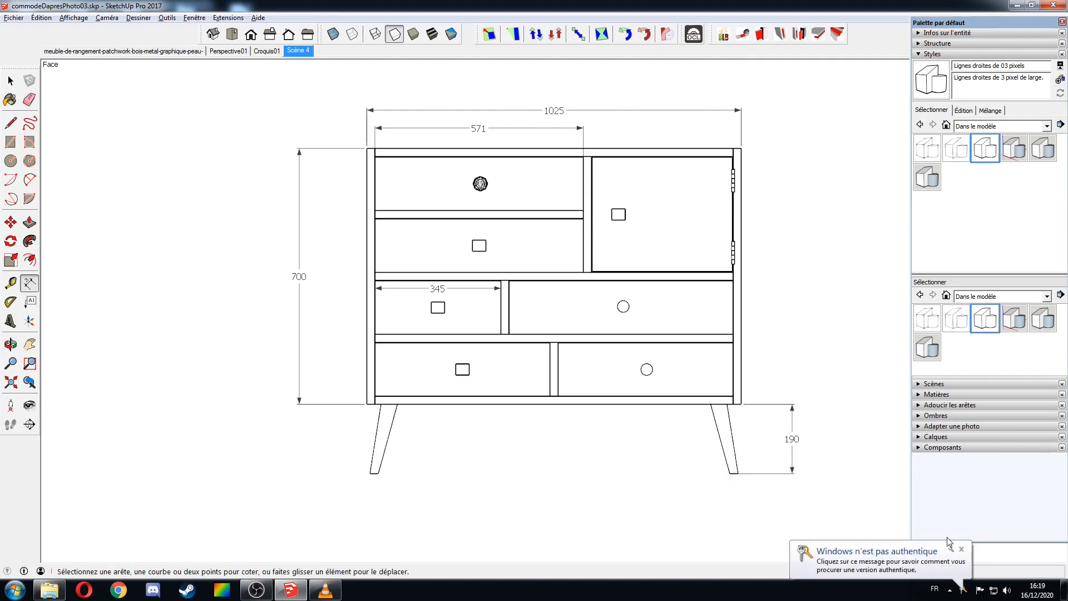
left_click(961, 549)
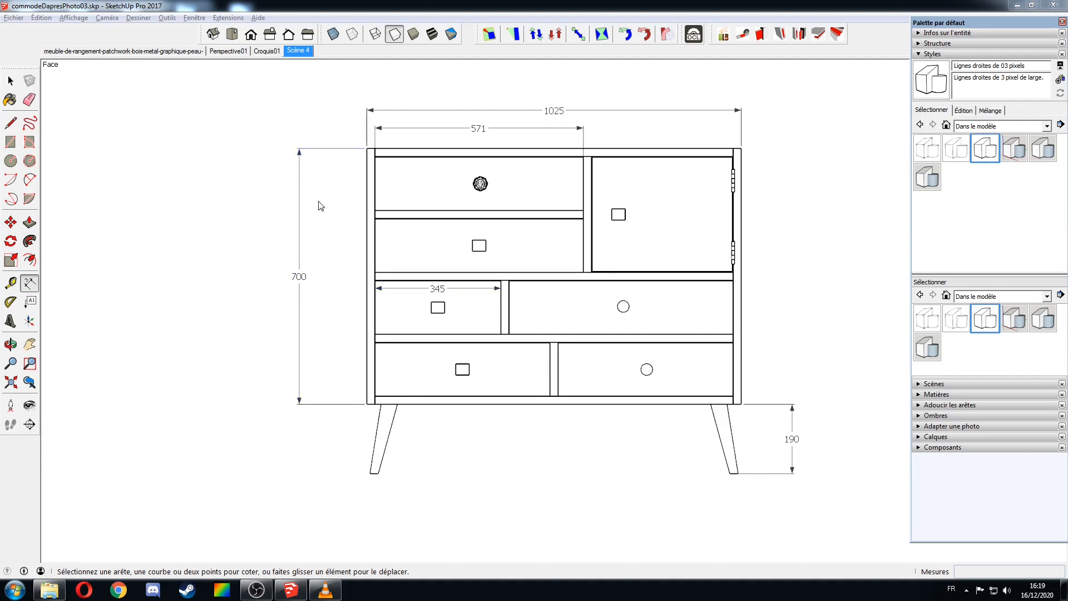
- Display the Croquis01 and Perspective01 scenes, and open the model's materials list in OpenCutList
left_click(267, 52)
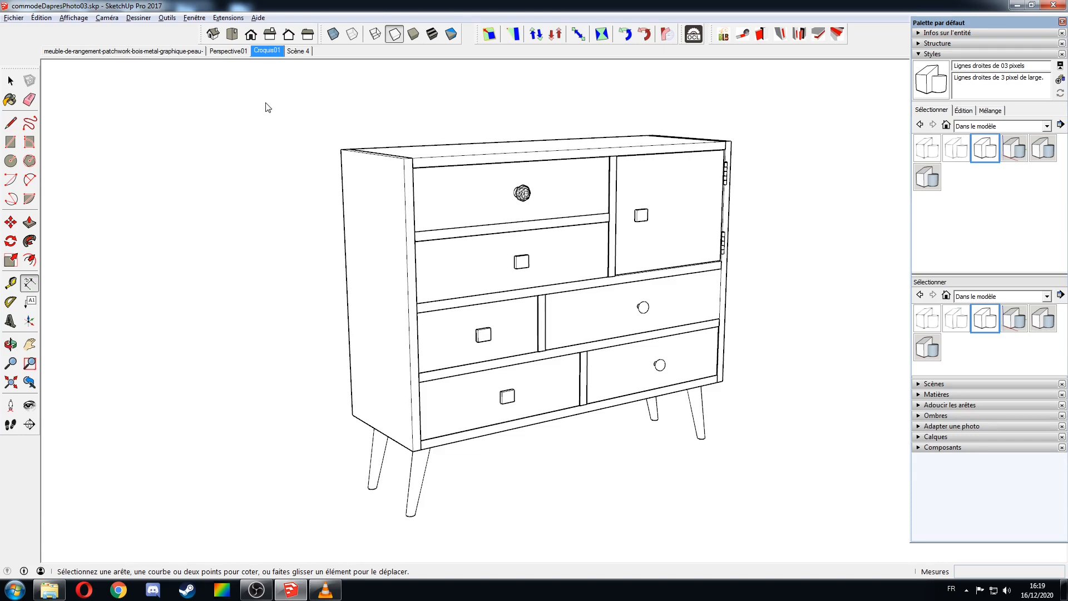
left_click(228, 51)
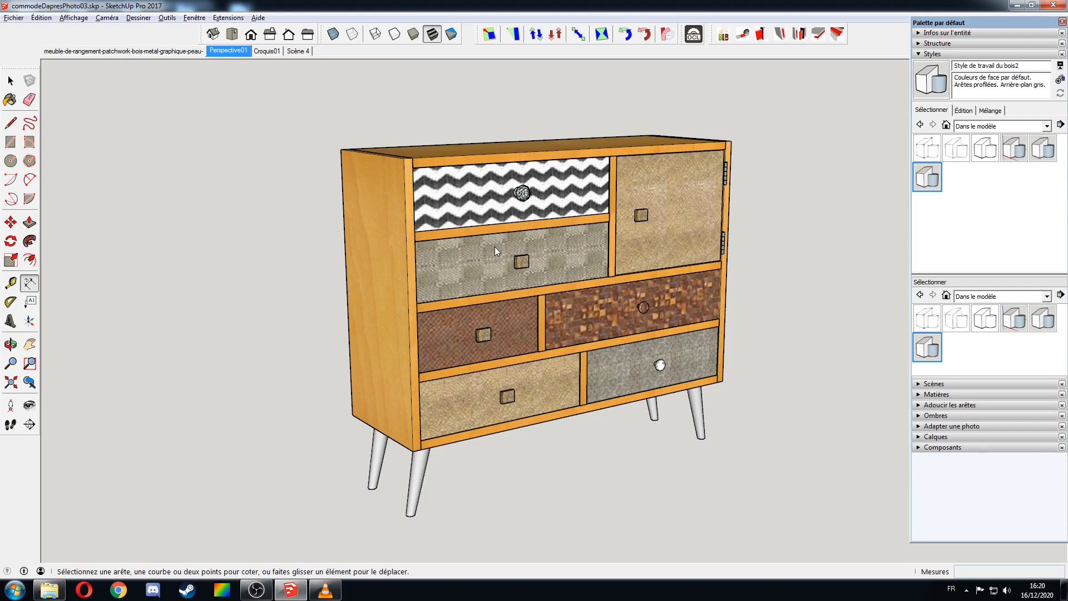
left_click(693, 34)
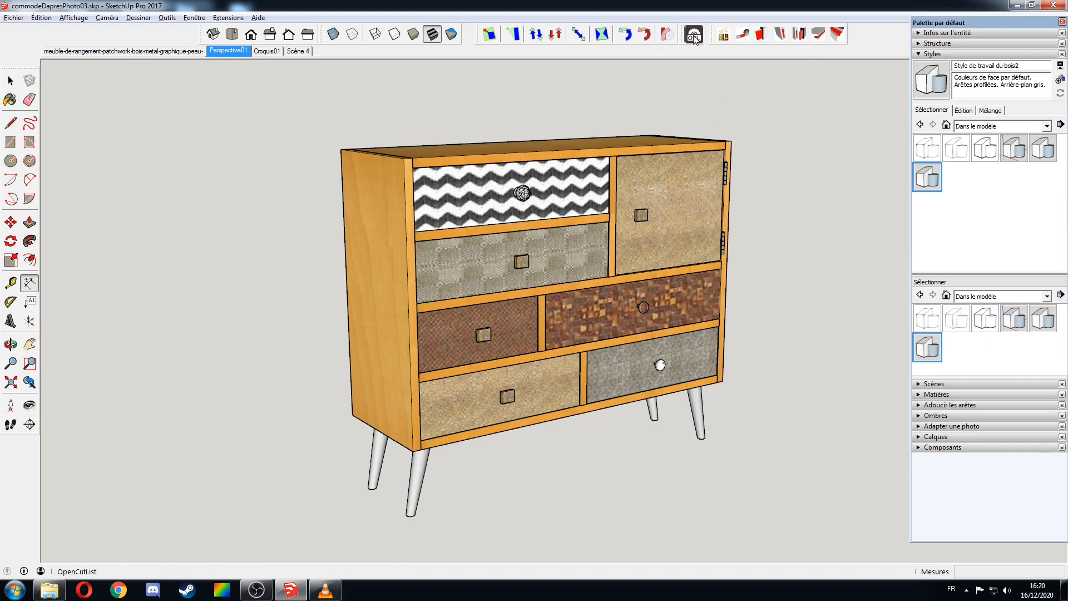
left_click(36, 135)
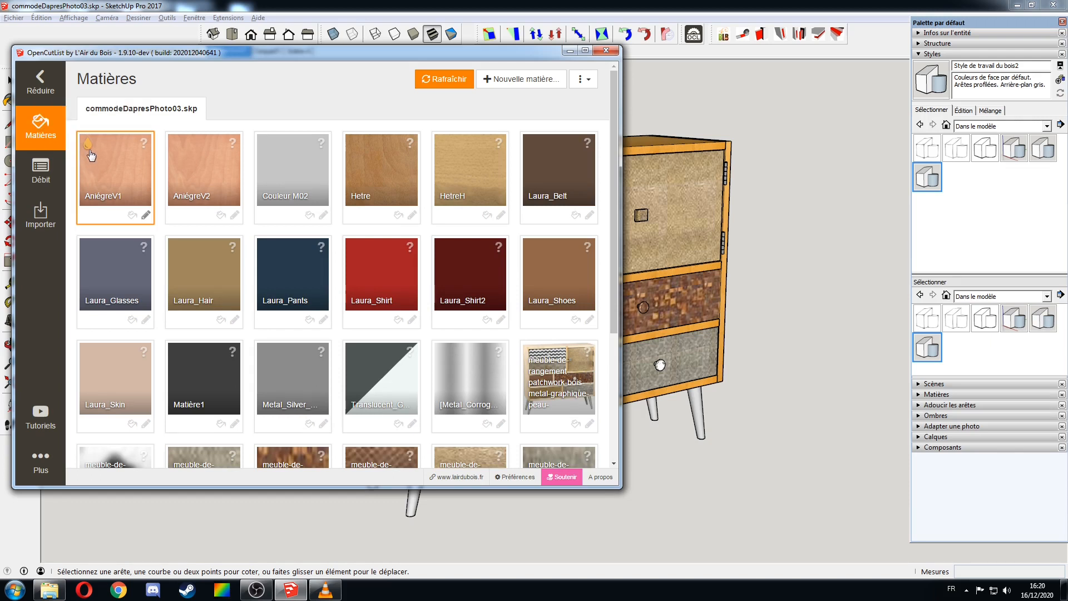
left_click_drag(615, 225, 617, 201)
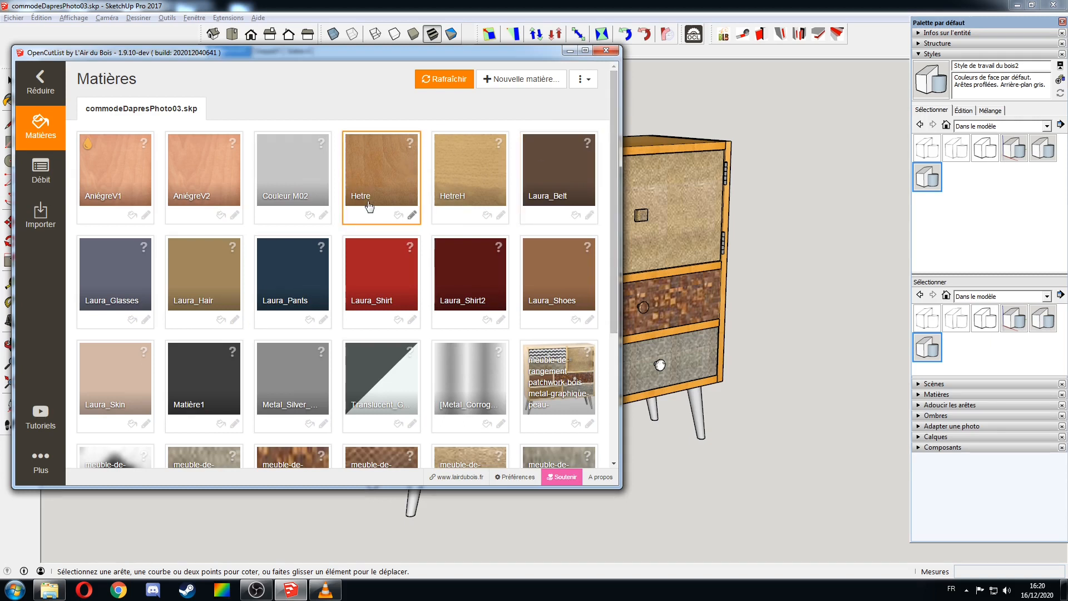
- Rename the material Couleur M02 as Pied and set its type to Bois massif
left_click(296, 163)
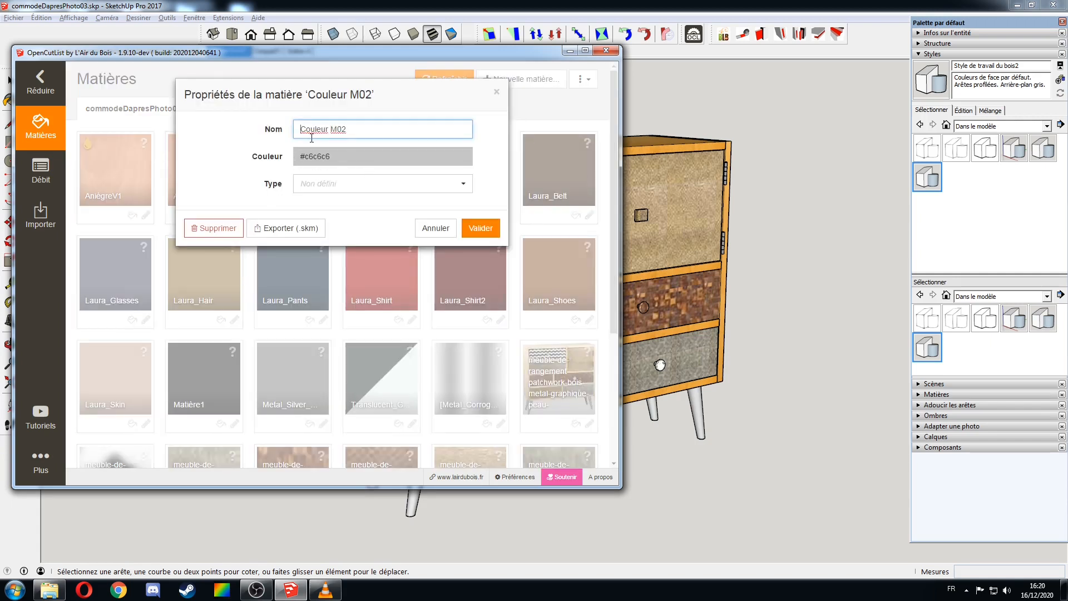
left_click_drag(360, 131, 278, 135)
type("Pied")
left_click(313, 186)
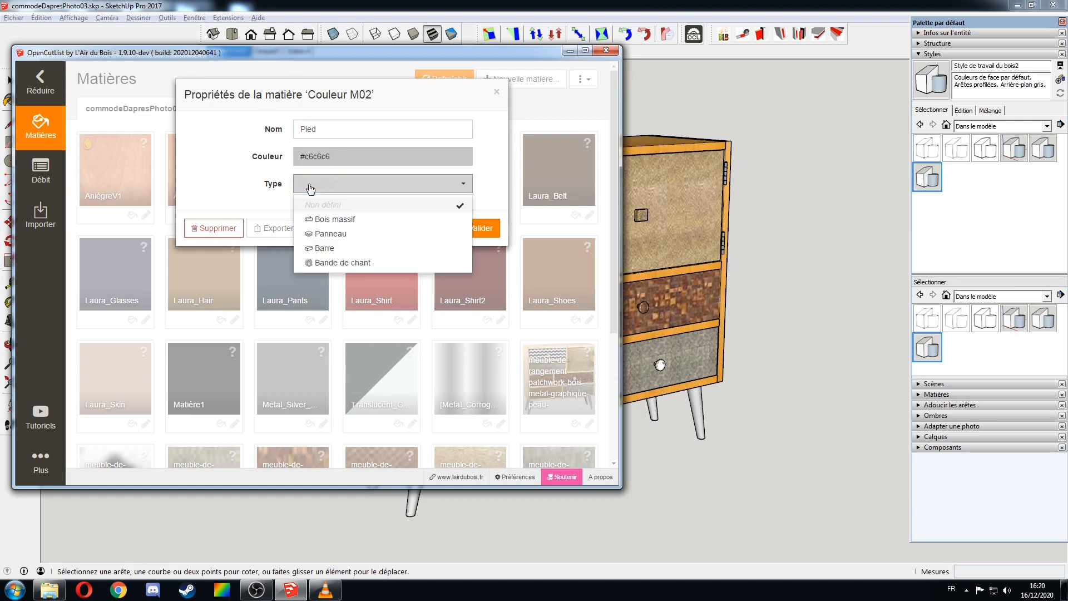
left_click(338, 220)
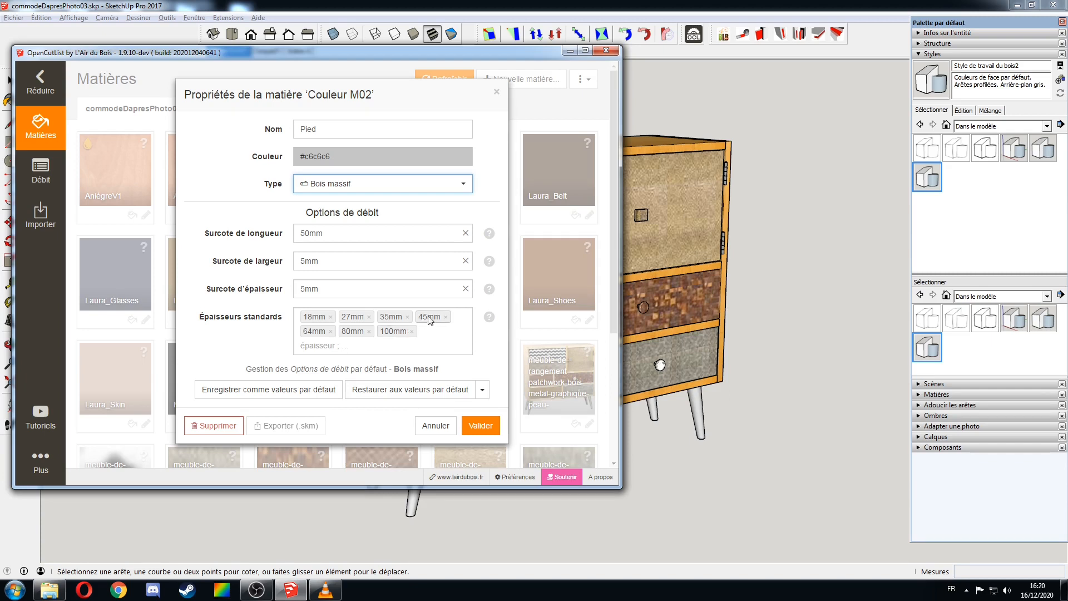
- Add 55 mm to the Pied material's standard thicknesses and validate its properties
left_click(319, 346)
type("5")
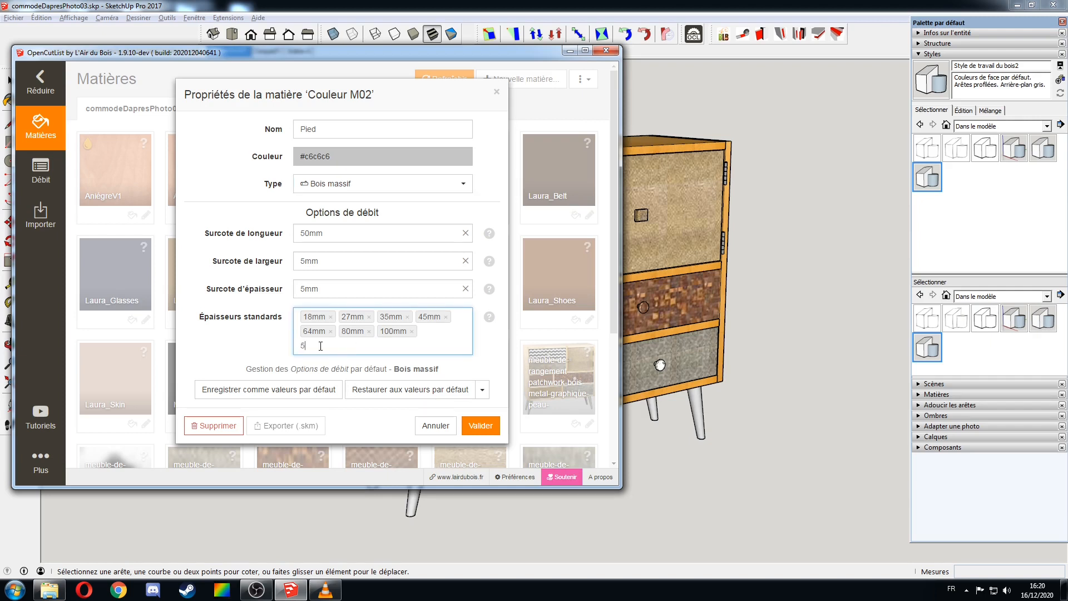
type("5")
key("Return")
left_click(481, 426)
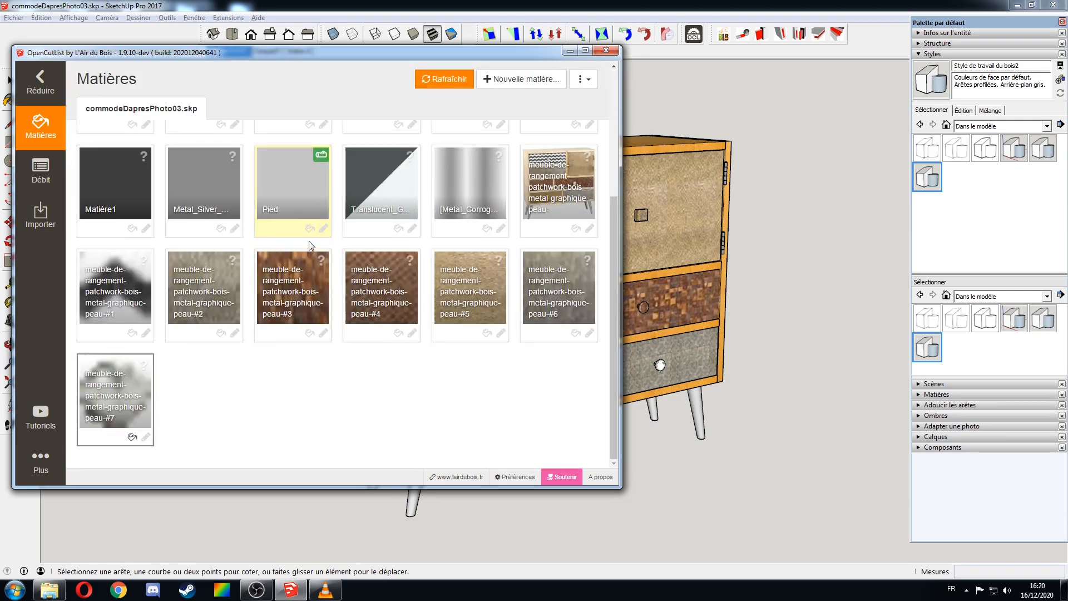
- Rename the material Hetre as Lamello and validate its properties
scroll(324, 251, "up", 4)
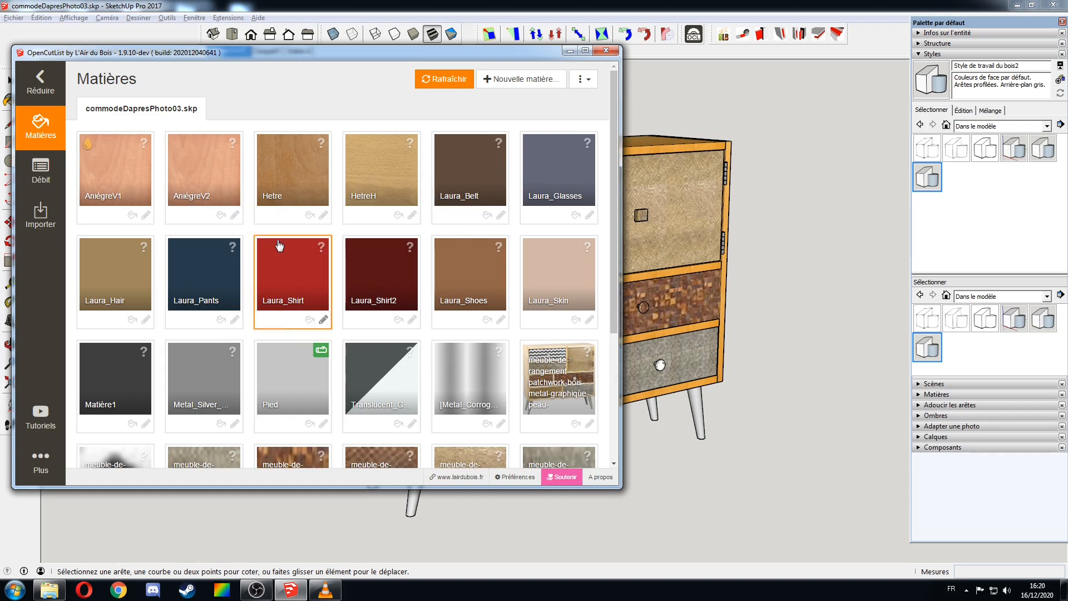
left_click(301, 180)
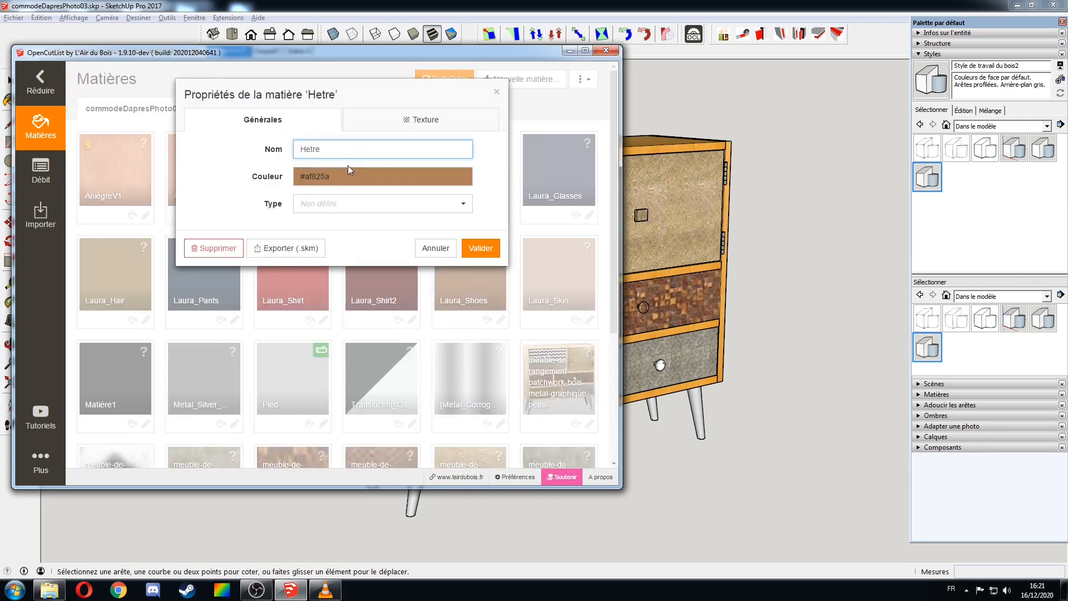
double_click(322, 151)
type("Lamello")
left_click(482, 248)
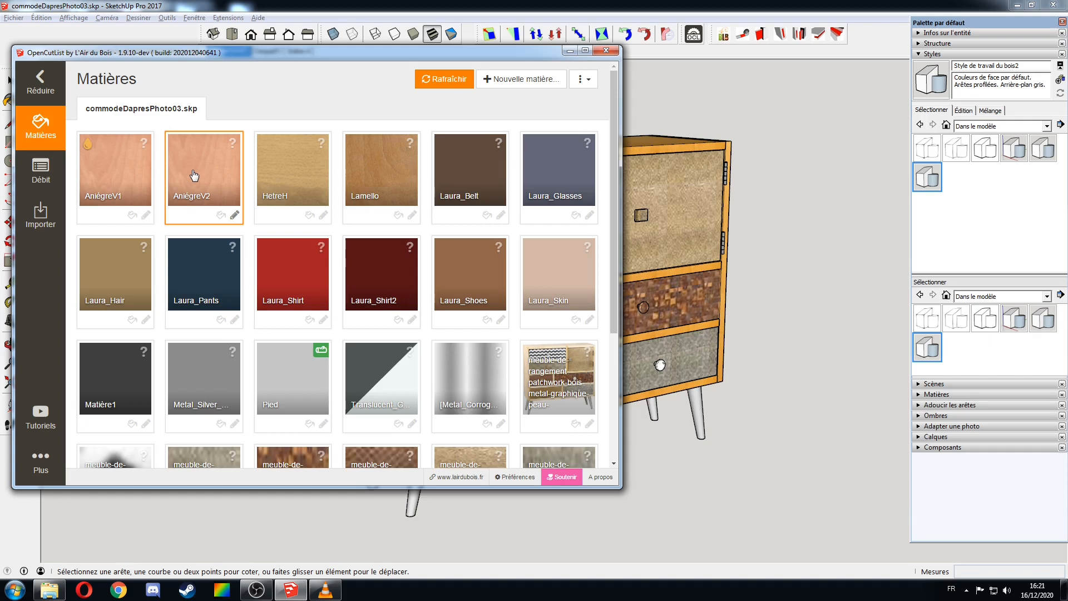
- Rename the material AniégreV1 as PanneauxPlaqué, set its type to Panneau with the default cutting options, and validate it
left_click(97, 175)
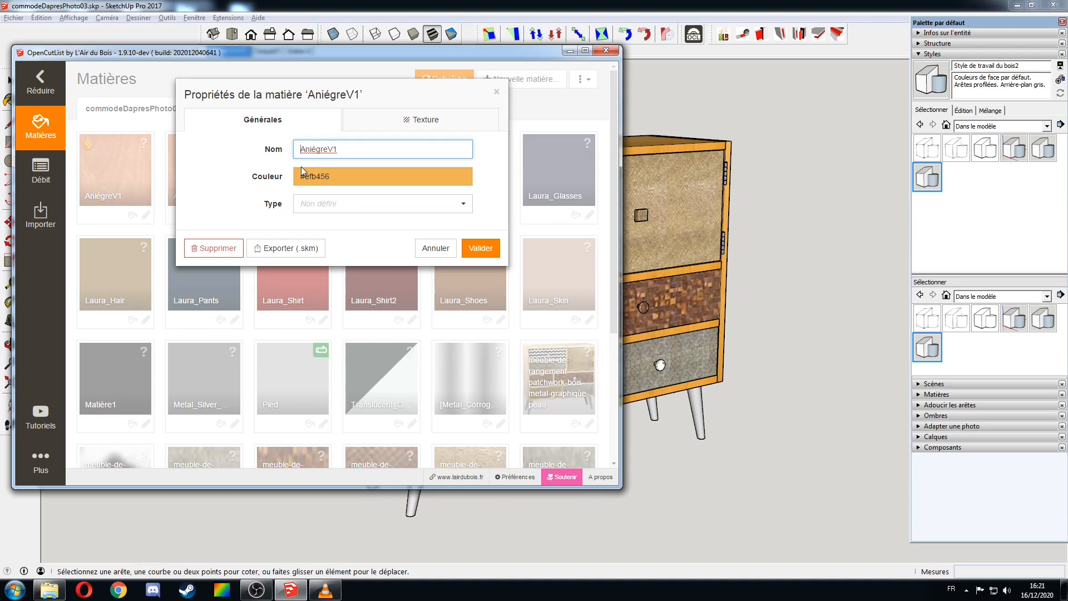
left_click_drag(362, 152, 279, 153)
type("PanneauxPlaqué")
left_click(390, 206)
left_click(327, 251)
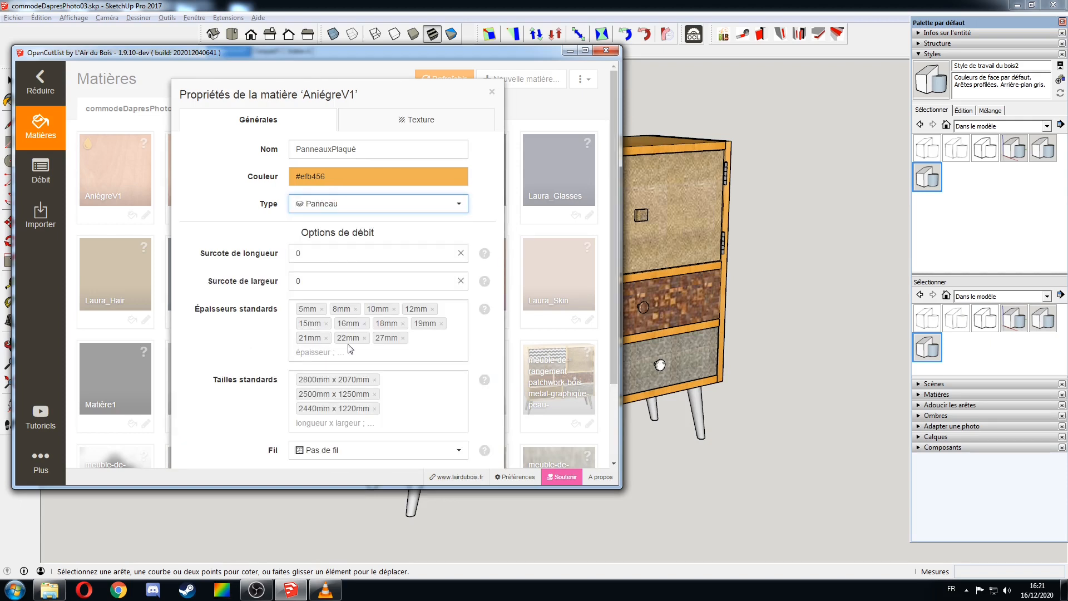
scroll(481, 361, "down", 1)
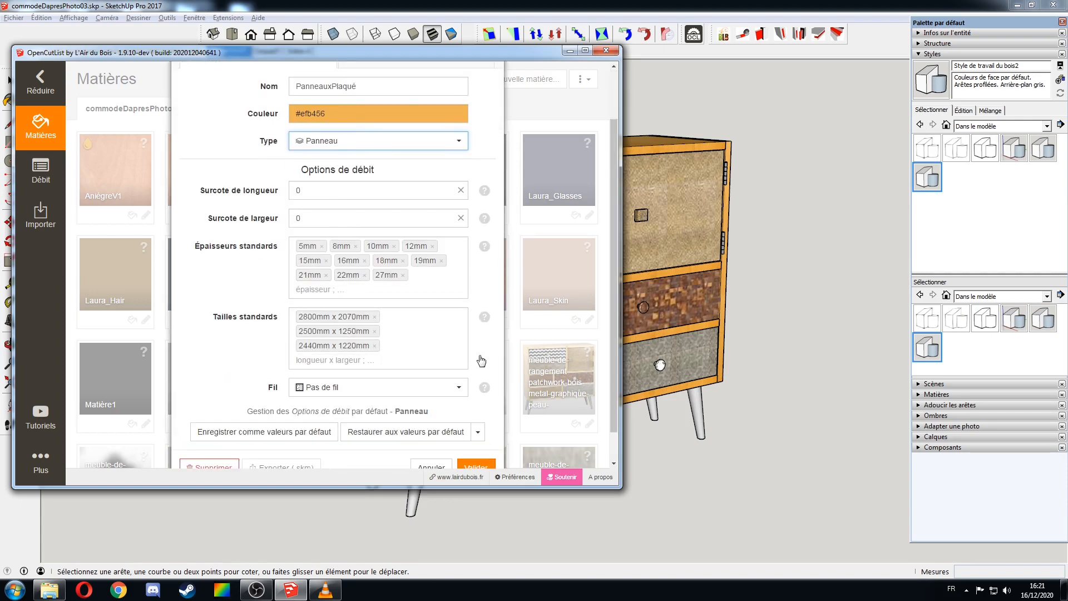
scroll(482, 360, "down", 1)
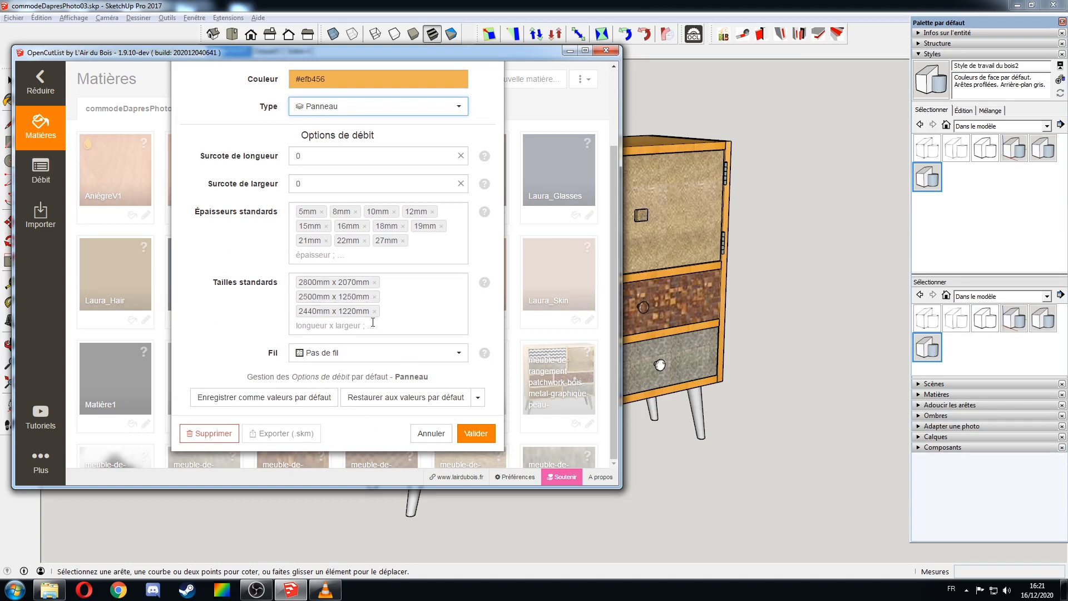
left_click(470, 435)
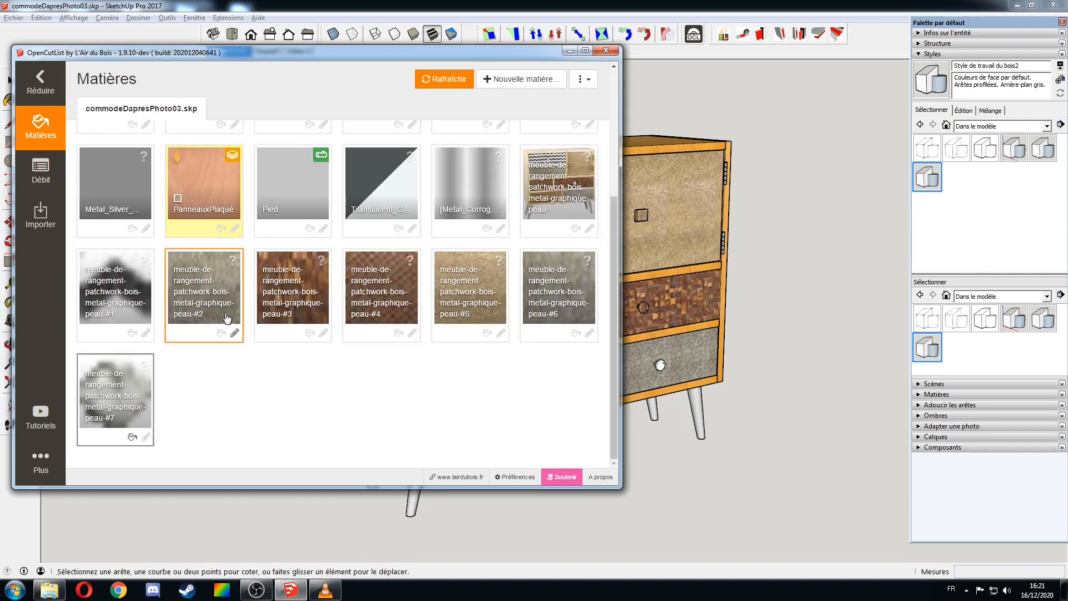
scroll(203, 234, "up", 4)
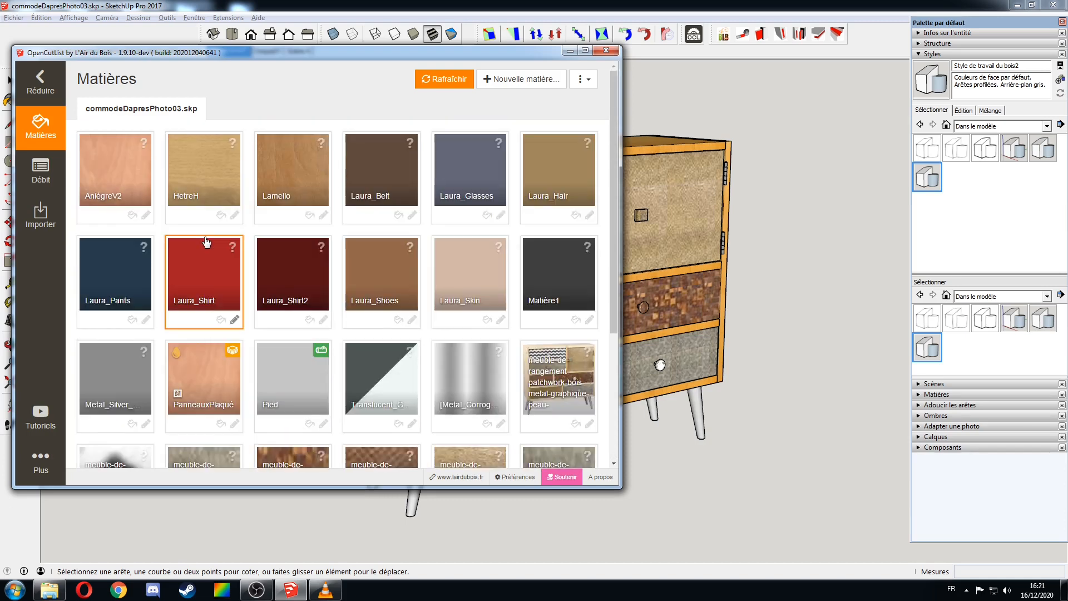
- Rename the material AniégreV2 as CP5, set its type to Panneau with the default cutting options, and validate it
left_click(126, 182)
double_click(356, 147)
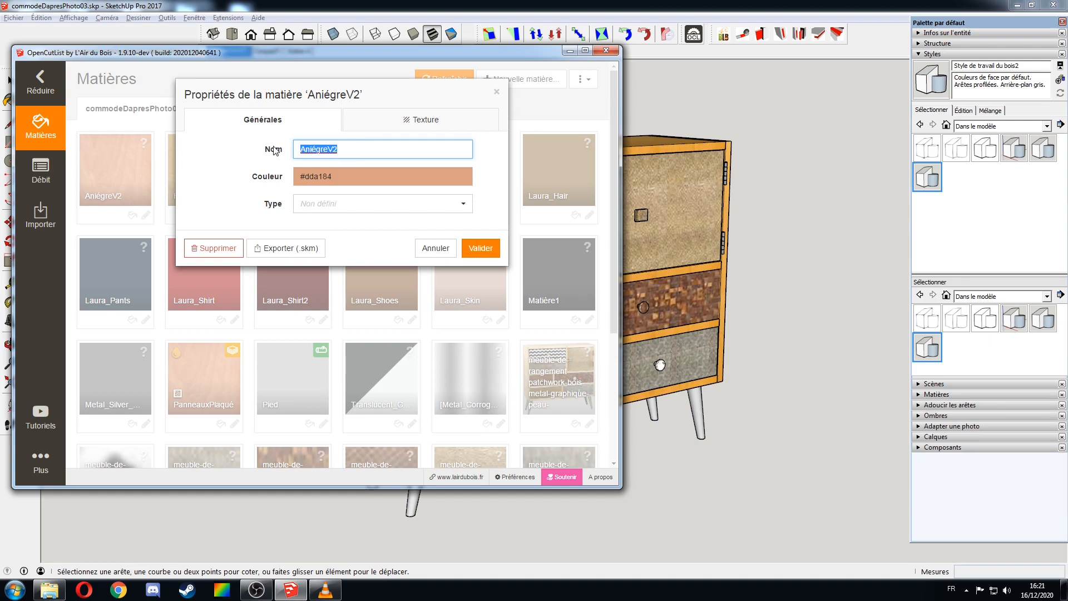
type("CP5")
left_click(339, 204)
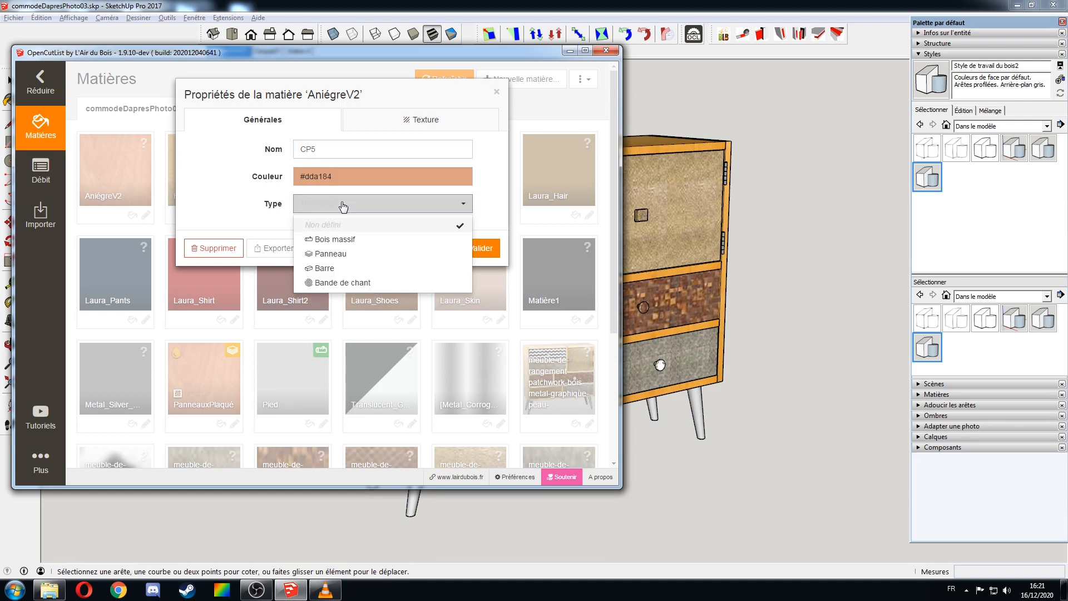
left_click(330, 254)
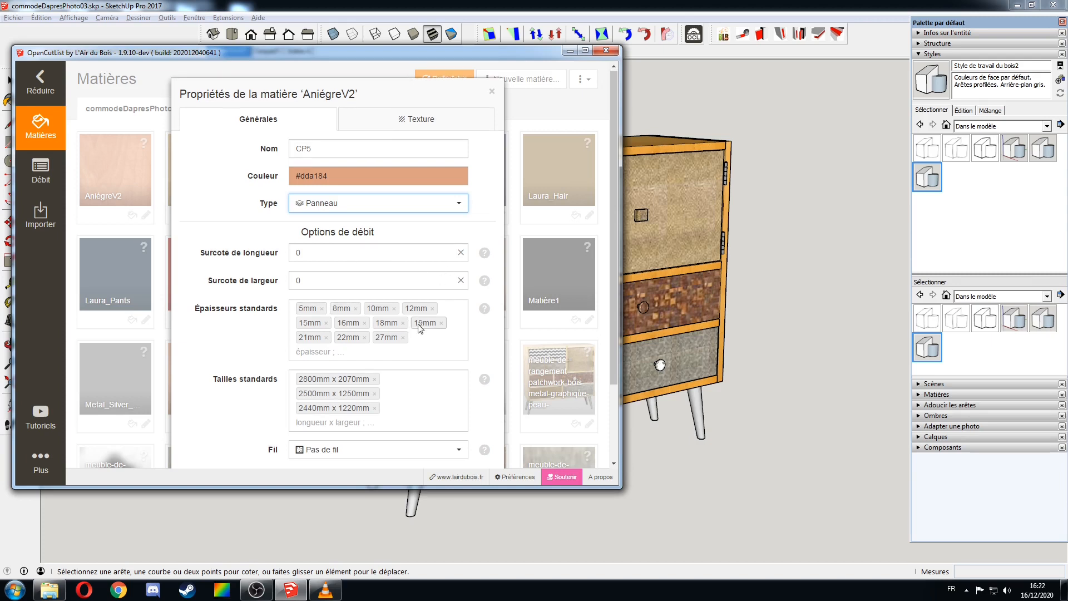
scroll(421, 328, "down", 2)
left_click(481, 434)
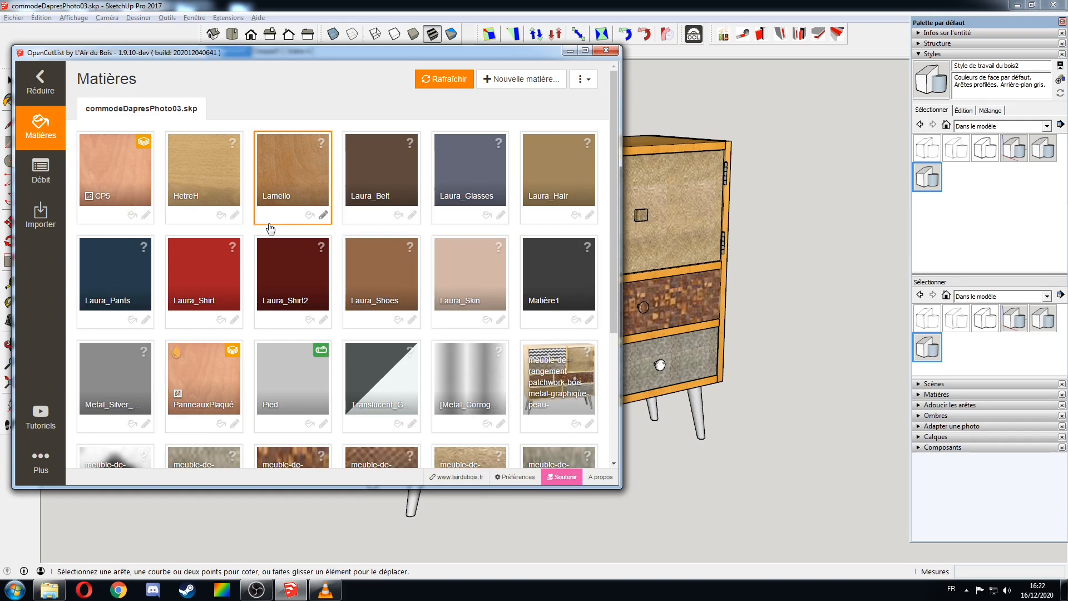
- Rename the material HetreH as Hetre Massif, set its type to Bois massif with the default cutting options, and validate it
left_click(210, 175)
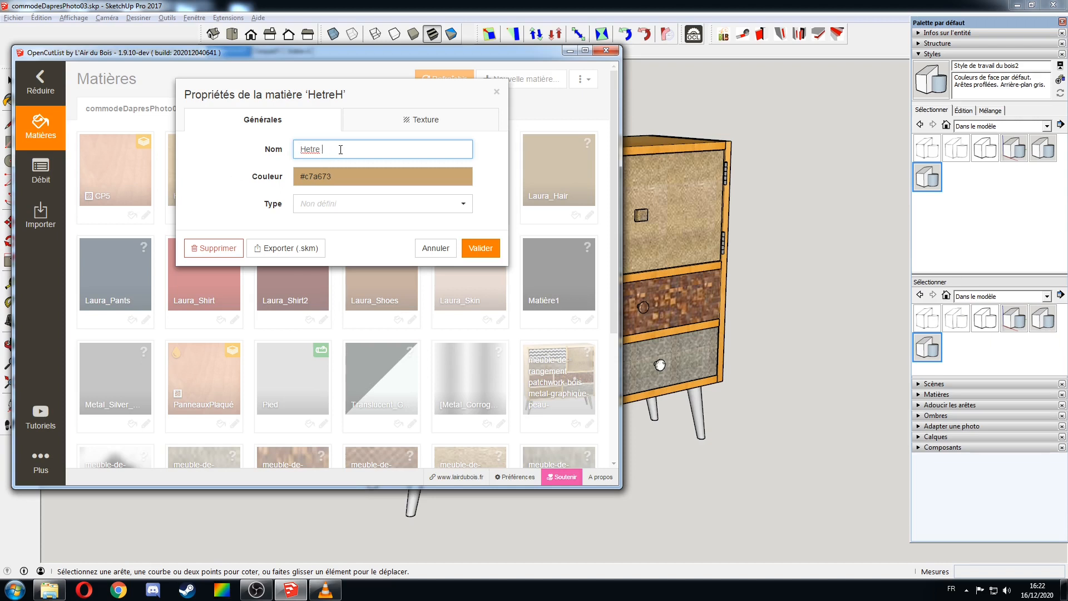
left_click(328, 204)
left_click(332, 239)
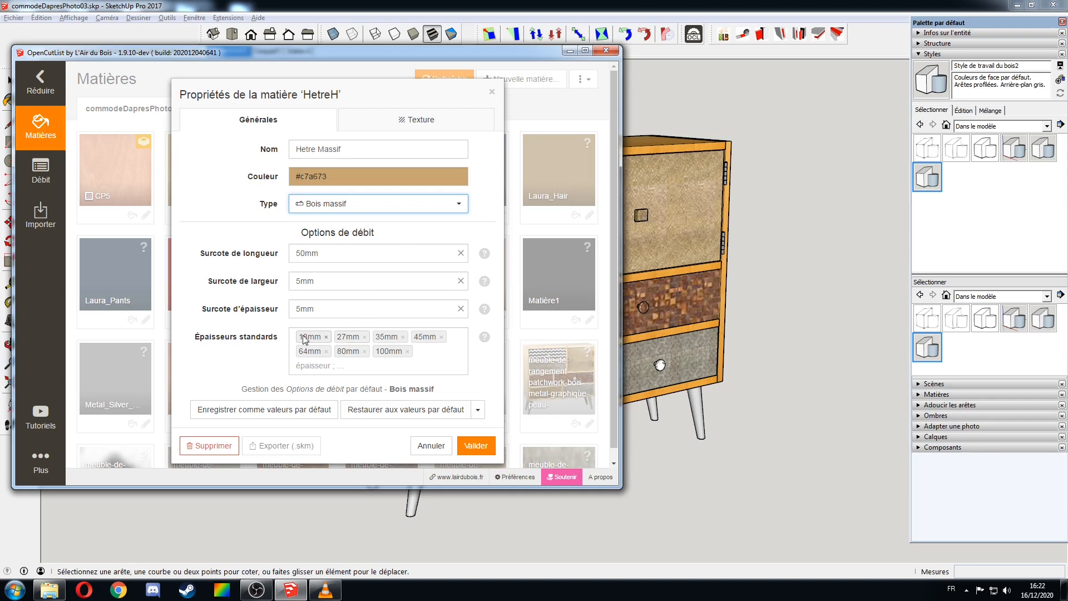
left_click(477, 452)
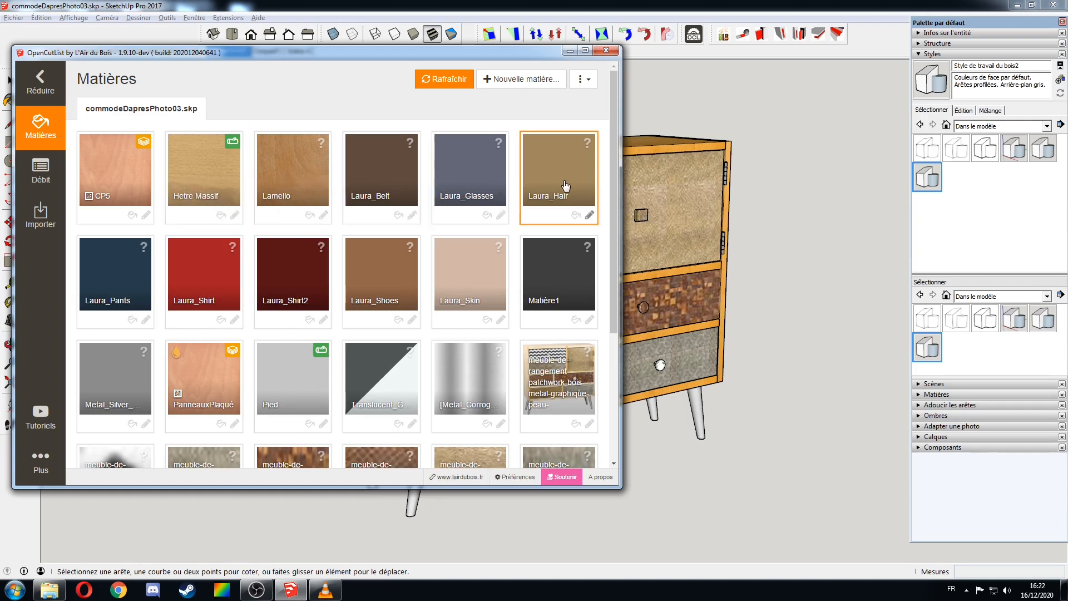
- Generate the cut list for the whole chest
left_click_drag(613, 158, 614, 213)
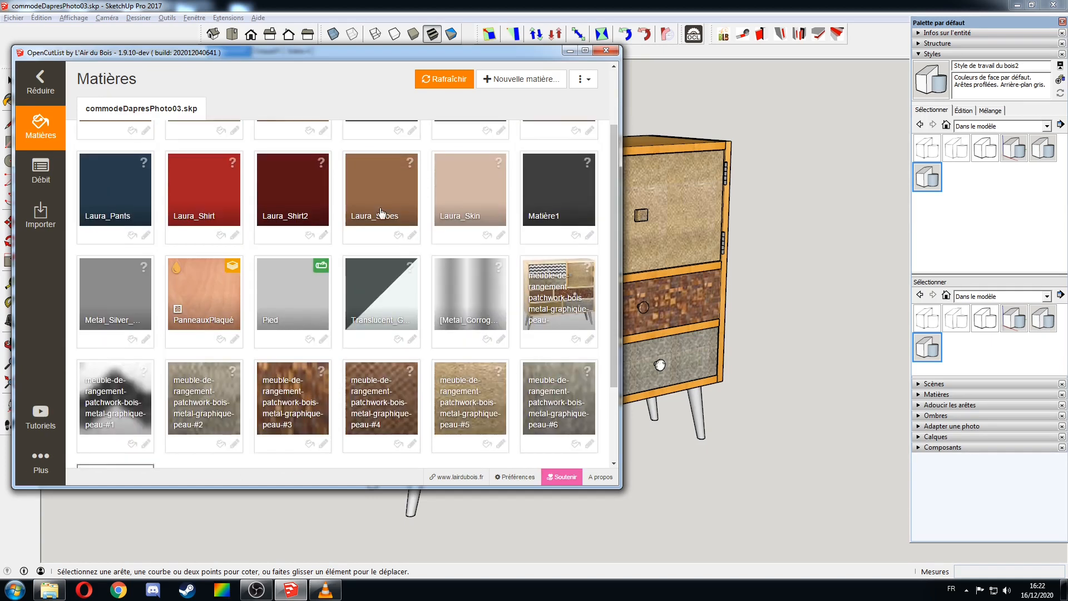
left_click(40, 169)
left_click(382, 87)
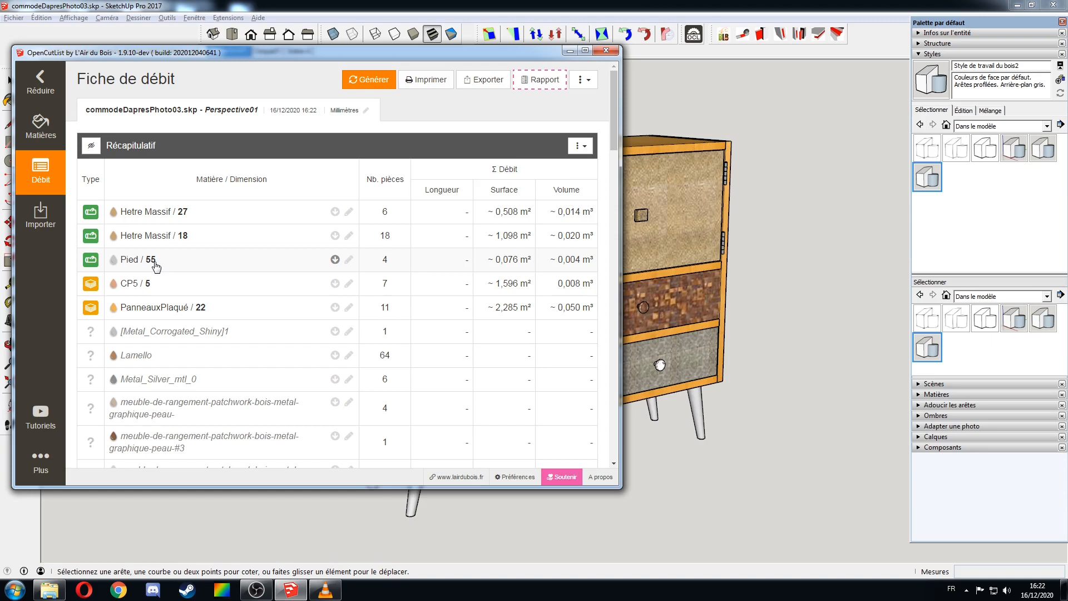
- Review the cut list's material summary and the part dimensions of the Hetre Massif and Pied groups
scroll(143, 289, "down", 1)
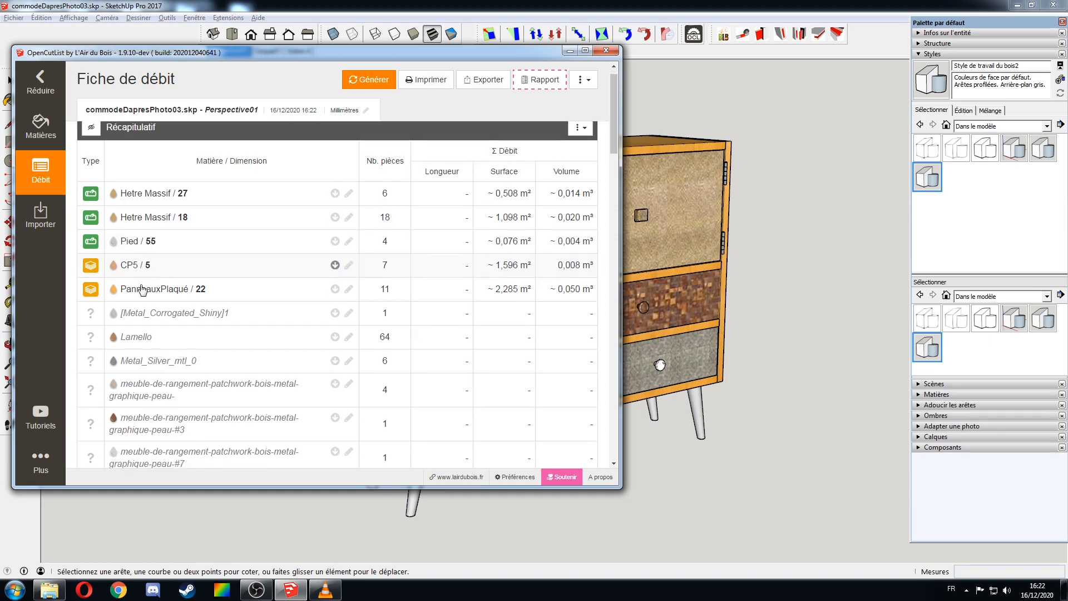
scroll(142, 289, "down", 3)
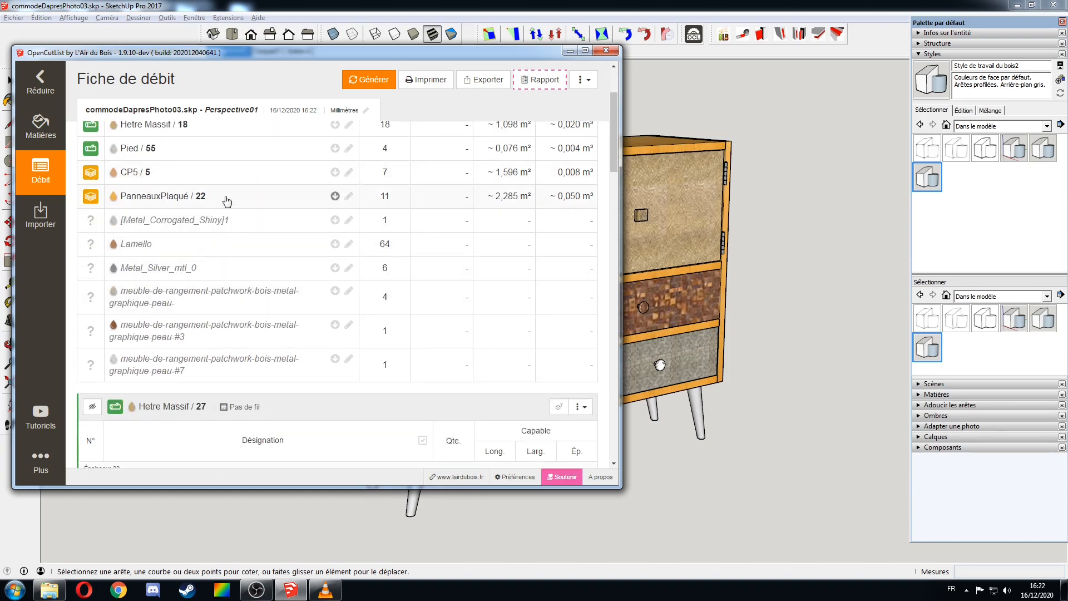
scroll(217, 202, "down", 9)
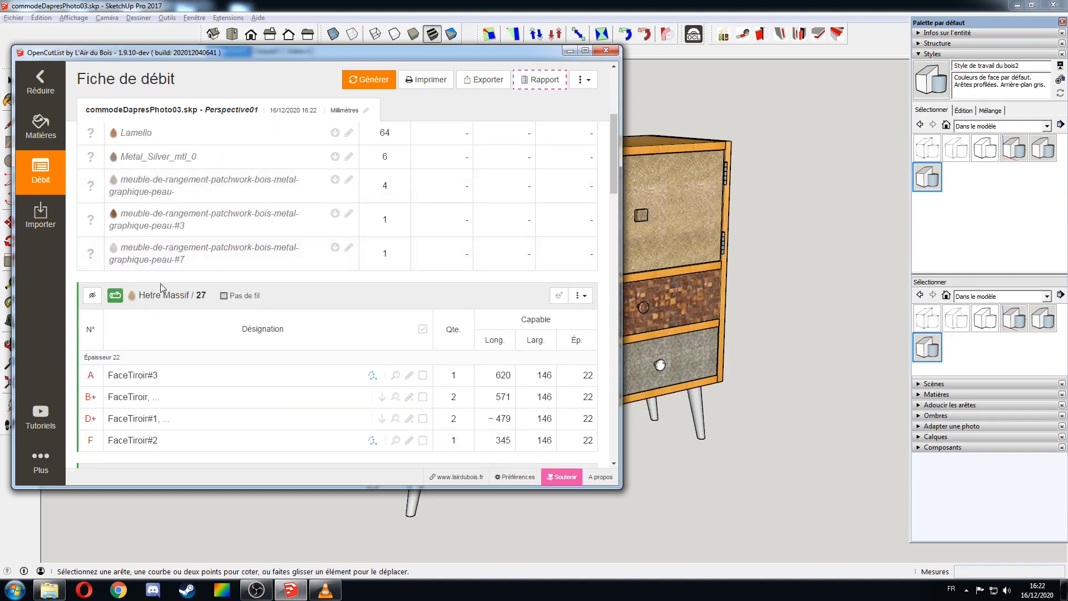
scroll(172, 181, "up", 2)
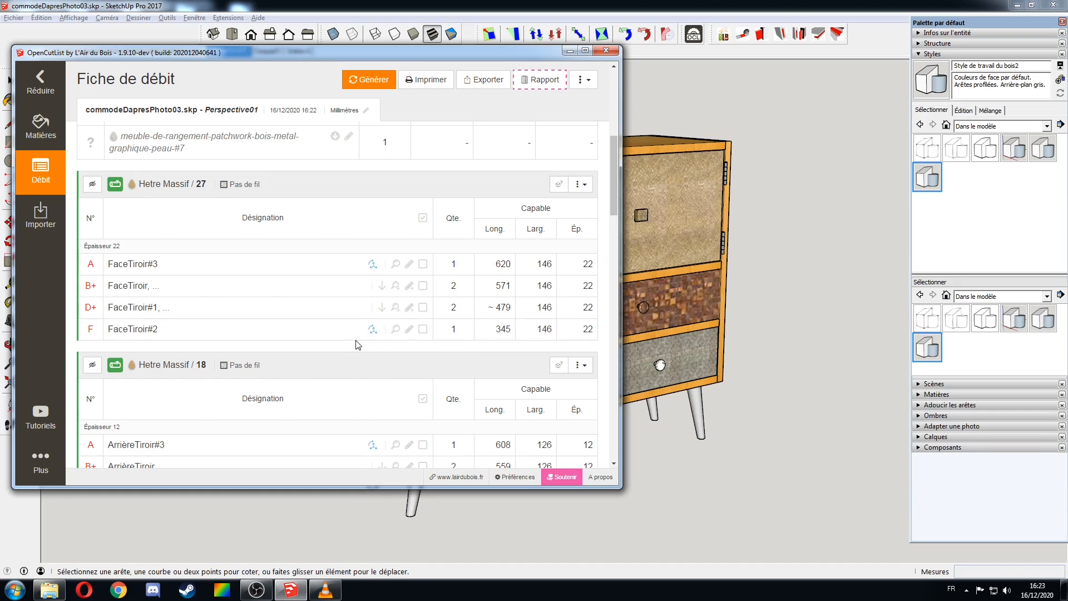
scroll(357, 344, "down", 3)
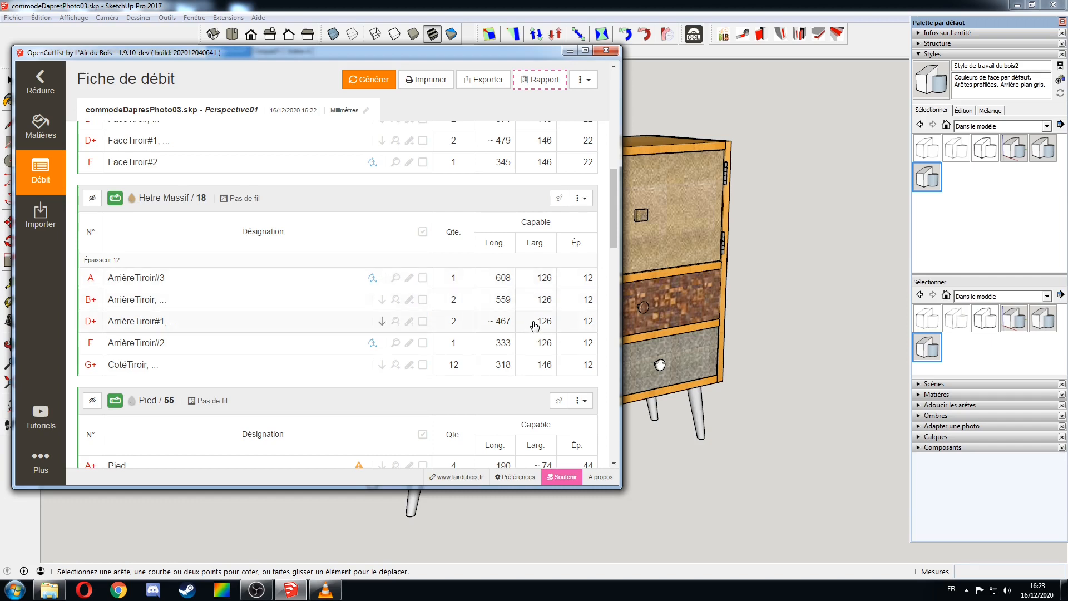
scroll(340, 325, "down", 3)
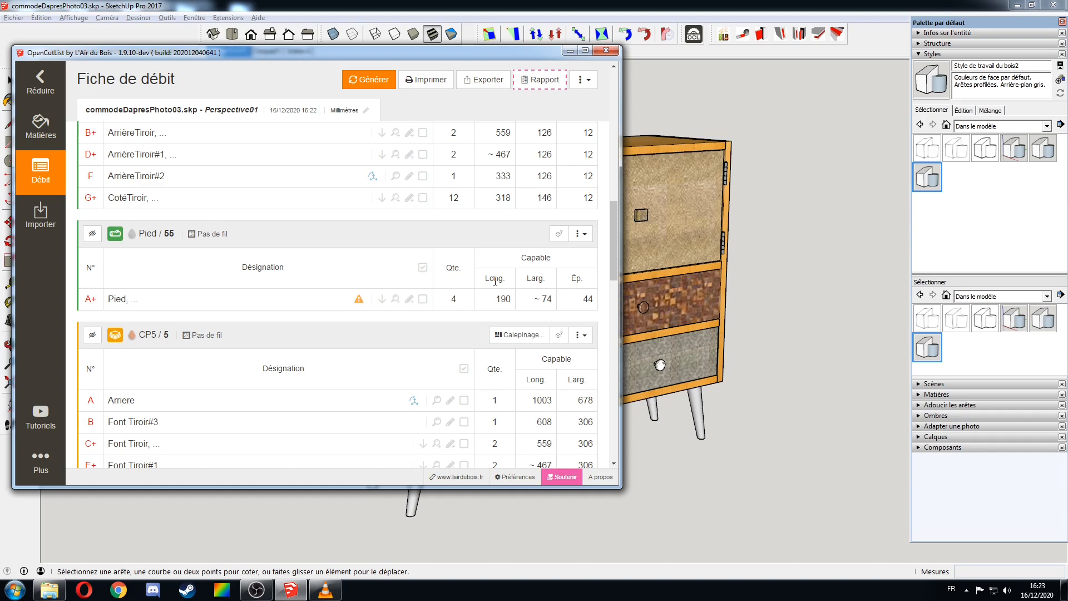
- Expand the Pied row in the cut list and inspect the axes of the part Pied without changing them
left_click(381, 299)
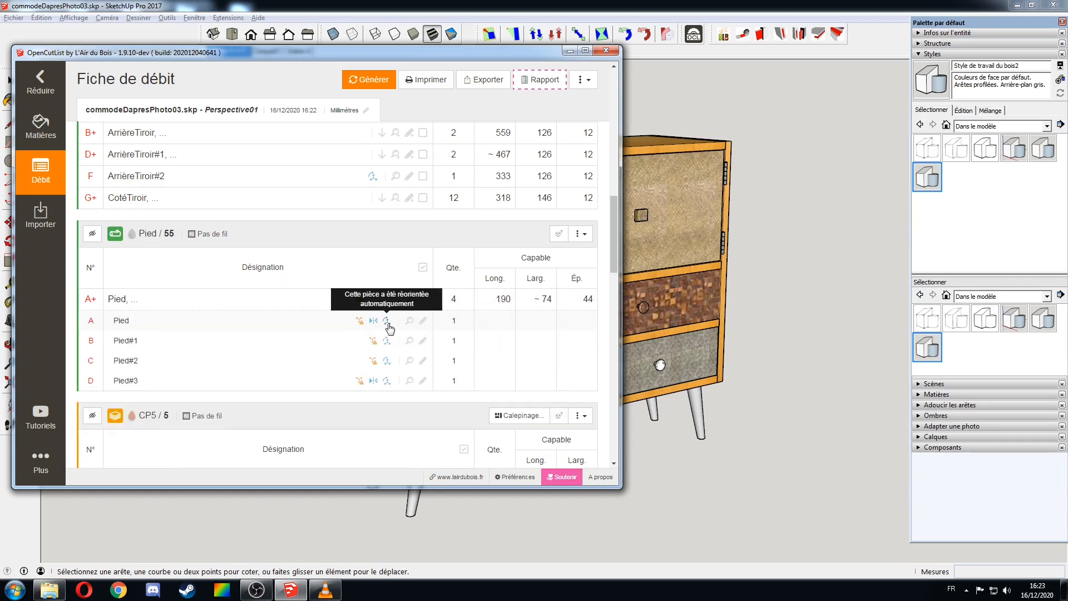
left_click(387, 321)
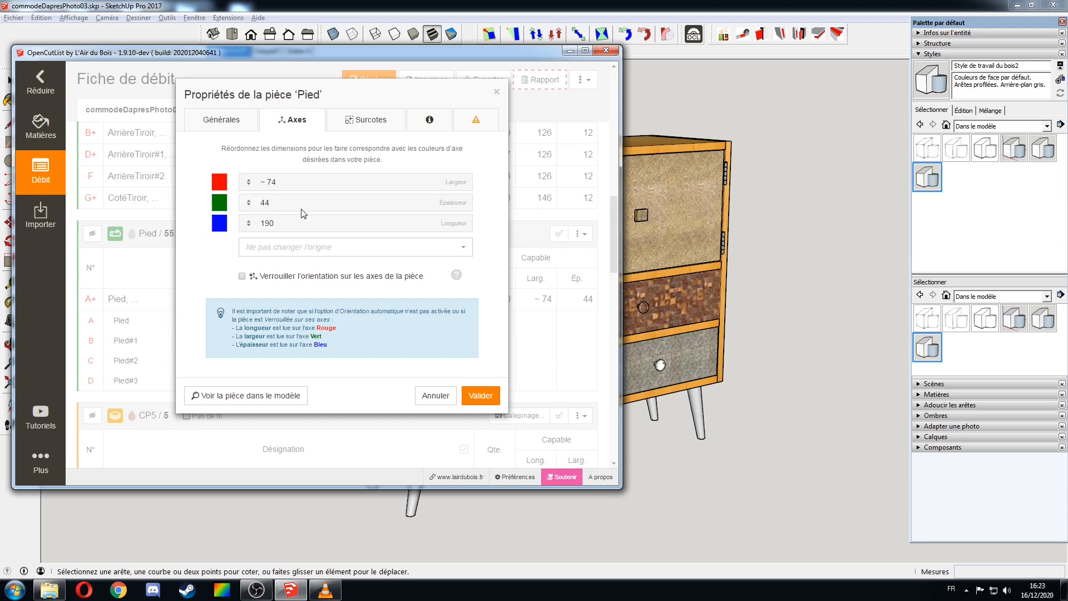
left_click(437, 396)
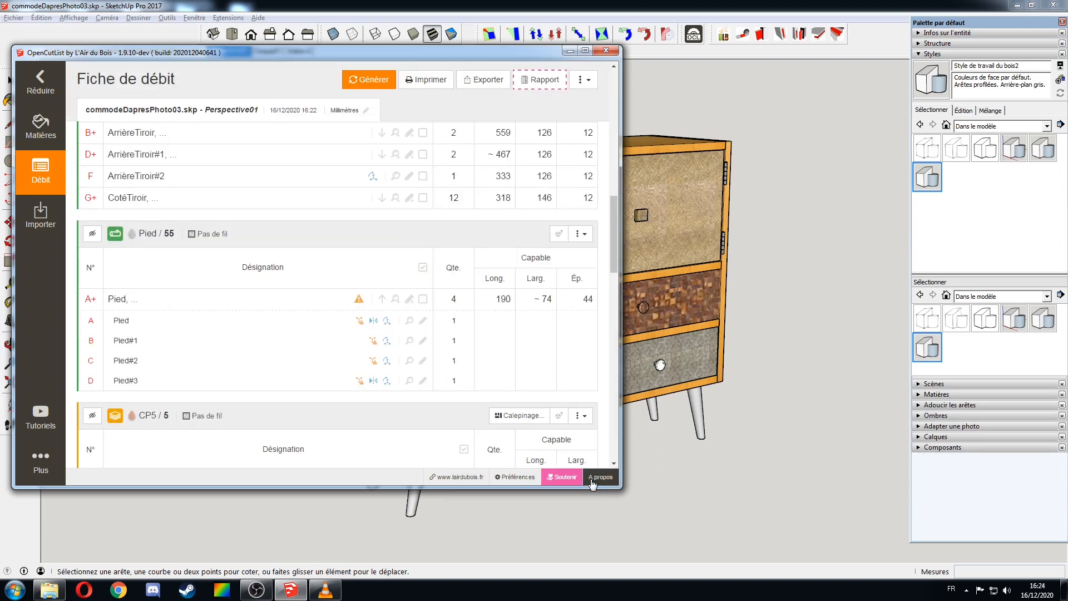
- Close the cut list and open the chest's front-left leg component for editing inside the carcass
left_click(688, 452)
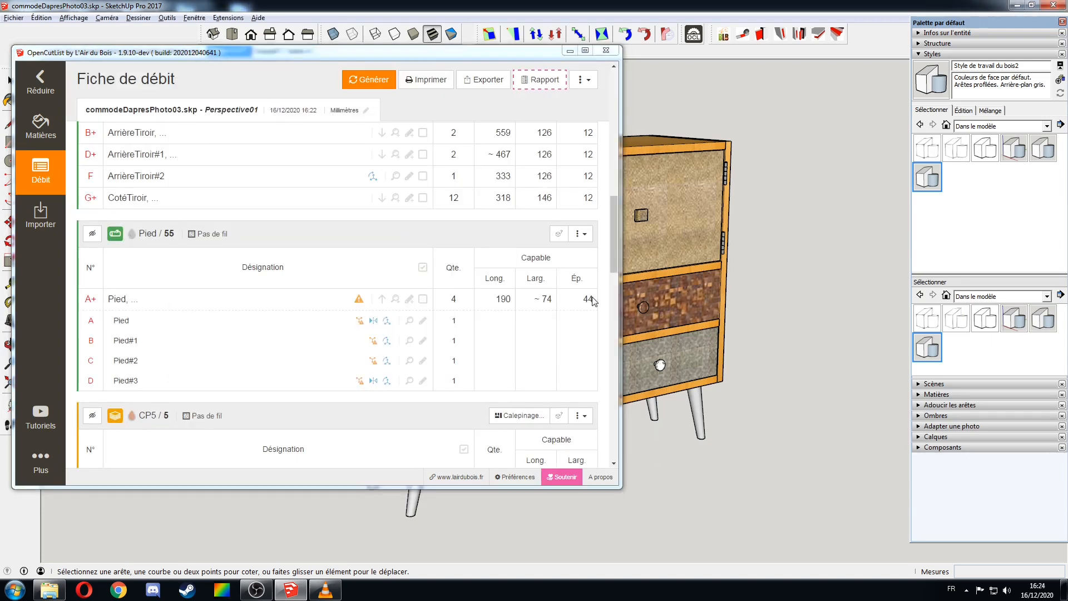
left_click(605, 50)
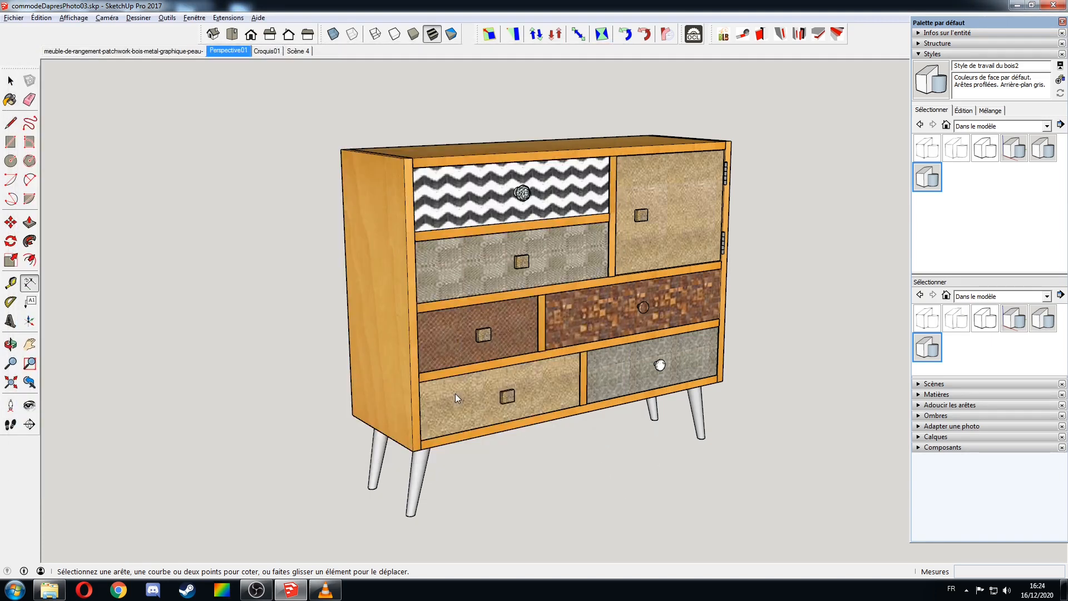
key("space")
double_click(421, 472)
left_click(410, 462)
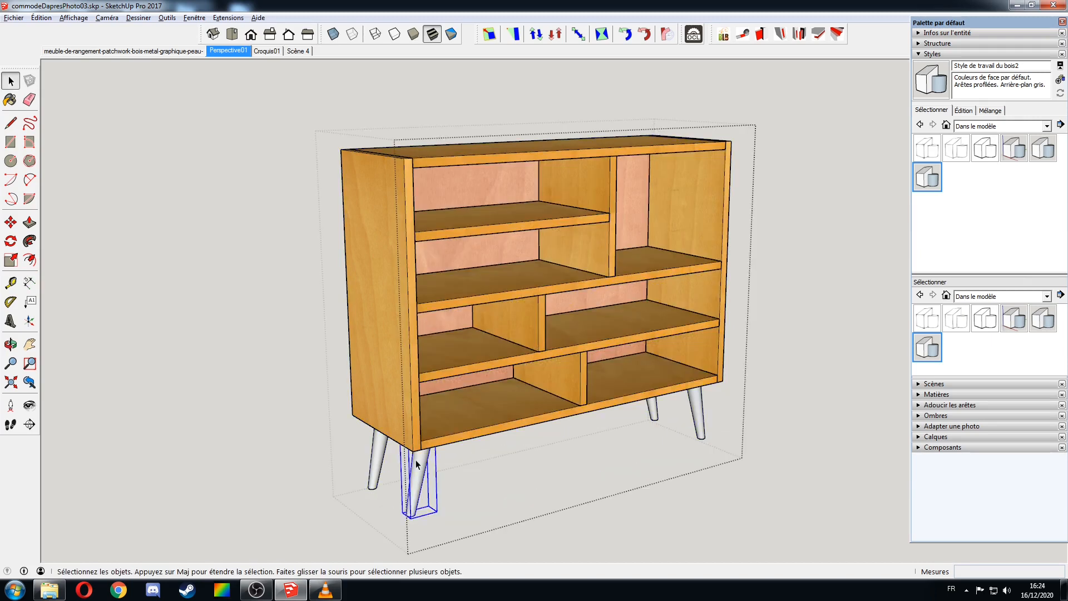
double_click(411, 462)
middle_click_drag(406, 447, 456, 257)
middle_click_drag(477, 390, 347, 435)
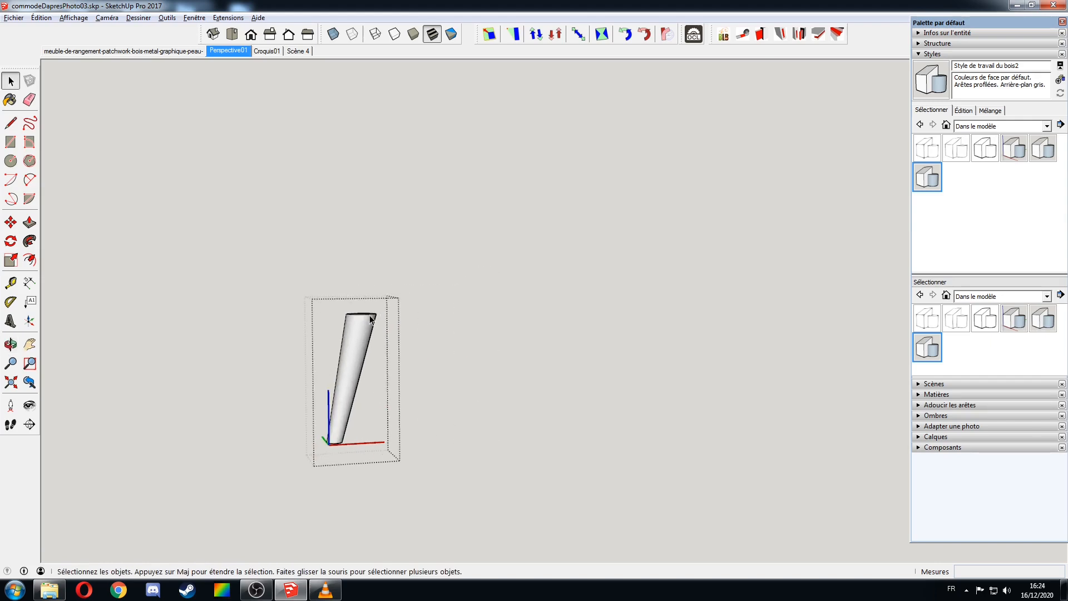
middle_click_drag(354, 349, 189, 362)
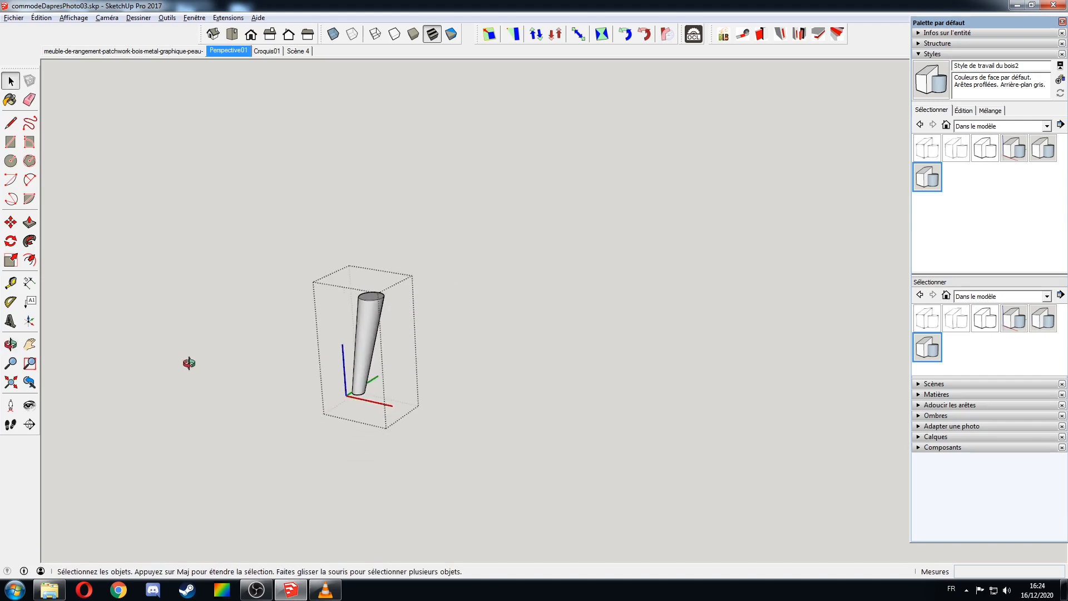
- Realign the leg component's axes with the origin on its top rim and the red axis along its slanted side, then exit the component
left_click(38, 326)
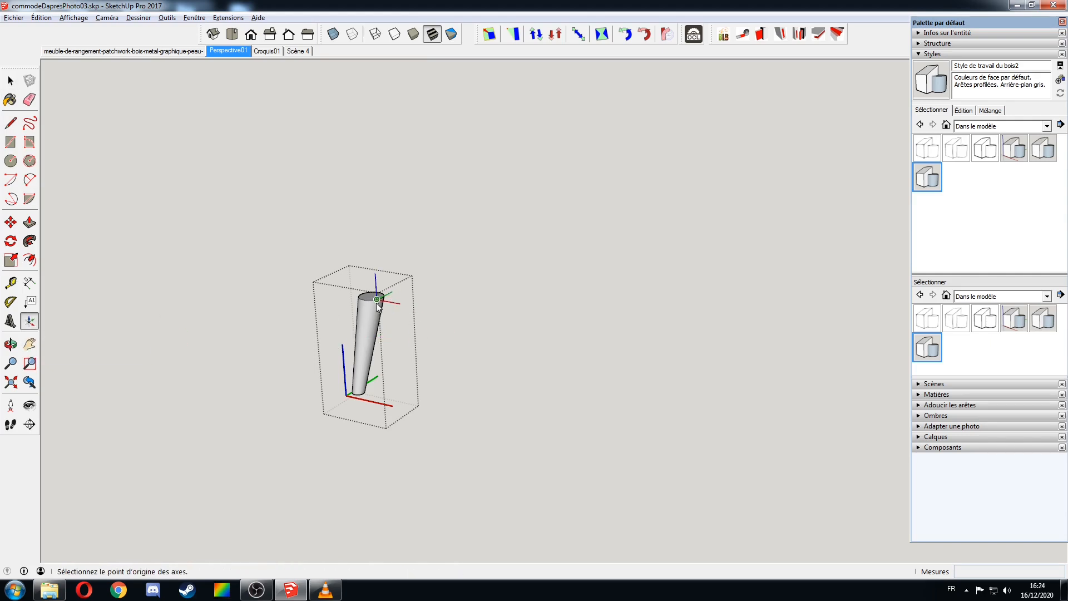
scroll(388, 292, "up", 3)
left_click(388, 290)
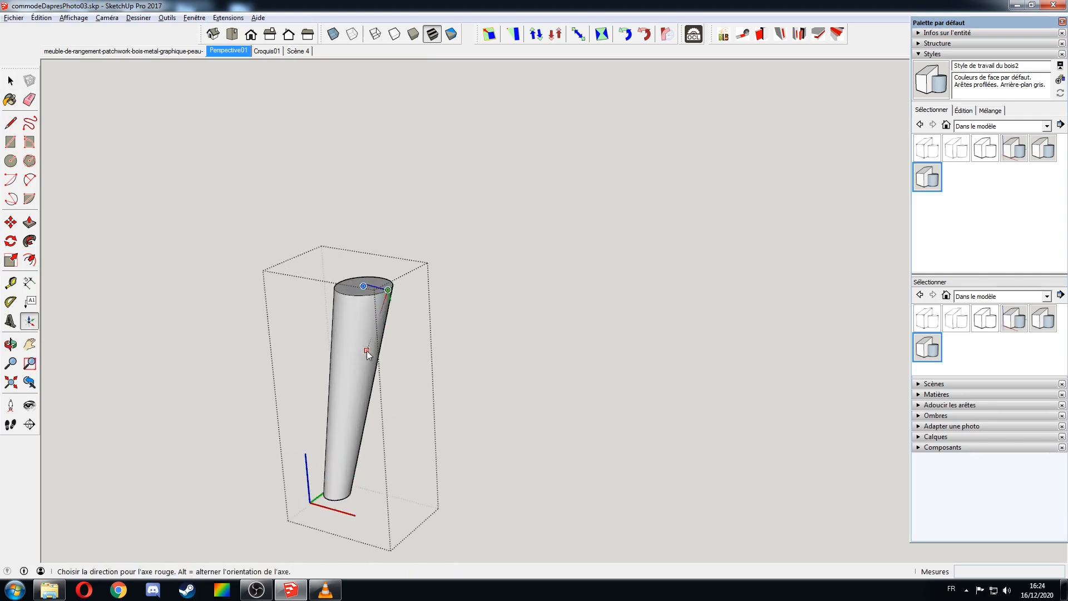
left_click(351, 495)
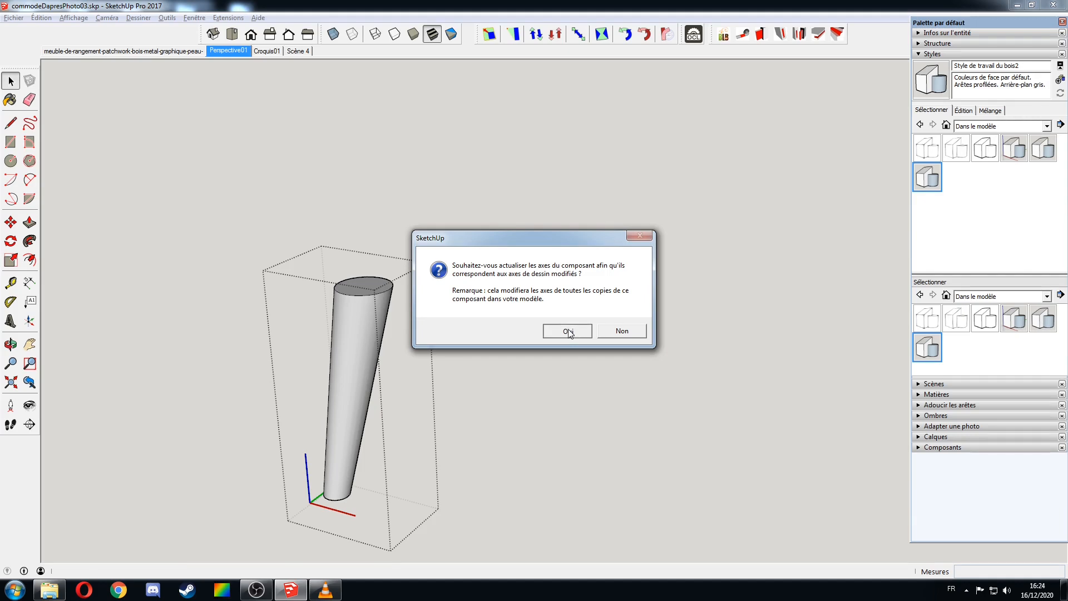
left_click(568, 331)
triple_click(352, 362)
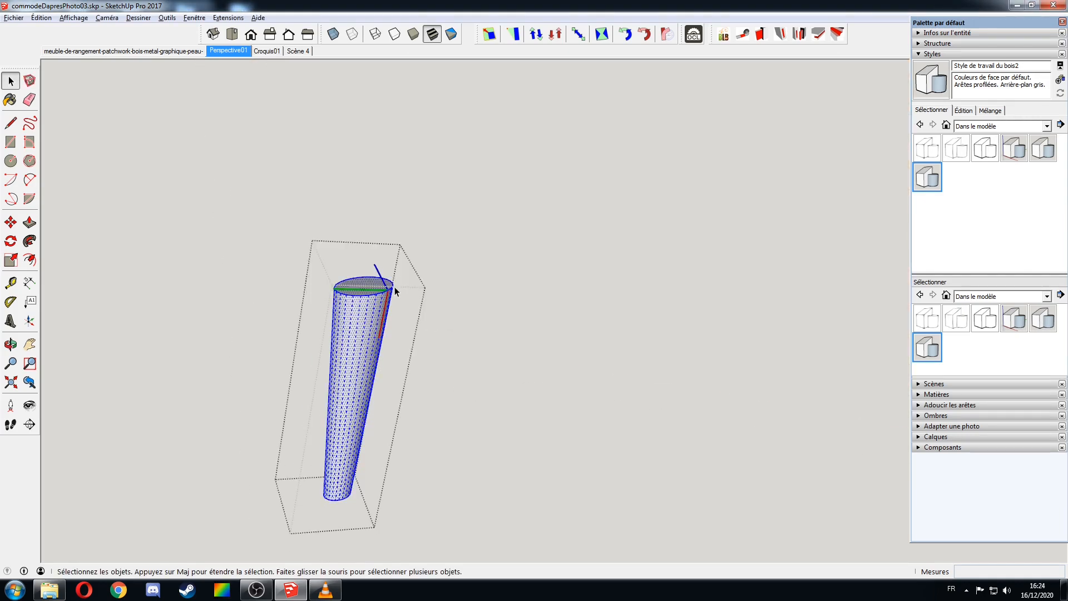
left_click(205, 381)
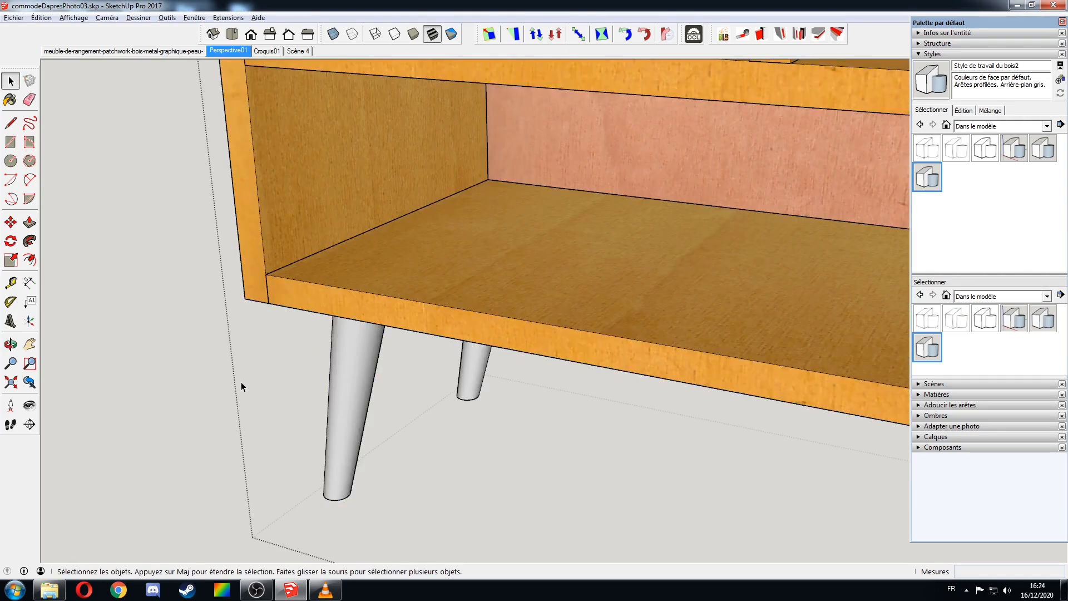
- Reopen OpenCutList and generate a new cut list to check the Pied parts
left_click(694, 35)
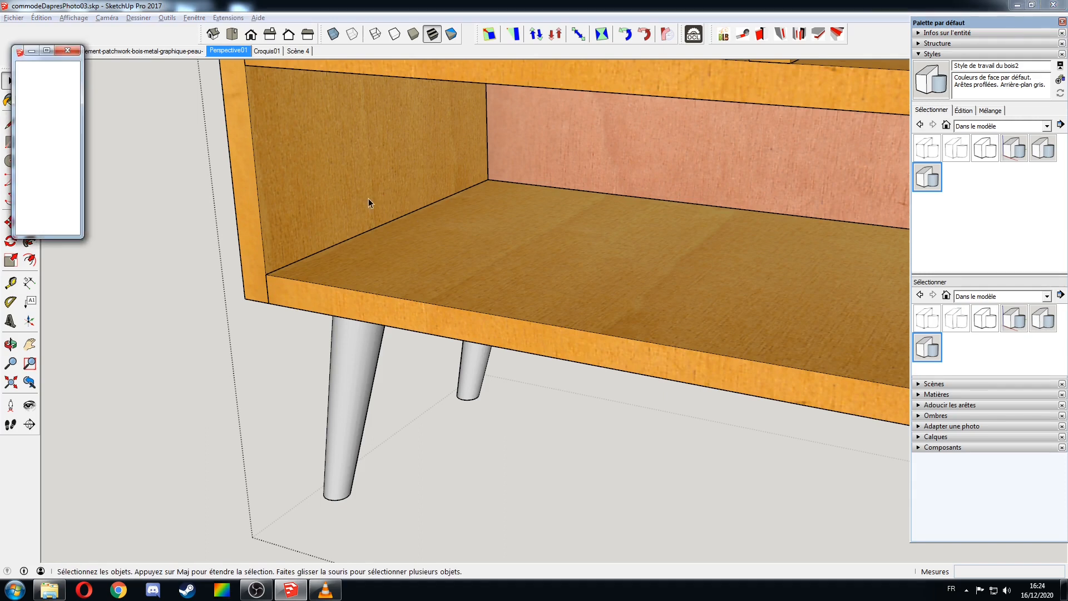
left_click(40, 169)
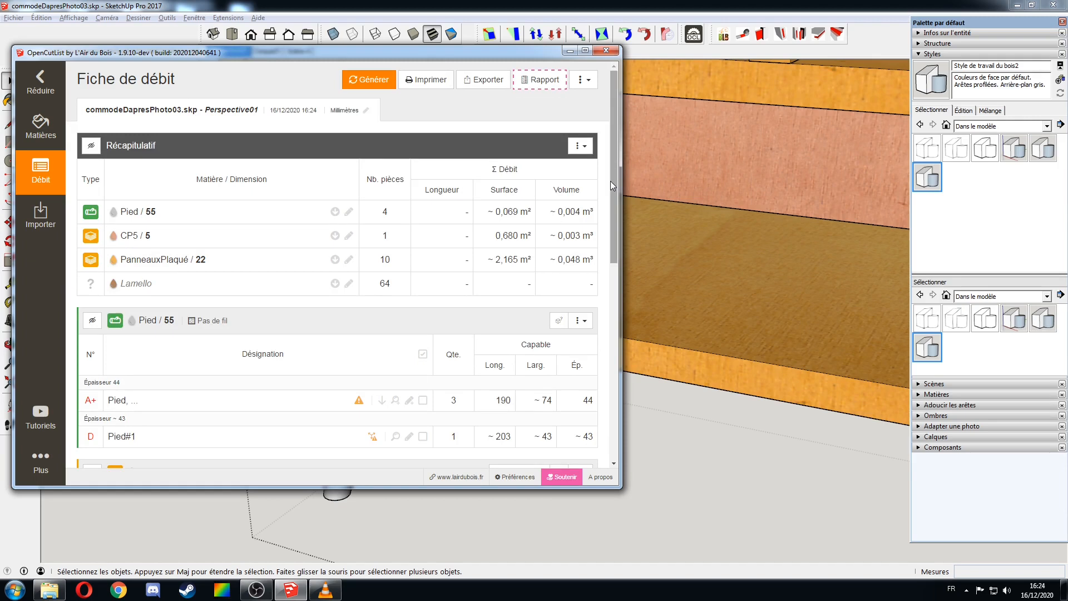
left_click_drag(610, 182, 614, 210)
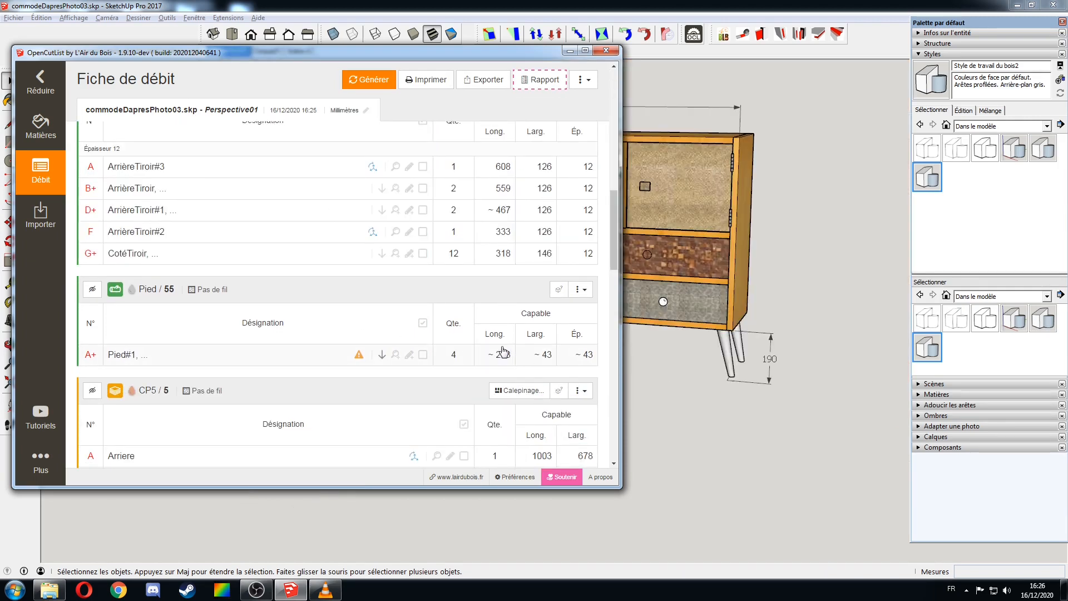
- Examine the leg dimensions in the Pied group and the panel sizes in the CP5 group of the cut list
scroll(497, 365, "up", 3)
scroll(497, 359, "down", 4)
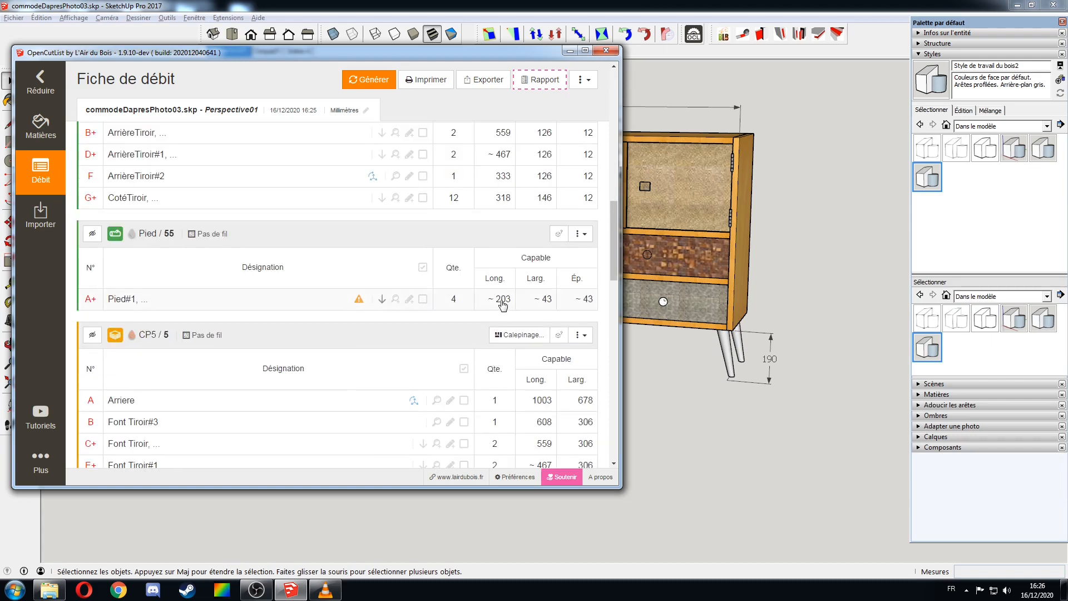
scroll(345, 315, "down", 1)
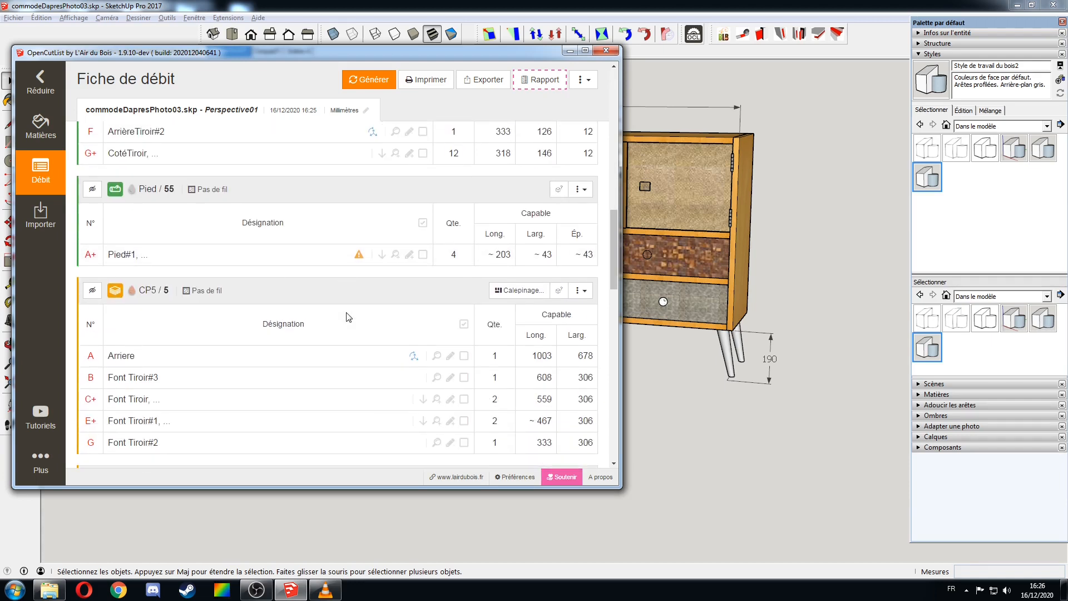
scroll(261, 284, "down", 1)
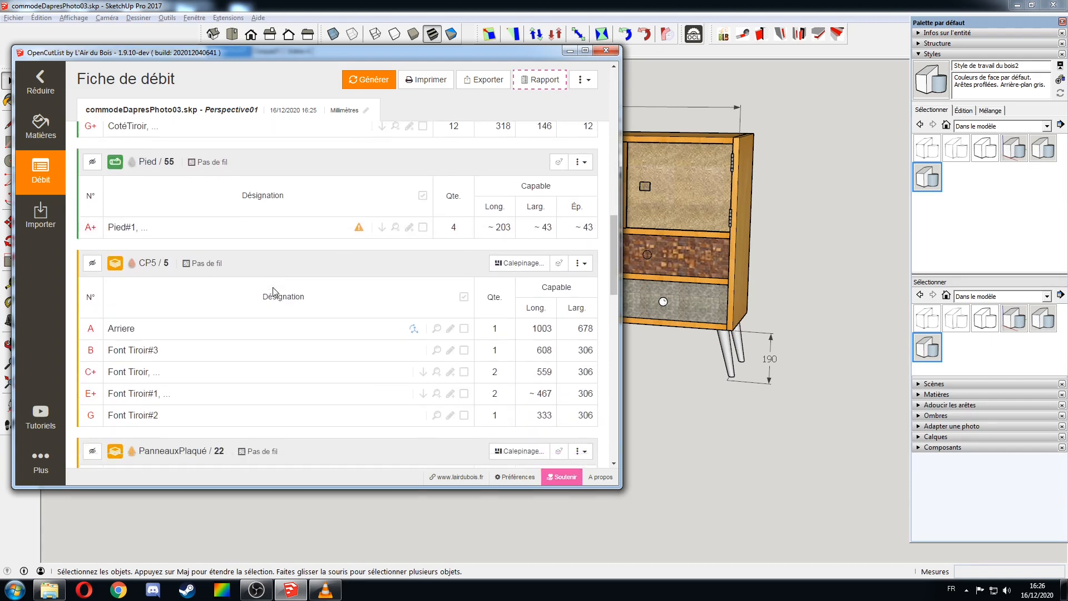
scroll(149, 271, "down", 1)
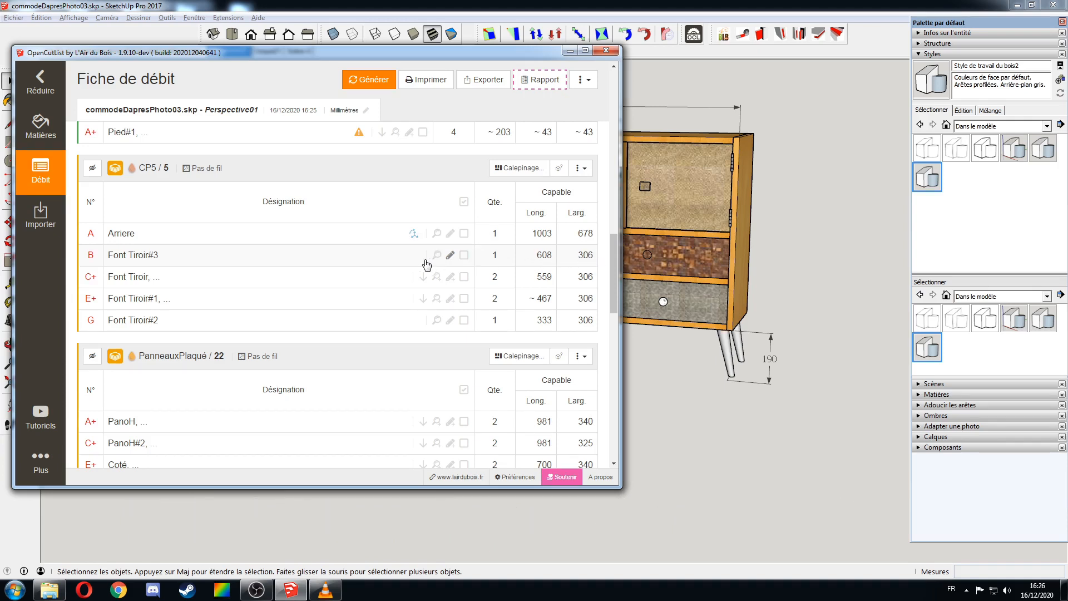
- Reorder the axes of part Font Tiroir#3 so 306 is the length and 608 the width, with orientation locked to its axes
double_click(408, 258)
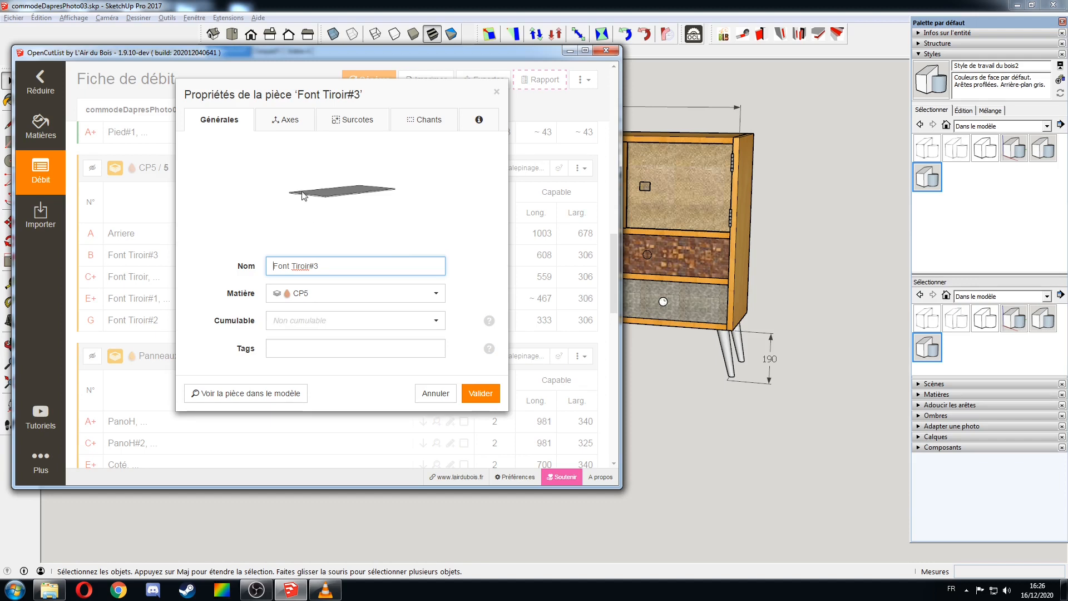
left_click(287, 120)
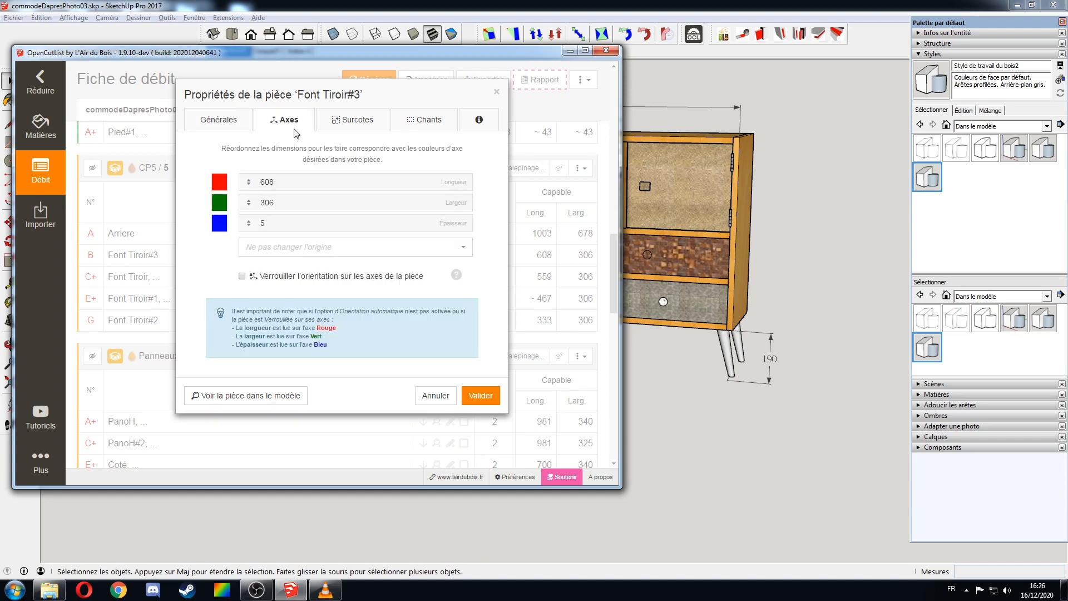
left_click_drag(250, 205, 255, 182)
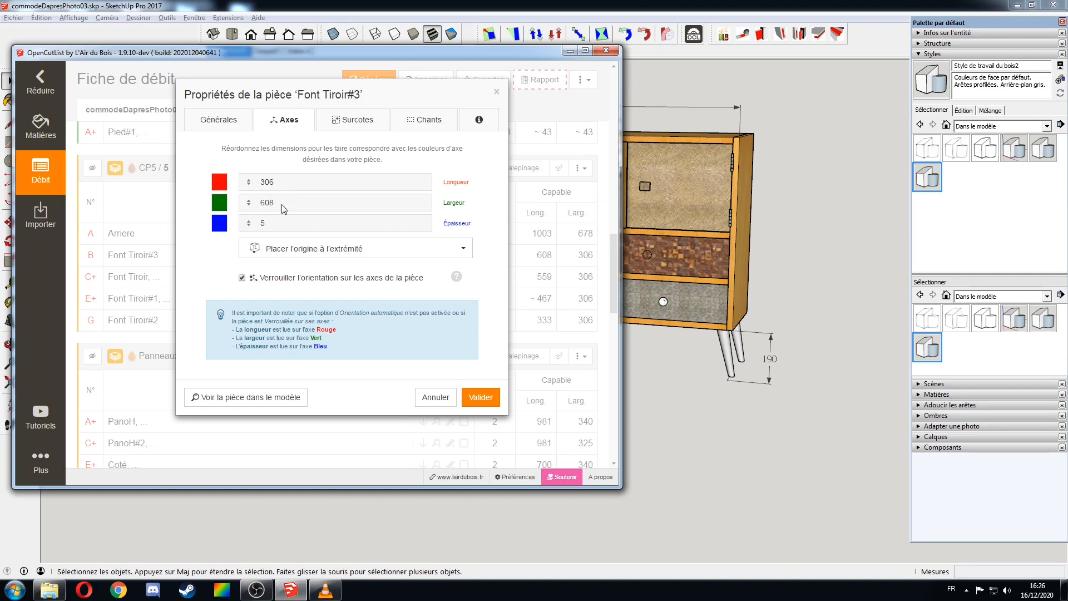
left_click(481, 397)
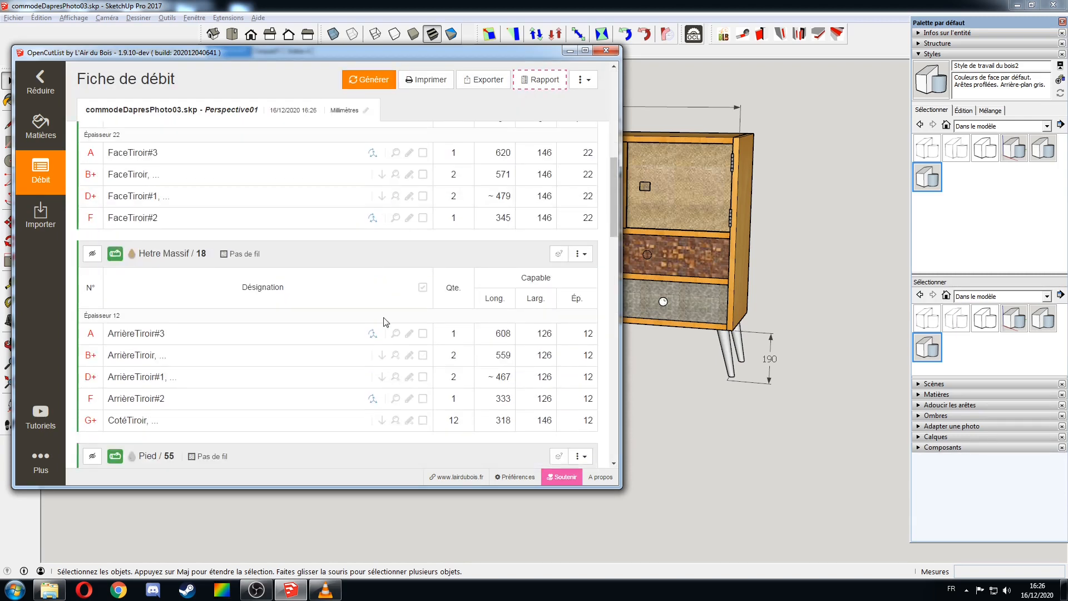
- Swap the length and width axes of part Font Tiroir in the CP5 group, making 306 the length and 559 the width
scroll(494, 343, "up", 4)
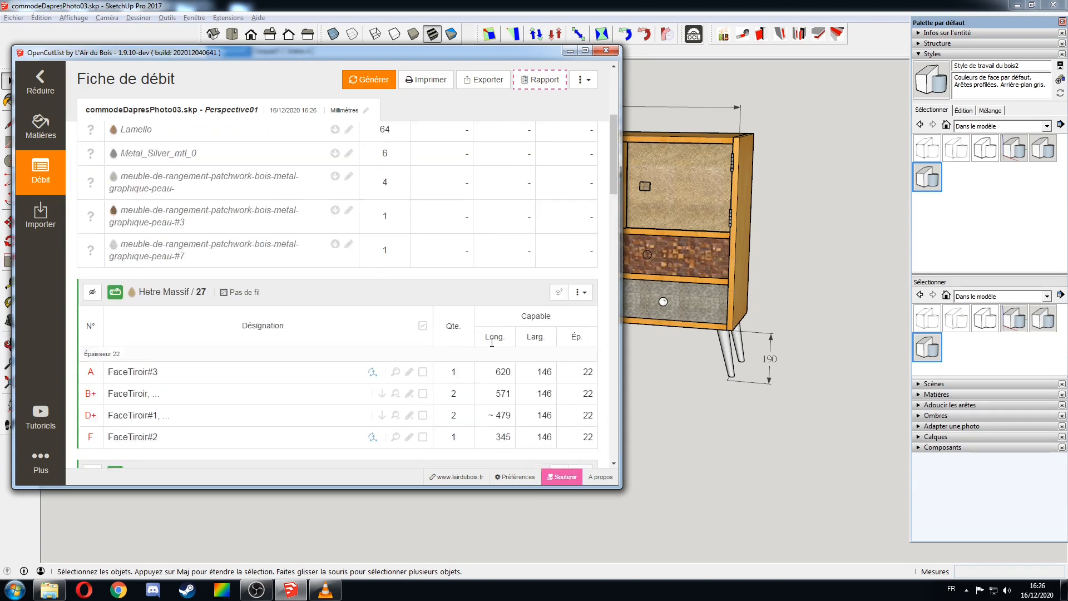
scroll(492, 343, "down", 5)
left_click(396, 315)
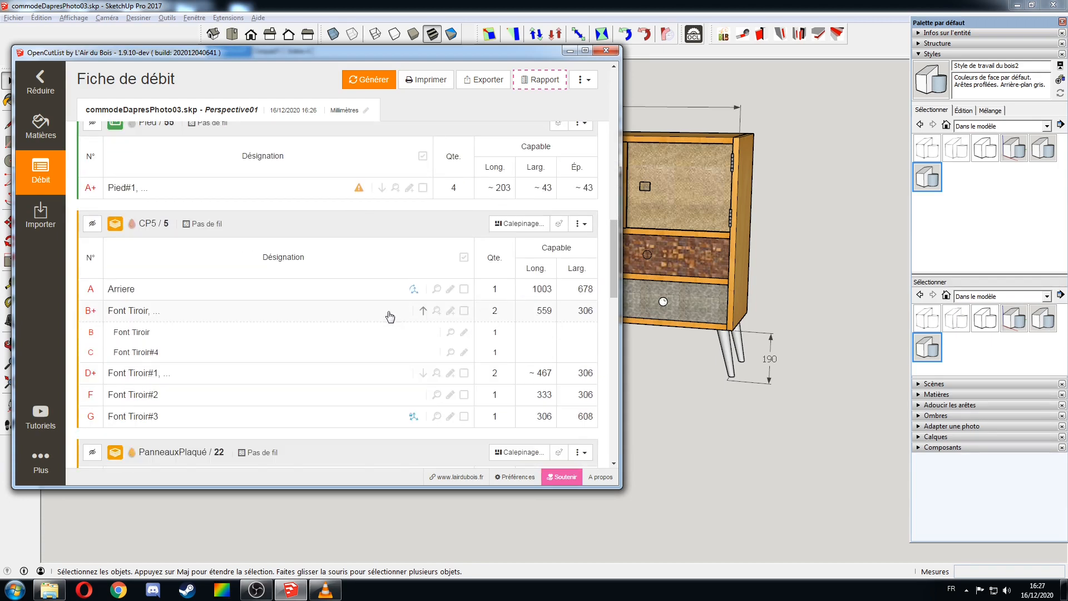
left_click(367, 334)
left_click(472, 396)
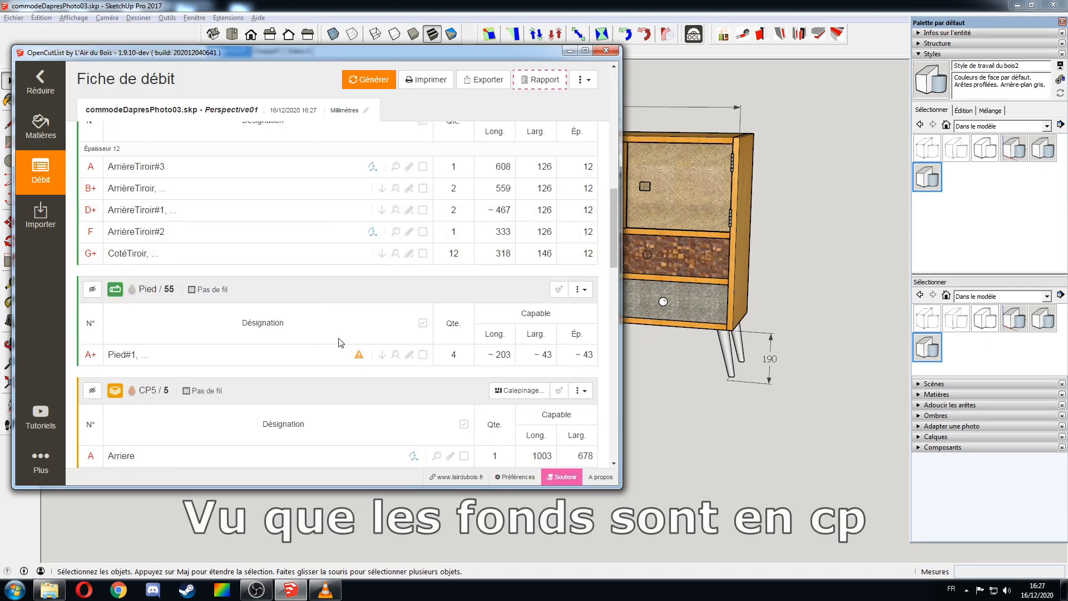
- Swap the length and width axes of part Font Tiroir#1 so 306 becomes its length
scroll(339, 341, "down", 3)
left_click(364, 333)
left_click(409, 354)
left_click_drag(266, 207, 267, 182)
left_click(468, 396)
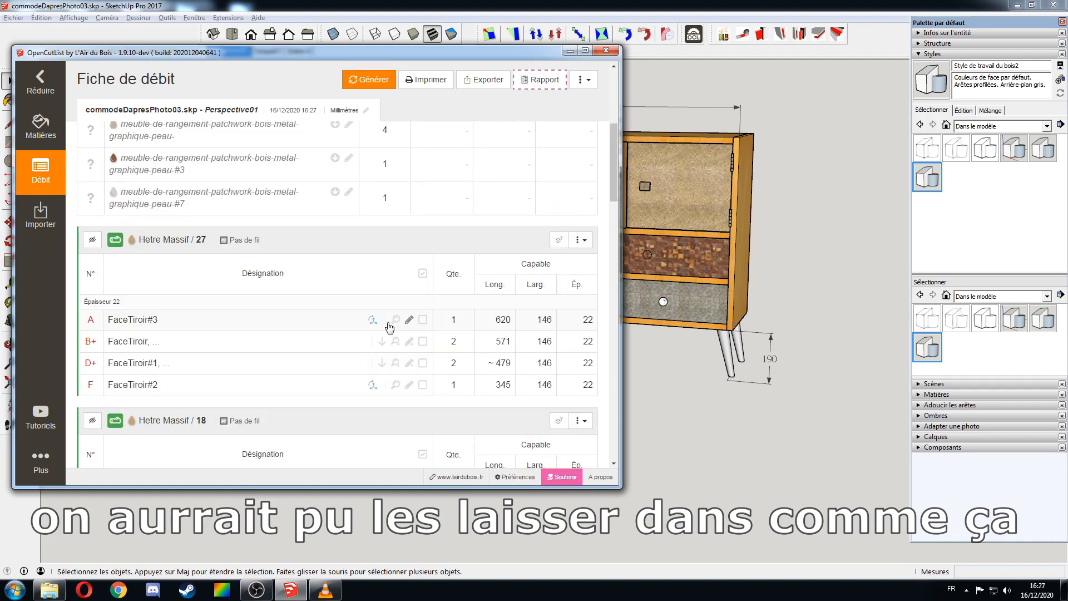
- Reorder the axes of the remaining drawer bottoms, Font Tiroir#4, Font Tiroir#5 and Font Tiroir#2, so 306 becomes their length
left_click(386, 368)
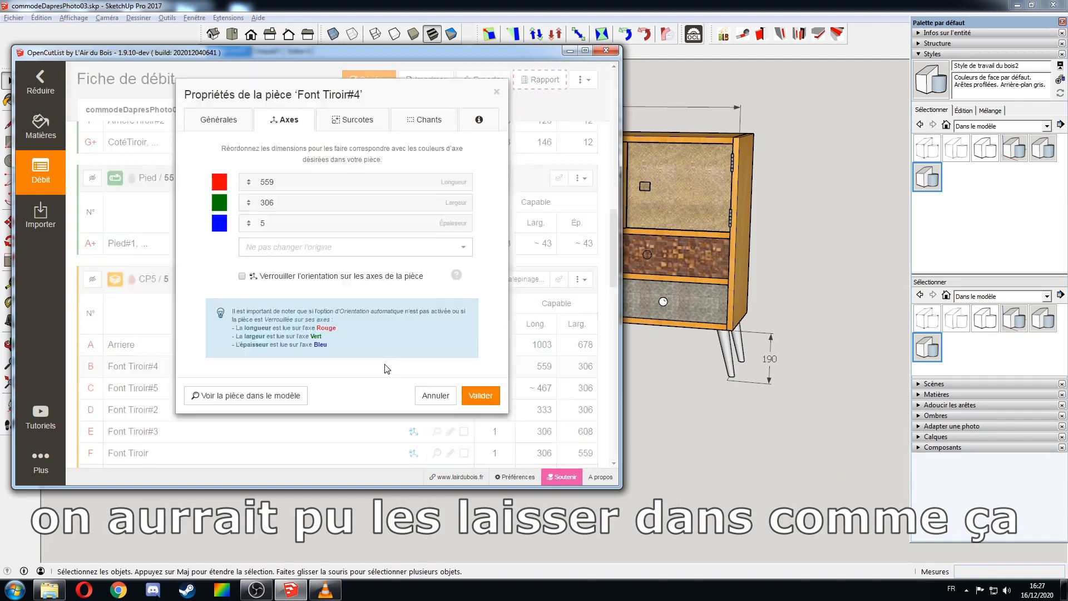
left_click_drag(265, 201, 267, 176)
left_click(473, 396)
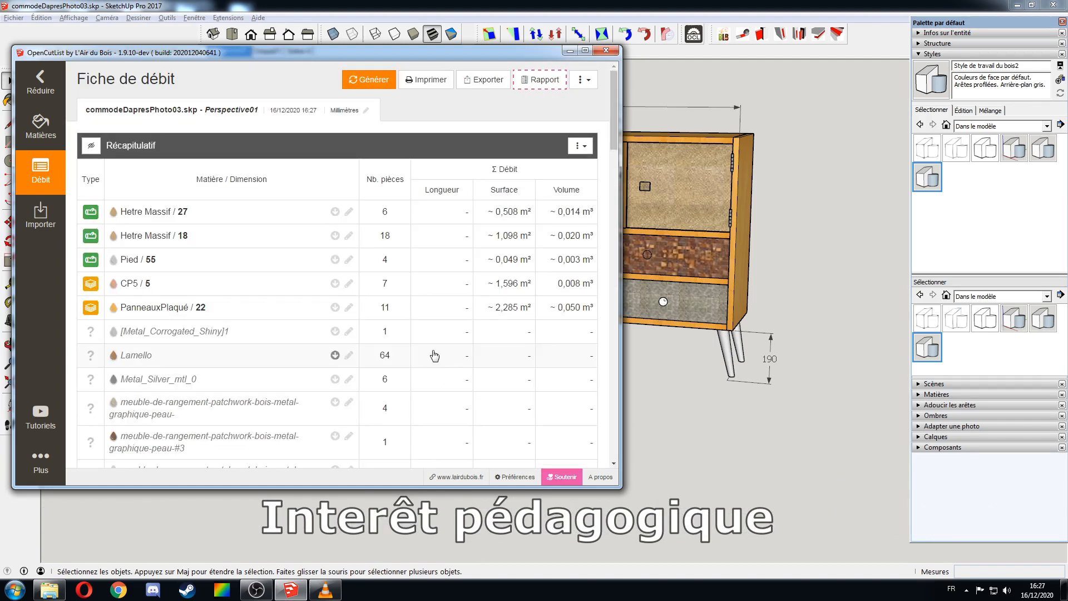
left_click(388, 367)
left_click_drag(249, 203, 249, 180)
left_click(473, 396)
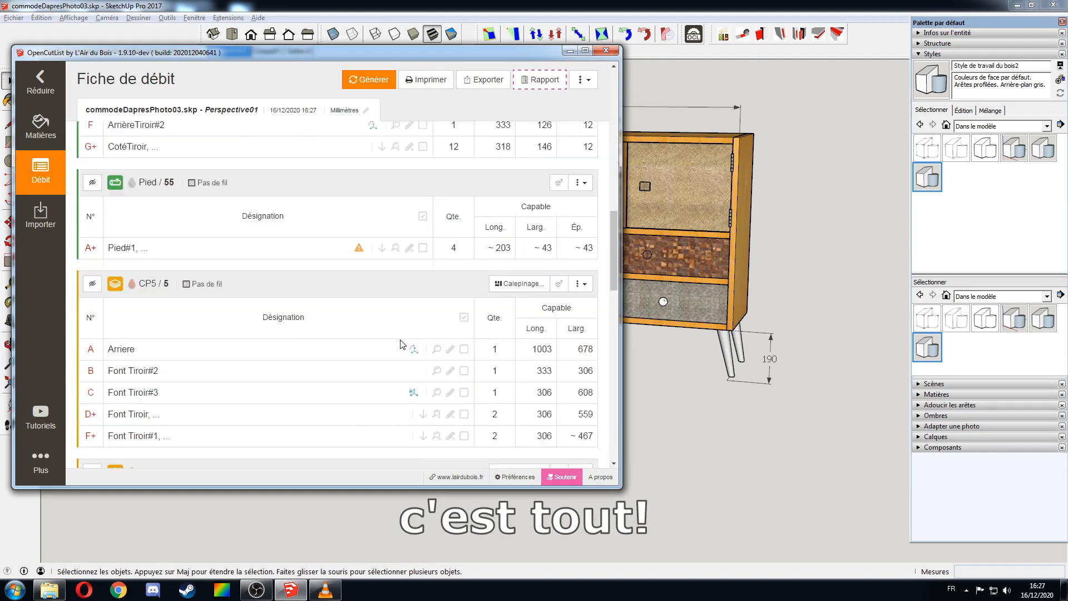
left_click(385, 277)
left_click(473, 397)
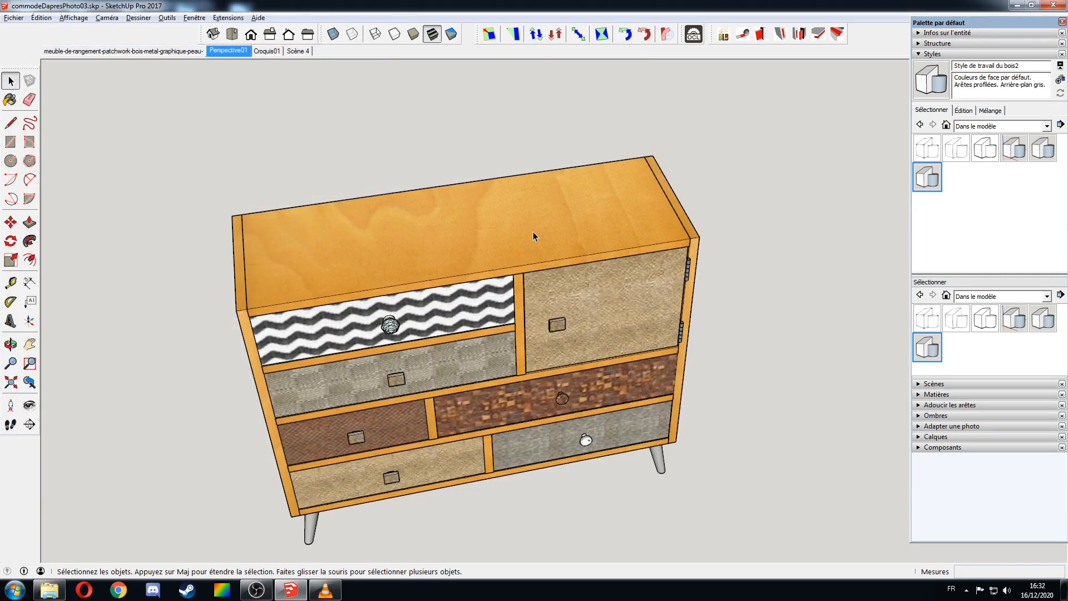
- Open the chest's carcass, select its top panel and generate a cut list for that panel only
left_click(533, 232)
double_click(533, 232)
middle_click_drag(533, 232, 451, 293)
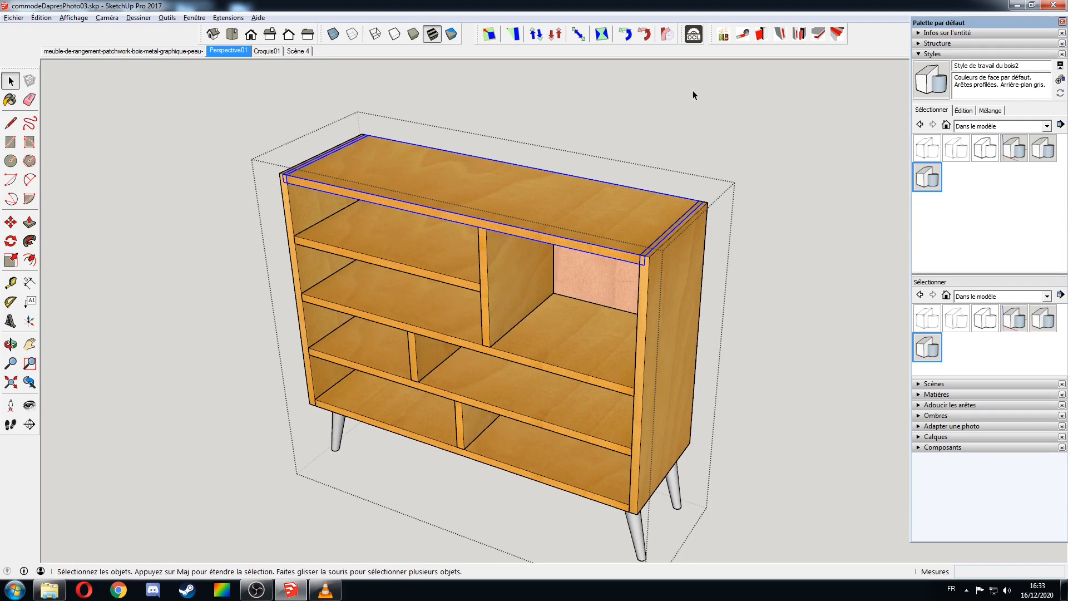
left_click(693, 34)
left_click(62, 169)
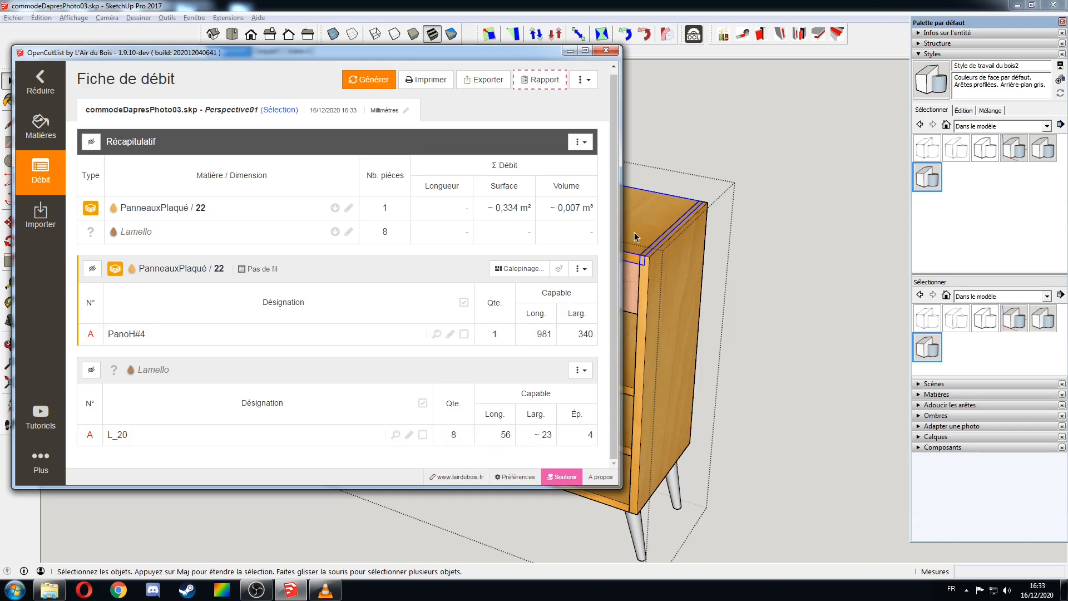
- Rotate the texture of the PanneauxPlaqué material 270° clockwise, apply the change and close OpenCutList
left_click(42, 127)
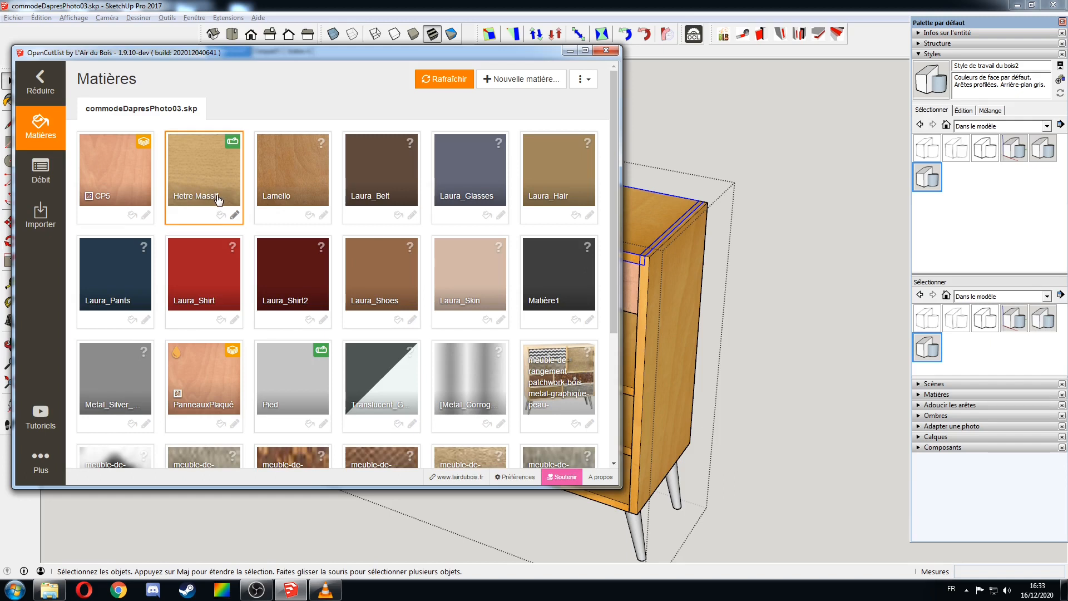
scroll(218, 199, "down", 4)
scroll(218, 199, "up", 4)
left_click(190, 385)
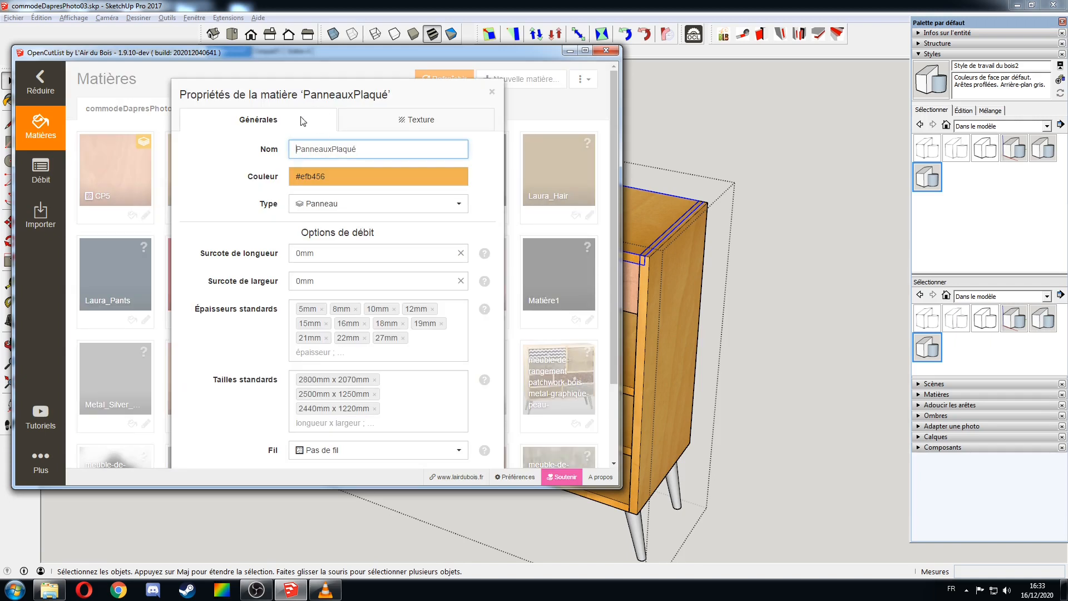
left_click(414, 121)
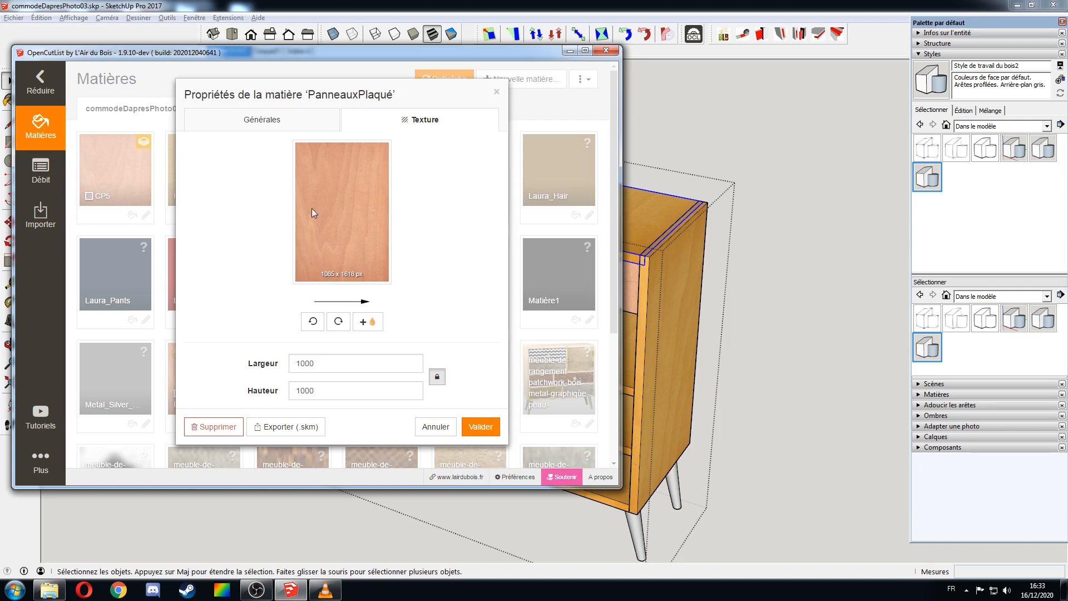
left_click(338, 322)
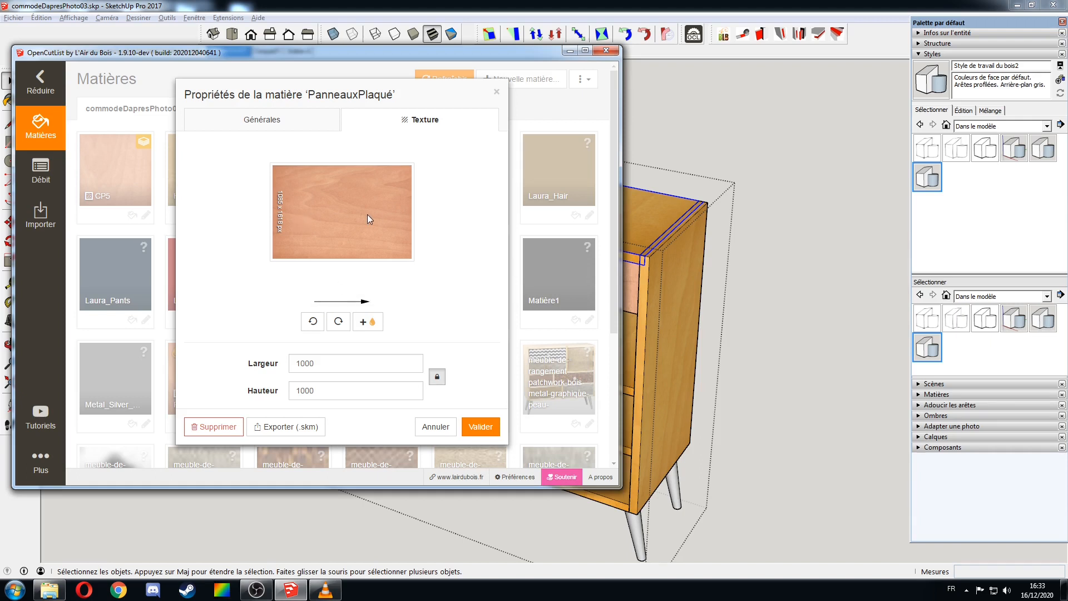
left_click(338, 322)
left_click(338, 322)
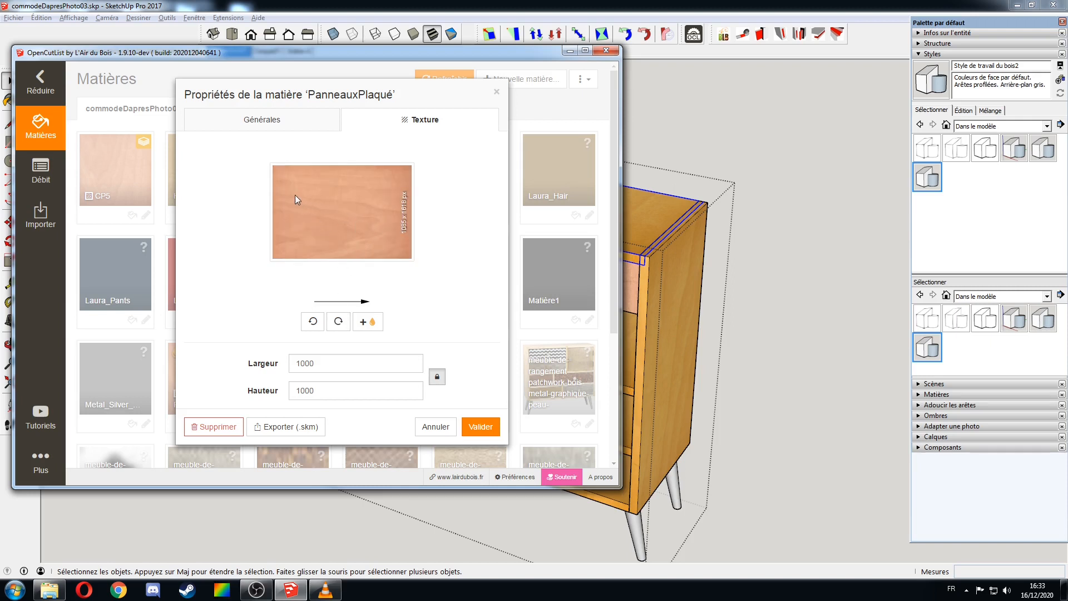
left_click(481, 431)
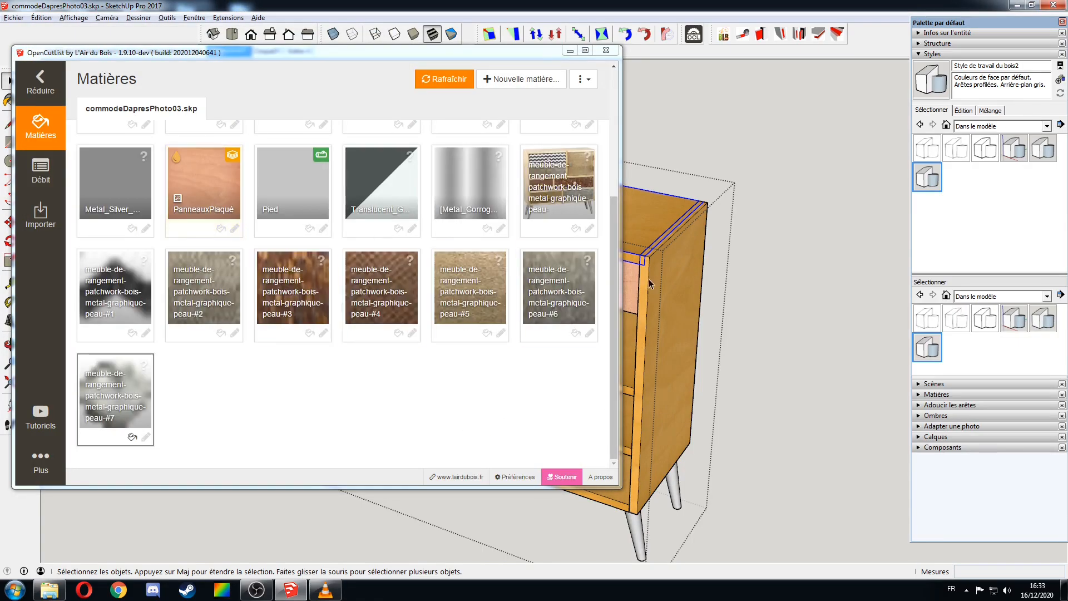
left_click(603, 52)
- Select the carcass's right side panel and generate an OpenCutList cut list for it alone
middle_click_drag(576, 210, 775, 438)
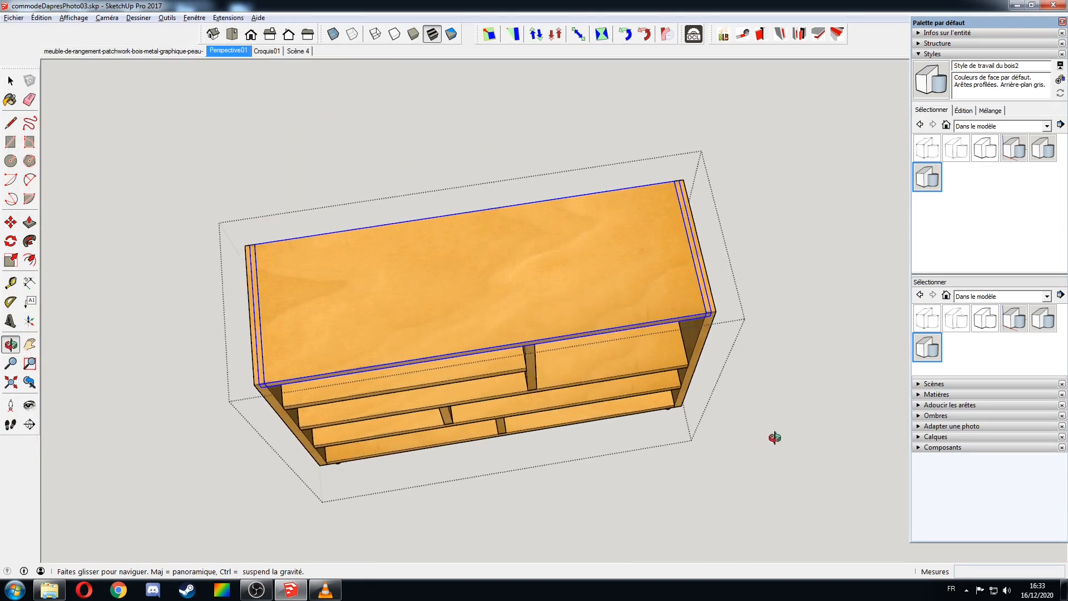
middle_click_drag(448, 266, 651, 304)
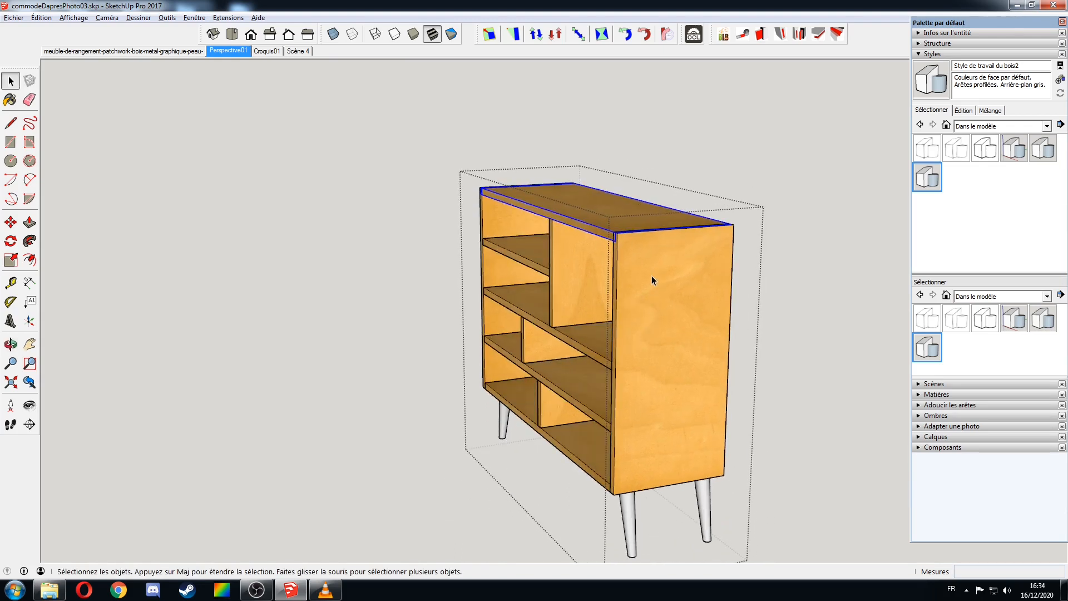
left_click(651, 278)
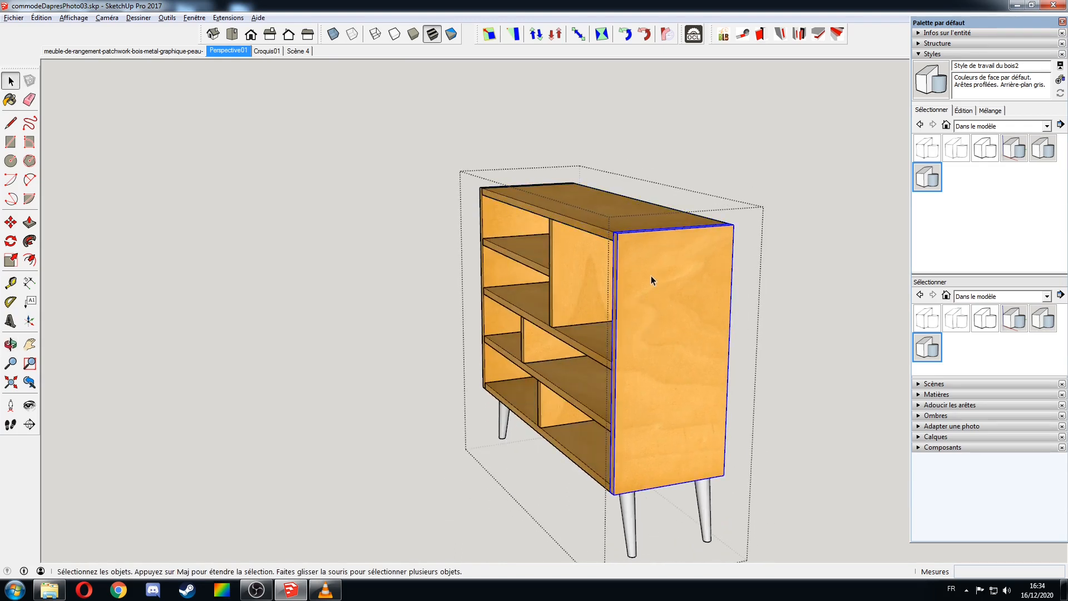
left_click(693, 34)
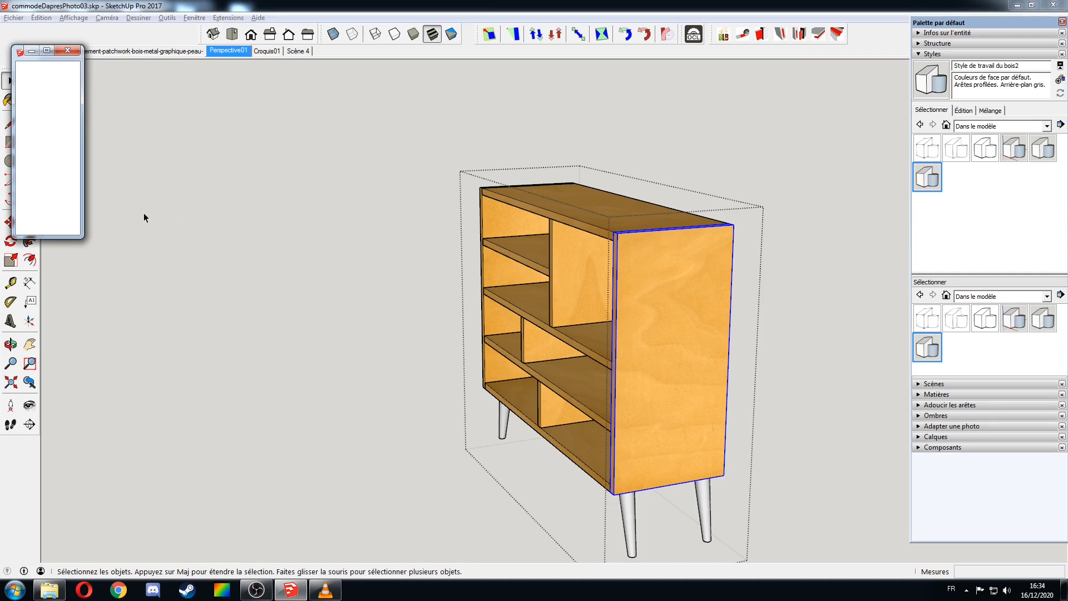
left_click(52, 169)
left_click(362, 85)
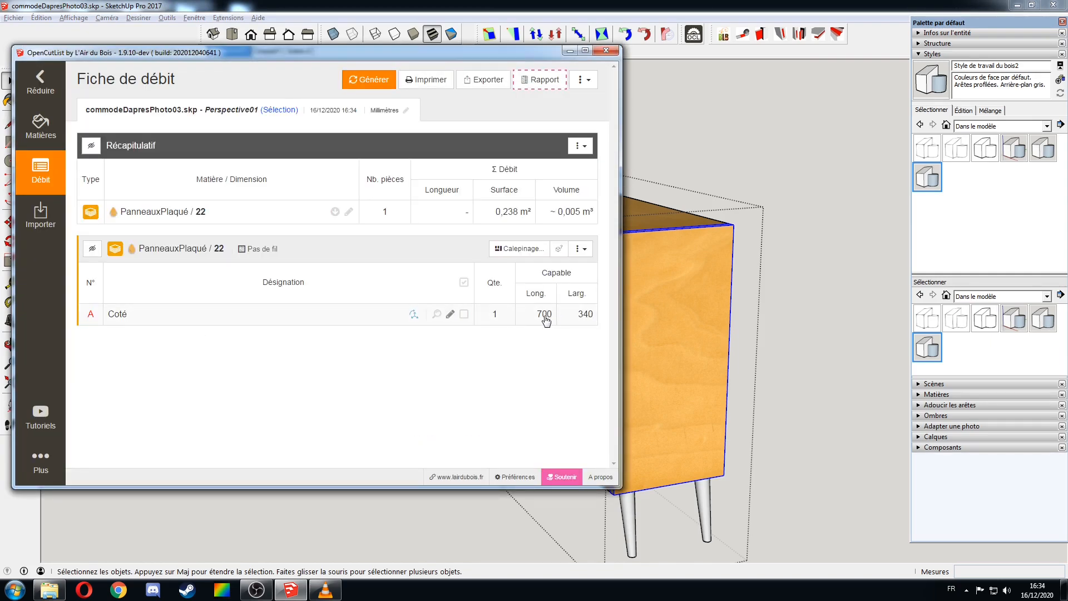
- Reorder the axes of part Coté to 700 on red, 340 on green and 22 on blue, then apply and close OpenCutList
left_click(412, 315)
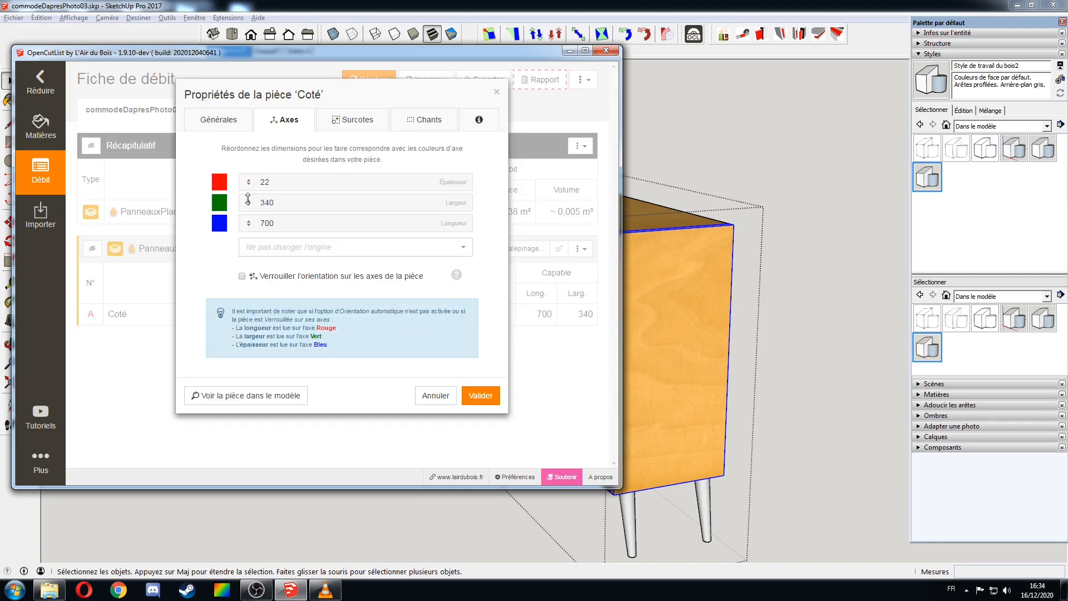
left_click_drag(247, 223, 247, 182)
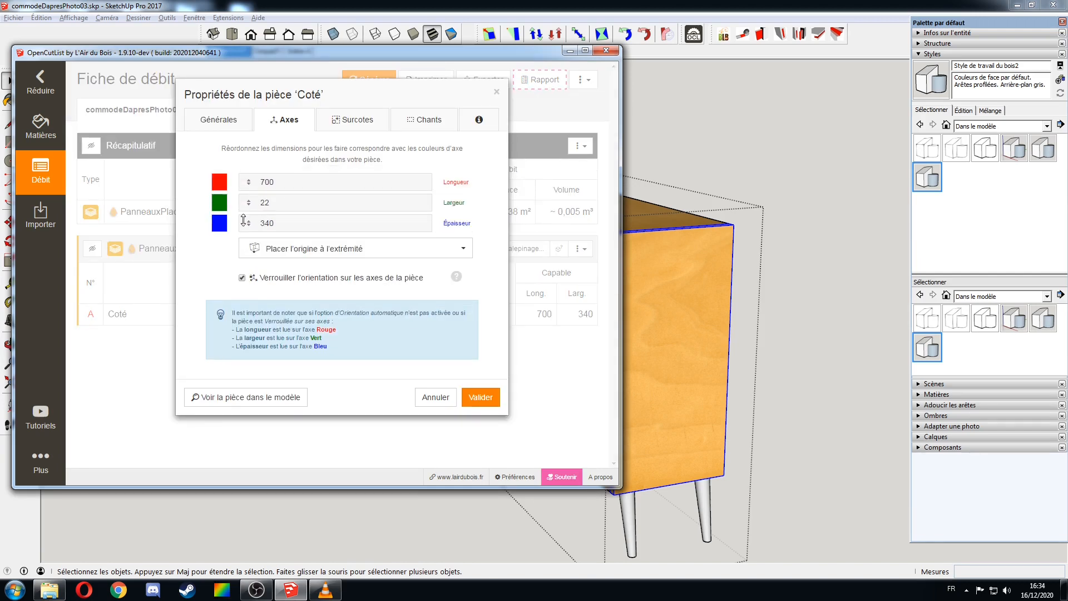
left_click_drag(250, 225, 257, 203)
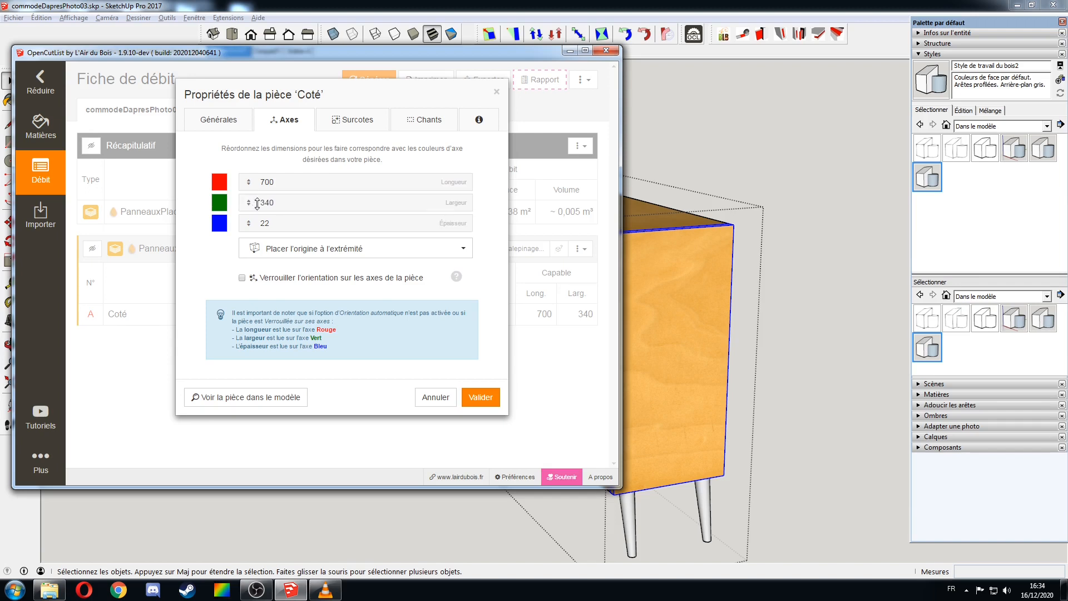
left_click(481, 399)
left_click(606, 51)
- Reselect the right side panel inside the carcass and generate a new cut list for it
left_click(584, 125)
middle_click_drag(601, 288, 796, 311)
middle_click_drag(640, 267, 840, 259)
middle_click_drag(587, 260, 531, 297)
left_click(593, 297)
double_click(593, 297)
left_click(693, 33)
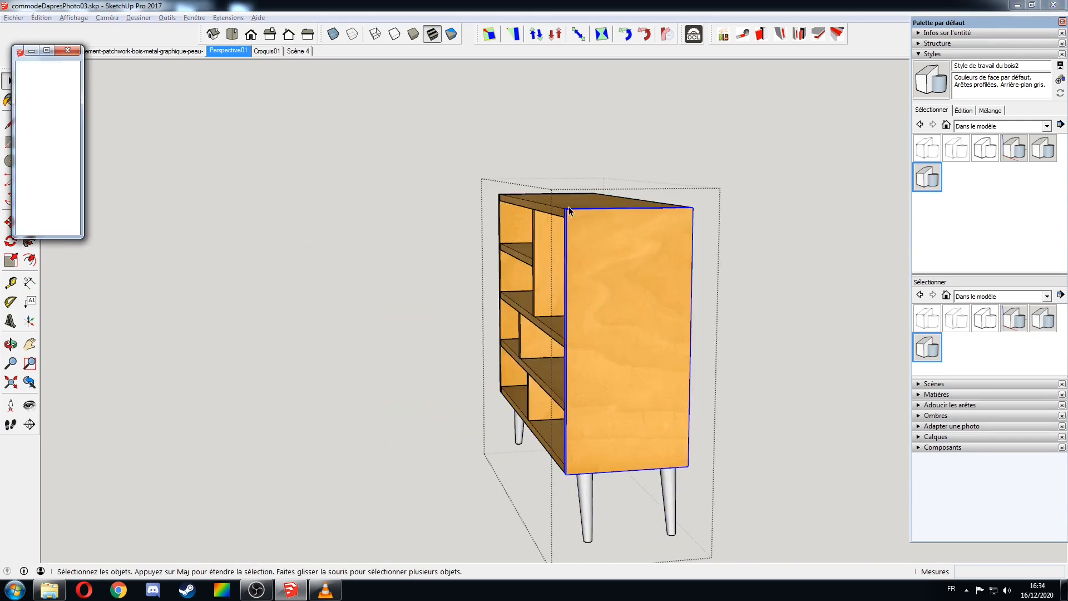
left_click(369, 79)
- Check the axis assignment in the Coté part's properties and validate them
left_click(376, 315)
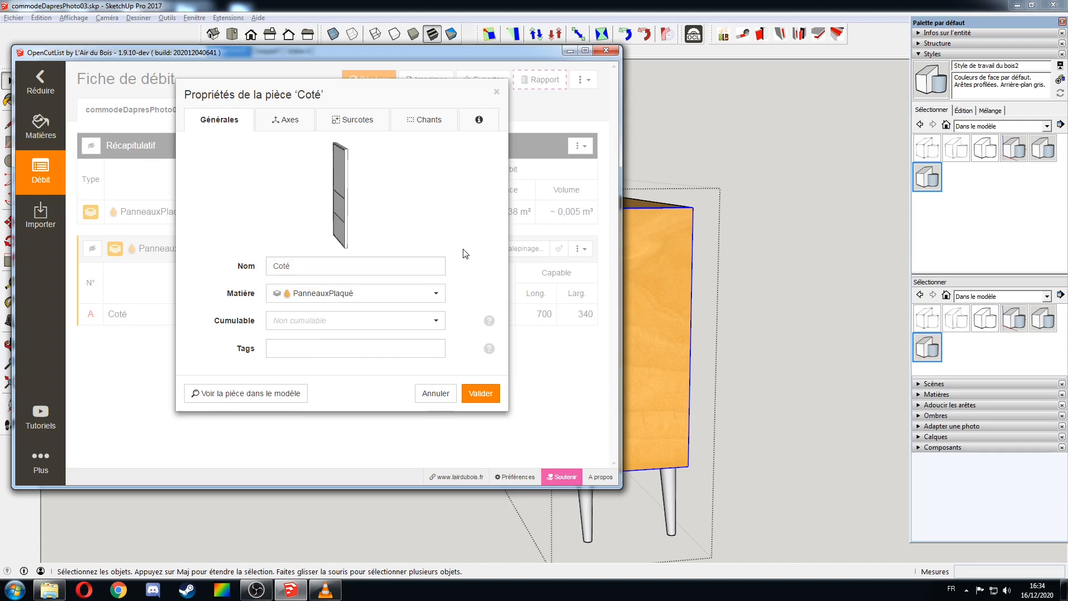
left_click(286, 120)
left_click(479, 393)
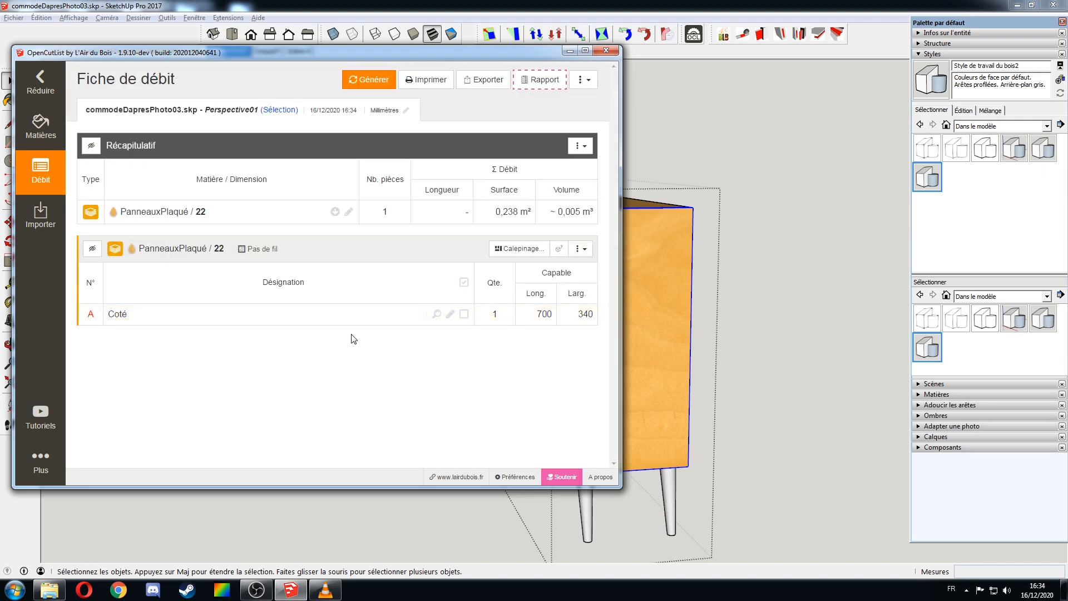
- Review the texture settings of the PanneauxPlaqué material, validate them and close OpenCutList
left_click(169, 248)
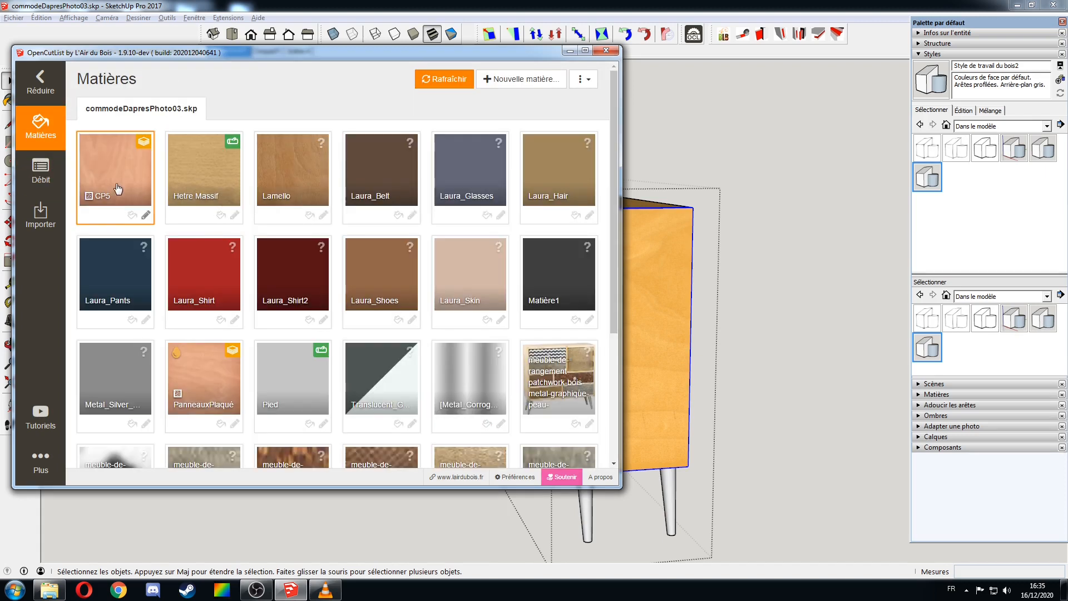
left_click(412, 124)
left_click(480, 426)
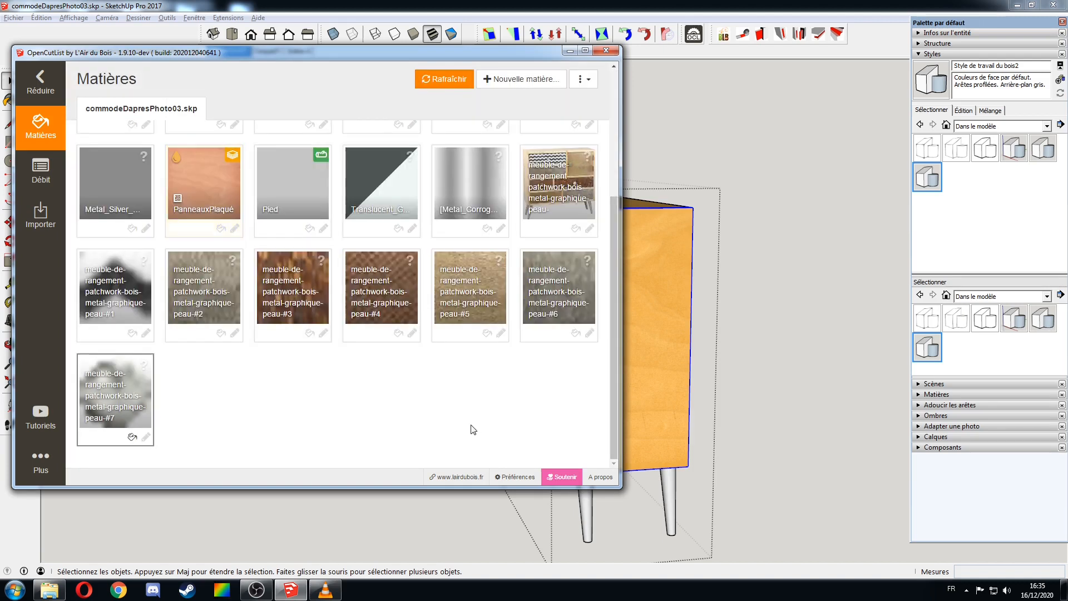
left_click(607, 51)
- Open the right side panel component for editing and select its outer face
middle_click_drag(600, 299, 868, 420)
middle_click_drag(612, 406, 309, 309)
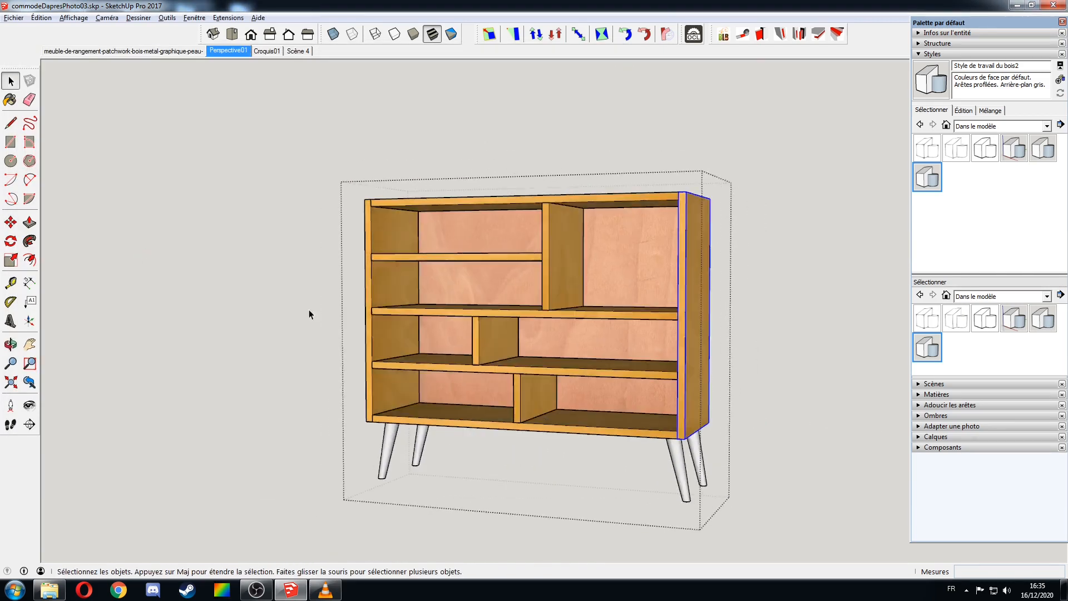
middle_click_drag(651, 312, 392, 376)
double_click(683, 377)
middle_click_drag(683, 376, 616, 370)
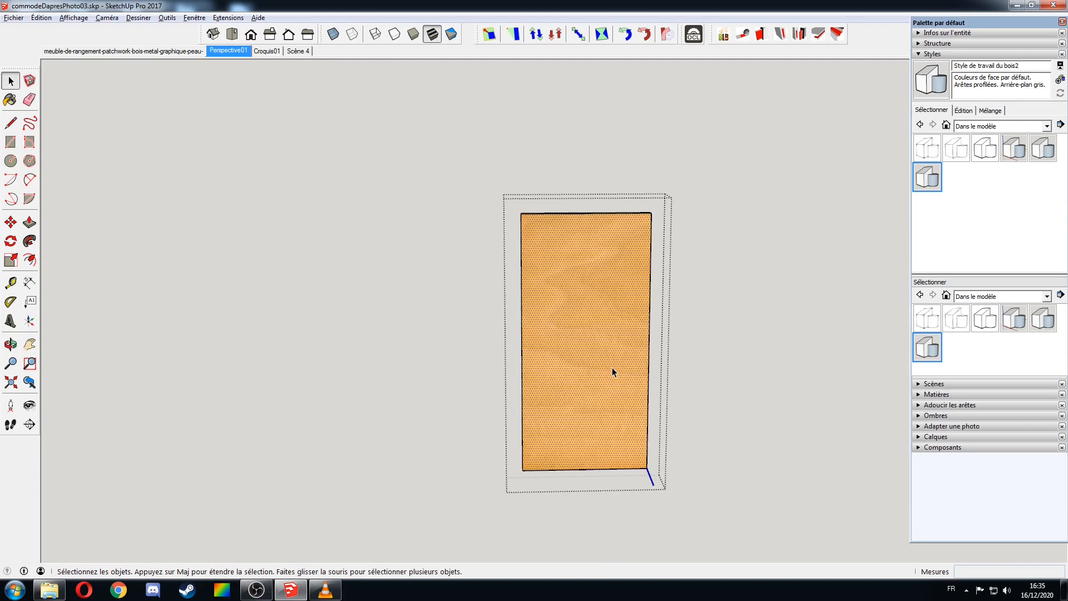
- Compare the wood grain on both sides of the carcass, then open the right side panel for editing and select its outer face
right_click(552, 370)
mouse_move(640, 281)
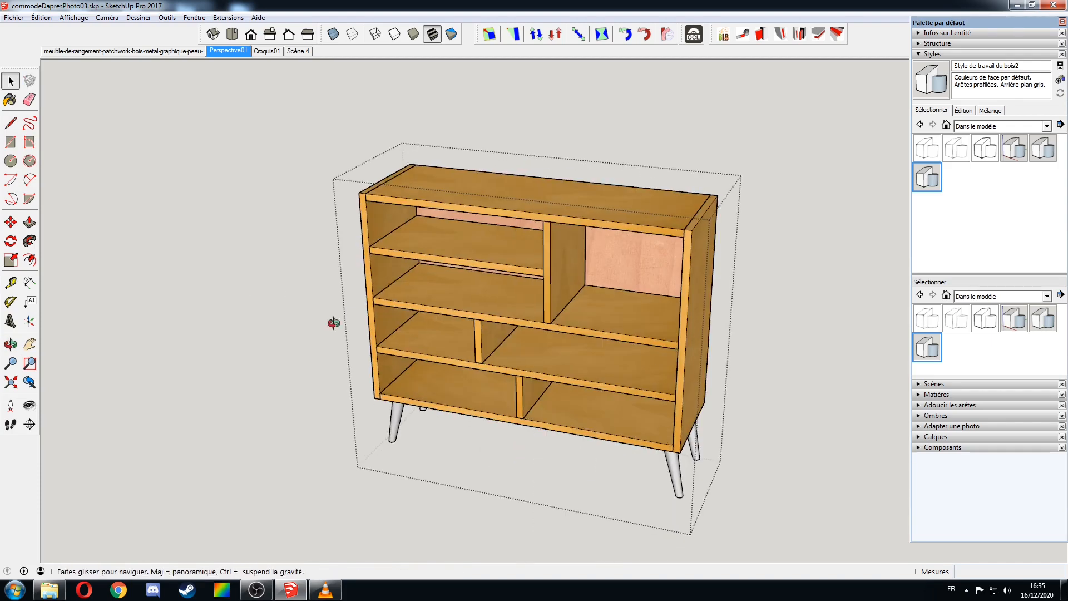
middle_click_drag(327, 317, 574, 370)
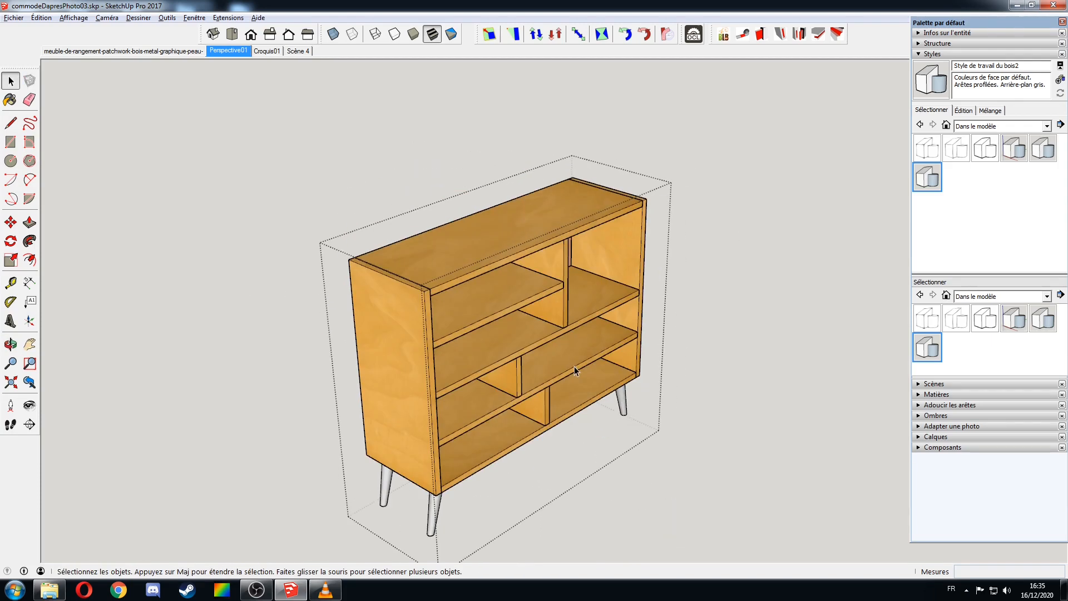
middle_click_drag(373, 360, 445, 329)
middle_click_drag(588, 311, 622, 301)
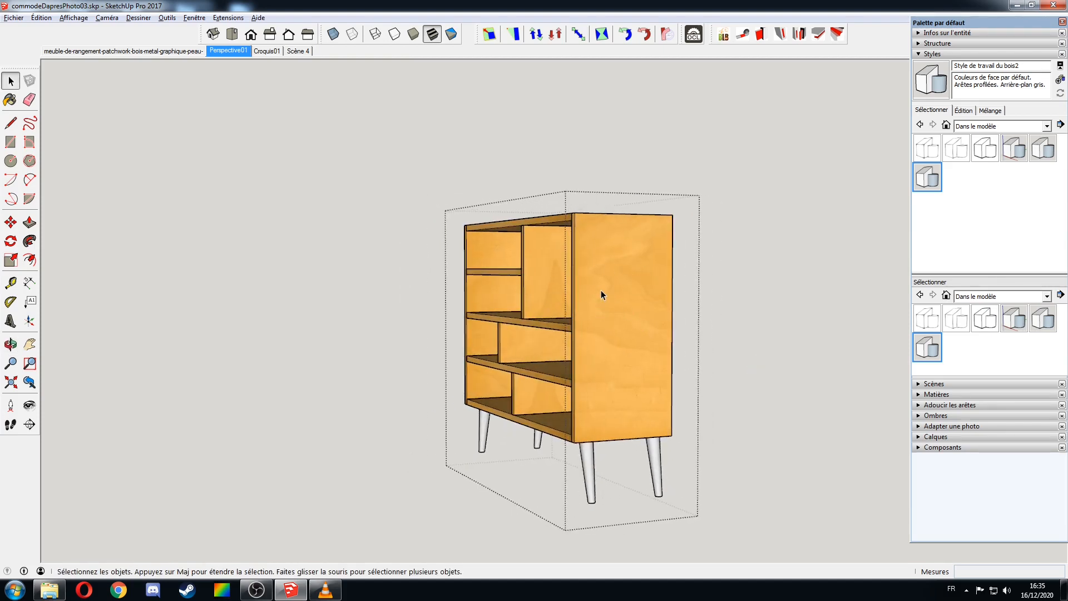
double_click(612, 320)
right_click(614, 316)
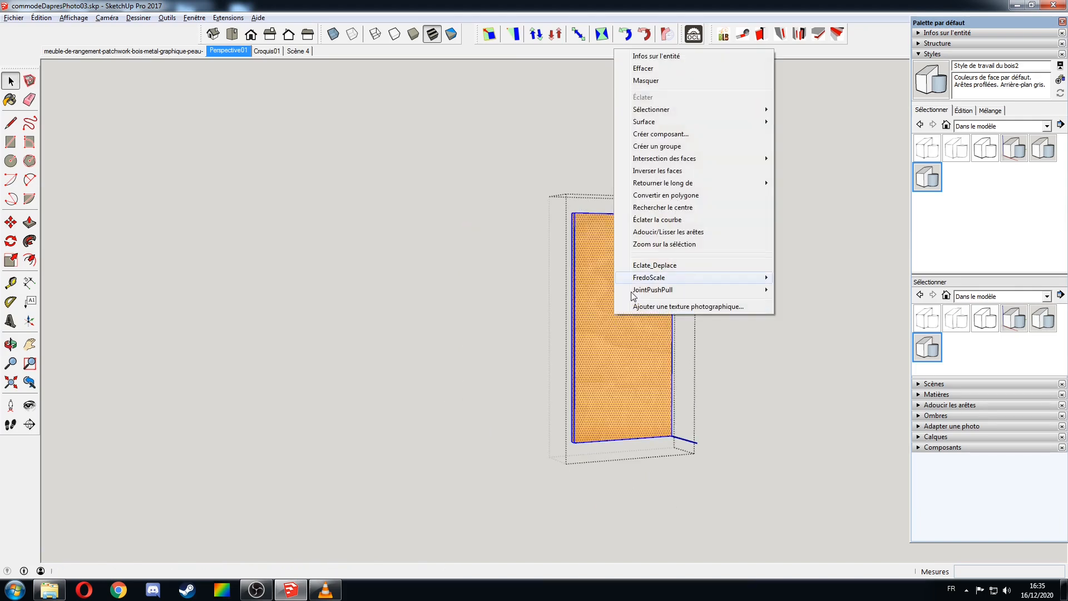
left_click(606, 303)
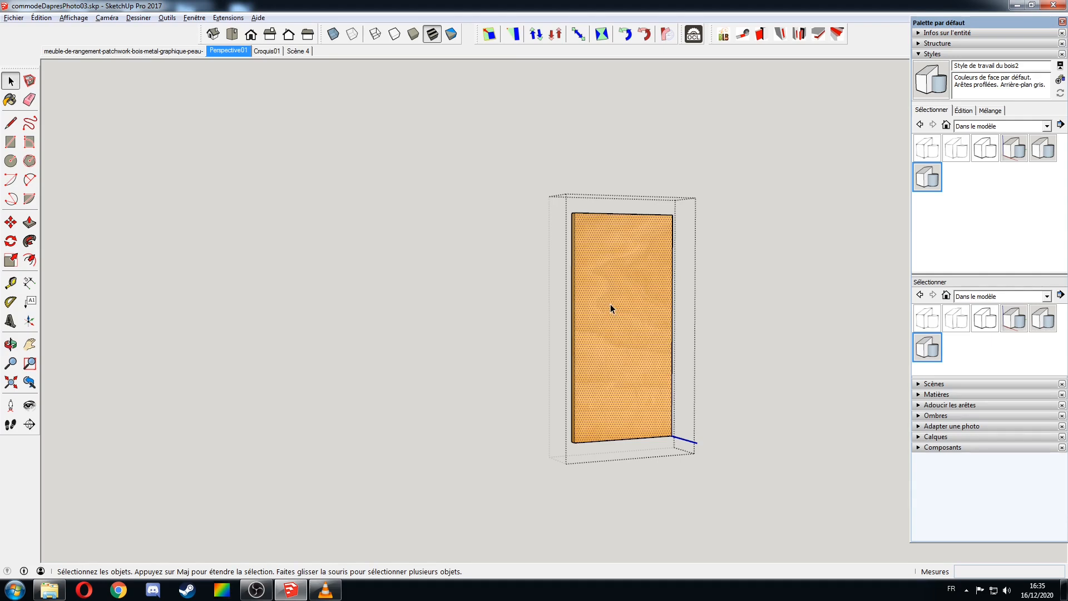
- Rotate the texture on the right side panel's outer face by 90 degrees and validate the new position
right_click(610, 304)
mouse_move(732, 452)
left_click(799, 450)
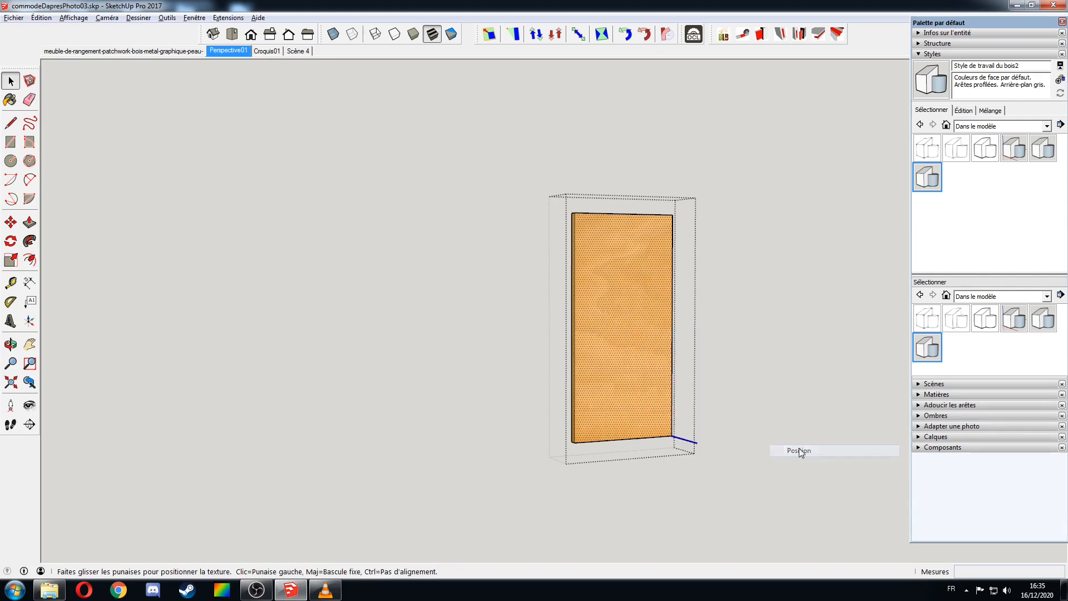
scroll(452, 338, "down", 2)
right_click(452, 338)
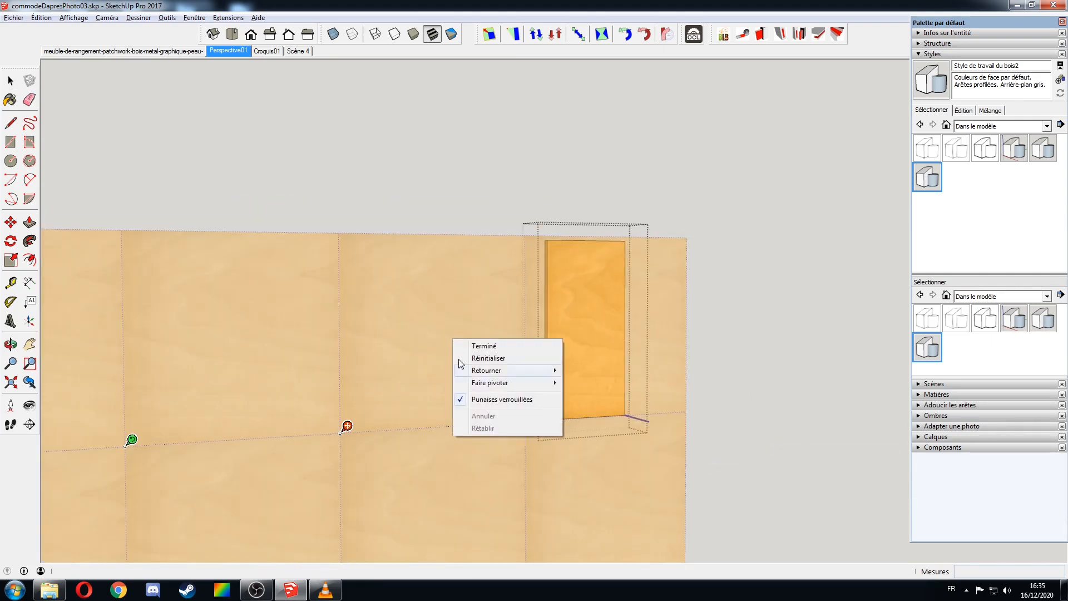
mouse_move(492, 384)
left_click(586, 384)
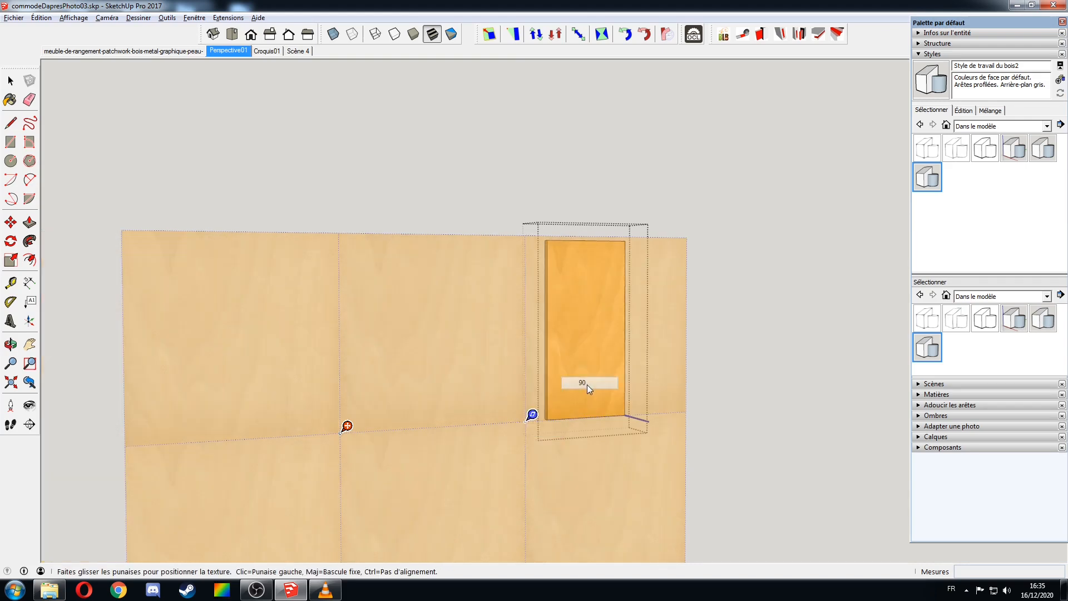
left_click(740, 313)
- Close the side panel, open it for editing again and select only its outer face
left_click(495, 353)
middle_click_drag(518, 354, 695, 359)
scroll(633, 333, "up", 4)
double_click(633, 333)
triple_click(632, 334)
middle_click_drag(632, 338, 599, 300)
right_click(603, 298)
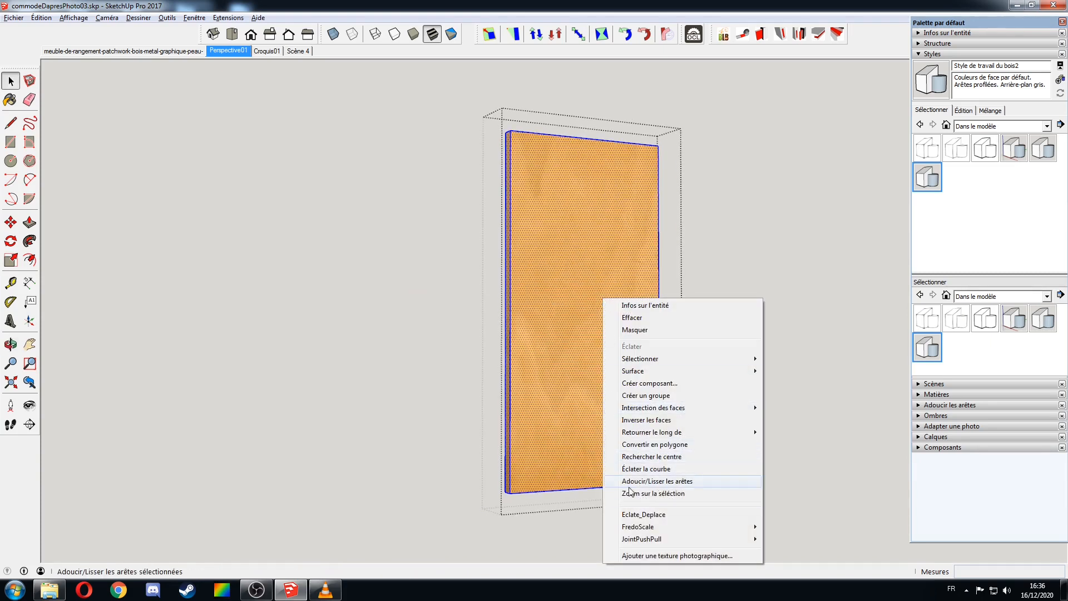
left_click(553, 390)
left_click(553, 389)
- Rotate the outer face's texture by 180 degrees, shift it across the panel and validate the position
right_click(555, 389)
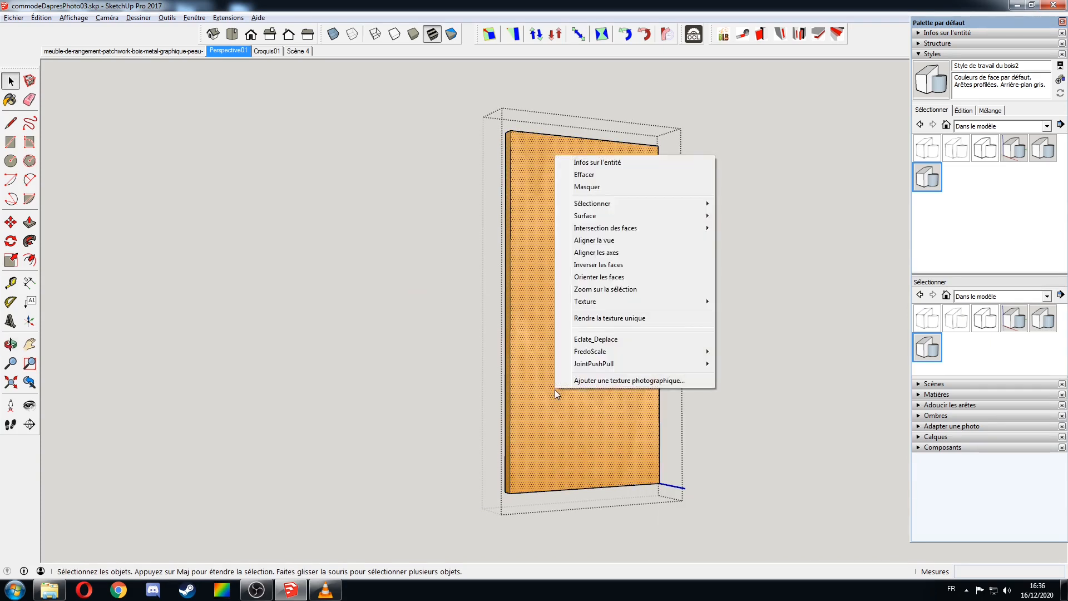
mouse_move(586, 303)
left_click(742, 301)
right_click(561, 300)
mouse_move(656, 344)
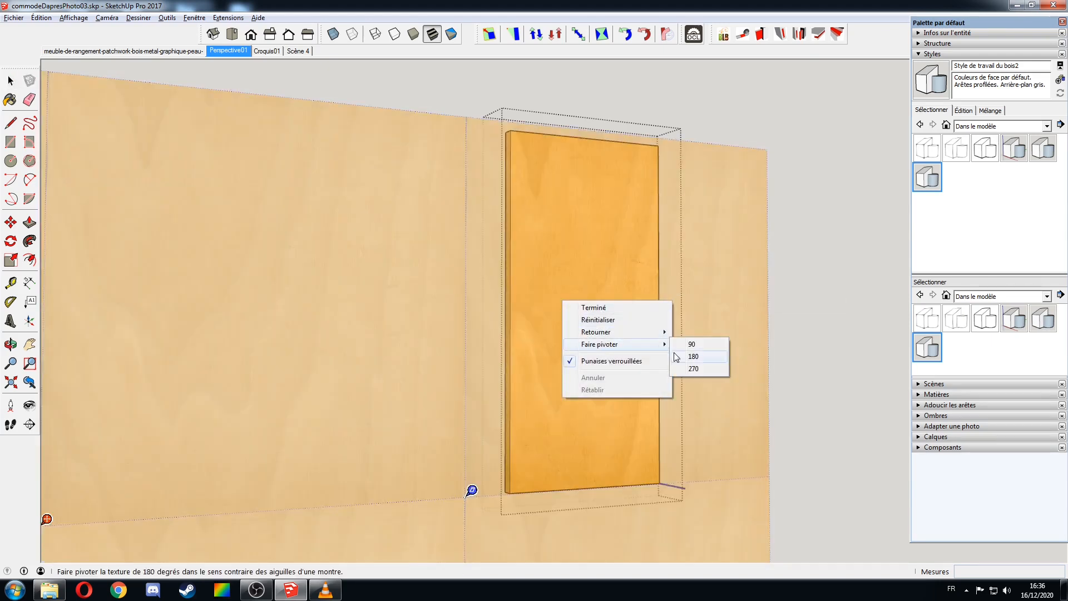
left_click(694, 357)
left_click_drag(615, 331, 513, 323)
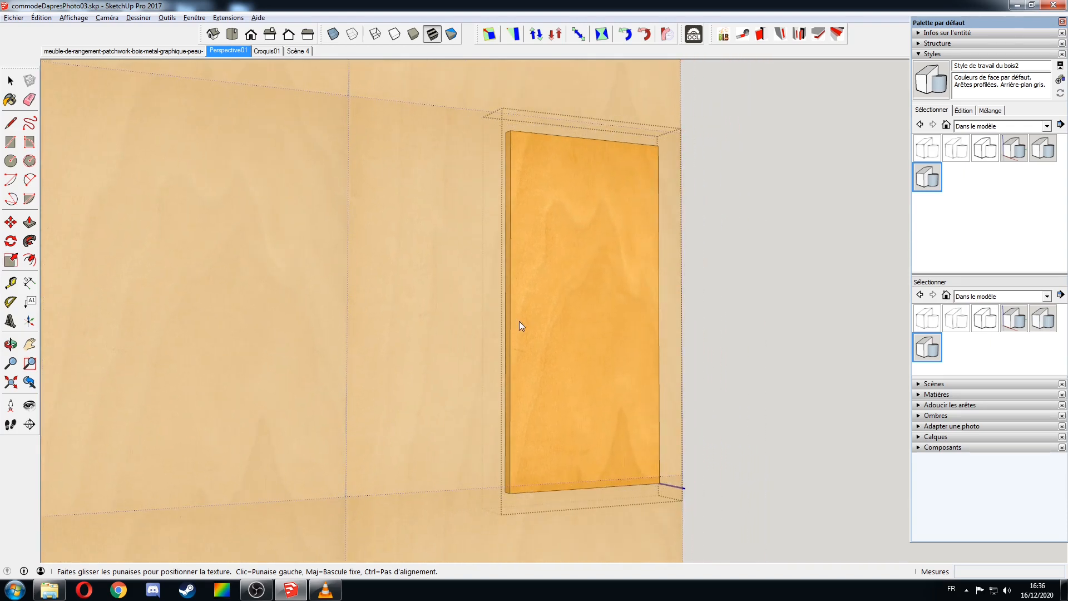
scroll(523, 324, "down", 2)
left_click(675, 363)
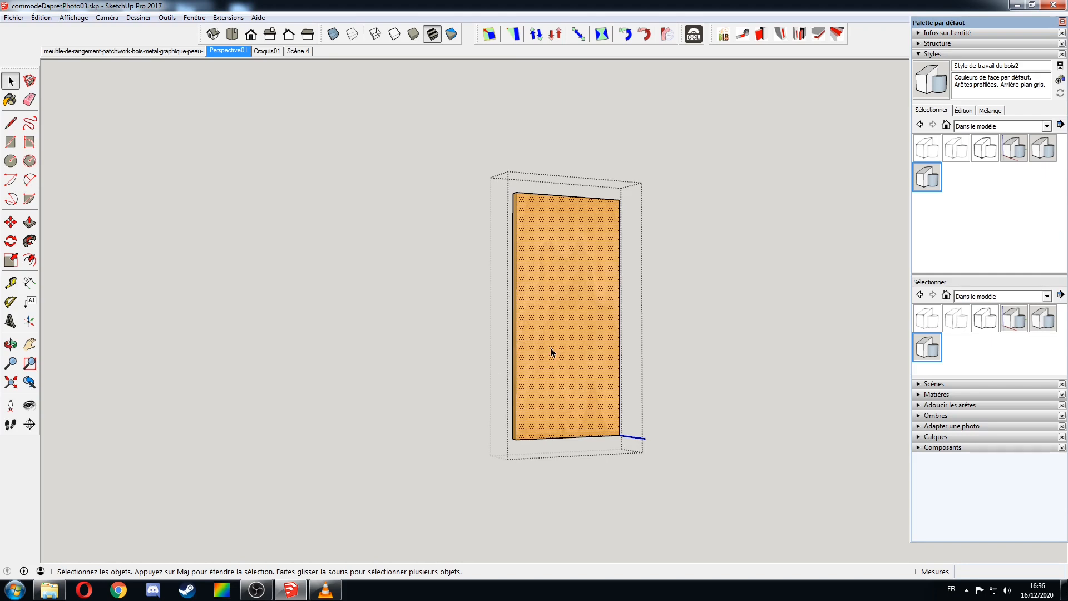
- Sample the repositioned PanneauxPlaqué texture from the outer face to paint the panel's opposite face, and leave the component
key("b")
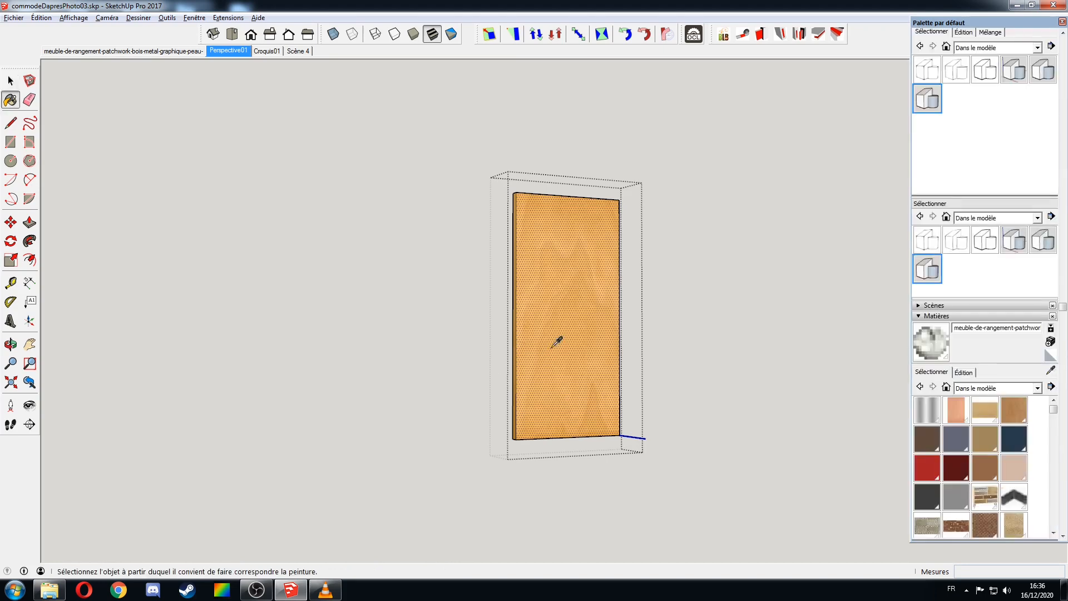
left_click(552, 344, "alt")
mouse_move(552, 344)
middle_mouse_down()
mouse_move(894, 418)
mouse_move(885, 370)
middle_mouse_up()
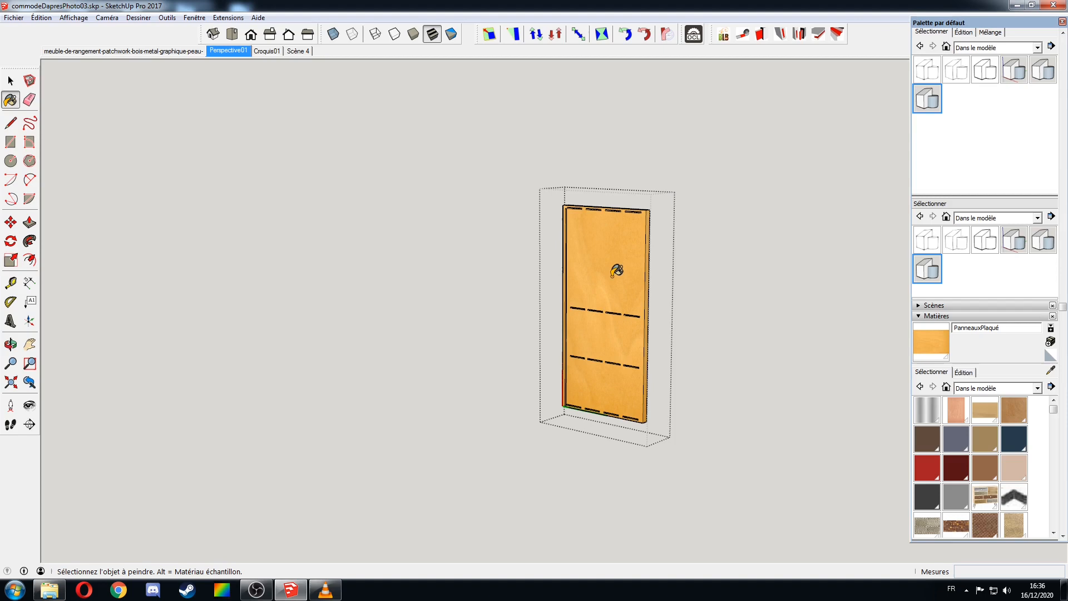
middle_click_drag(694, 346, 527, 345)
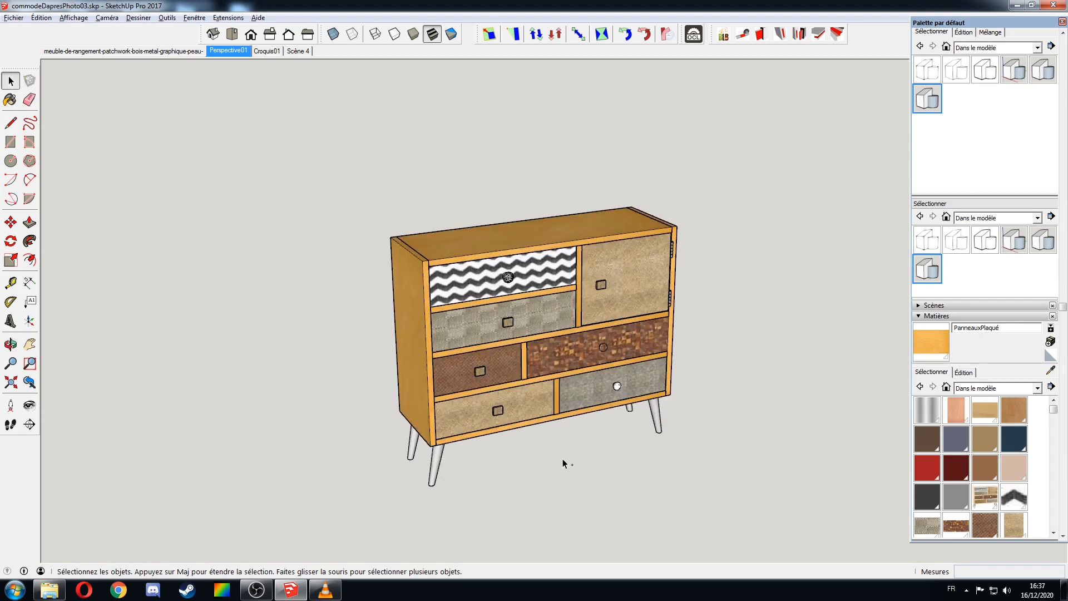
- Open OpenCutList, generate the cut list for the whole chest and go to the PanneauxPlaqué / 22 parts
left_click(693, 34)
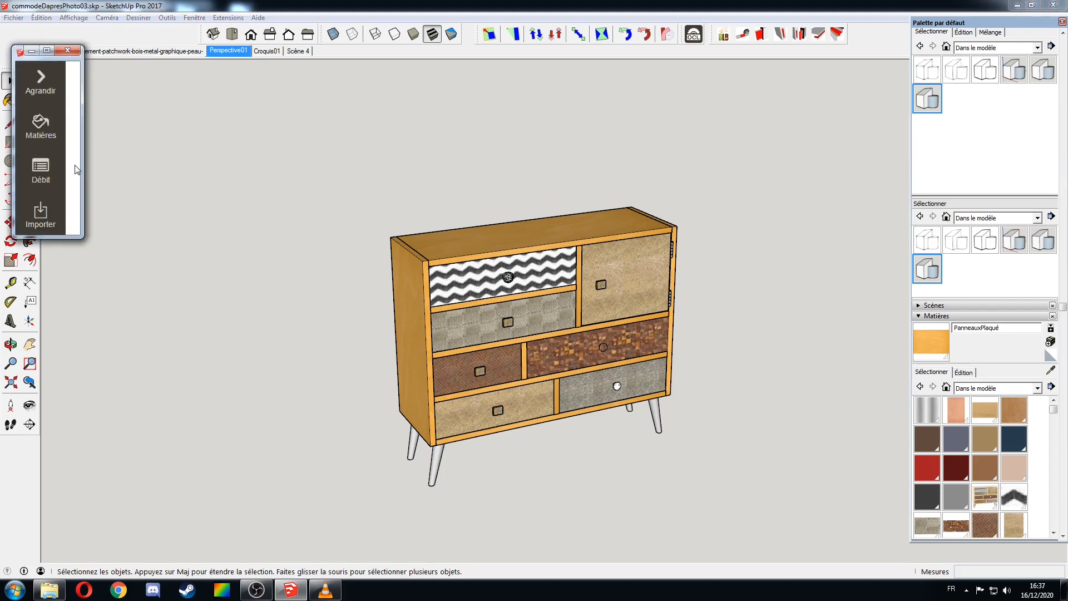
left_click(41, 169)
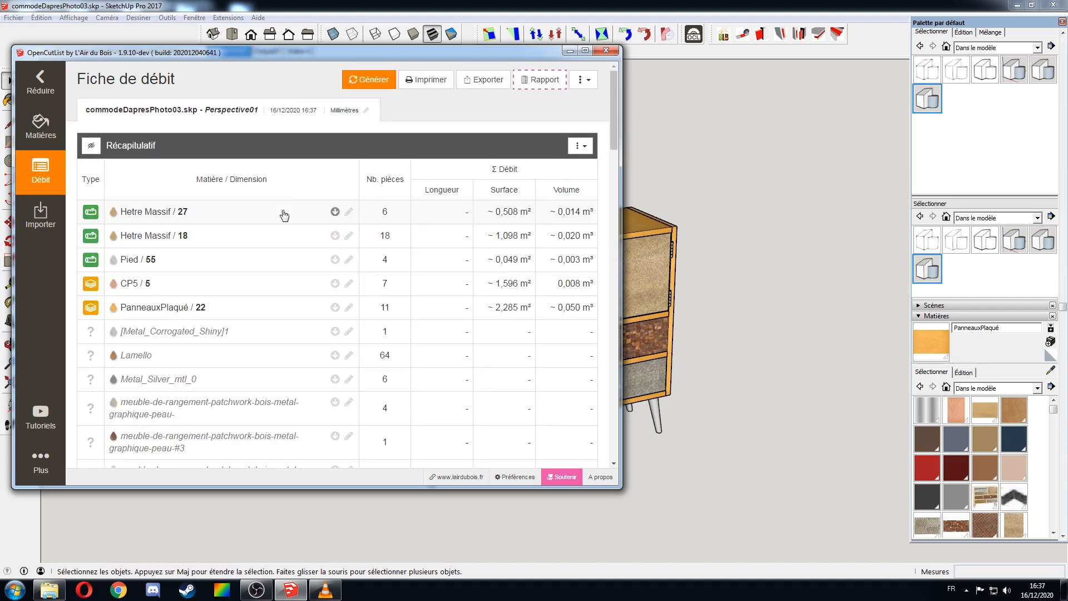
scroll(284, 215, "down", 15)
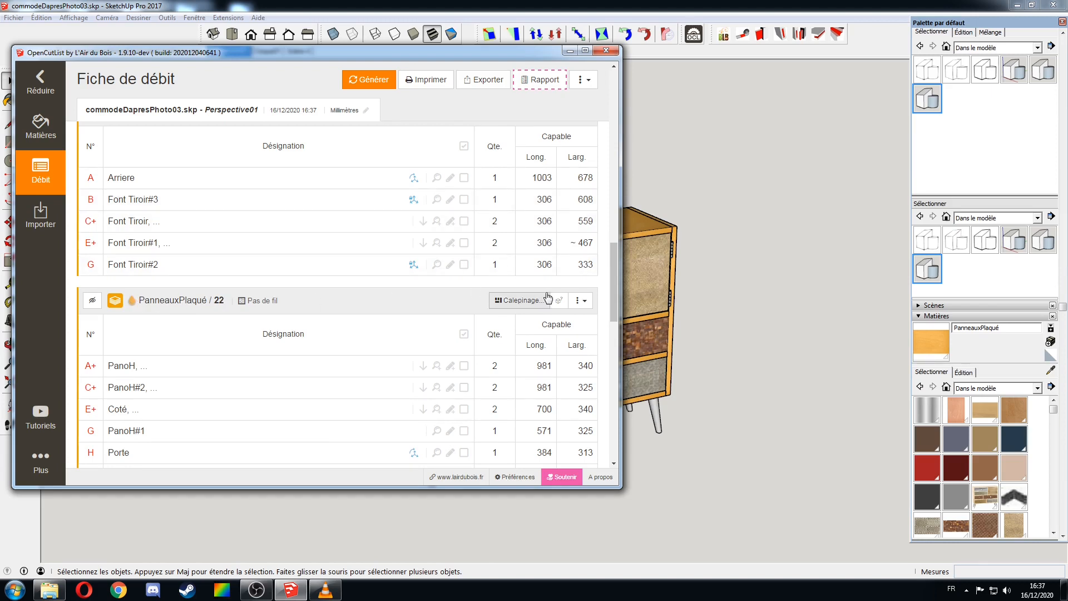
- Generate the PanneauxPlaqué / 22 cutting diagram on the 2800 x 2070 mm standard panel and examine the part layout
left_click(522, 301)
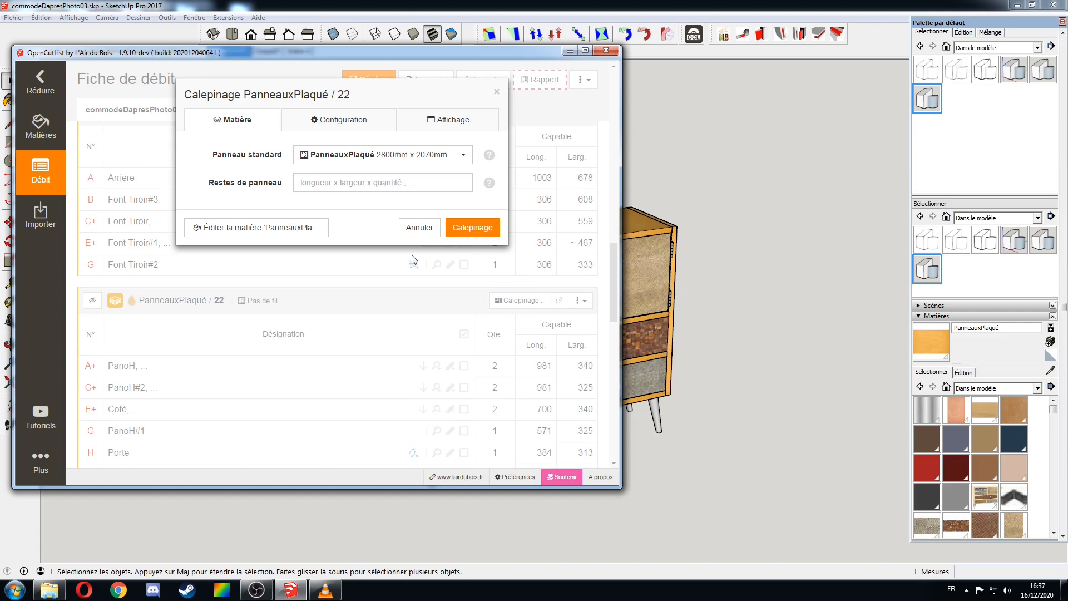
left_click(472, 228)
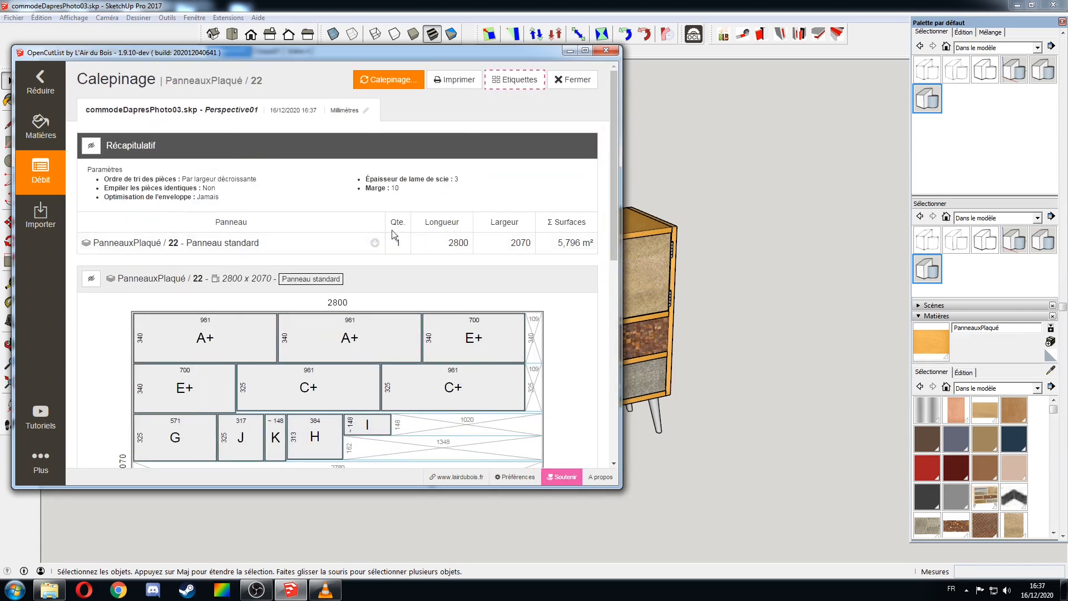
left_click_drag(611, 204, 463, 264)
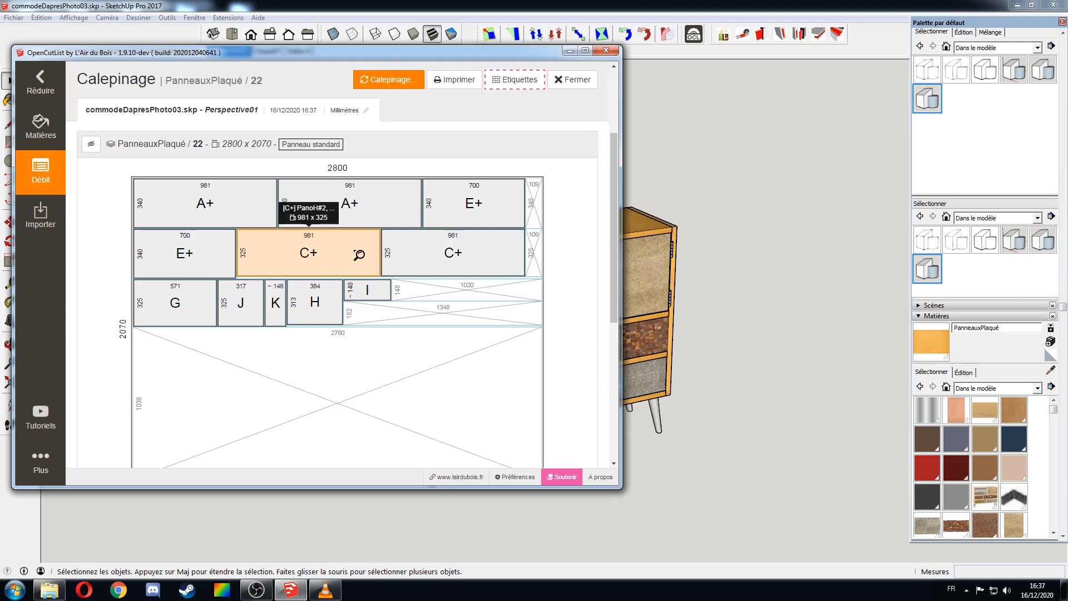
- Set the grain option of the PanneauxPlaqué material to "Le fil suit la longueur" and validate its properties
left_click(40, 127)
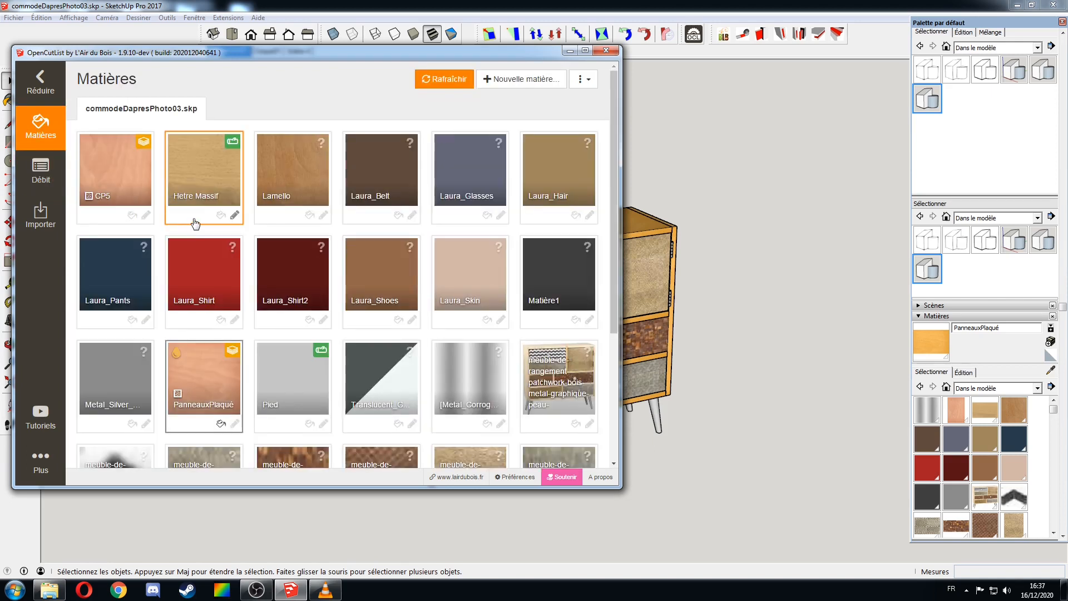
left_click(202, 370)
scroll(345, 396, "down", 3)
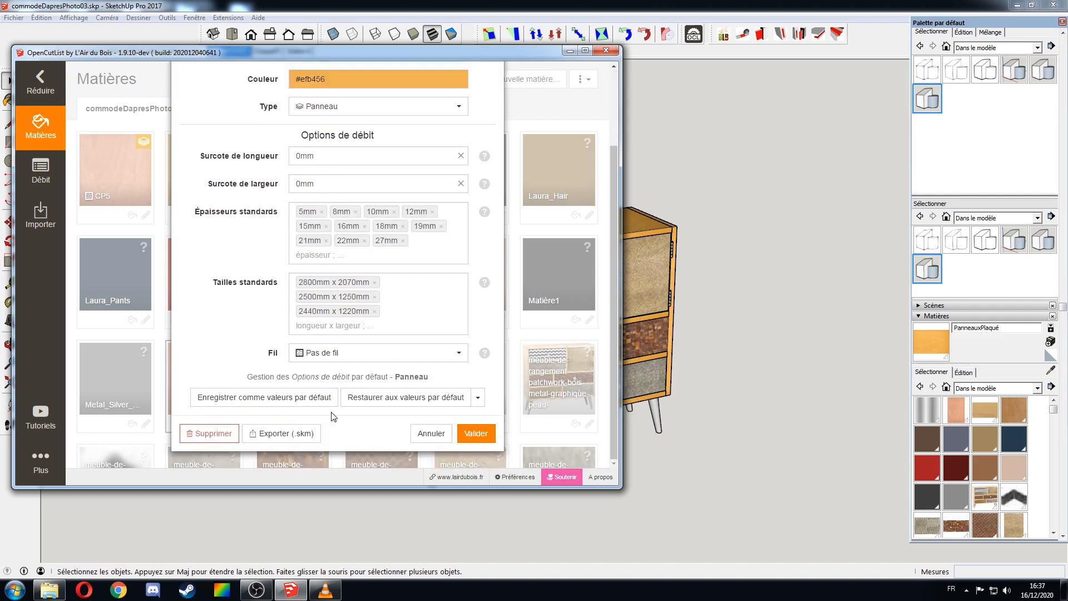
left_click(326, 355)
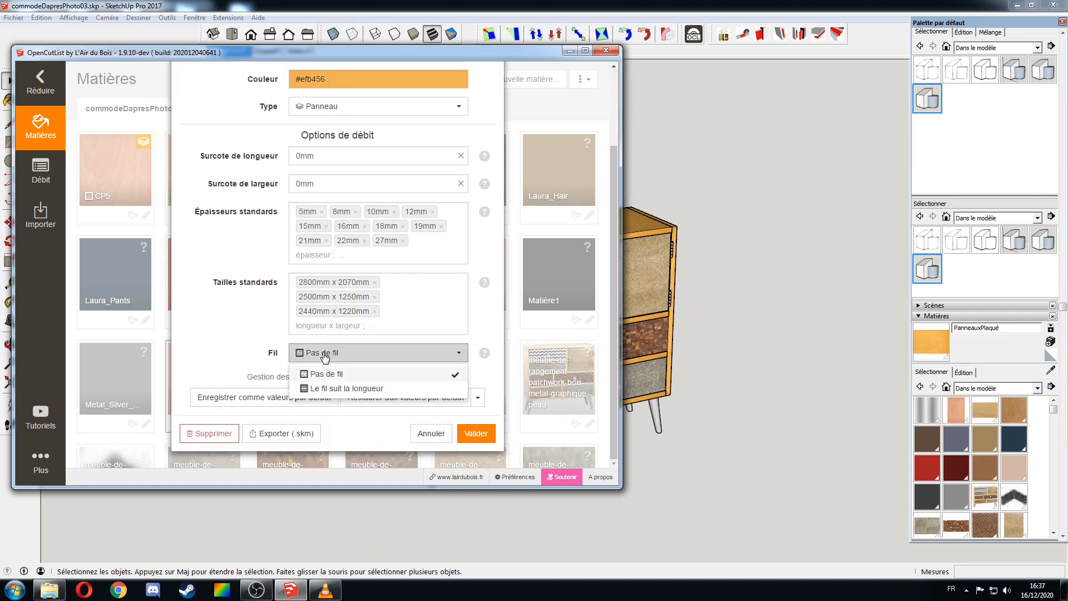
left_click(325, 390)
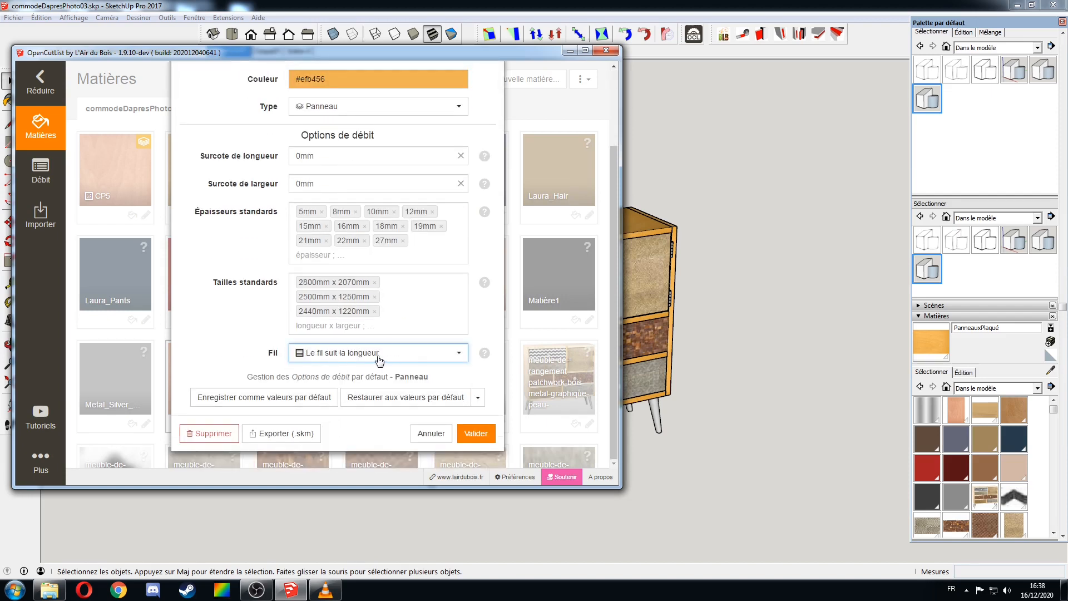
left_click(475, 434)
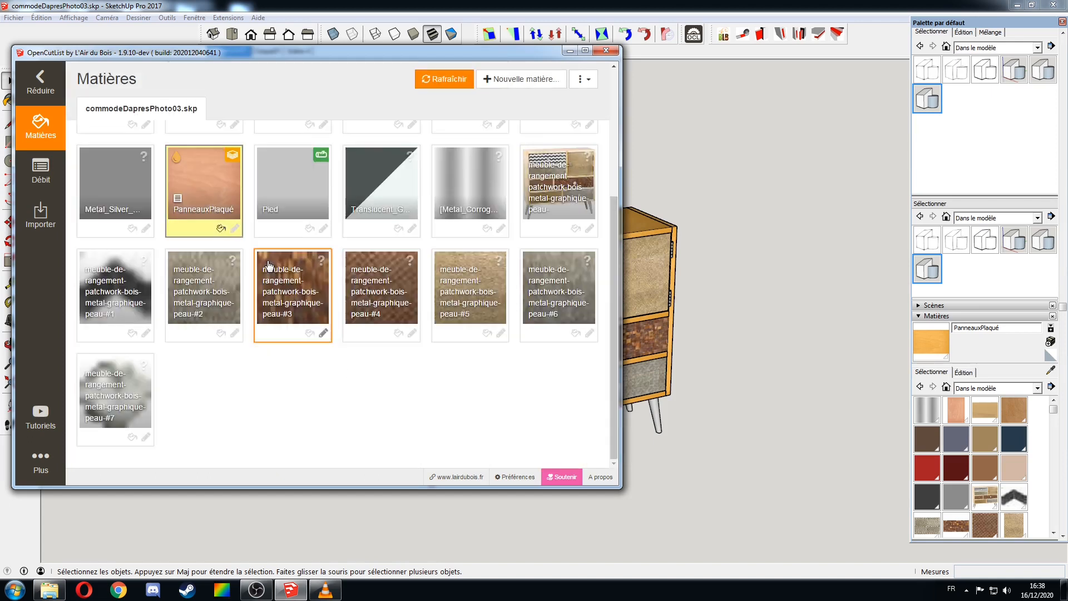
- Set the grain option of the CP5 material to "Le fil suit la longueur" and validate its properties
scroll(223, 214, "up", 4)
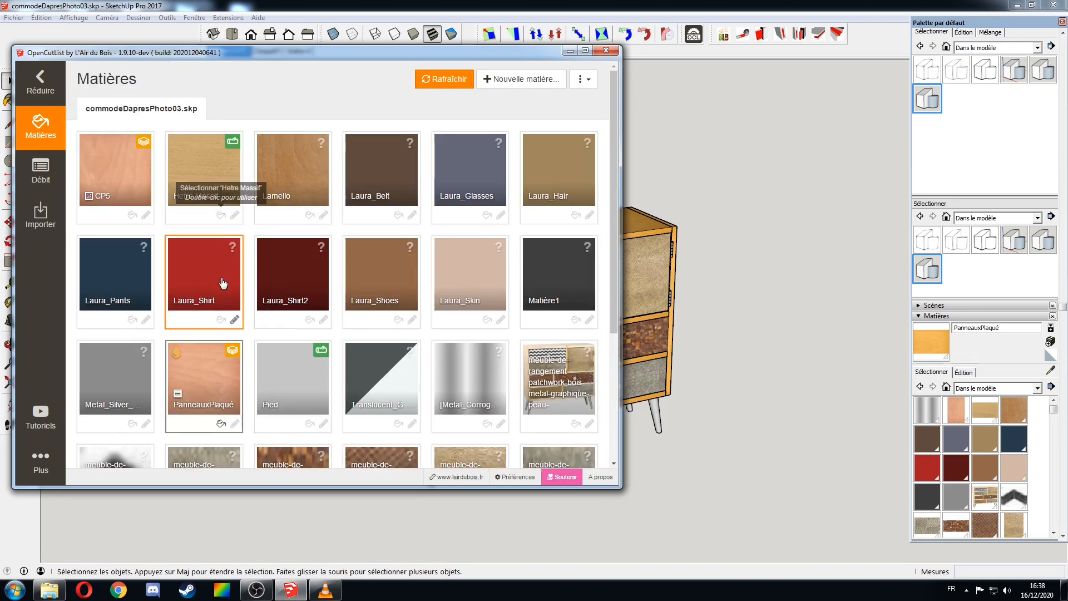
left_click(114, 178)
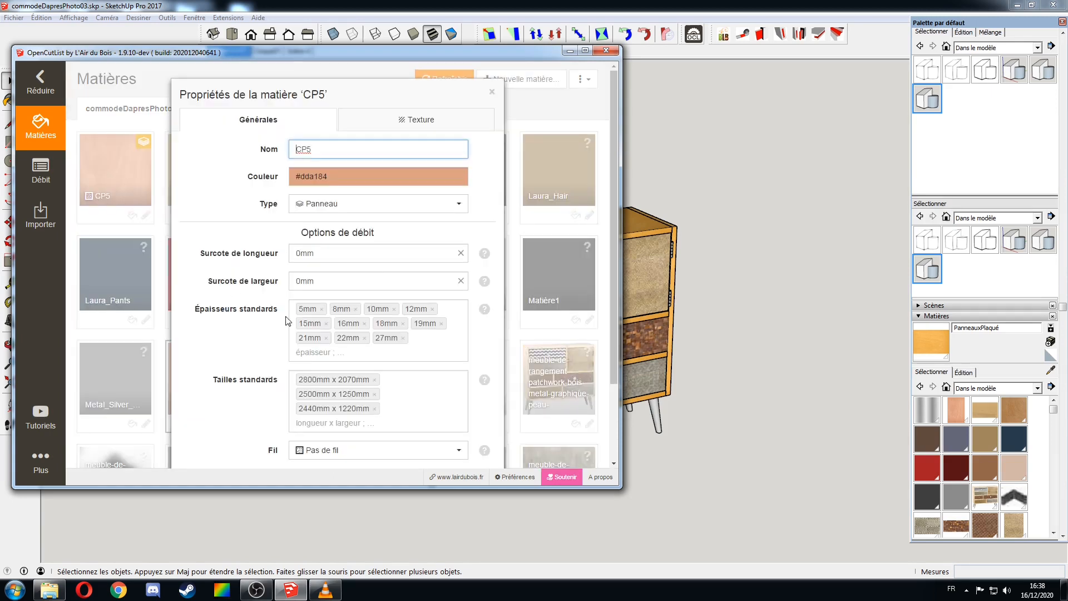
left_click(383, 449)
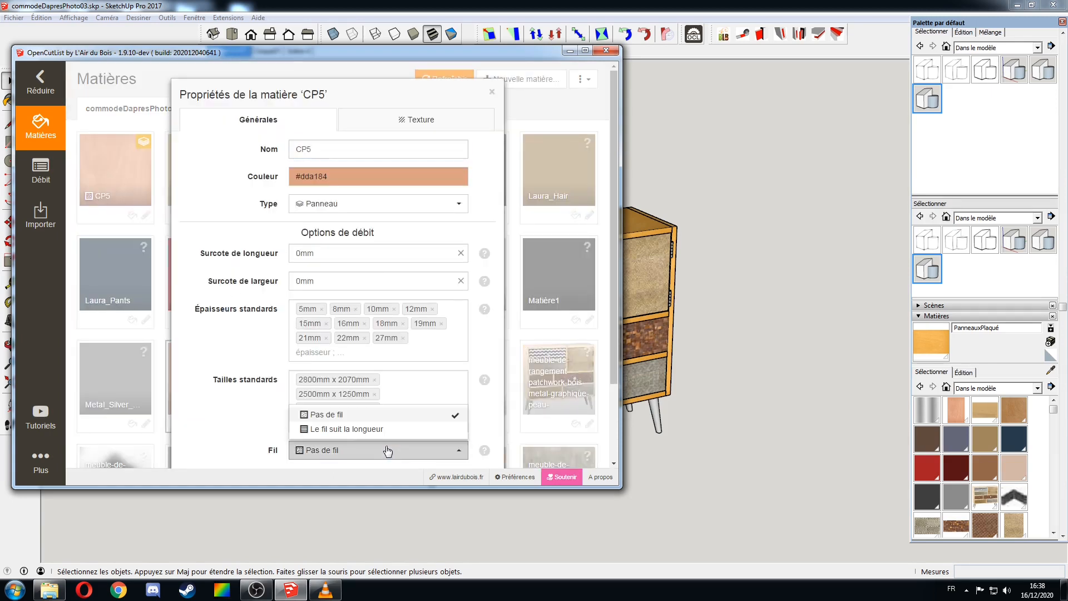
left_click(344, 429)
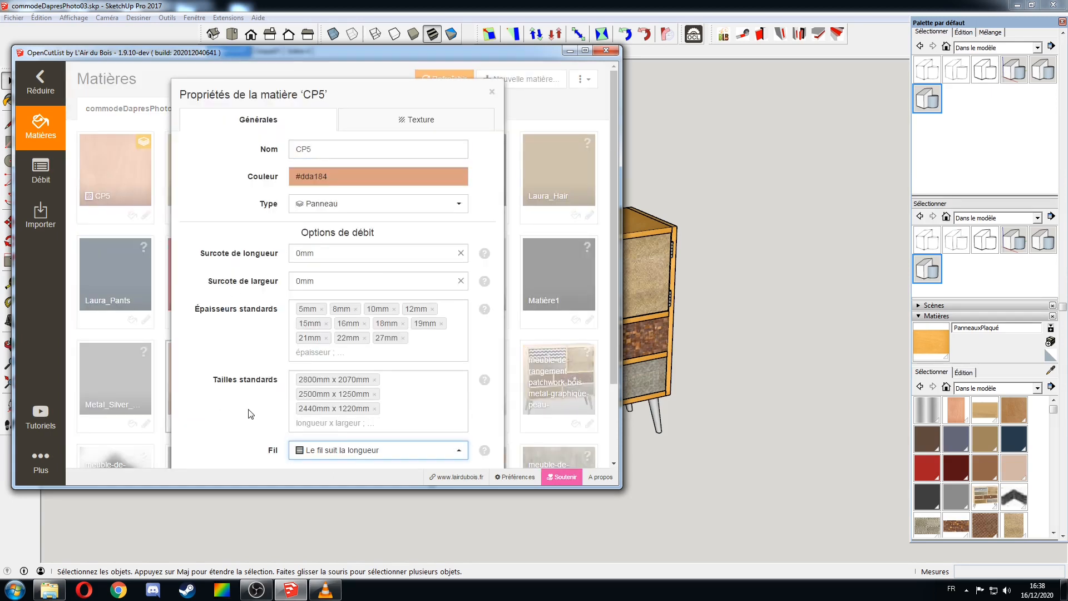
scroll(467, 412, "down", 2)
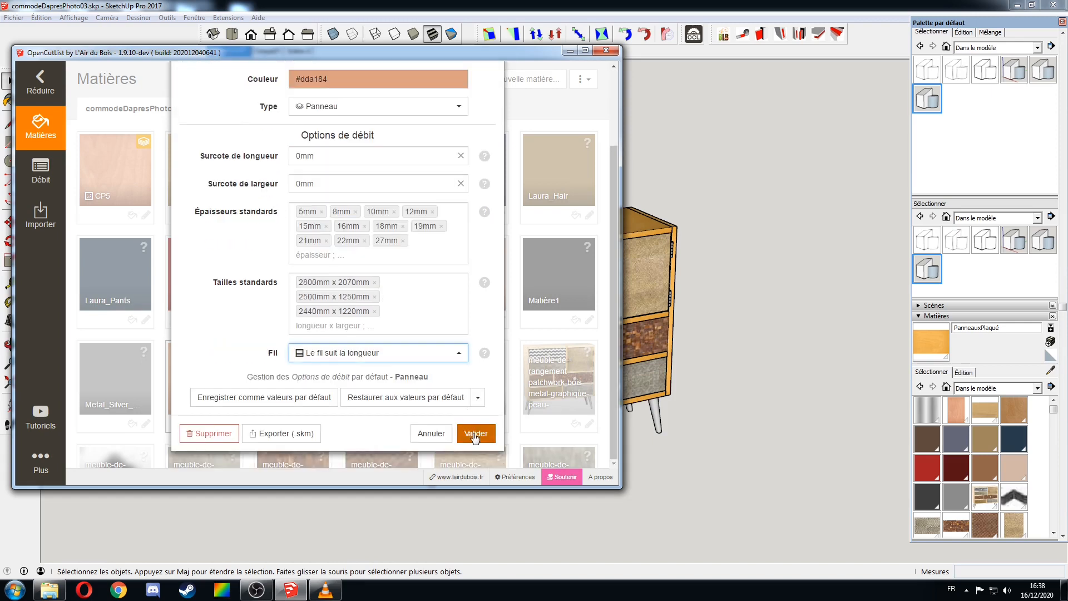
left_click(476, 434)
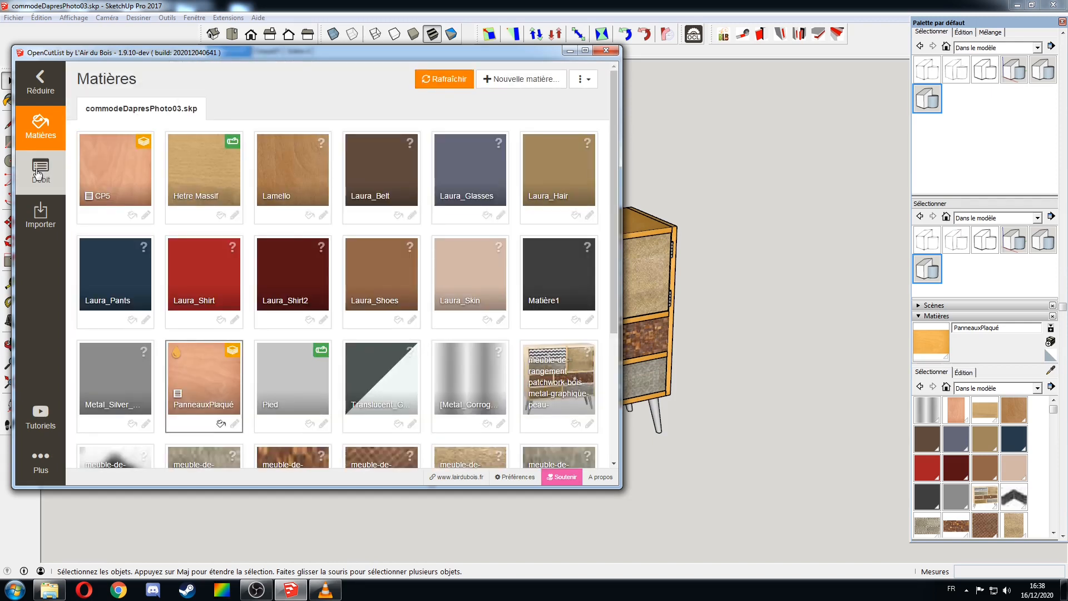
- Return to the cut list and regenerate it with the modified materials
left_click(38, 175)
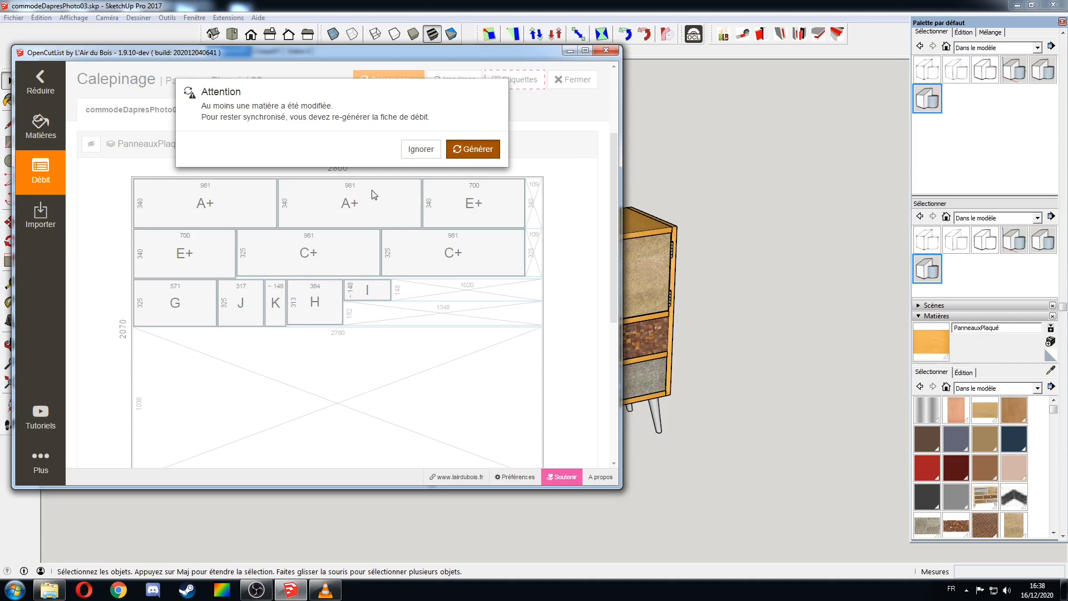
key("Return")
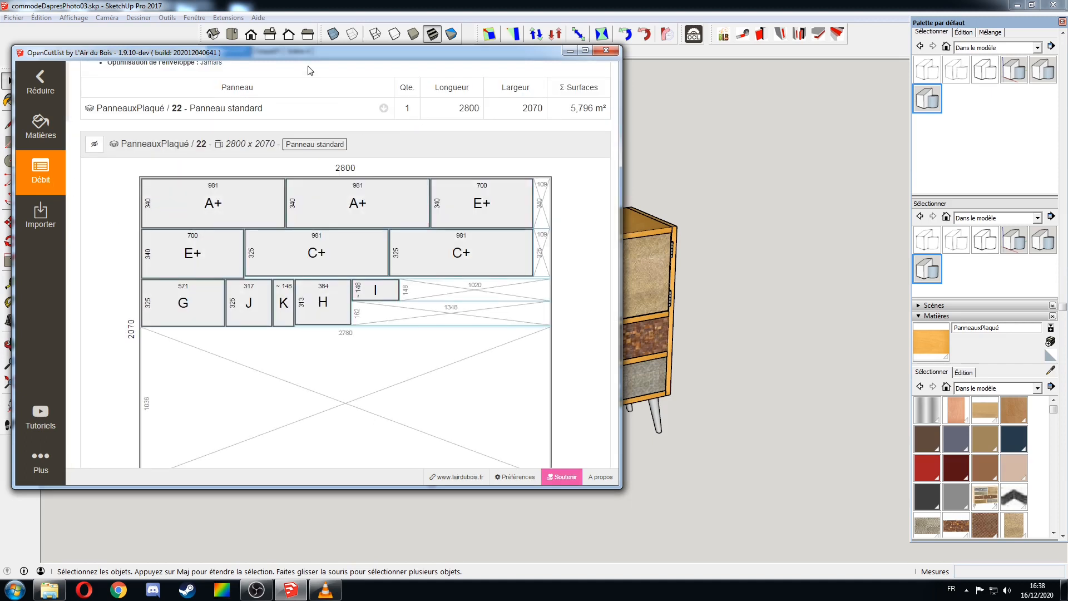
- Generate the CP5 / 5 cutting diagram on the 2800 x 2070 mm standard panel, examine the part layout and close it
scroll(385, 214, "down", 5)
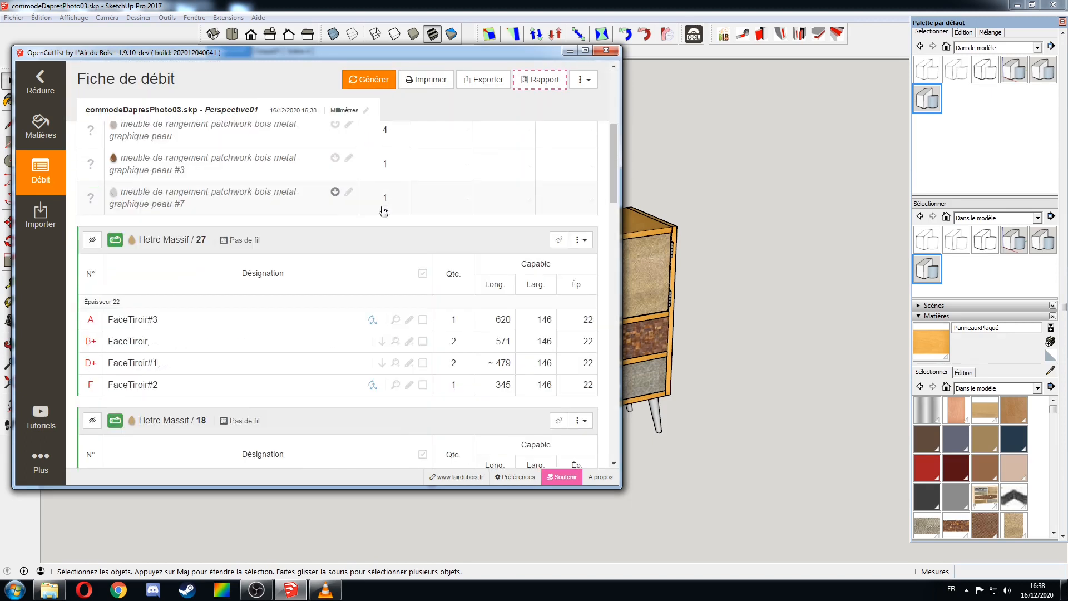
scroll(119, 253, "down", 6)
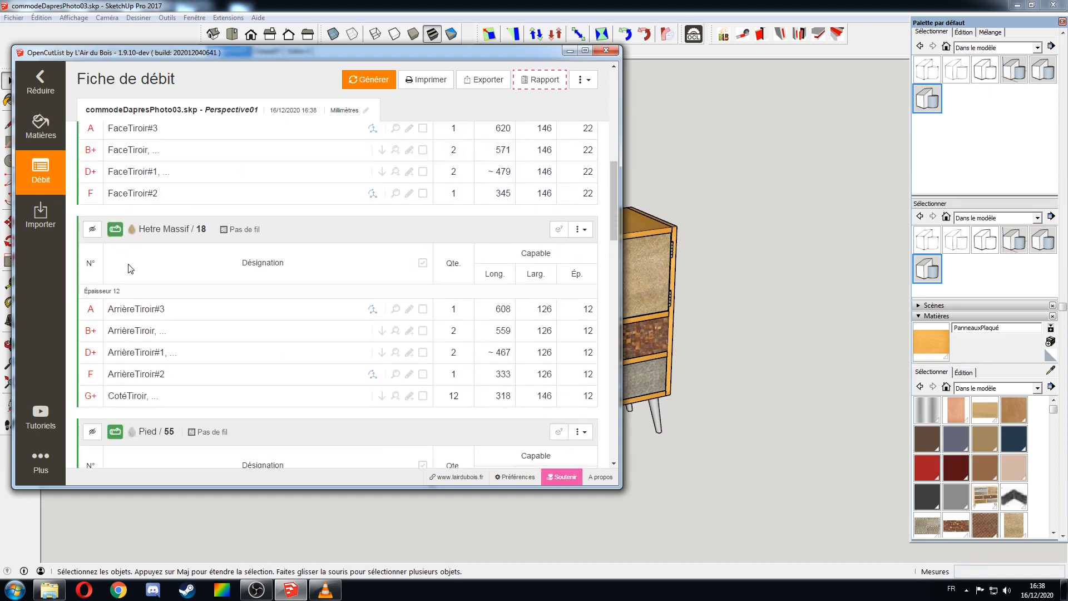
scroll(172, 304, "down", 3)
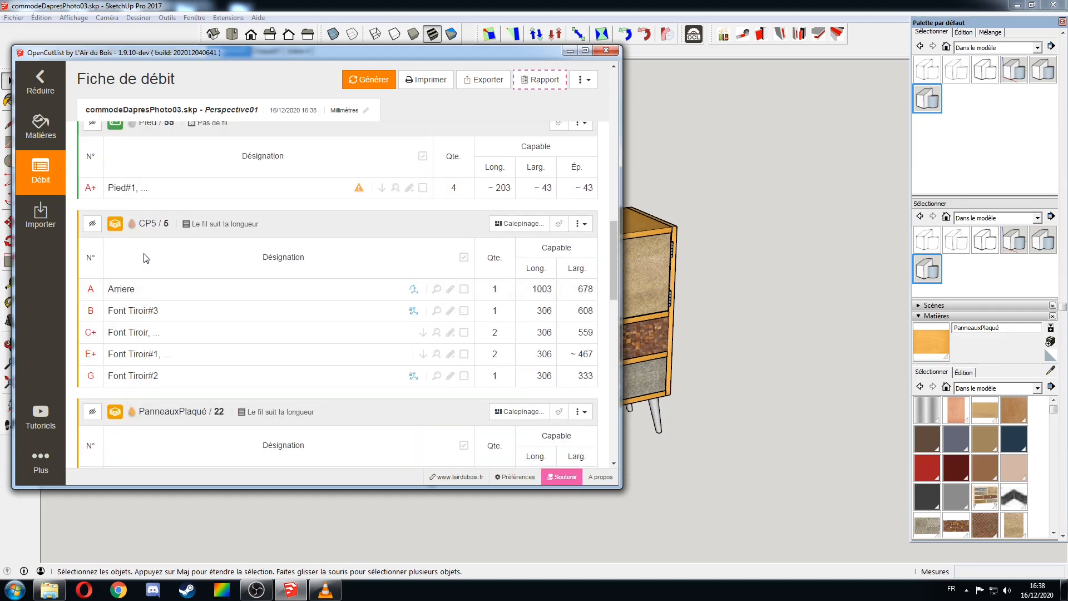
left_click(518, 224)
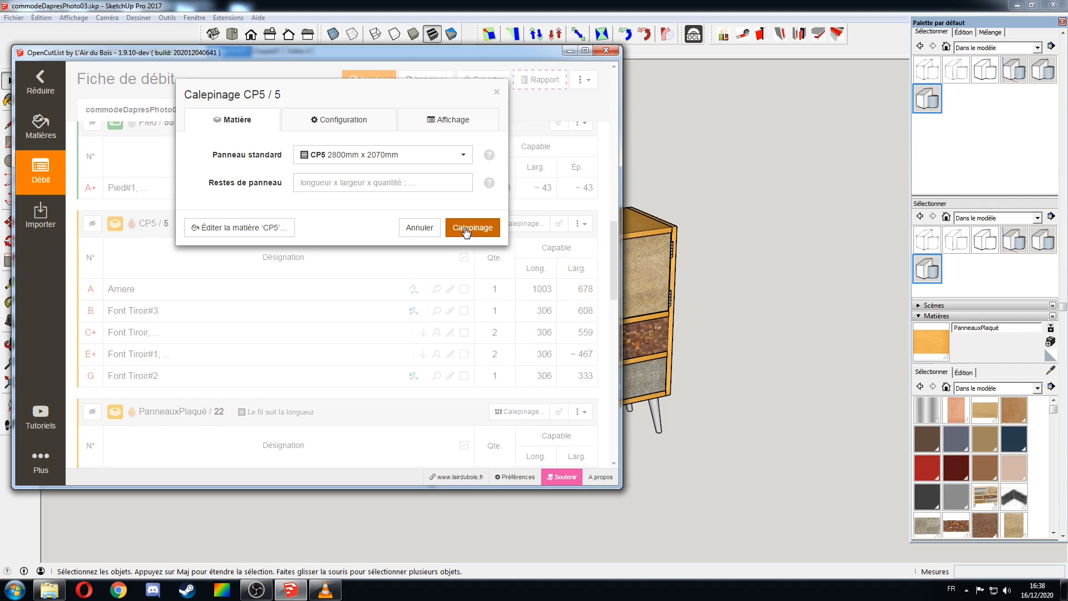
left_click(466, 233)
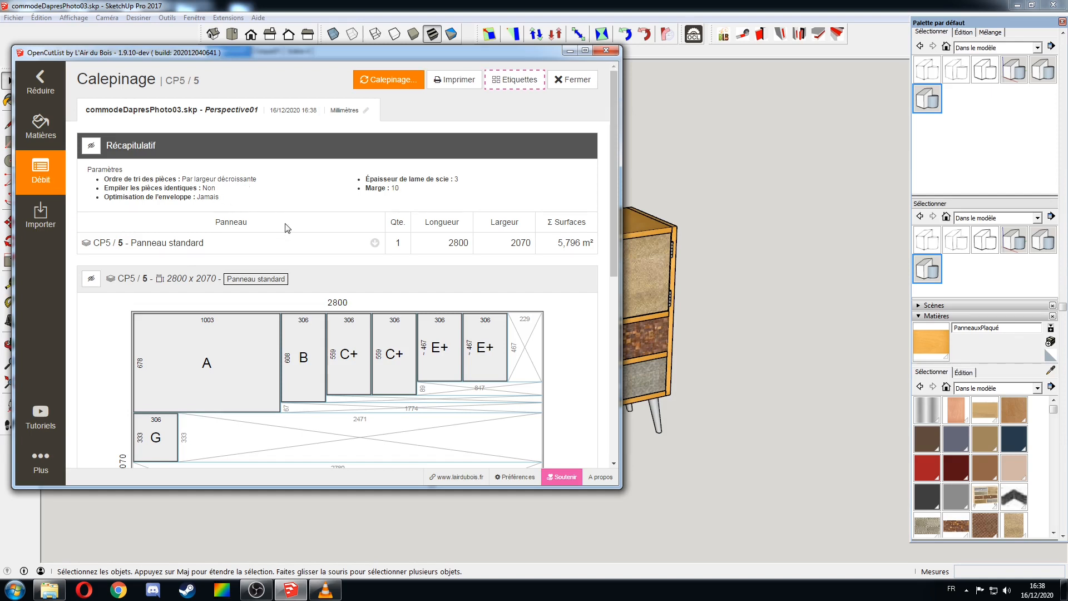
left_click(576, 79)
- Generate the PanneauxPlaqué / 22 cutting diagram on the 2800 x 2070 mm standard panel, review the layout and close it
scroll(393, 274, "down", 1)
scroll(393, 274, "down", 2)
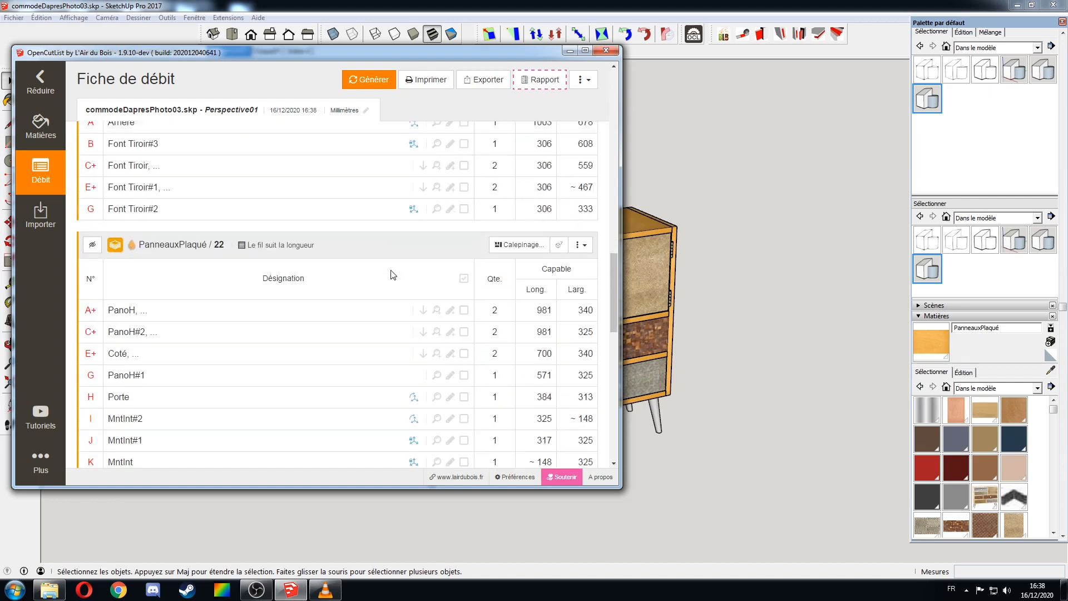
left_click(515, 245)
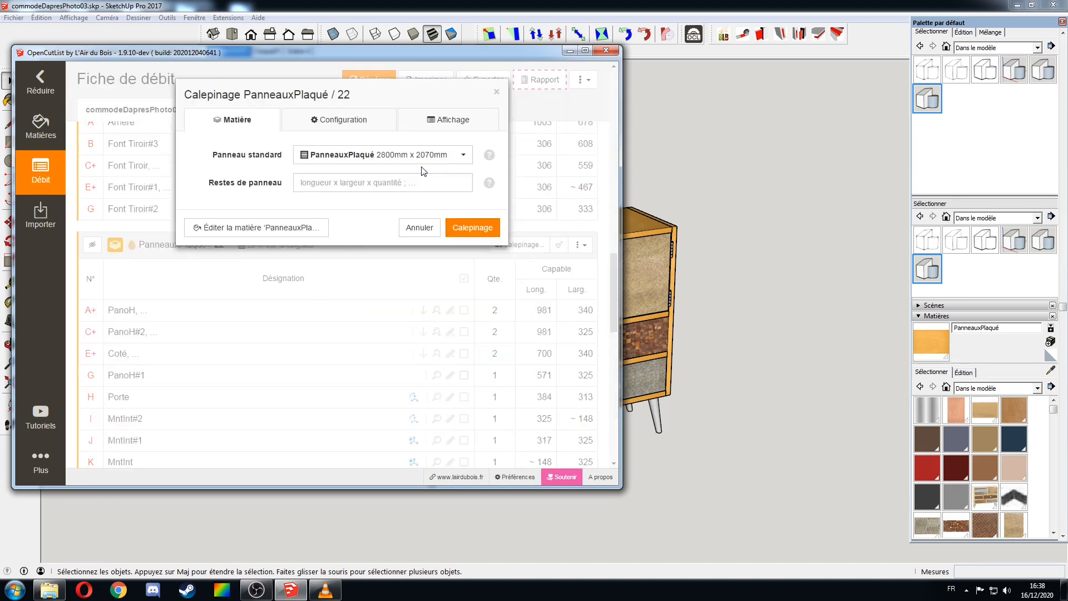
left_click(473, 227)
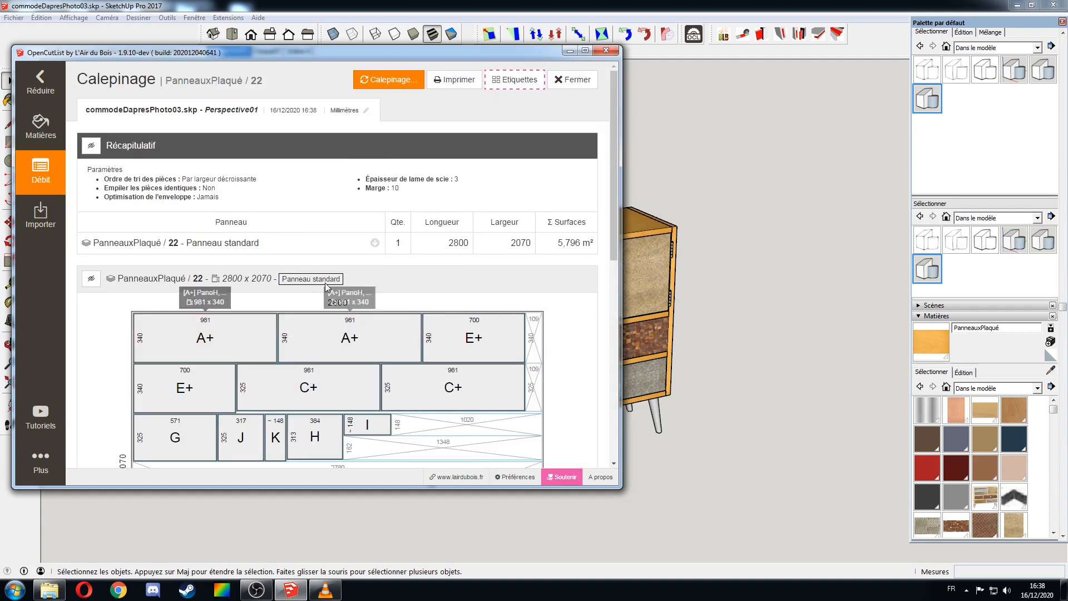
left_click(572, 80)
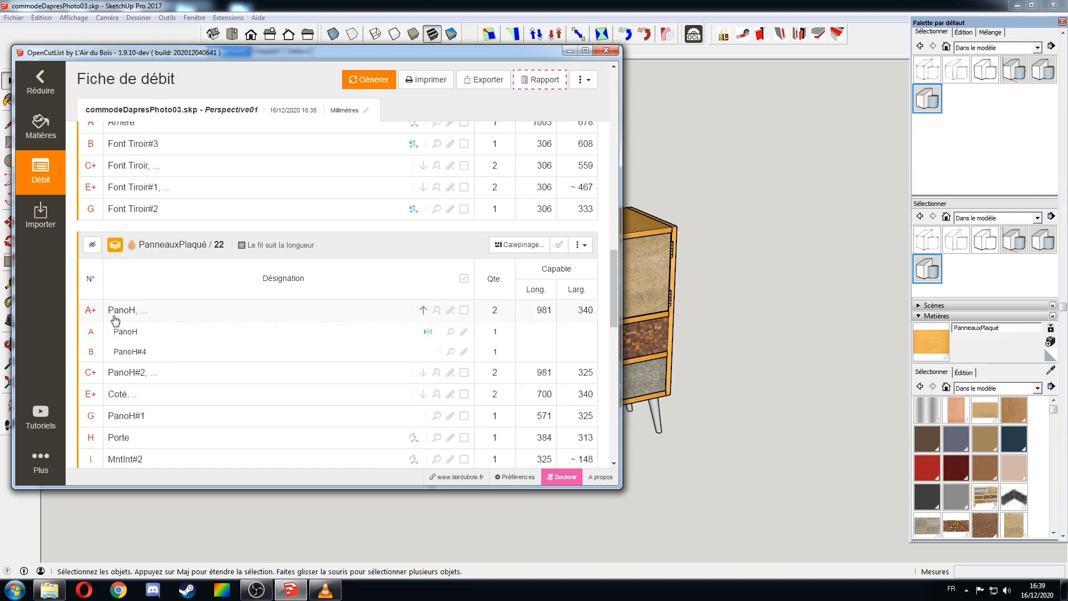
- Locate the PanoH part in the model from its properties, inspect its edges and return to the cut list
left_click(153, 341)
left_click(267, 396)
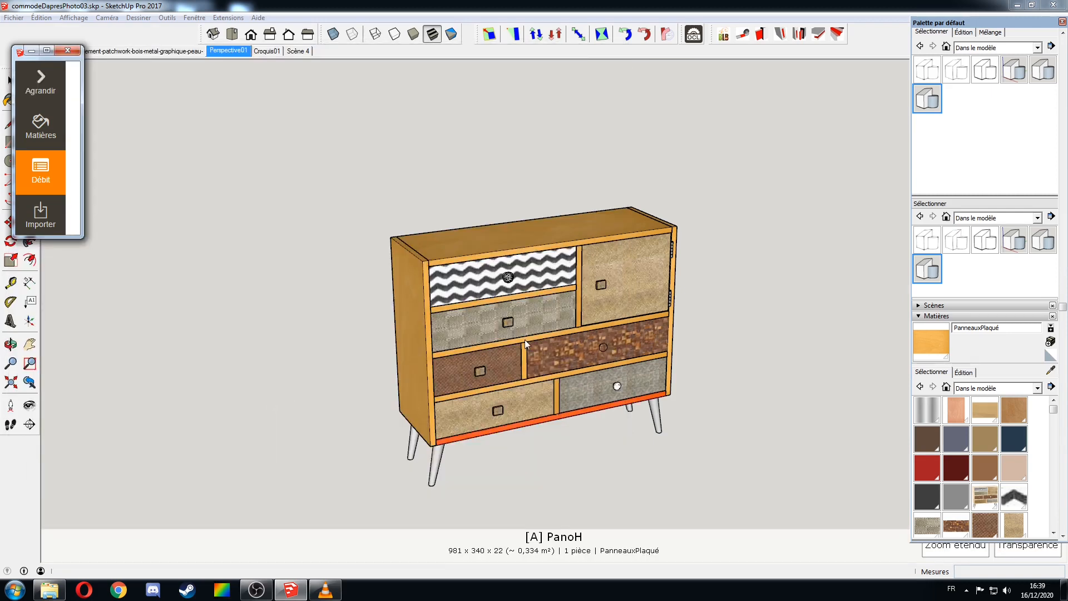
middle_click_drag(553, 418, 461, 282)
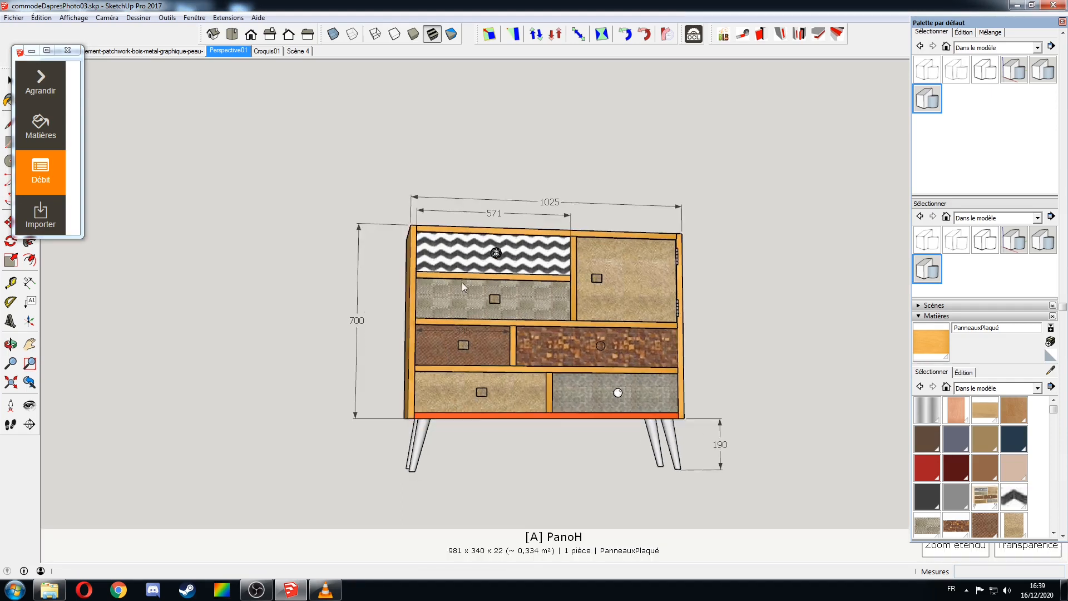
middle_click_drag(476, 416, 334, 416)
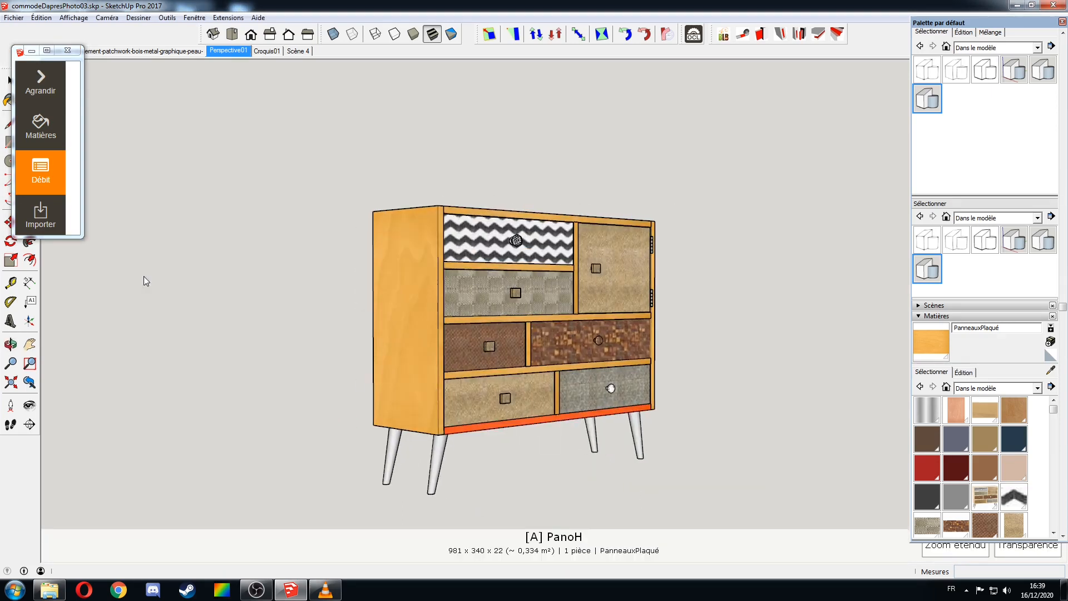
left_click(40, 173)
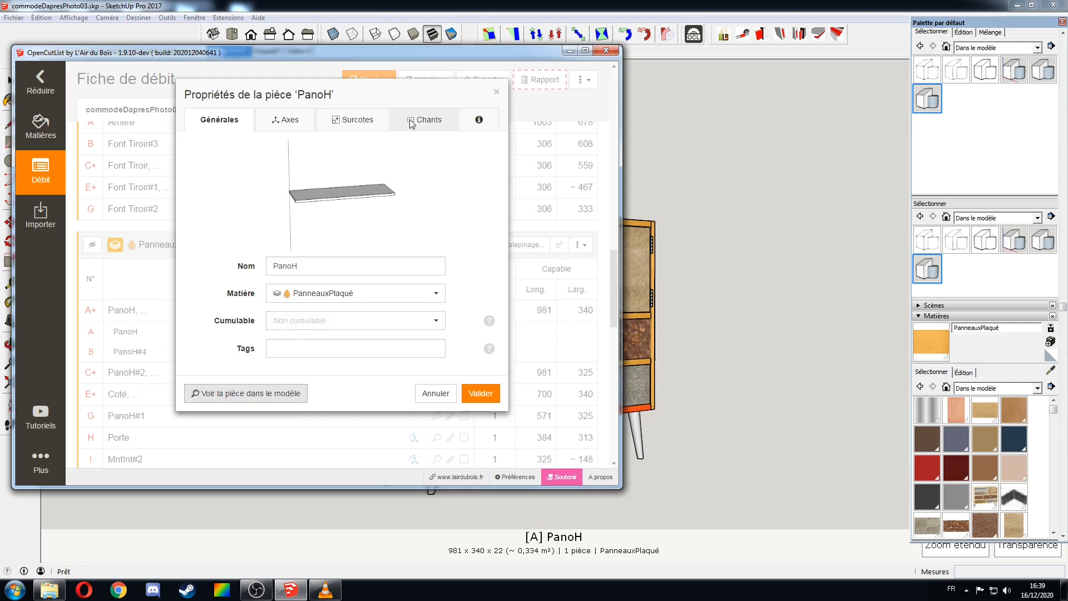
- Create a Bande de chant material named Chant with colour #FFBF80 from PanoH's edge settings, and regenerate the cut list
left_click(426, 122)
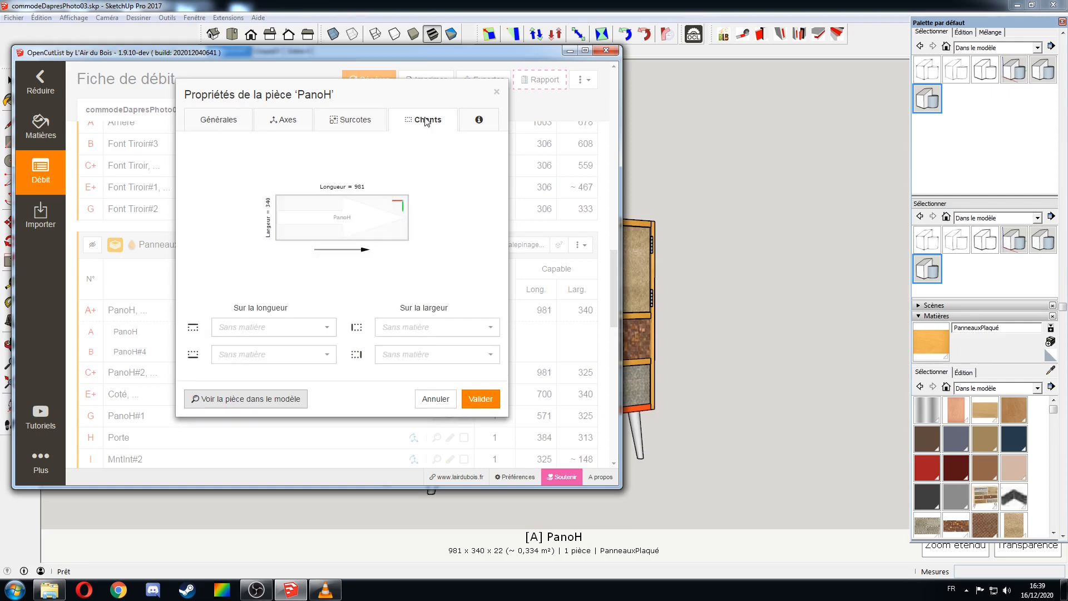
left_click(362, 201)
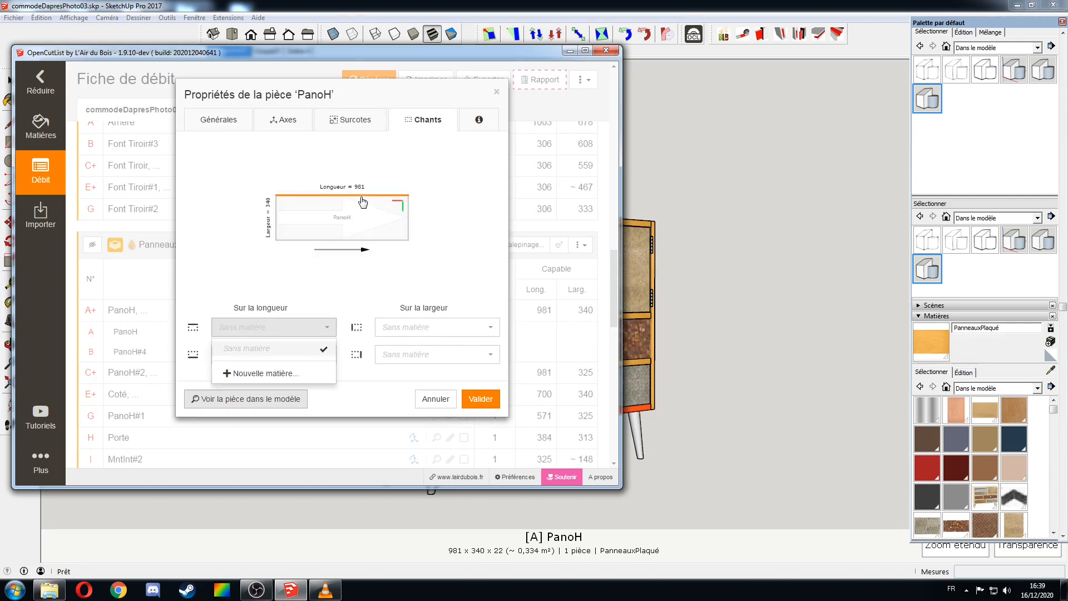
left_click(243, 376)
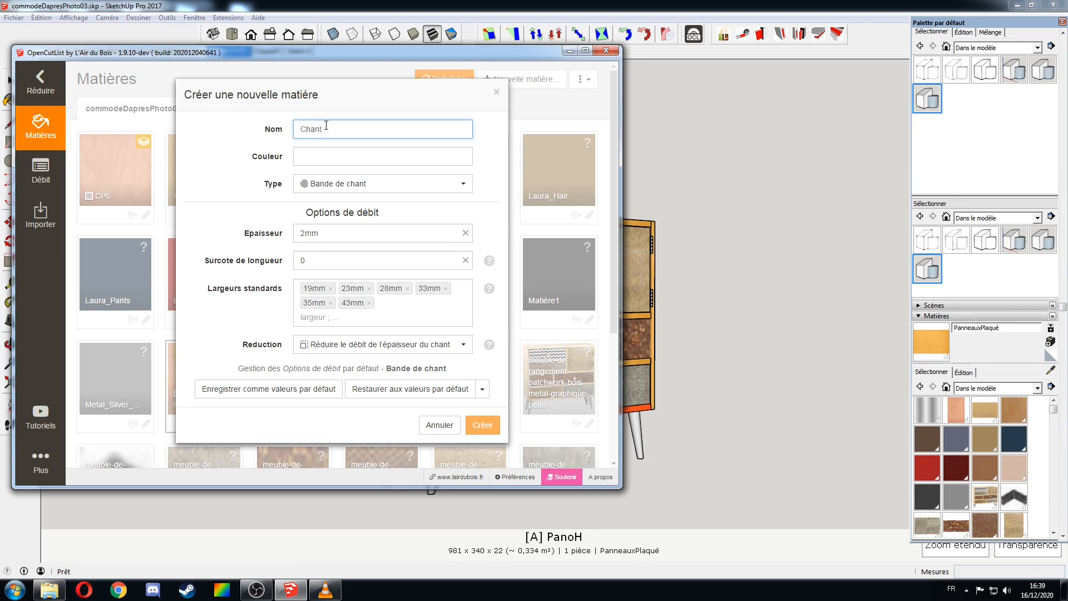
left_click(336, 149)
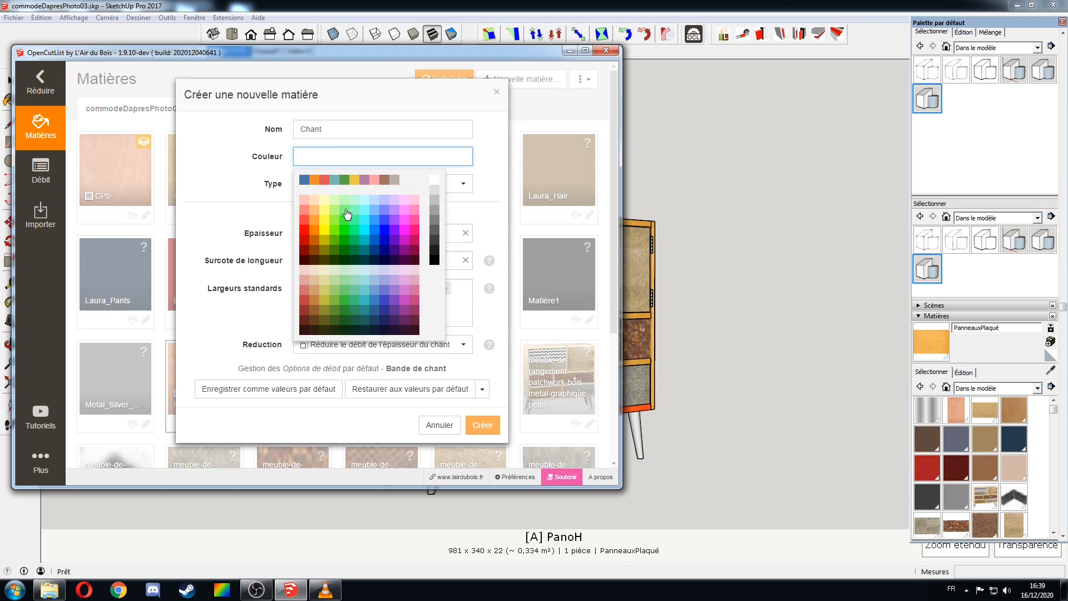
left_click(314, 211)
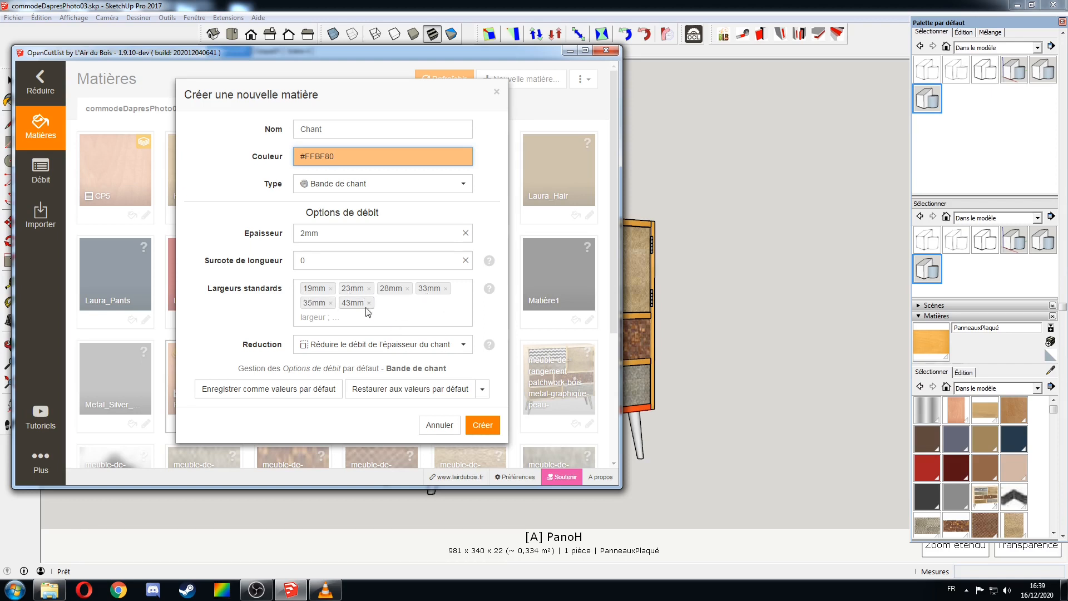
left_click(480, 431)
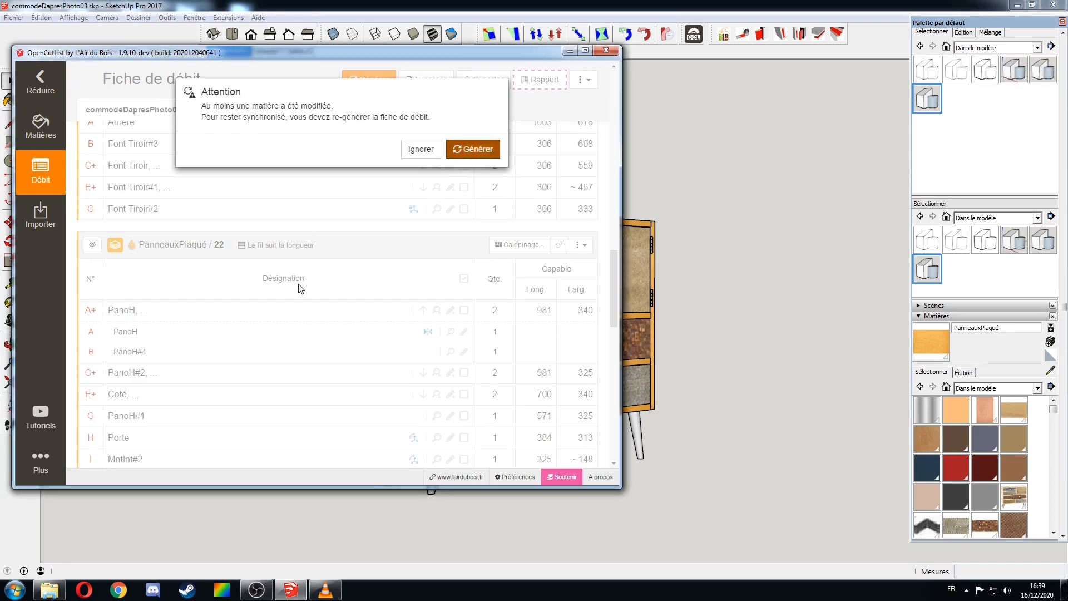
key("Return")
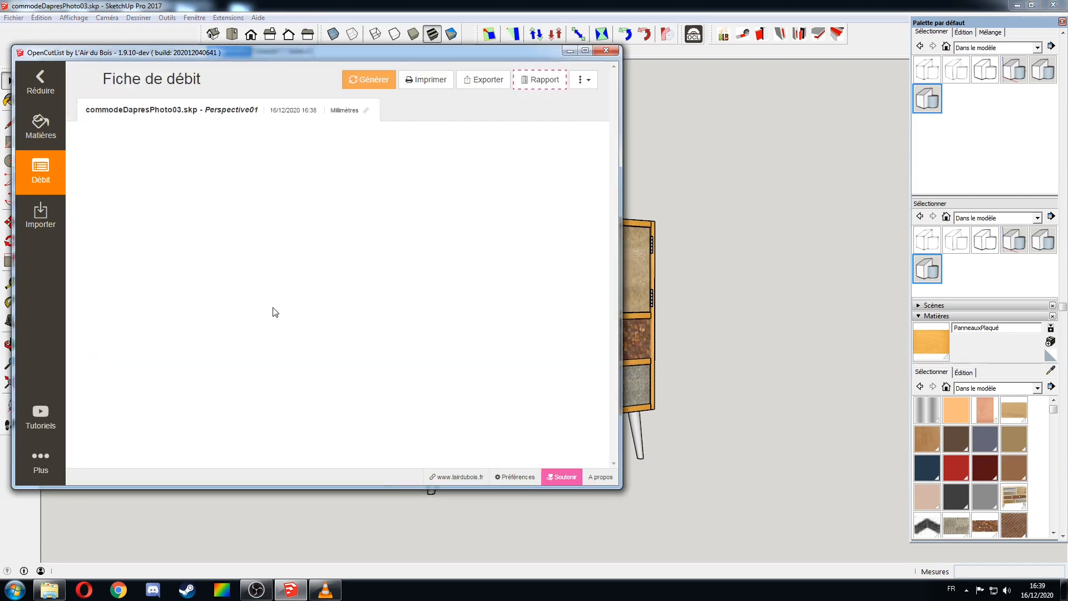
- Assign the Chant edge banding to both lengthwise edges of the PanoH part in PanneauxPlaqué / 22 and validate its properties
scroll(191, 340, "down", 6)
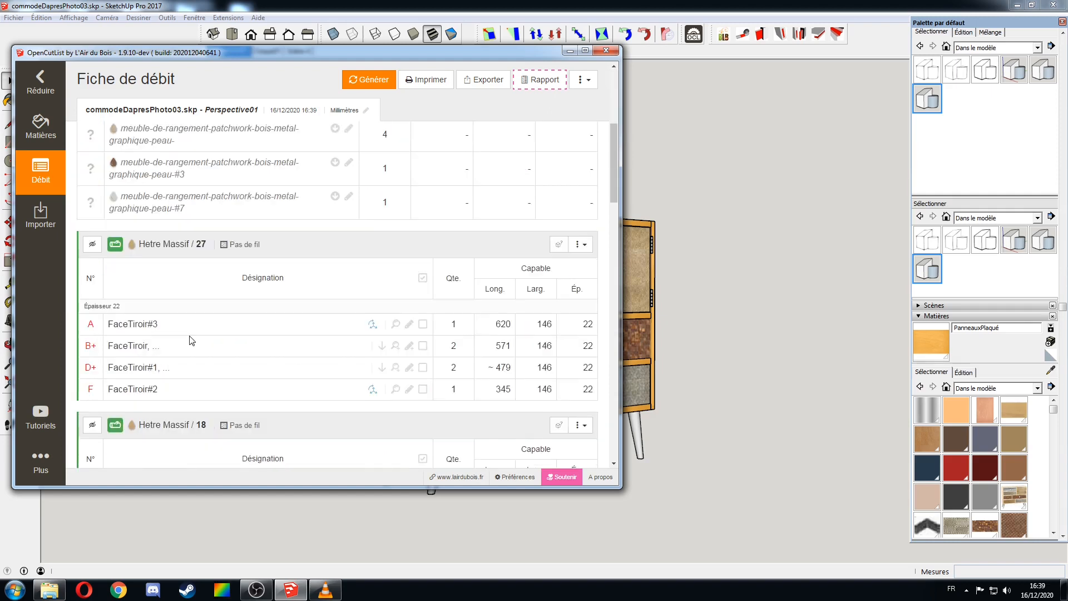
scroll(191, 340, "down", 2)
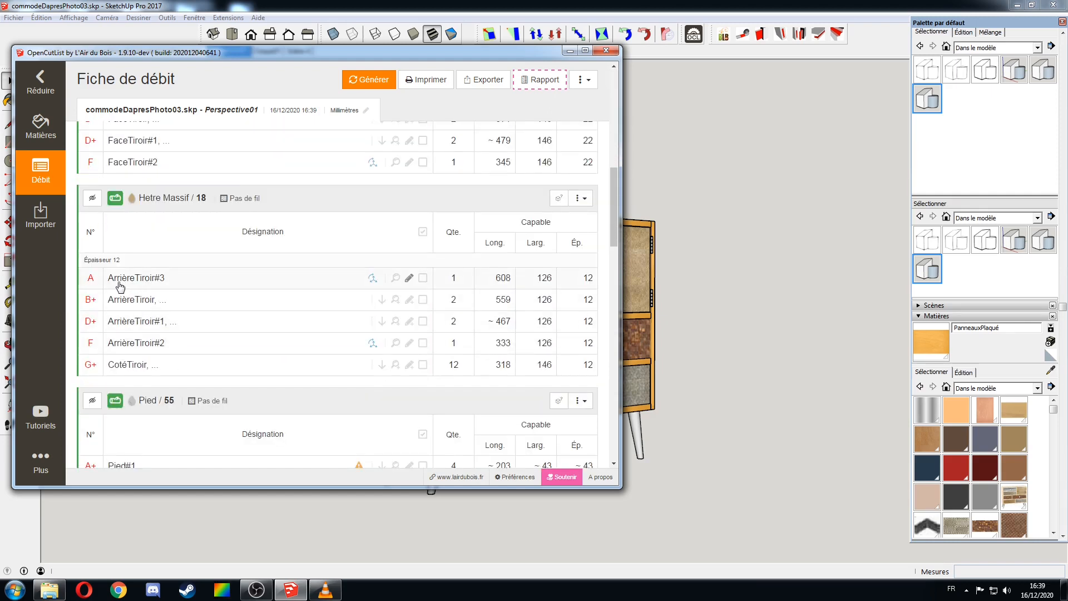
scroll(119, 284, "down", 2)
scroll(120, 289, "down", 5)
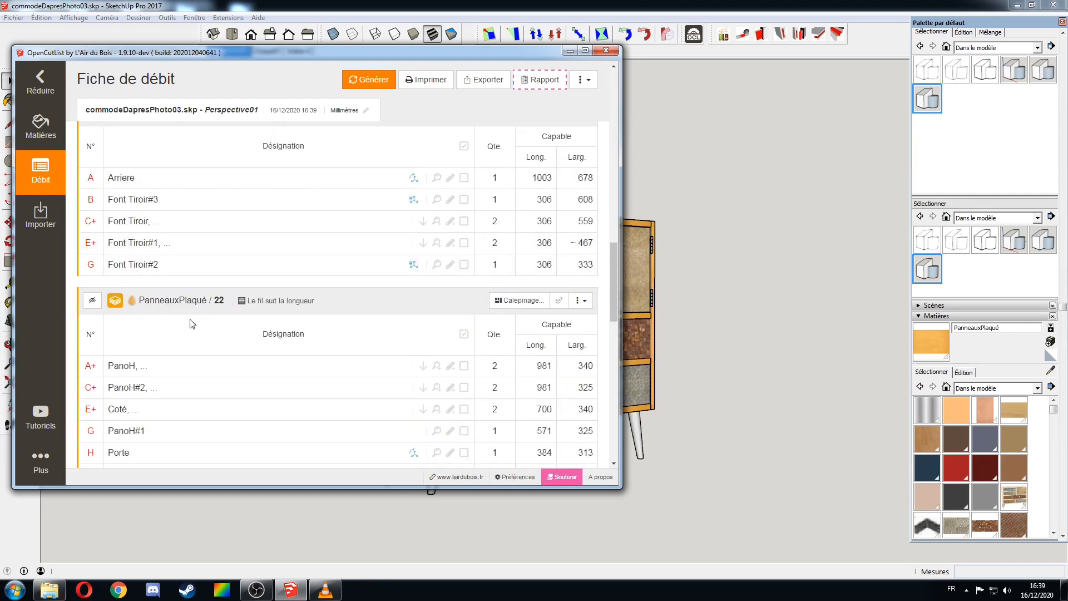
left_click(170, 370)
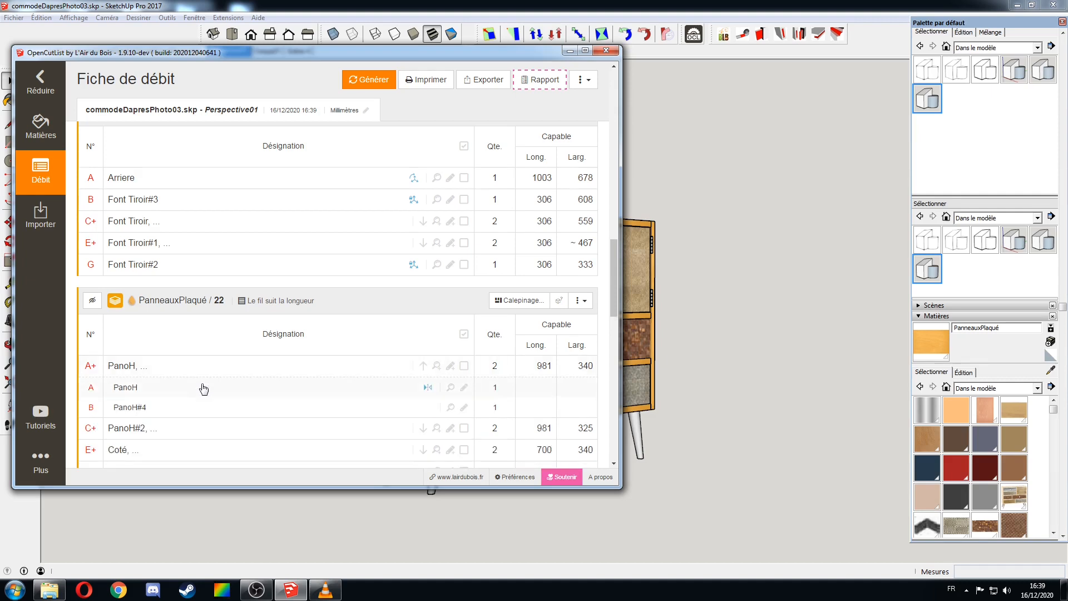
left_click(134, 391)
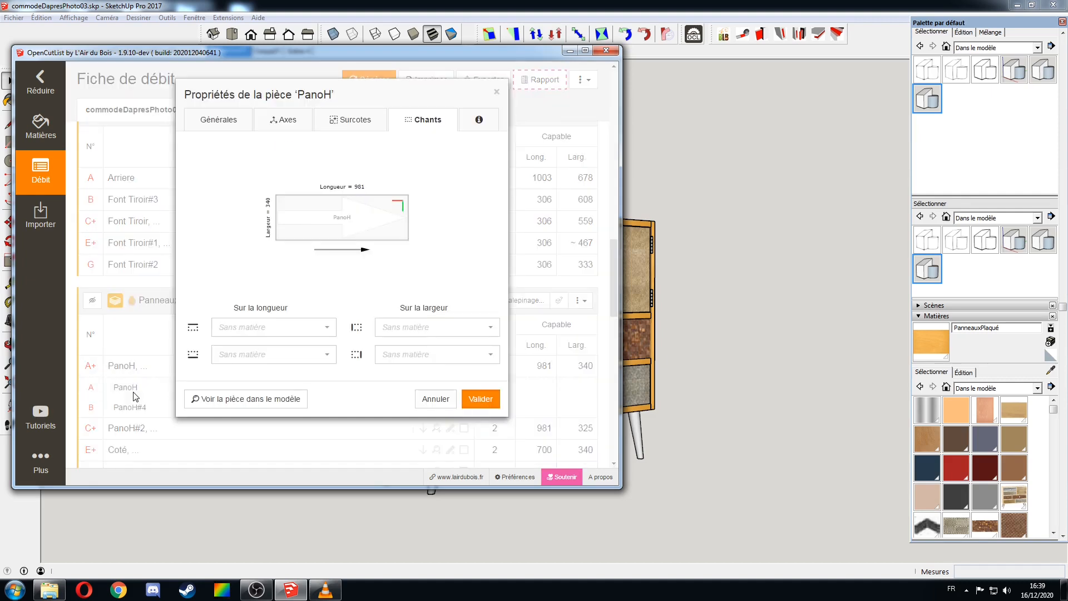
left_click(359, 199)
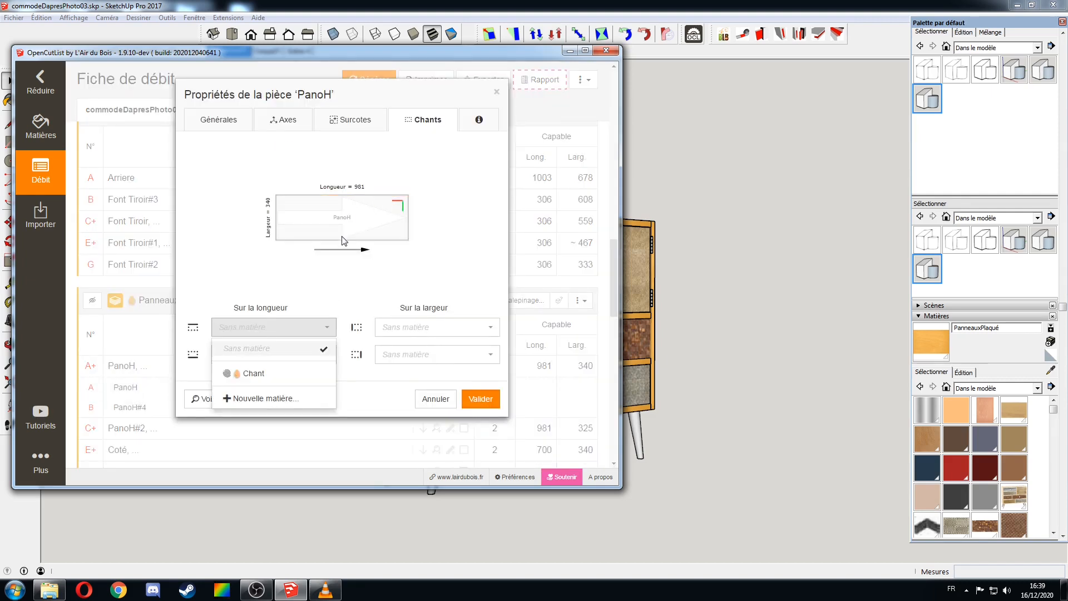
left_click(345, 201)
left_click(267, 326)
left_click(255, 372)
left_click(258, 354)
left_click(254, 400)
left_click(478, 398)
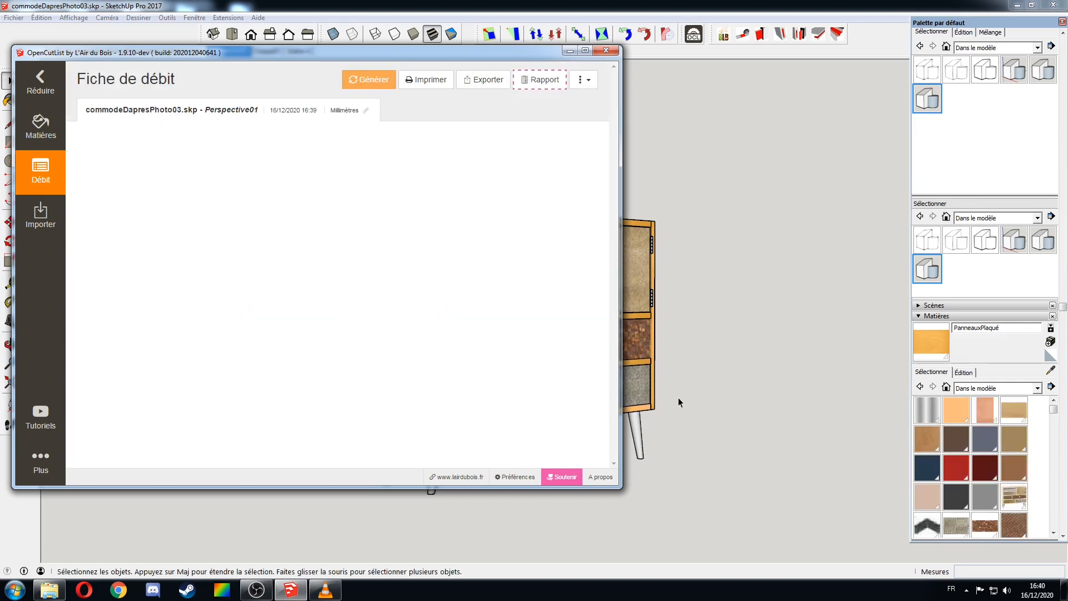
- Assign the Chant edge banding to both lengthwise edges of the PanoH#4 part and validate its properties
middle_click_drag(678, 399, 647, 382)
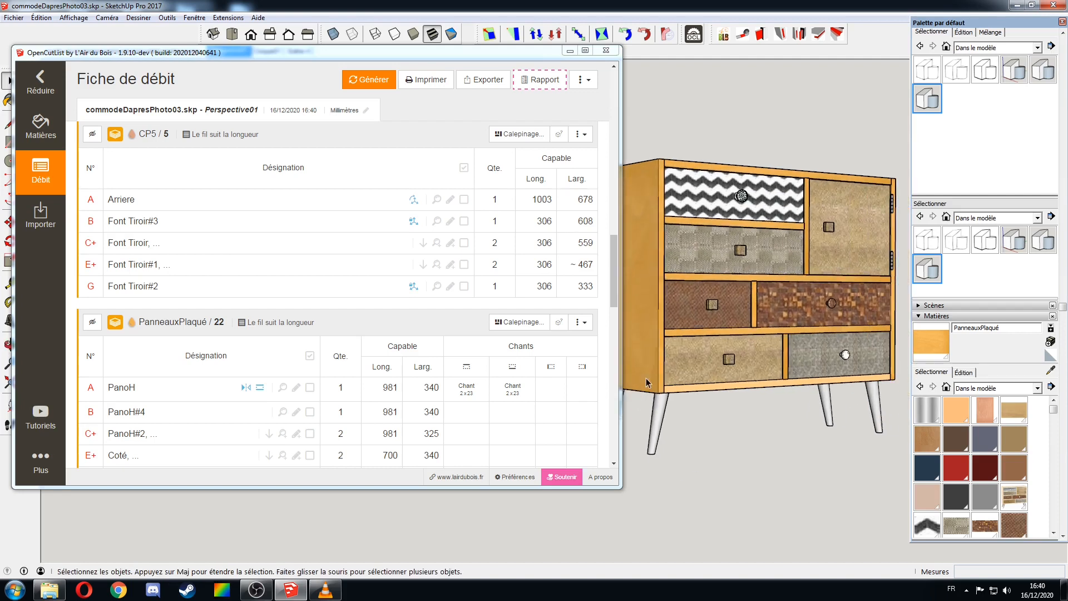
left_click(151, 414)
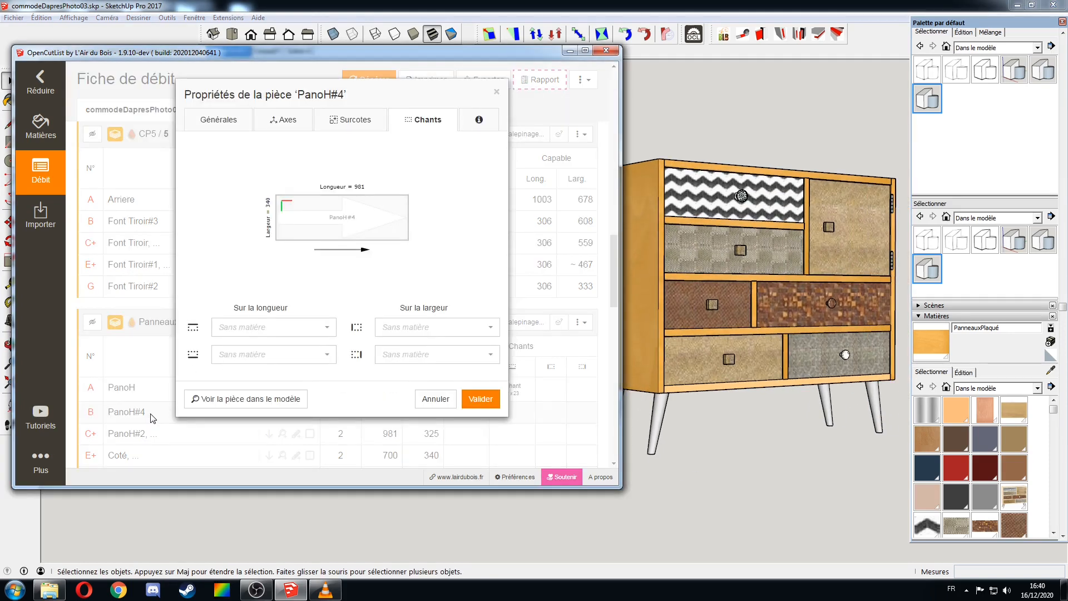
left_click(294, 327)
left_click(278, 382)
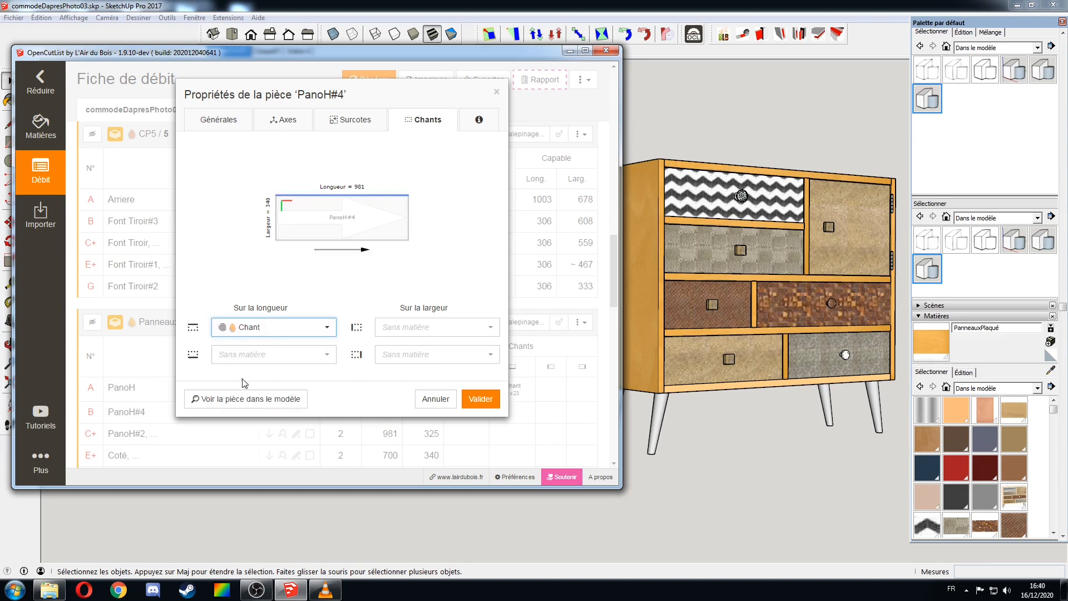
left_click(245, 399)
left_click(240, 354)
left_click(258, 398)
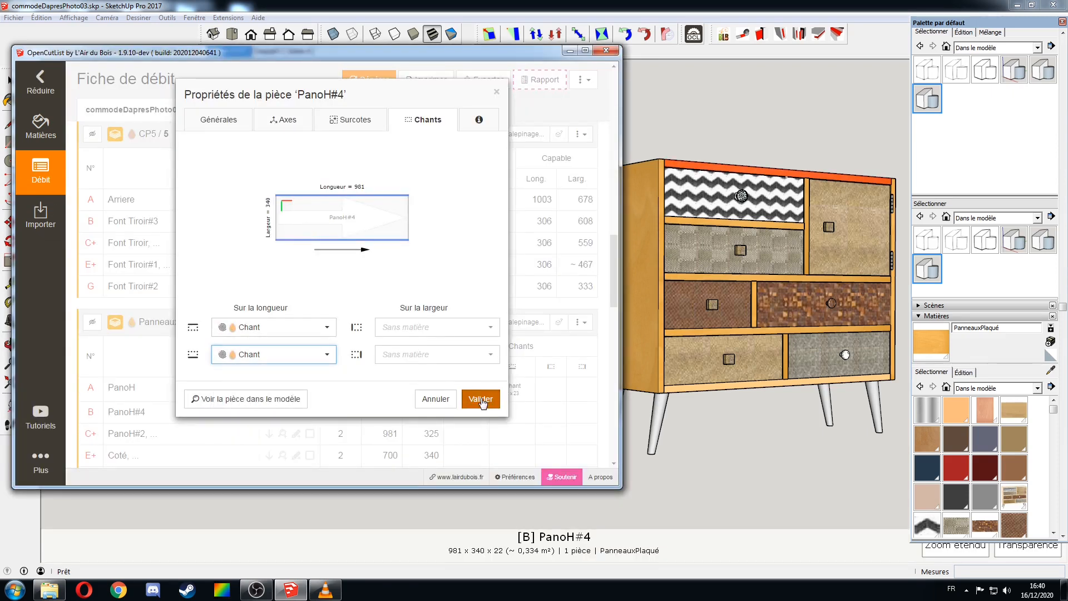
left_click(480, 398)
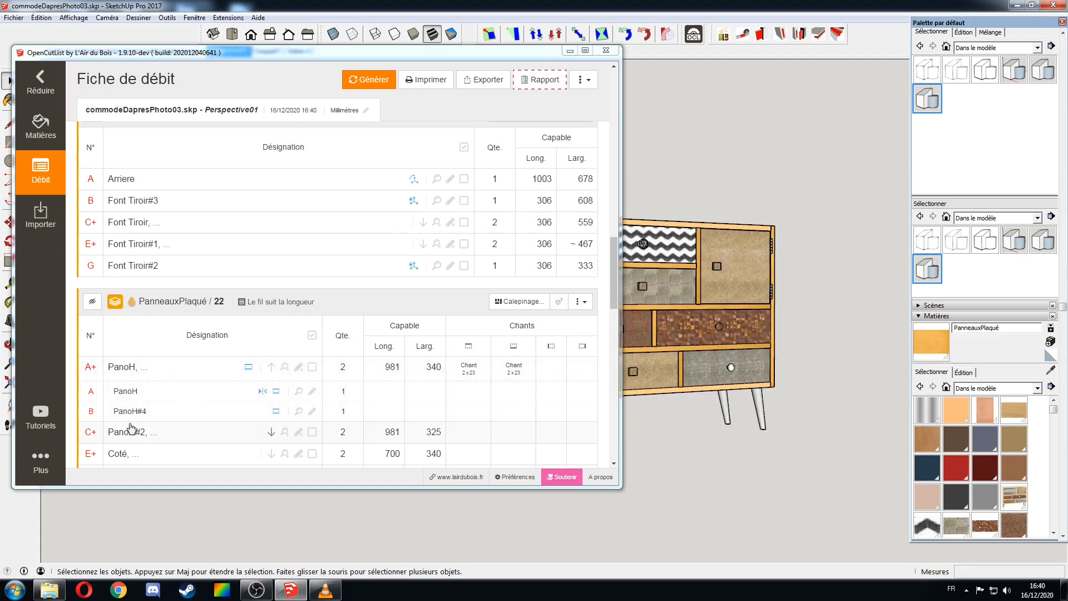
- Locate the PanoH#2 part in the model, assign the Chant edge banding to its first lengthwise edge and validate its properties
scroll(170, 412, "down", 3)
left_click(125, 327)
left_click(237, 399)
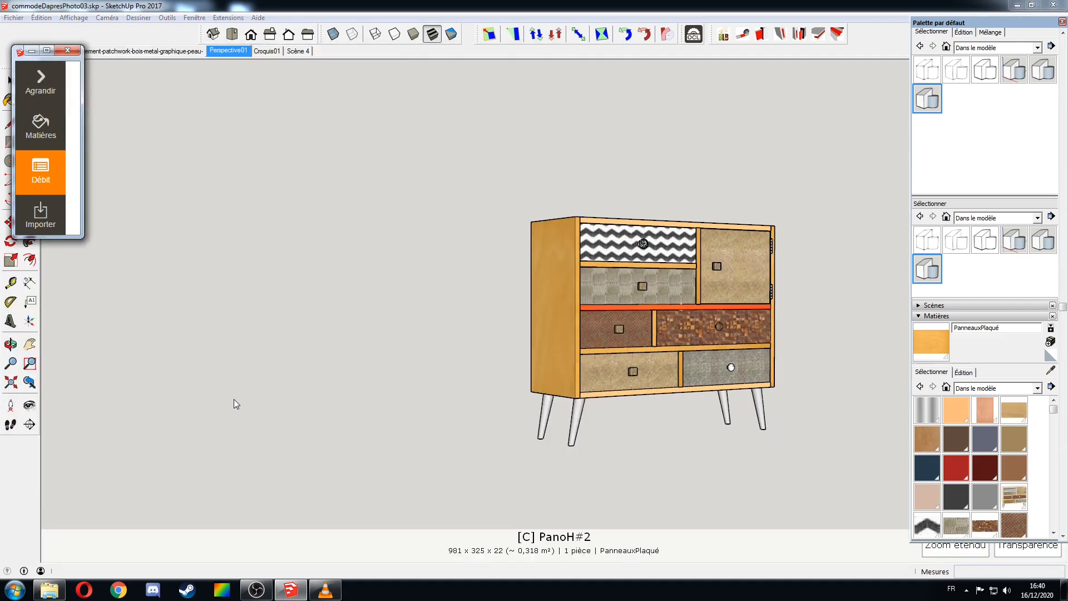
left_click(31, 179)
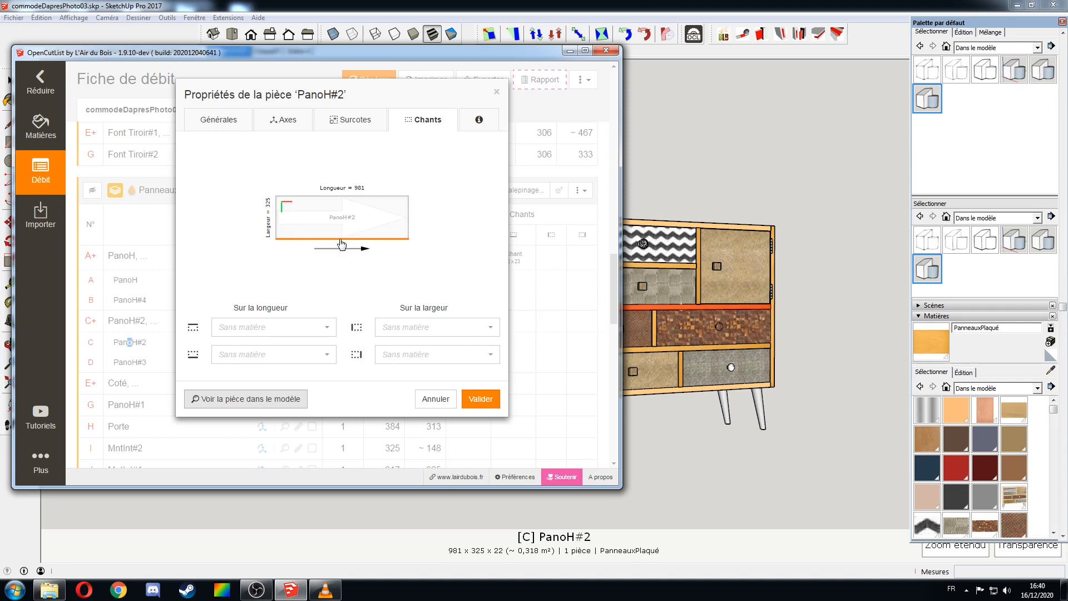
left_click(347, 201)
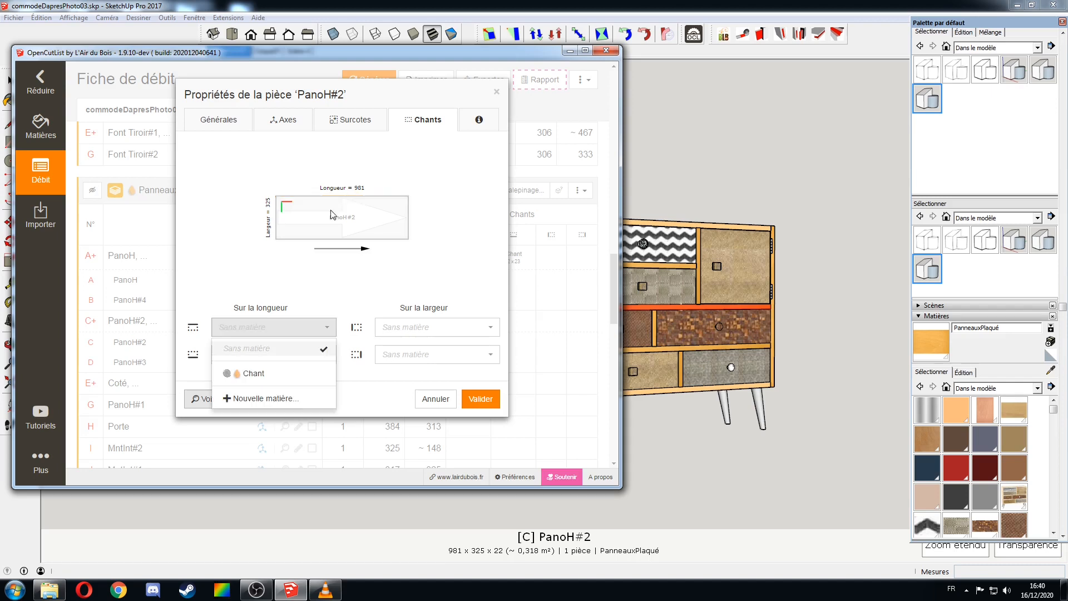
left_click(245, 372)
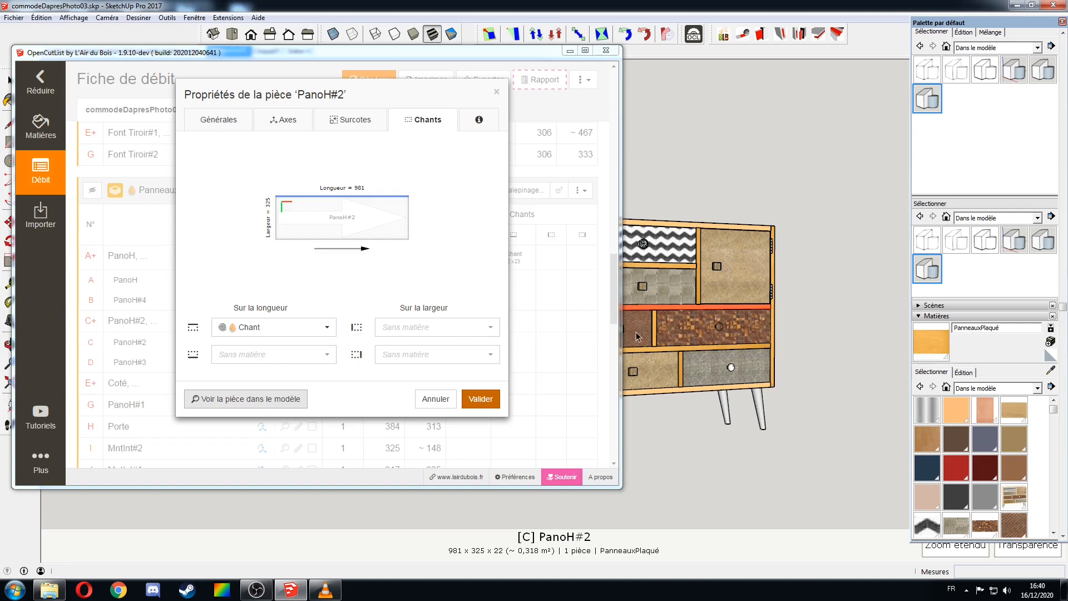
left_click(480, 399)
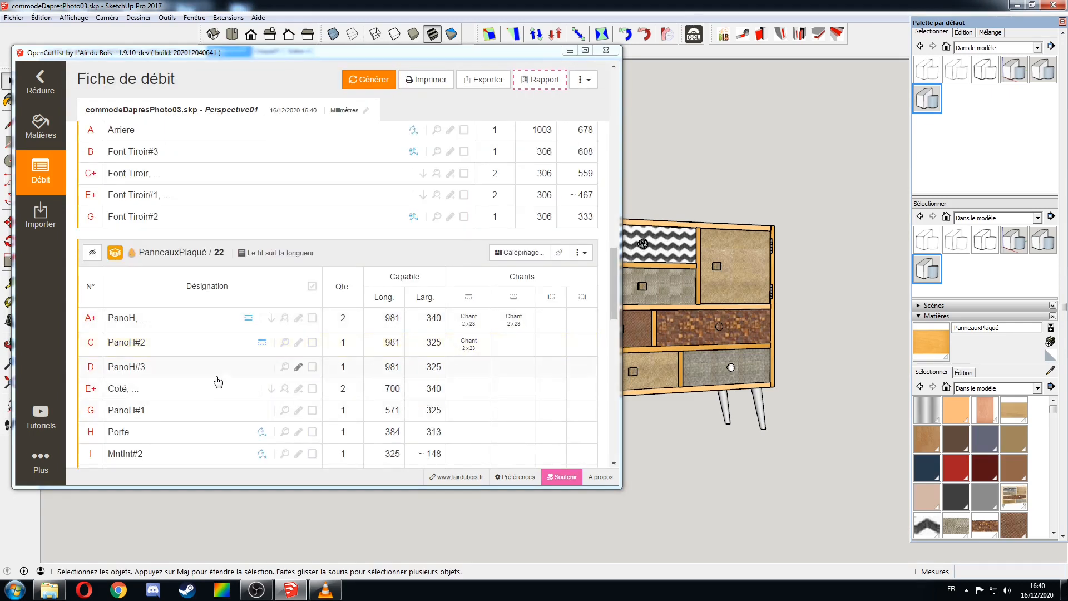
- Assign the Chant edge banding to all four edges of the Coté part in PanneauxPlaqué / 22 and validate its properties
left_click(216, 388)
scroll(167, 334, "down", 3)
left_click(138, 242)
left_click(250, 371)
left_click(252, 355)
left_click(429, 326)
left_click(420, 372)
left_click(480, 398)
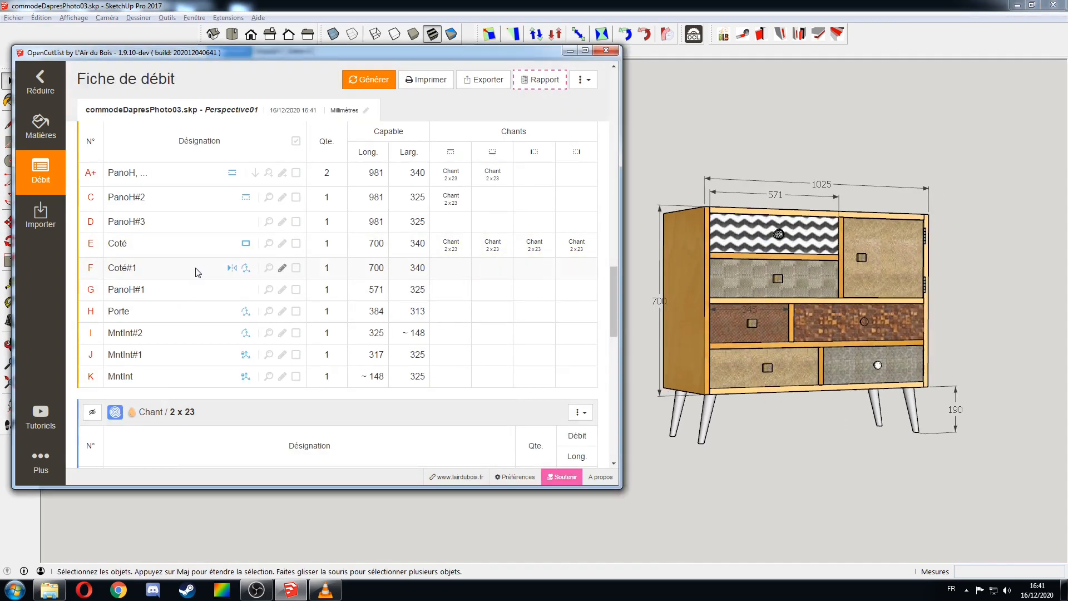
- Assign the Chant edge banding to all four edges of the Coté#1 part and validate its properties
left_click(195, 272)
left_click(274, 353)
left_click(248, 398)
left_click(479, 399)
- Assign Chant to the first lengthwise edge of PanoH#3 and PanoH#1, all four Porte edges, and the second lengthwise edge of the MntInt parts
left_click(269, 290)
left_click(41, 78)
left_click(266, 327)
left_click(258, 371)
left_click(481, 399)
left_click(264, 304)
left_click(266, 327)
left_click(263, 371)
left_click(480, 399)
left_click(265, 312)
left_click(267, 329)
left_click(264, 371)
left_click(481, 398)
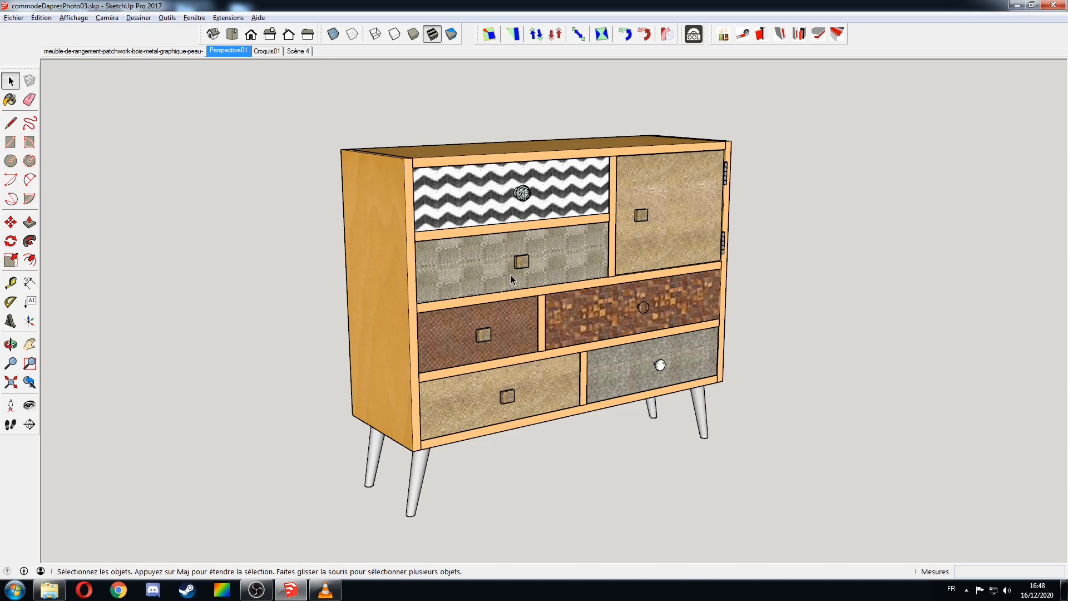
- Orbit around the finished chest, reopen its cut list and review the material groups down to PanneauxPlaqué / 22
middle_click_drag(510, 274, 669, 145)
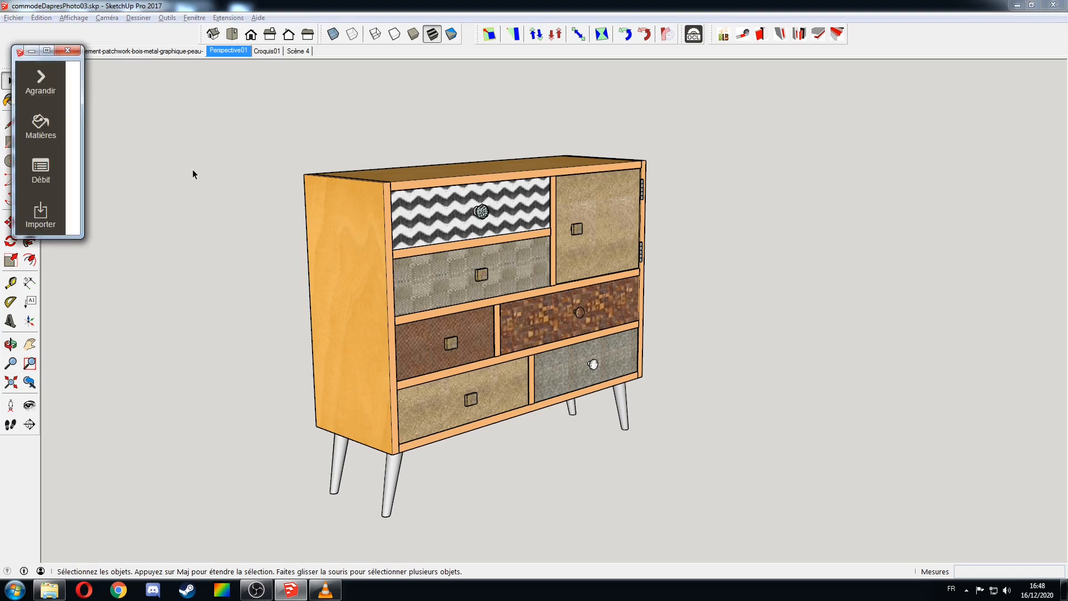
left_click(37, 176)
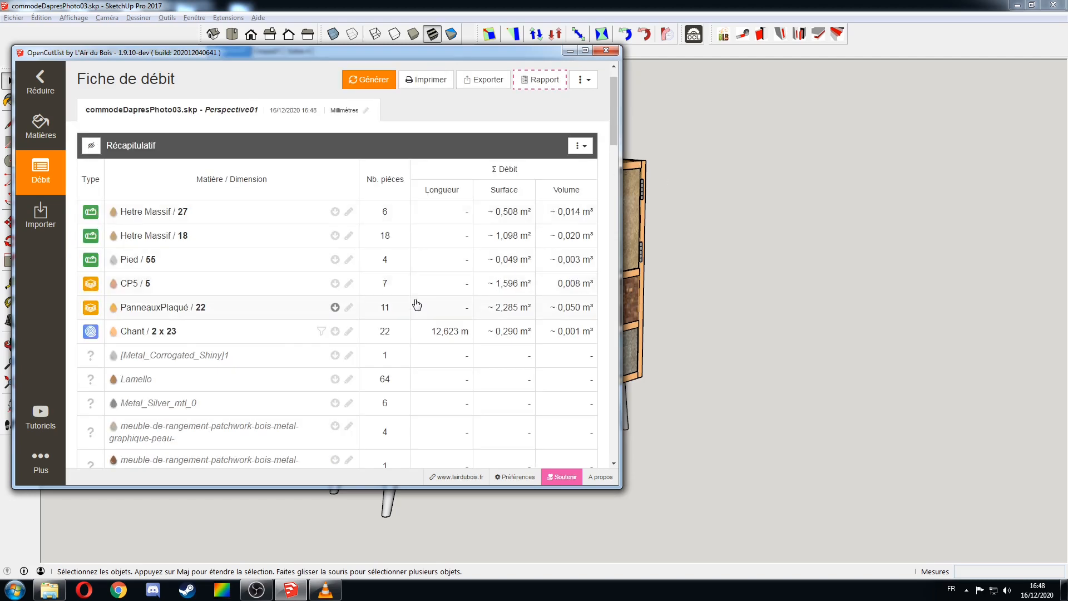
scroll(309, 290, "down", 1)
scroll(310, 290, "down", 4)
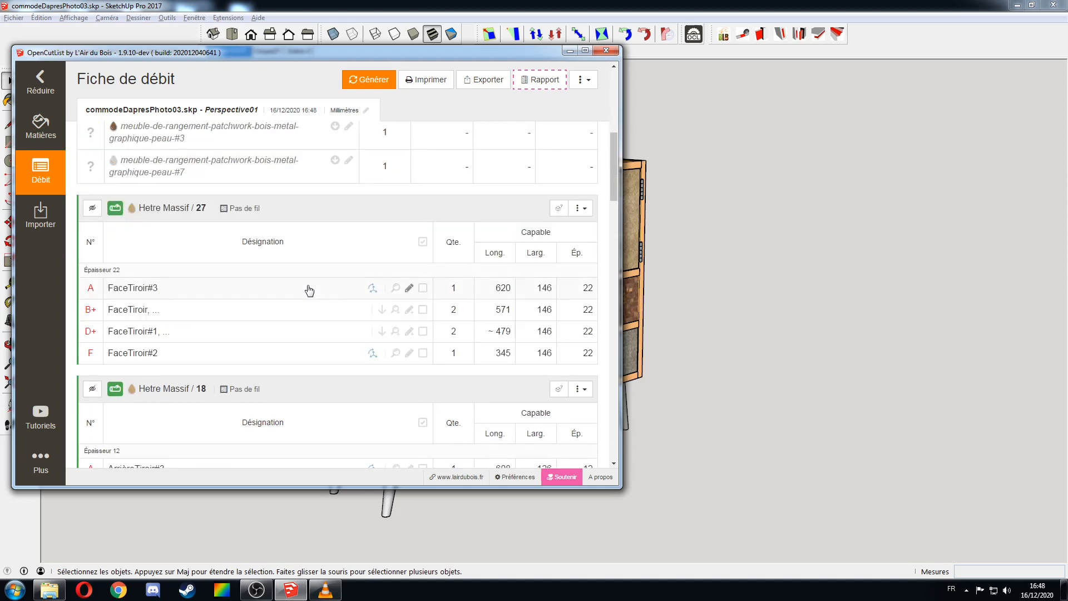
scroll(310, 290, "down", 5)
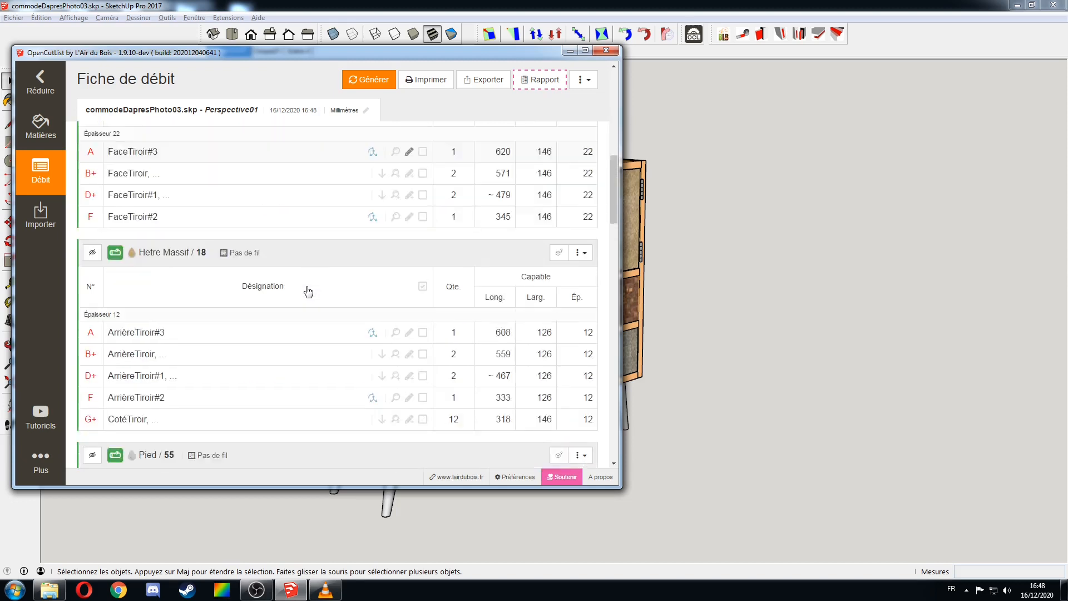
scroll(308, 292, "down", 6)
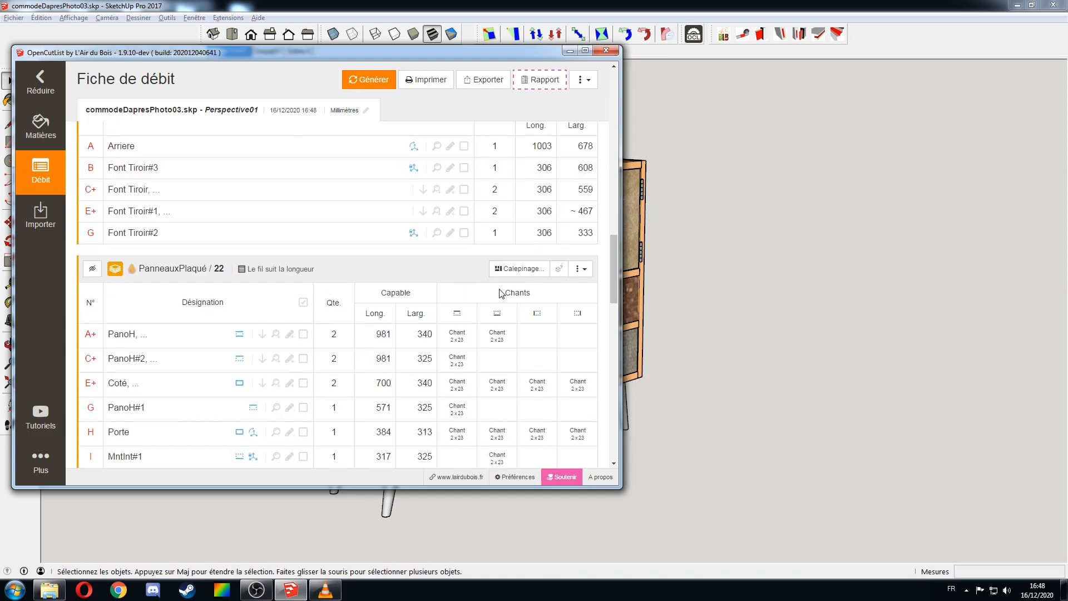
- Generate the cutting diagram for PanneauxPlaqué / 22 on the 2800 x 2070 mm standard panel, review the part layout and close it
left_click(519, 269)
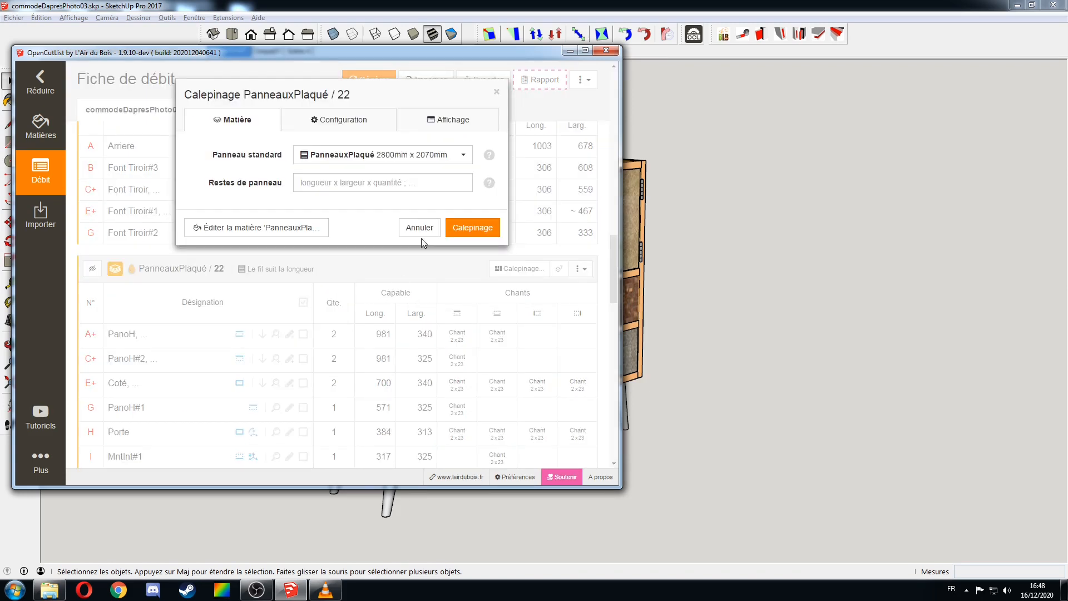
left_click(474, 230)
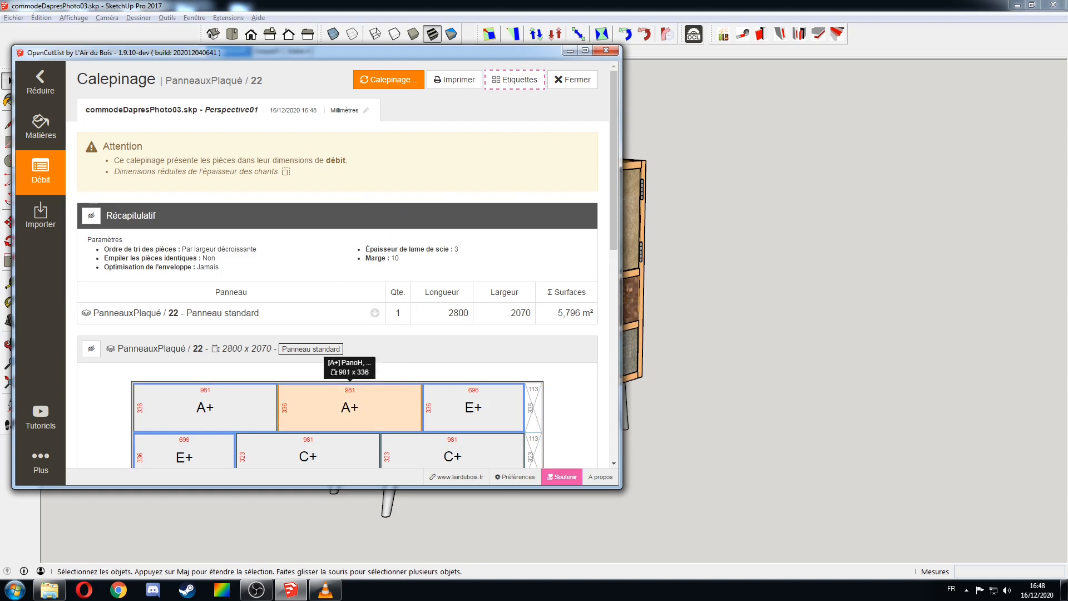
scroll(347, 344, "down", 4)
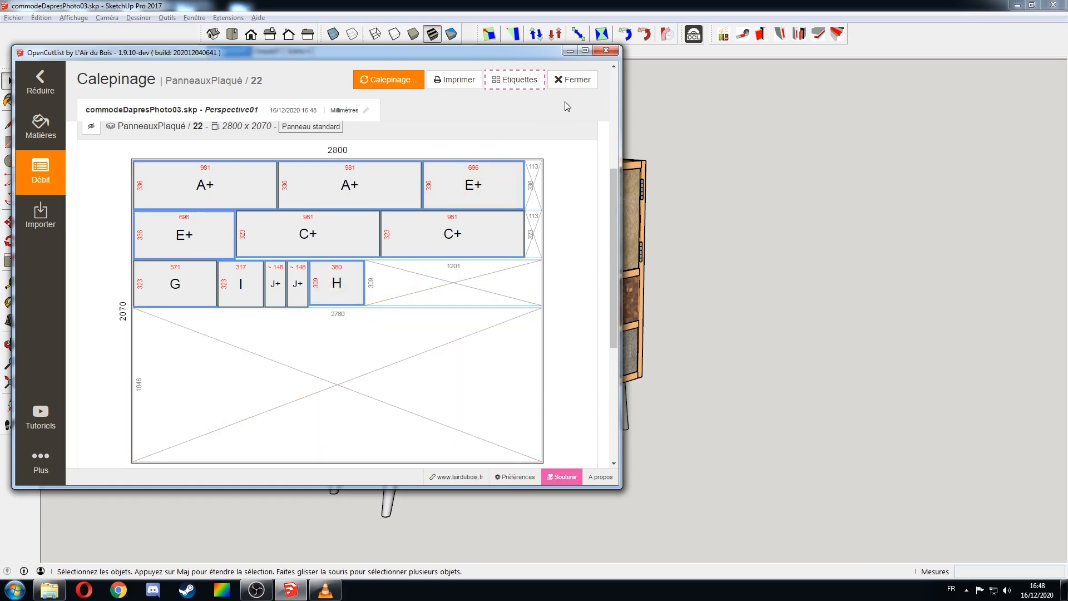
left_click(570, 82)
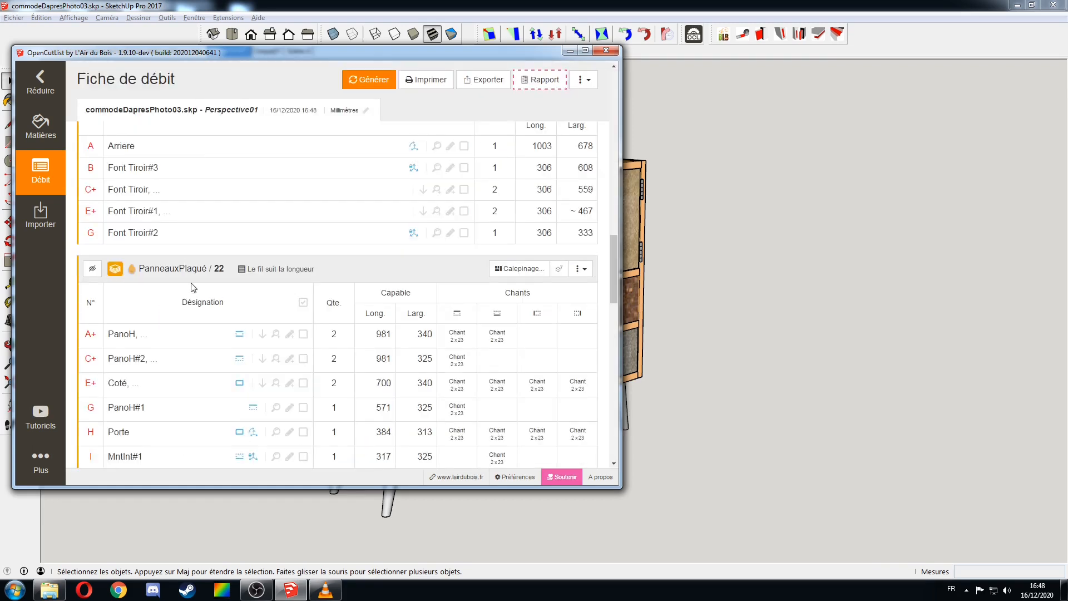
- Examine the Chant / 2 x 23 edge banding list and the material groups that follow it in the cut list
scroll(191, 287, "down", 6)
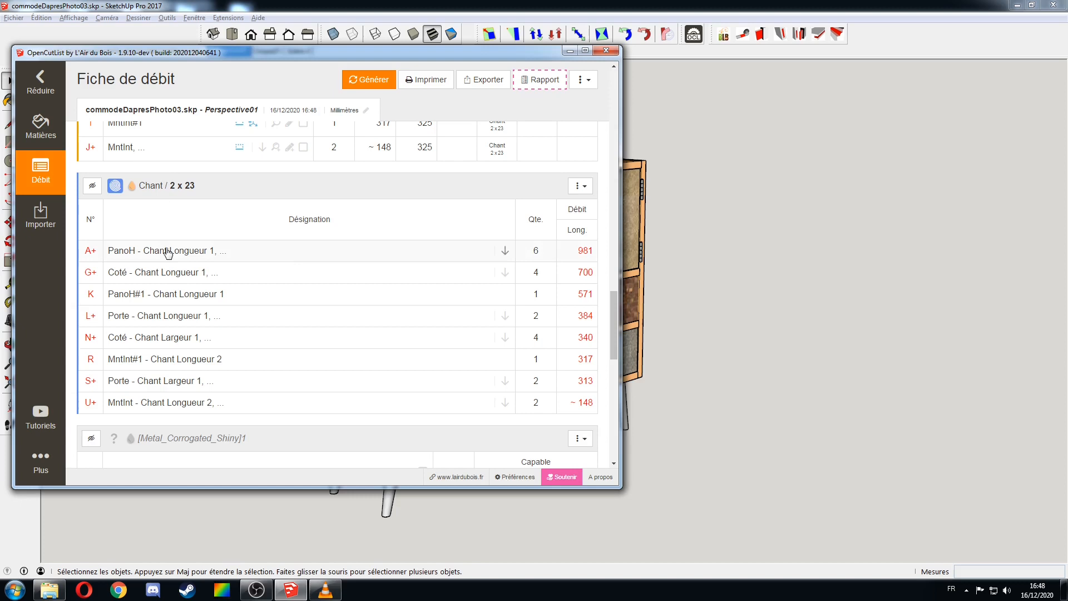
scroll(305, 232, "down", 1)
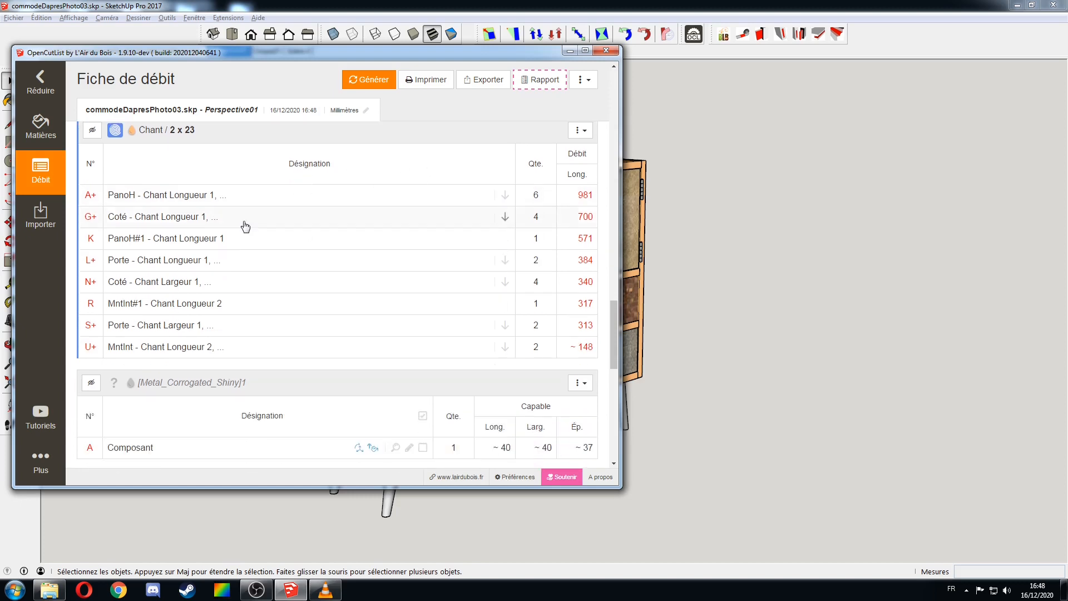
scroll(241, 228, "up", 1)
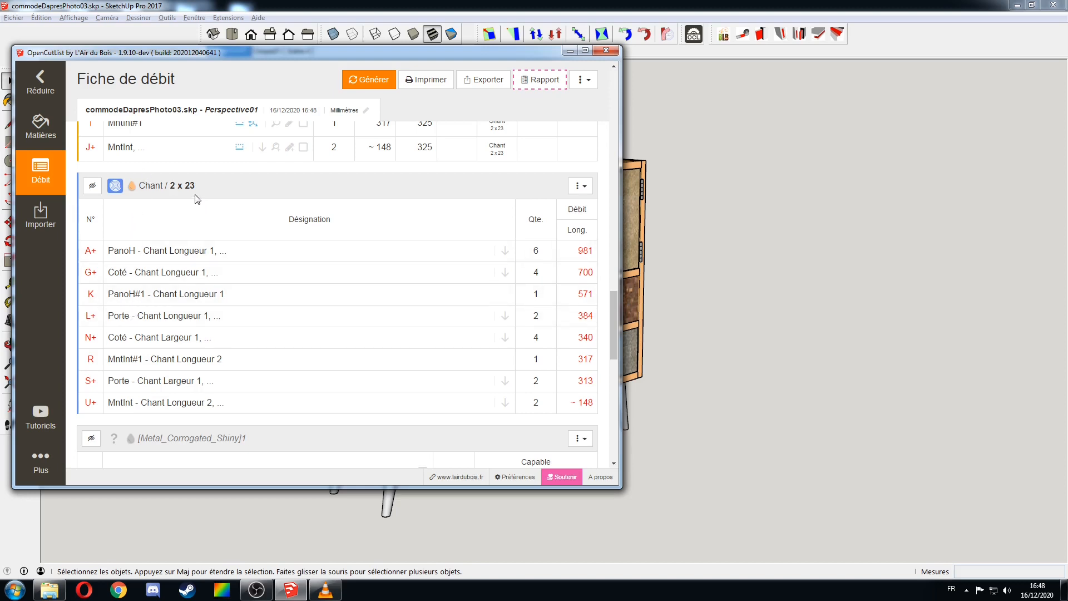
left_click(577, 186)
left_click(392, 186)
scroll(382, 310, "down", 5)
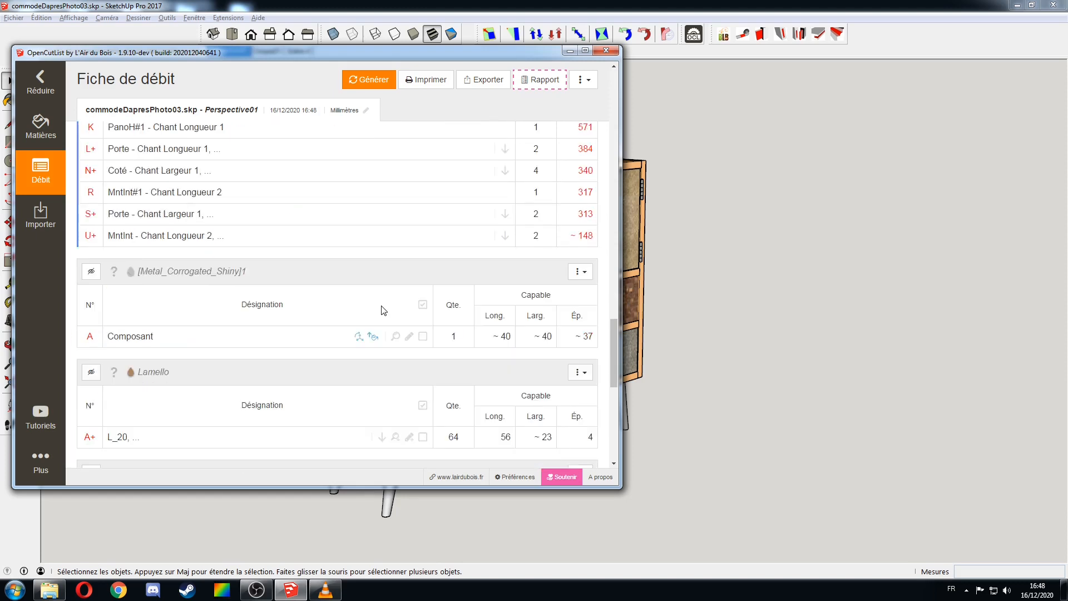
- Close the cut list and view the chest in the Scène 4 and Croquis01 scenes
left_click(609, 51)
left_click(300, 52)
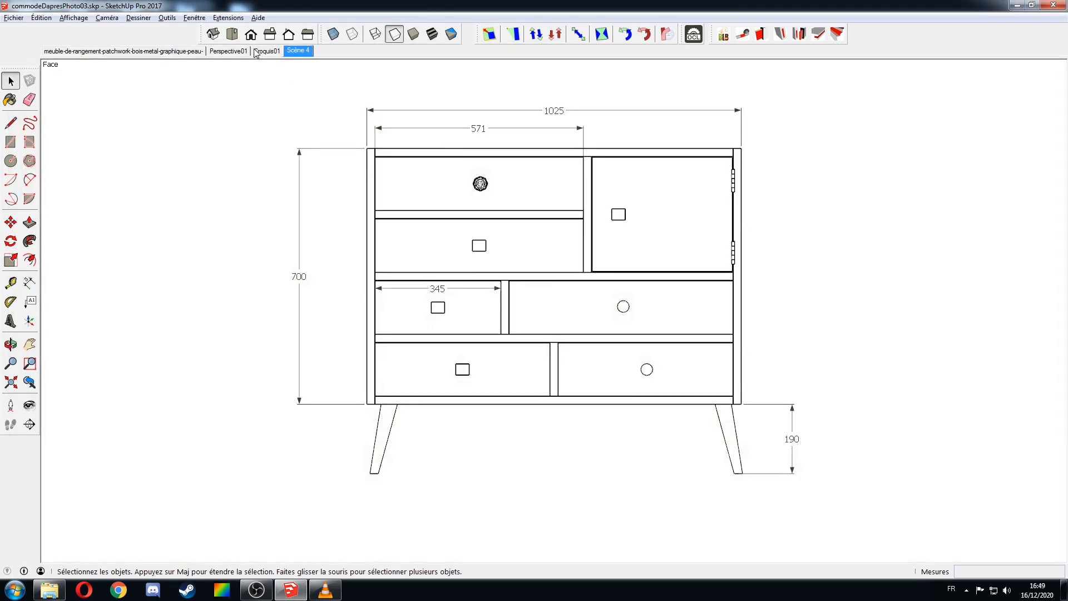
left_click(267, 51)
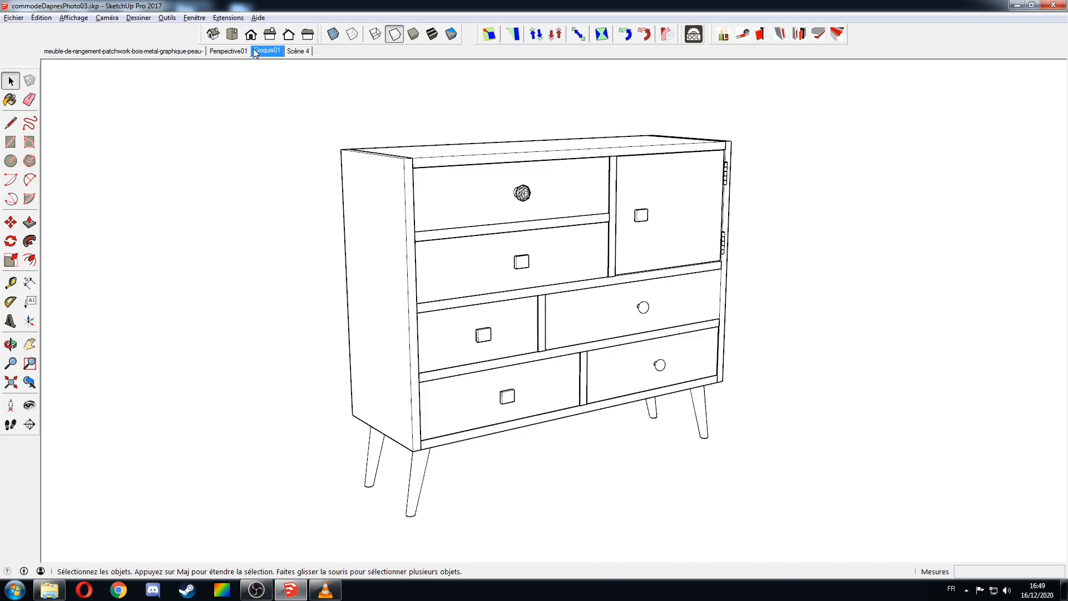